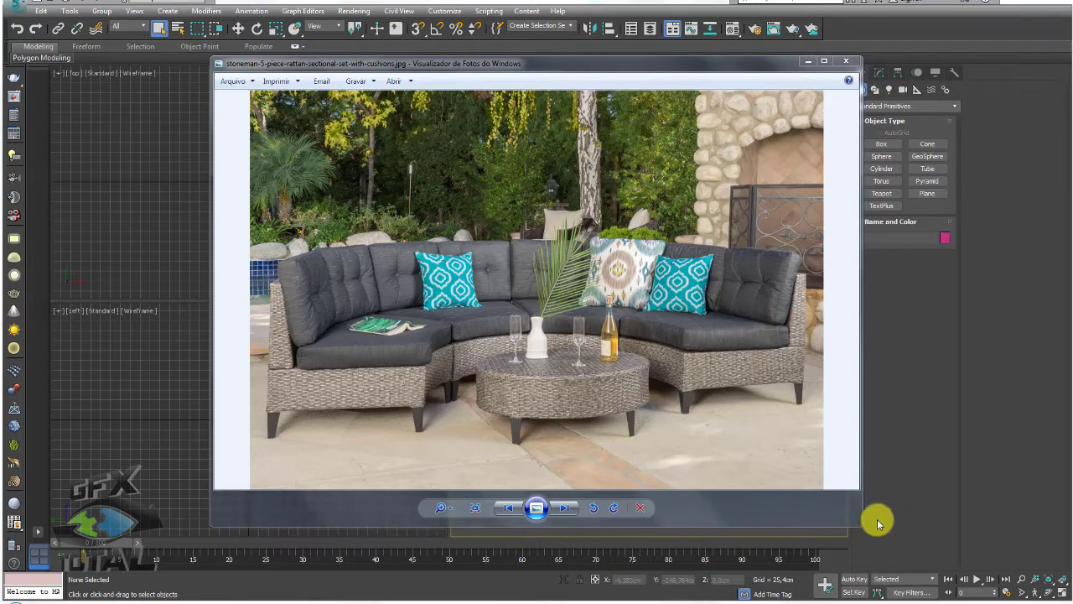
# Bring the Stoneman 5 Piece Rattan Sectional Set tutorial-request letter in front of the photo viewer
pyautogui.click(507, 601)
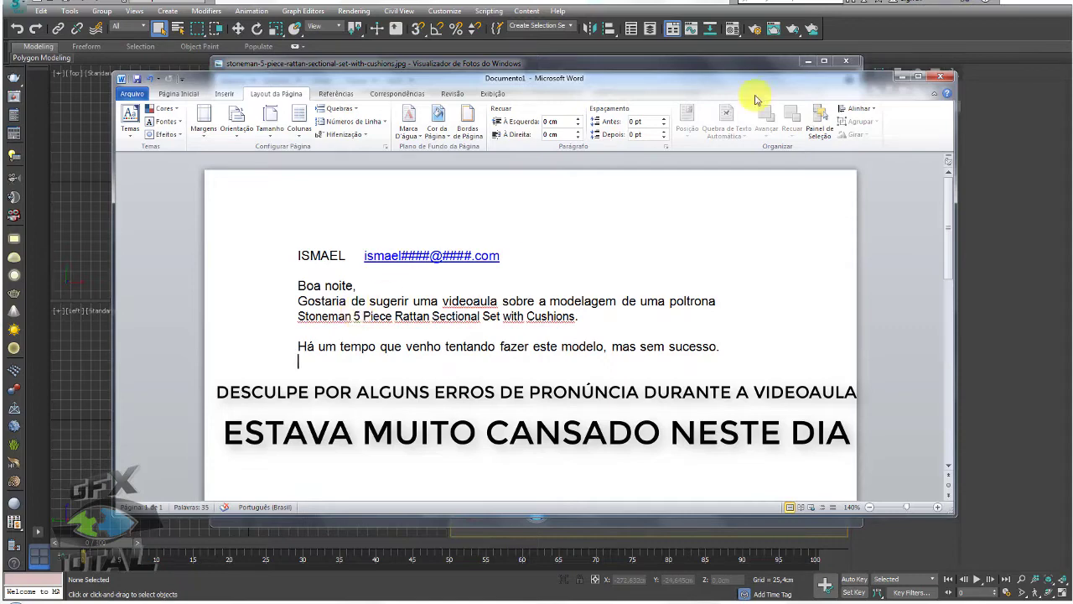
# Minimize the Word letter so the Stoneman sofa photo shows in Photo Viewer
pyautogui.click(903, 74)
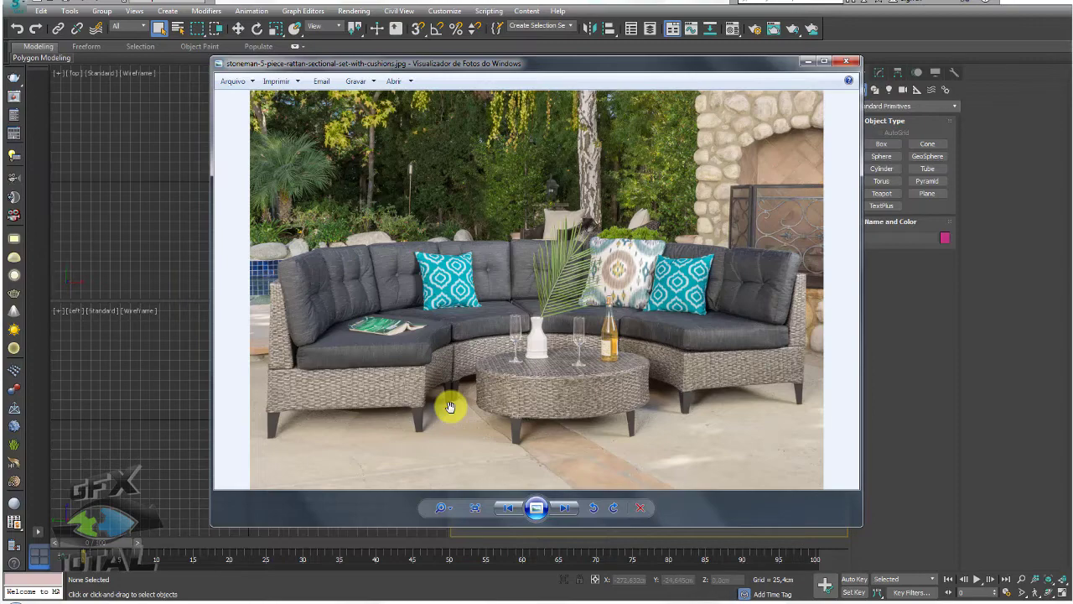
# Zoom into the rattan weave of the left seat and legs, then partway back out
pyautogui.scroll(2, 404, 385)
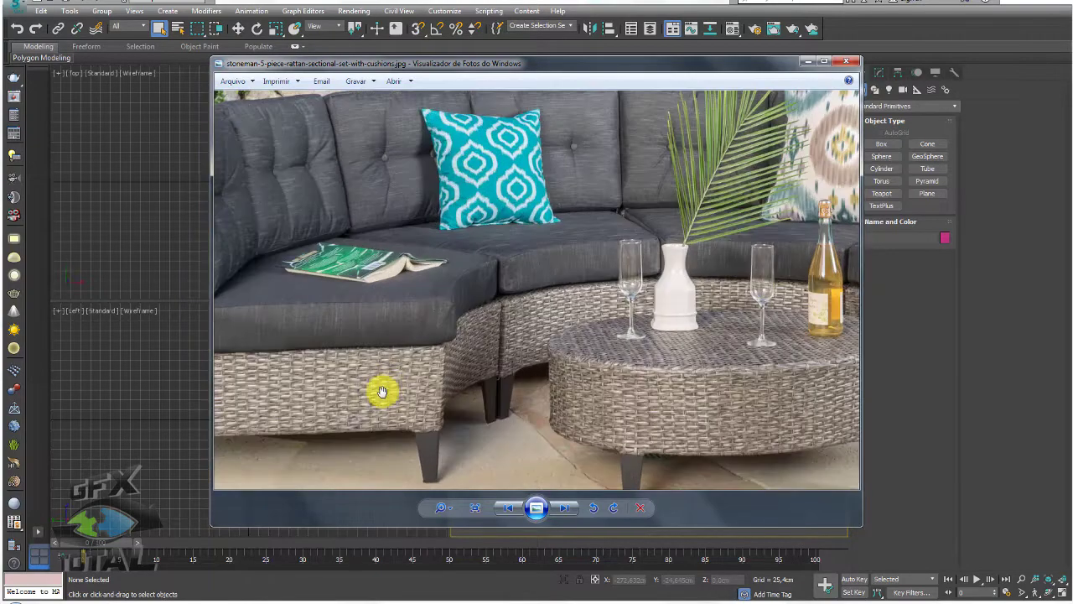
pyautogui.scroll(2, 419, 394)
pyautogui.scroll(1, 444, 389)
pyautogui.scroll(2, 453, 336)
pyautogui.scroll(1, 476, 260)
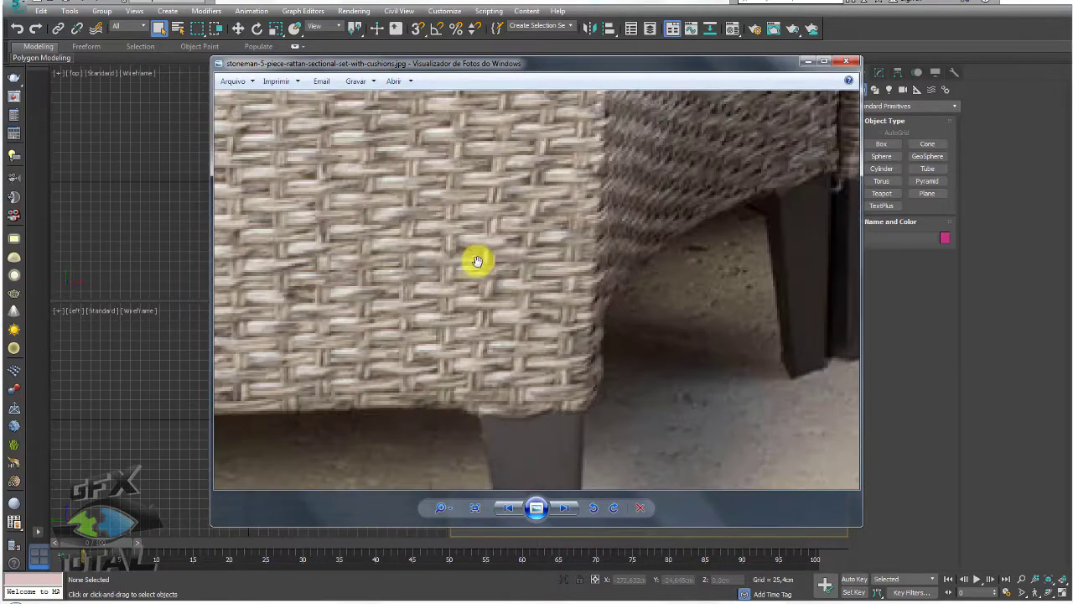
pyautogui.scroll(1, 606, 311)
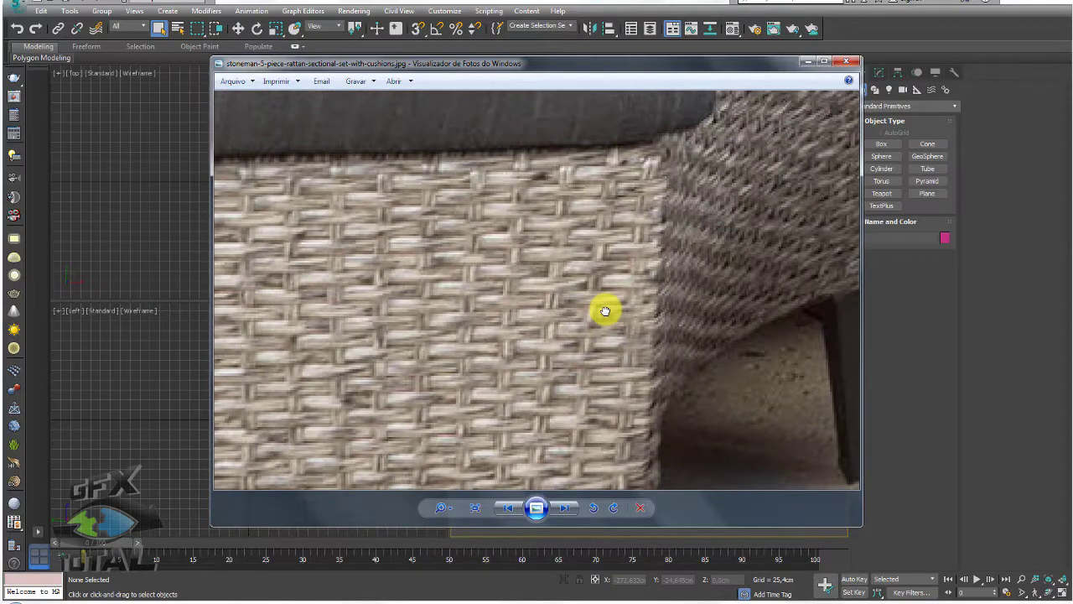
pyautogui.scroll(-1, 605, 311)
pyautogui.scroll(-1, 604, 313)
pyautogui.scroll(-1, 602, 315)
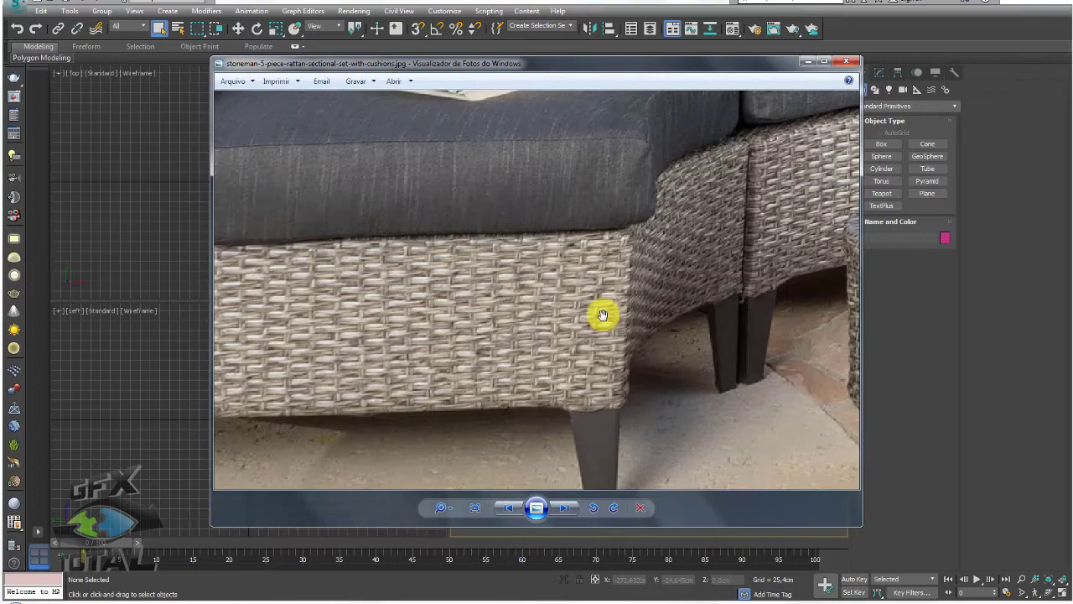
pyautogui.scroll(-2, 602, 315)
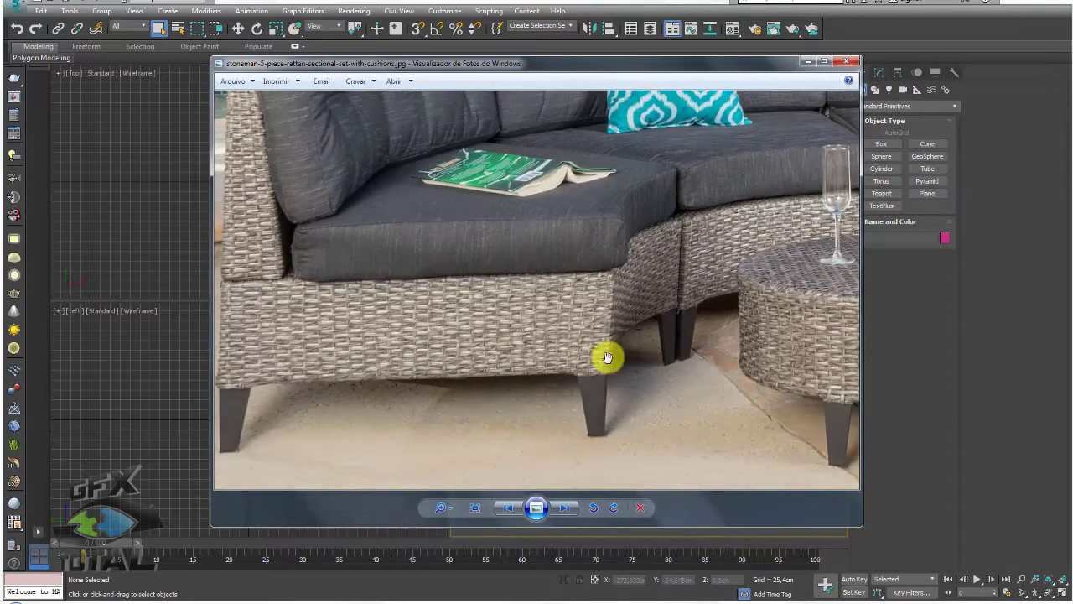
pyautogui.scroll(-1, 347, 328)
pyautogui.scroll(-1, 391, 332)
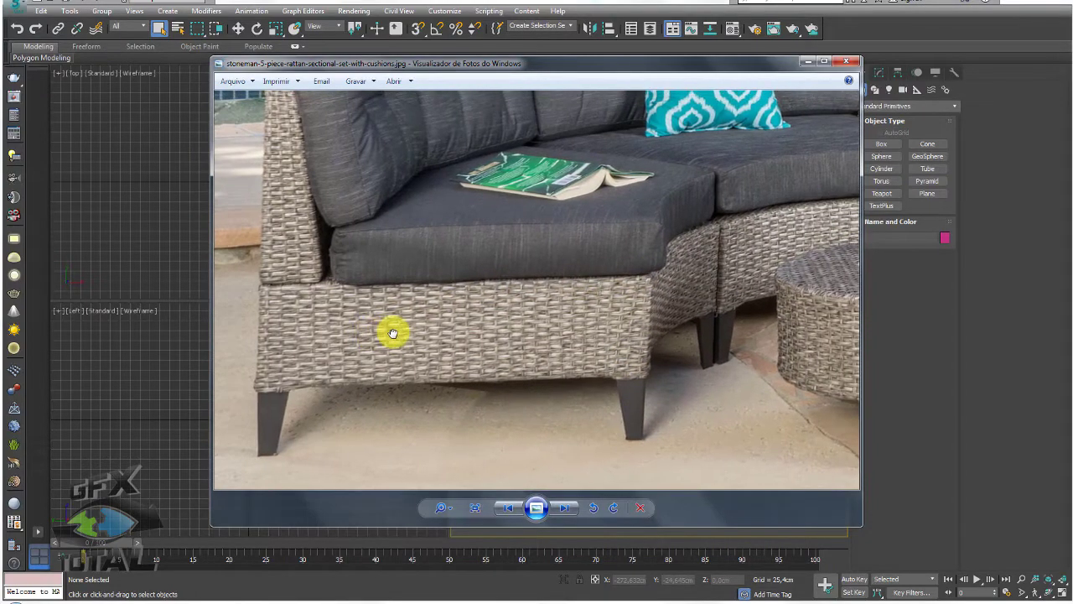
pyautogui.scroll(-1, 390, 339)
pyautogui.click(48, 595)
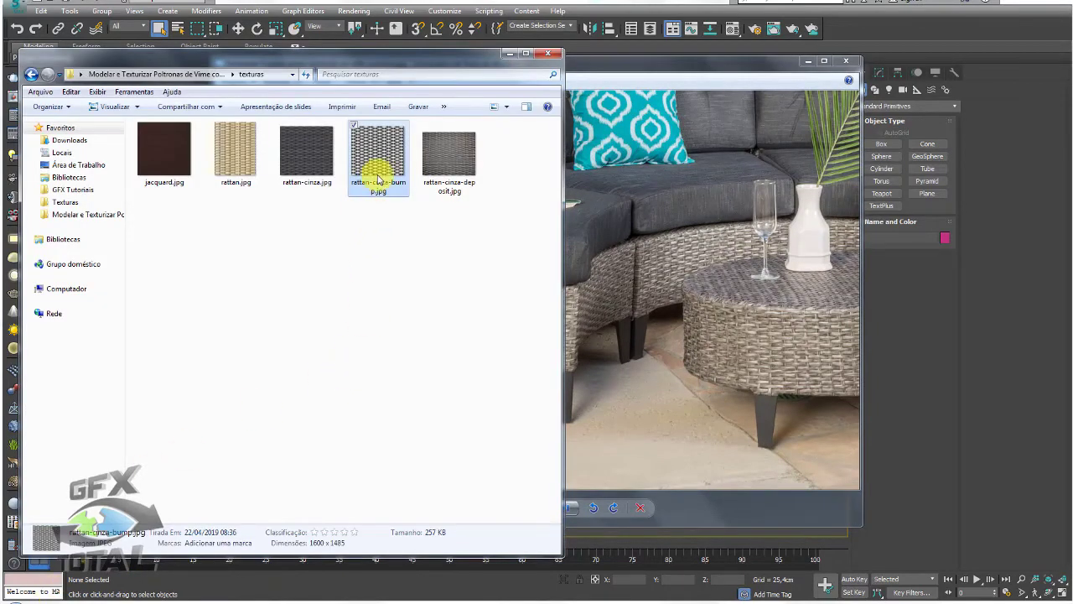
pyautogui.doubleClick(309, 157)
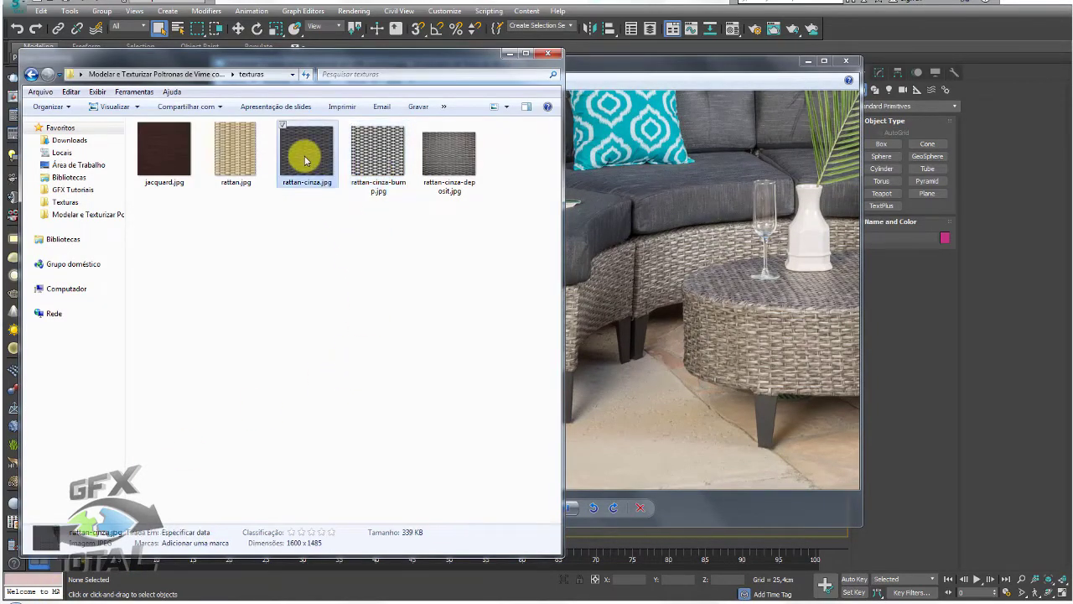
pyautogui.scroll(3, 745, 358)
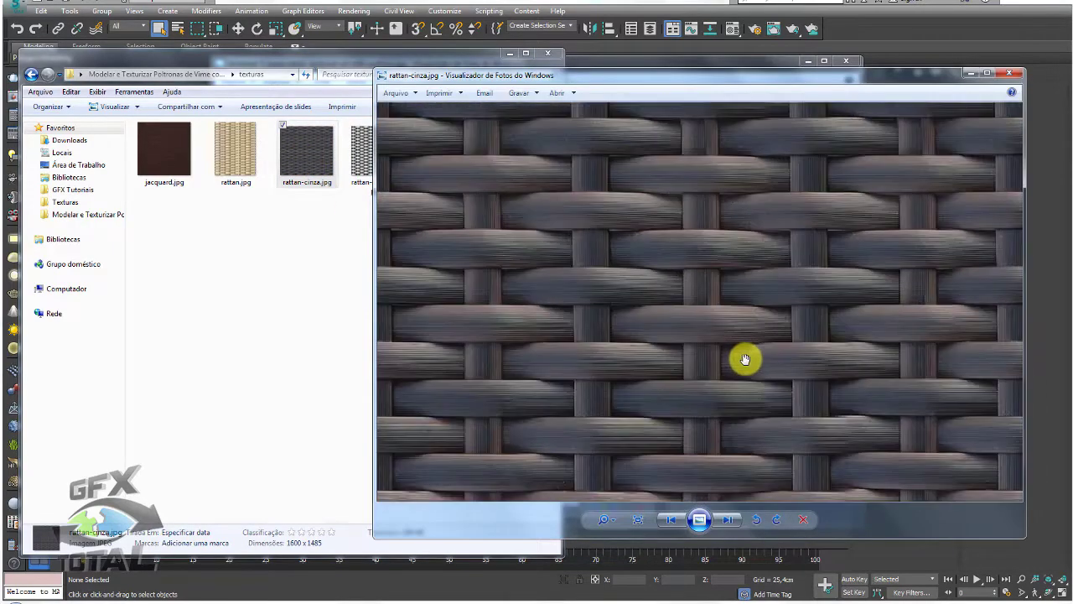
pyautogui.scroll(-3, 745, 360)
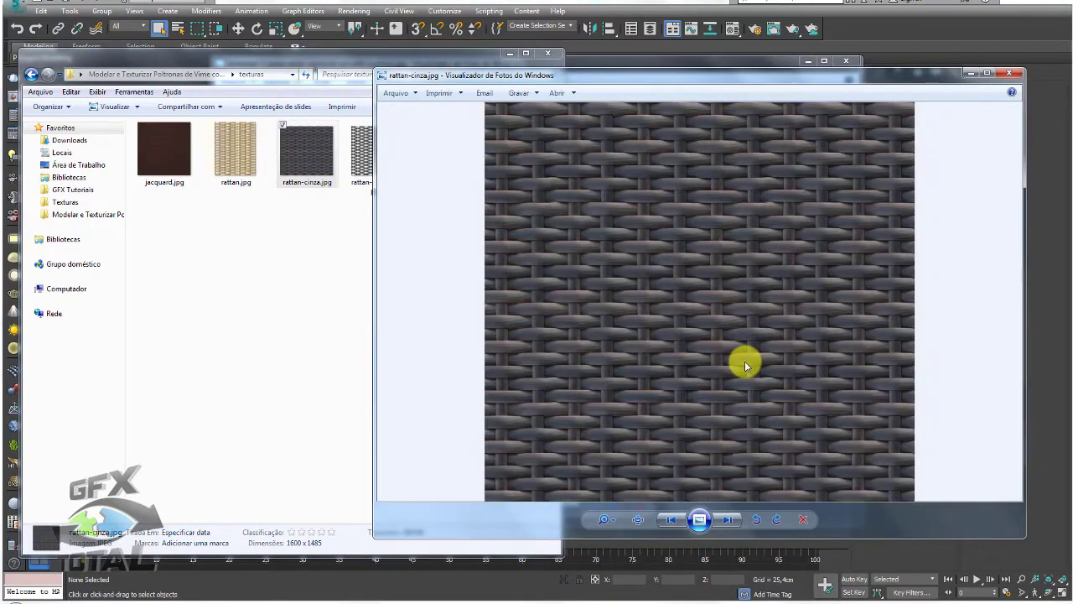
pyautogui.click(726, 519)
pyautogui.scroll(1, 736, 339)
pyautogui.scroll(3, 736, 339)
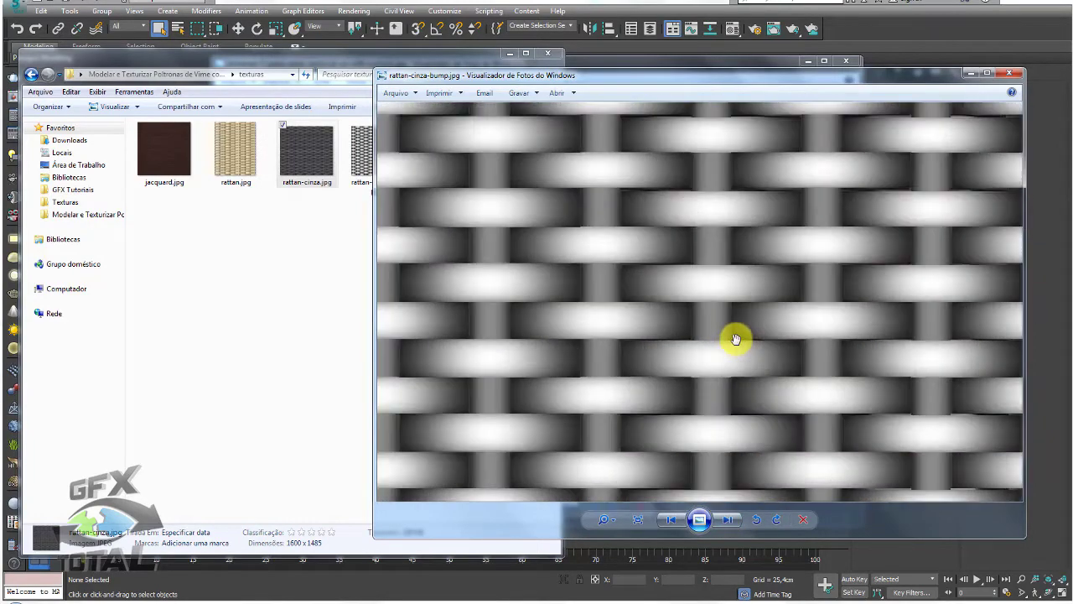
pyautogui.scroll(-1, 735, 338)
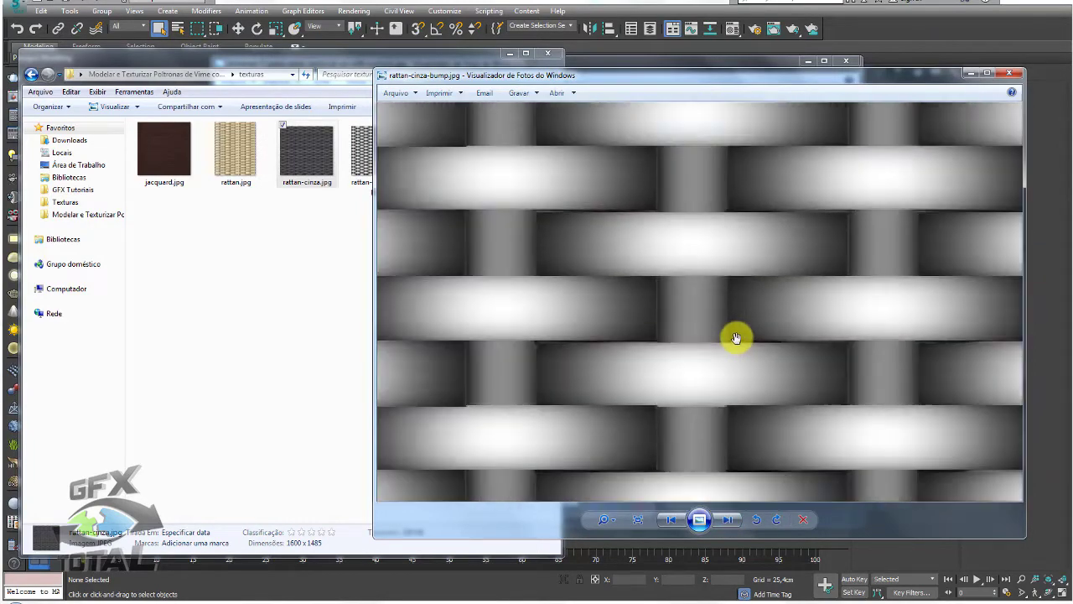
pyautogui.scroll(-1, 732, 337)
pyautogui.scroll(-1, 731, 336)
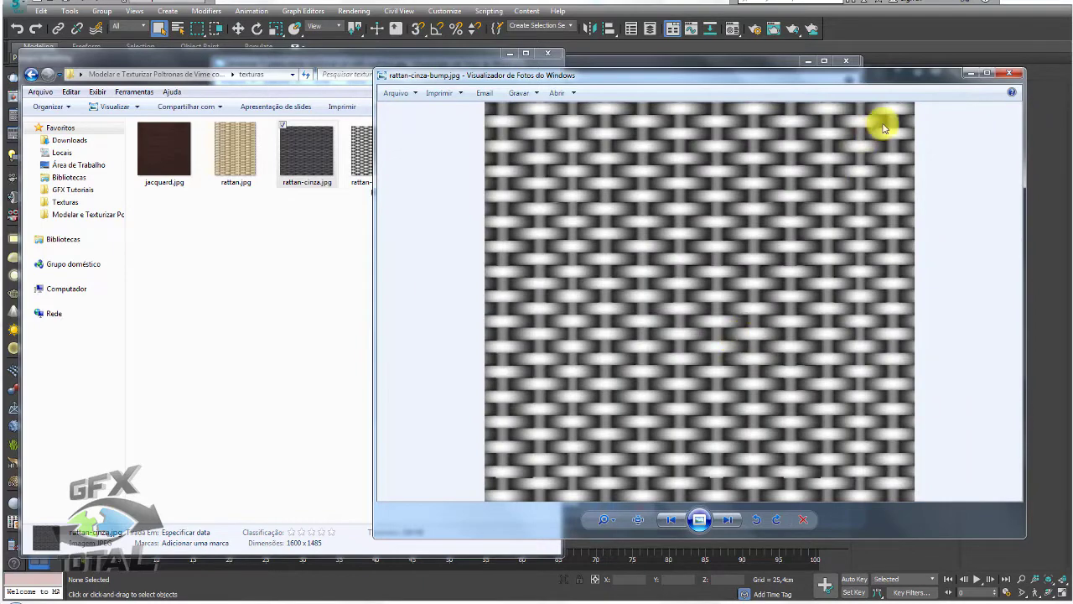
pyautogui.click(1008, 77)
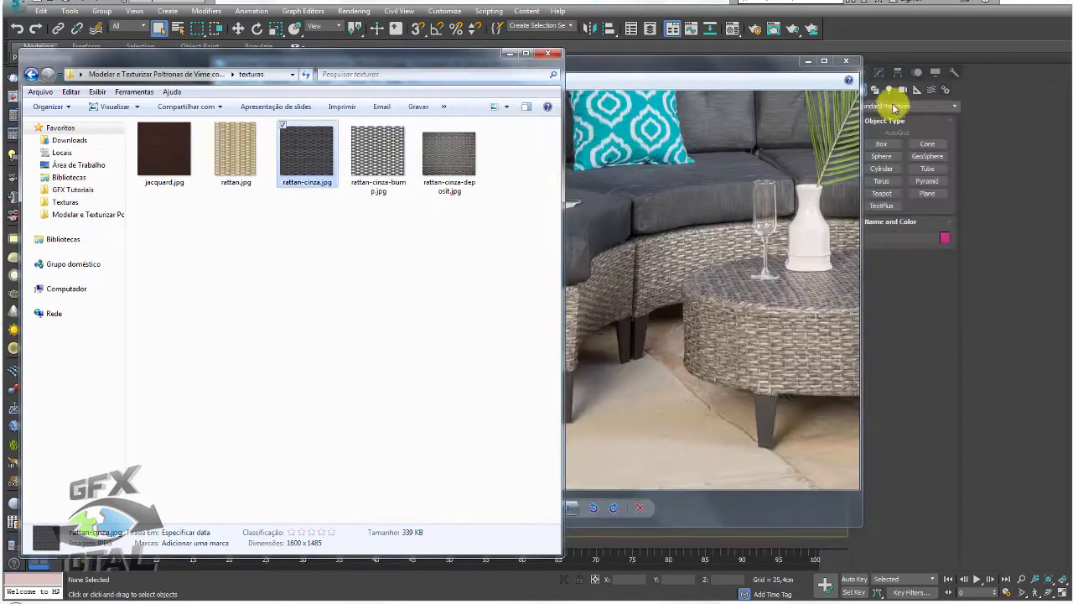
pyautogui.click(359, 57)
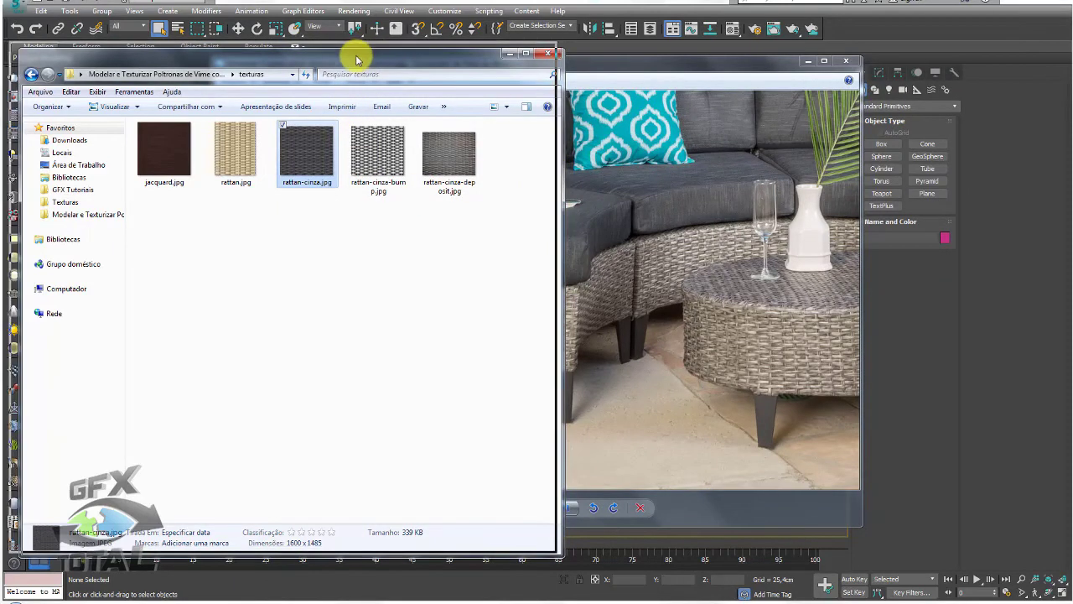
pyautogui.moveTo(354, 61); pyautogui.dragTo(342, 56)
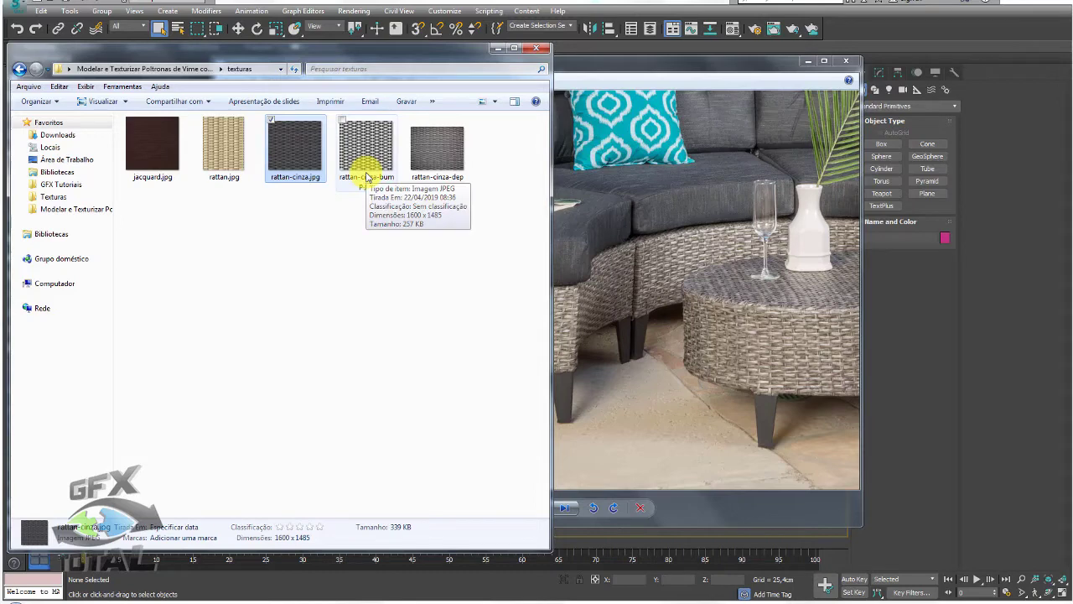
pyautogui.click(497, 50)
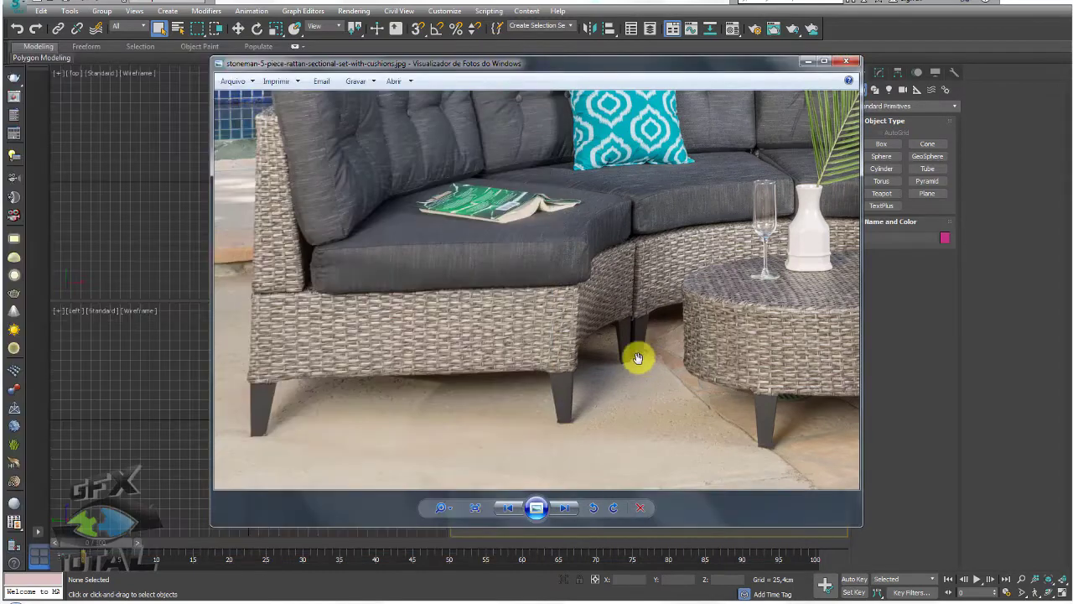
# Close the sofa photo and show the project folder containing texturas
pyautogui.click(848, 66)
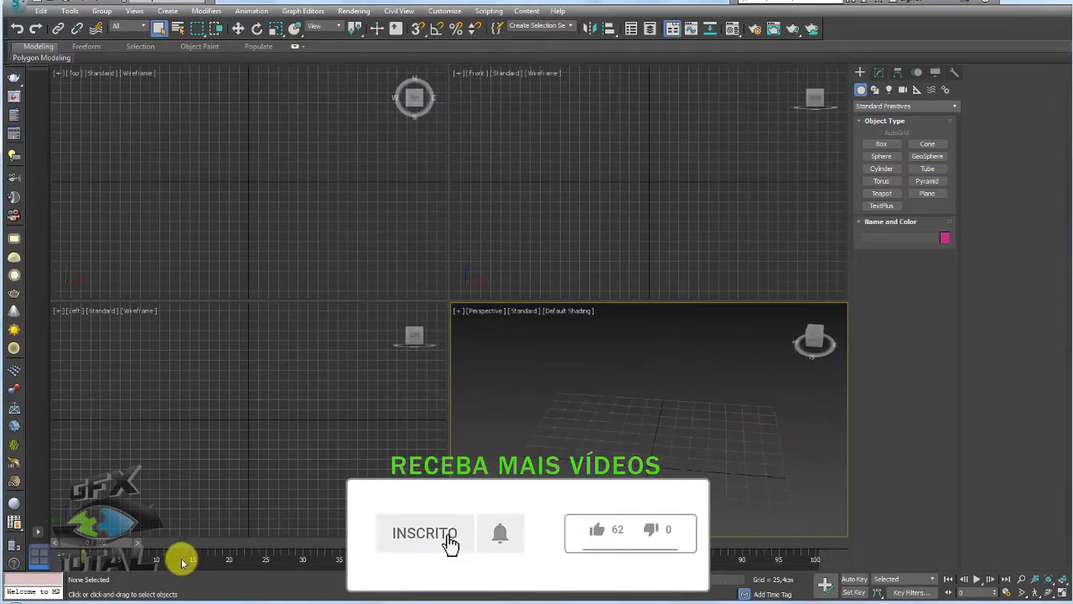
pyautogui.click(67, 600)
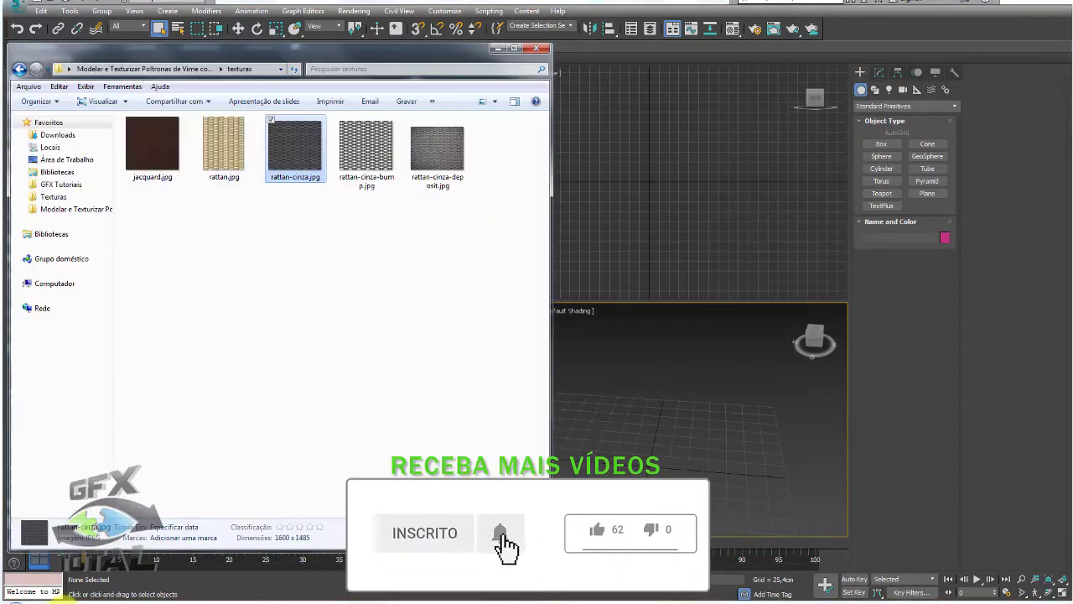
pyautogui.click(193, 68)
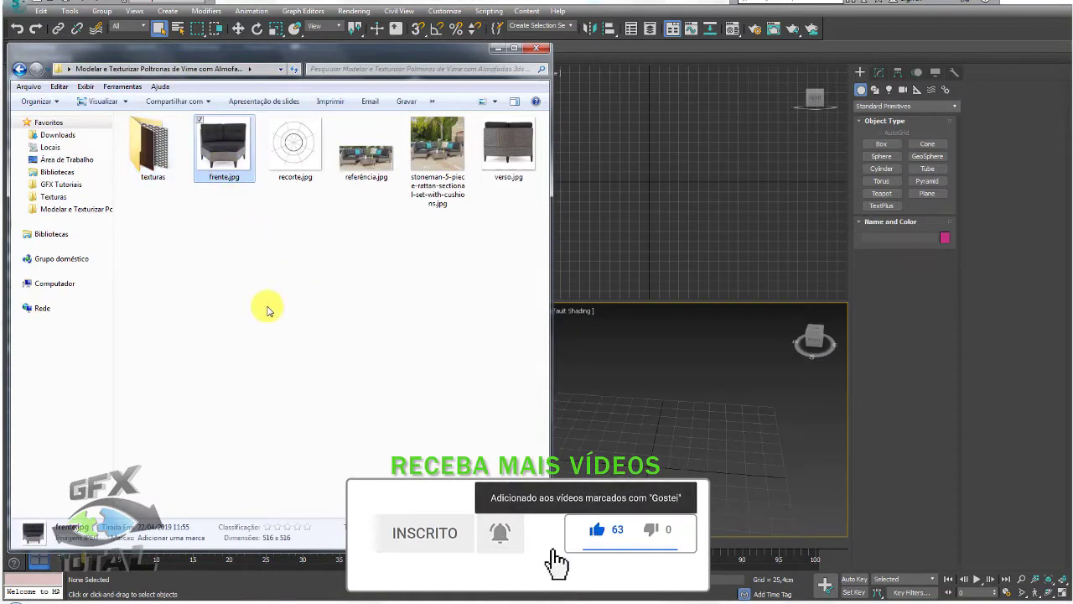
# Inspect verso.jpg, recorte.jpg, referência.jpg and the stoneman sofa photo
pyautogui.click(508, 147)
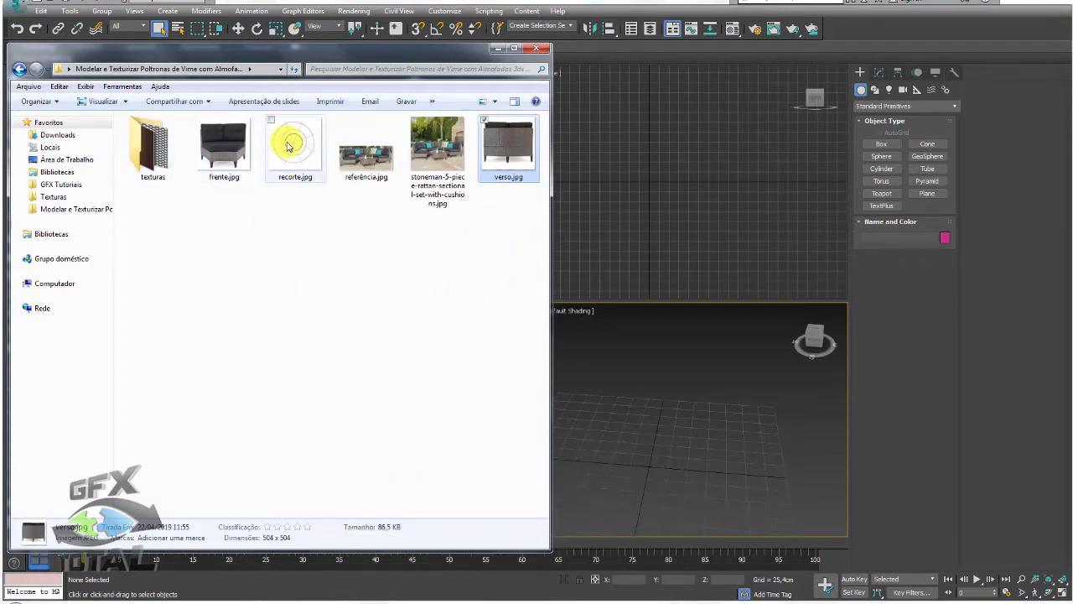
pyautogui.click(294, 140)
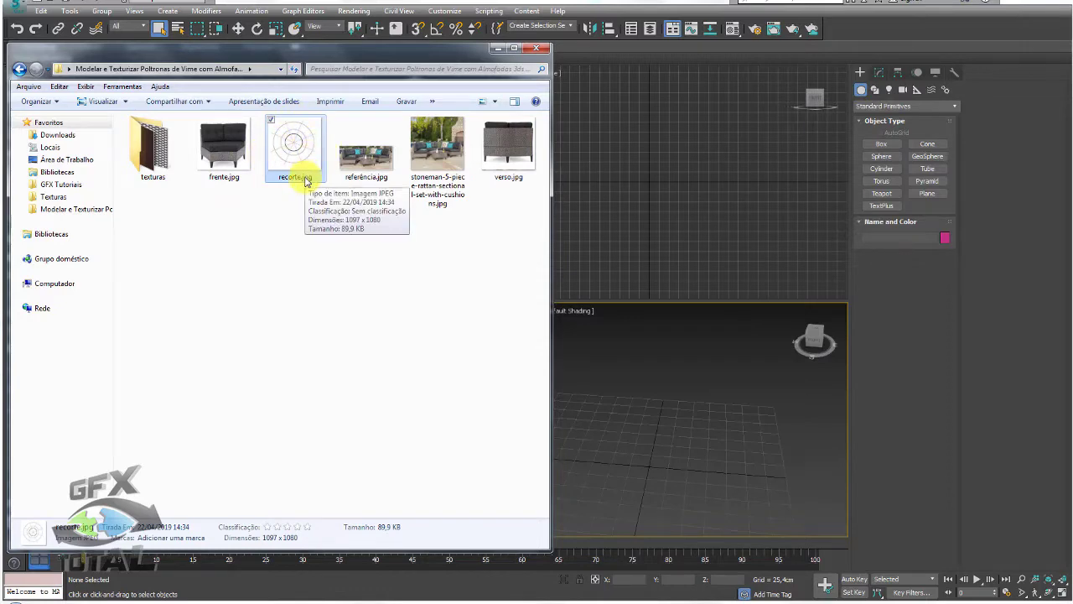
pyautogui.click(366, 153)
pyautogui.click(437, 147)
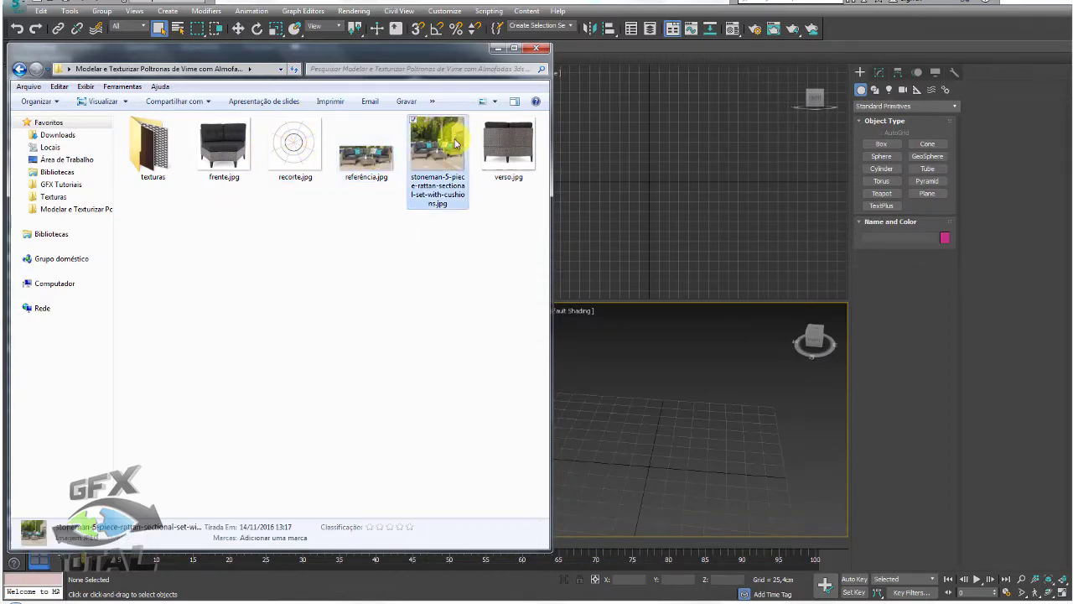
# View referência.jpg, marking the left seat cushion and back-cushion divisions in green, then clear them
pyautogui.doubleClick(366, 158)
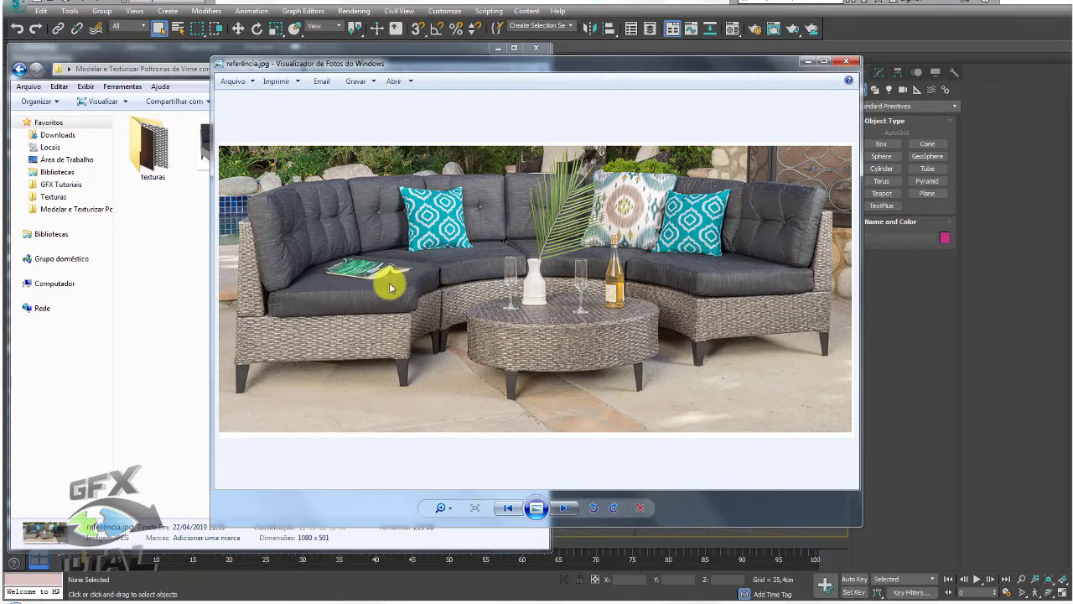
pyautogui.moveTo(409, 294)
pyautogui.mouseDown()
pyautogui.moveTo(373, 253)
pyautogui.moveTo(399, 292)
pyautogui.mouseUp()
pyautogui.moveTo(456, 256); pyautogui.dragTo(446, 170)
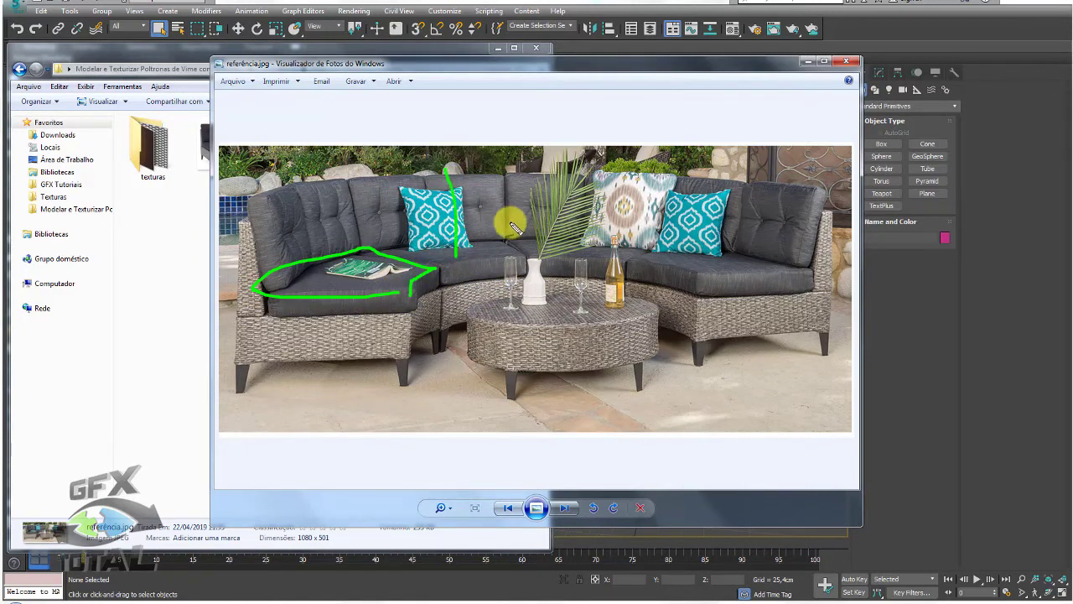
pyautogui.moveTo(549, 231); pyautogui.dragTo(547, 164)
pyautogui.moveTo(713, 268); pyautogui.dragTo(738, 144)
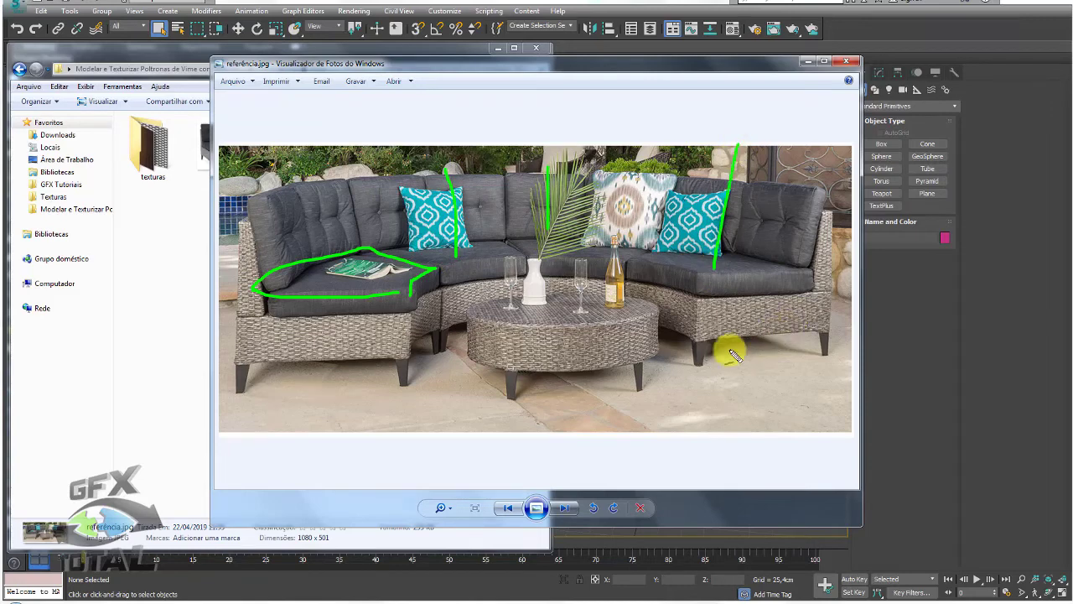
pyautogui.press('Escape')
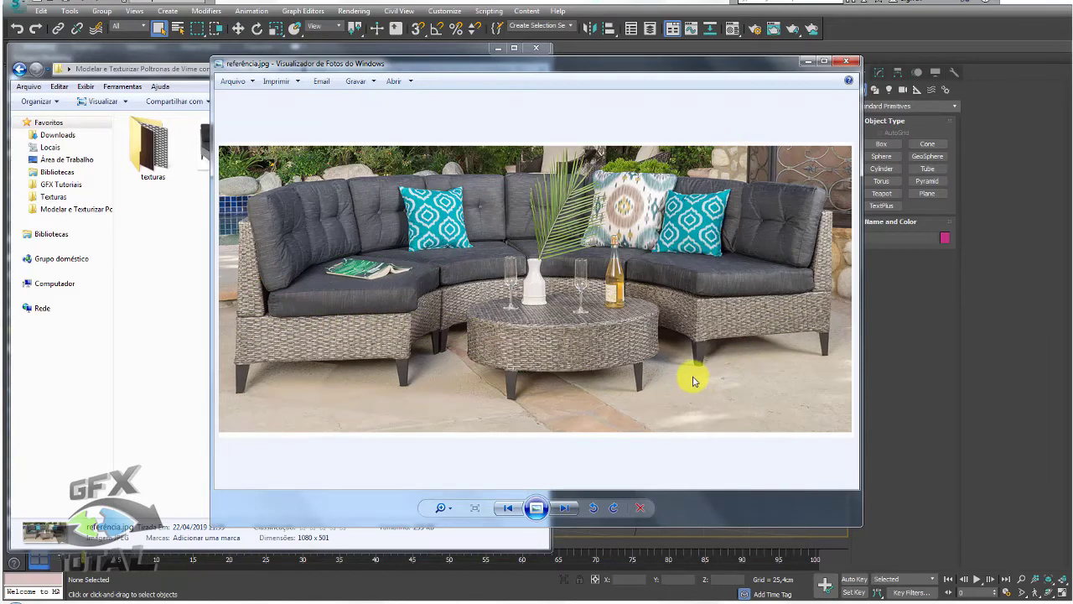
# Trace the sofa's curved outline in green, clear it, and minimize the reference photo
pyautogui.moveTo(833, 339)
pyautogui.mouseDown()
pyautogui.moveTo(810, 304)
pyautogui.moveTo(708, 243)
pyautogui.moveTo(540, 233)
pyautogui.moveTo(356, 254)
pyautogui.moveTo(264, 305)
pyautogui.moveTo(240, 361)
pyautogui.moveTo(400, 360)
pyautogui.moveTo(456, 319)
pyautogui.moveTo(592, 307)
pyautogui.moveTo(709, 352)
pyautogui.moveTo(827, 331)
pyautogui.mouseUp()
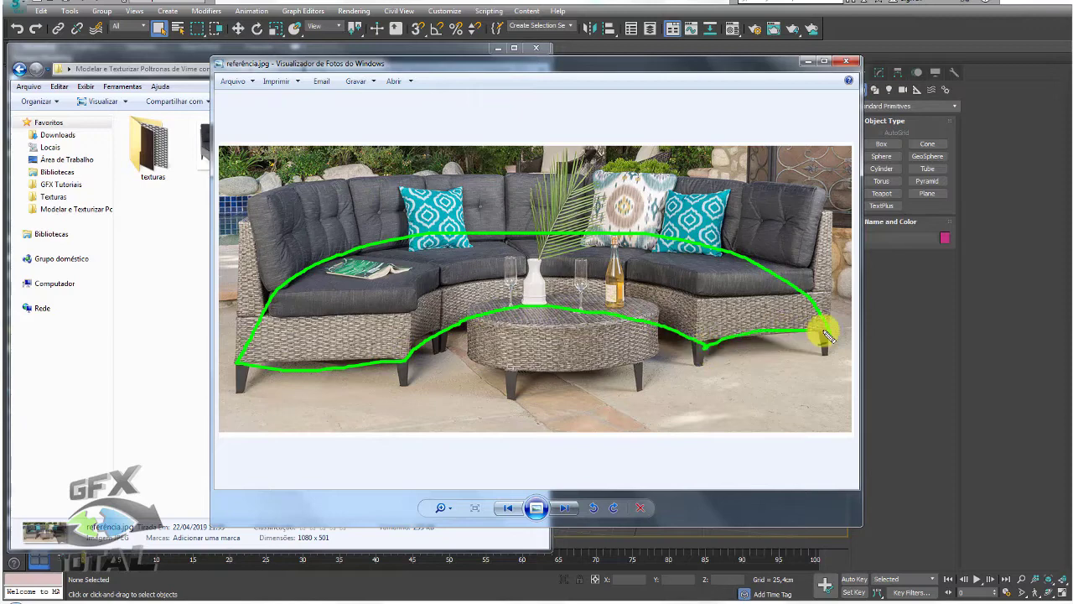
pyautogui.press('Escape')
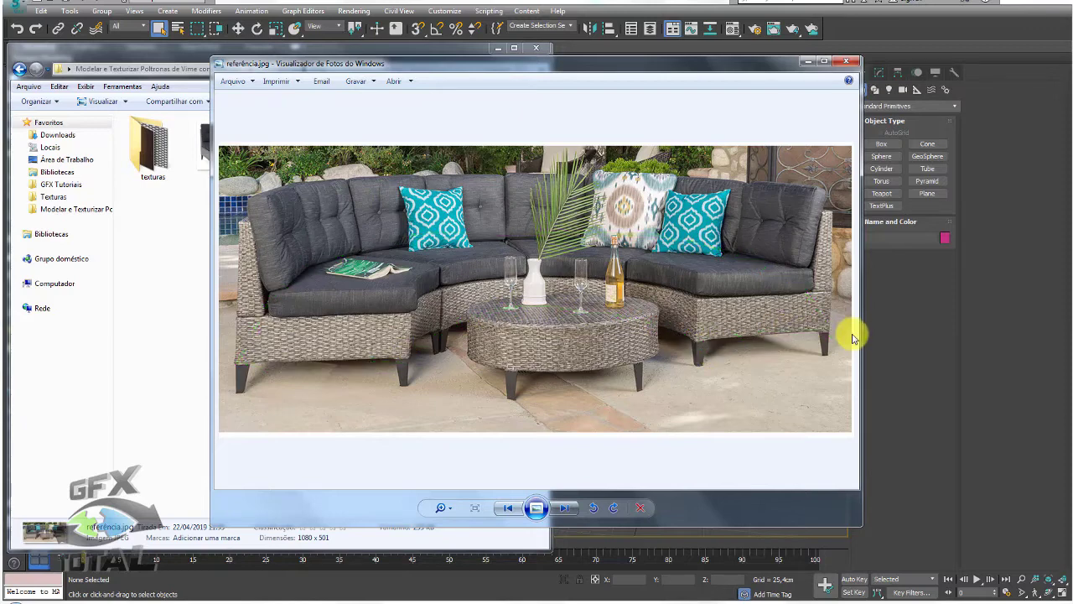
pyautogui.click(808, 62)
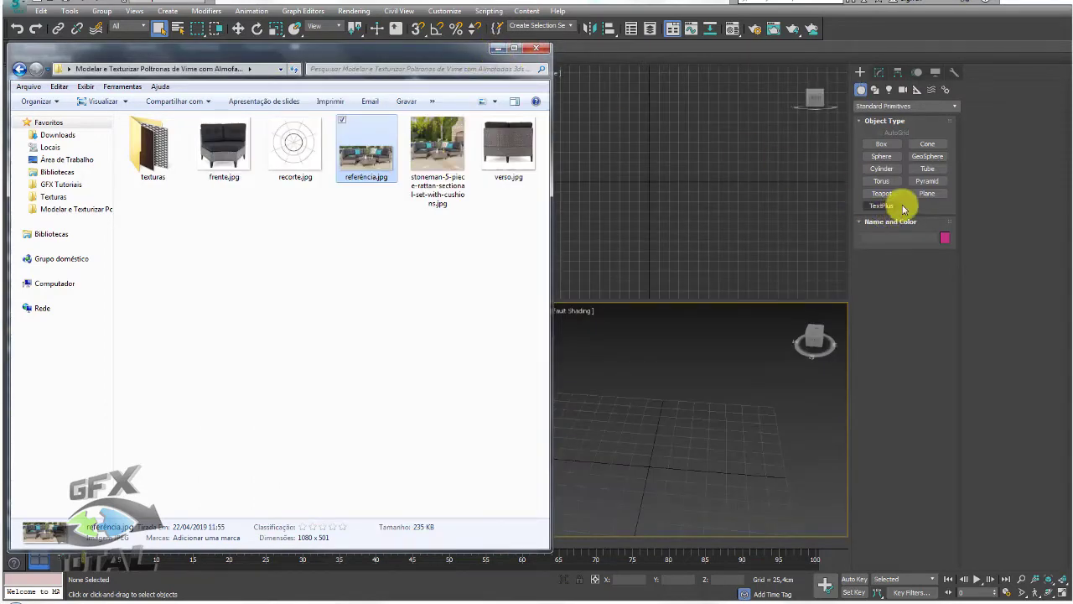
# Create a 347,678 cm square floor plane with 1×1 segments and drop recorte.jpg onto it
pyautogui.click(927, 193)
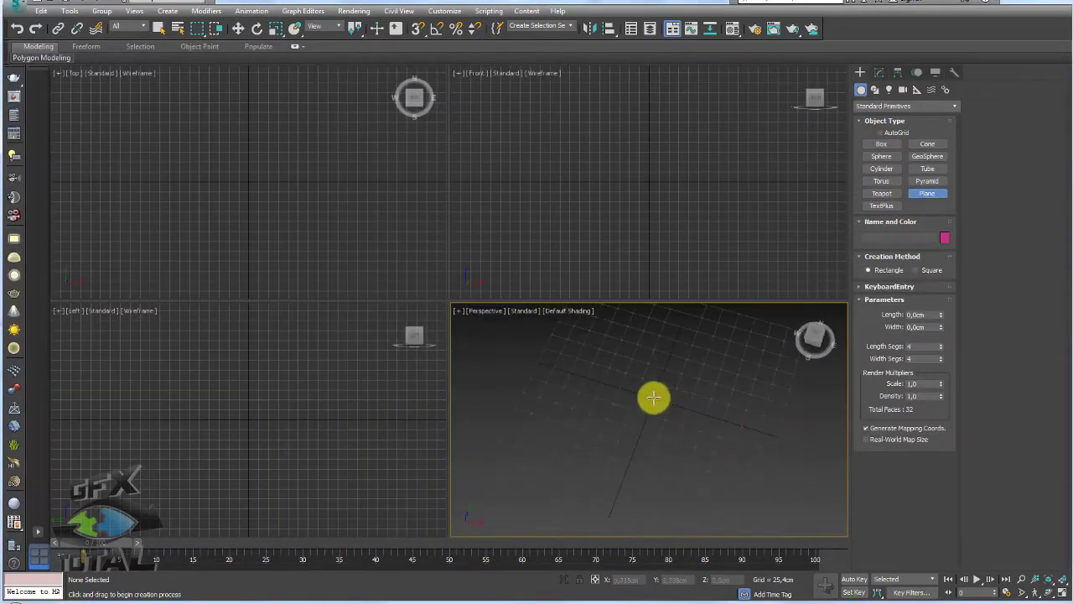
pyautogui.moveTo(652, 397); pyautogui.dragTo(763, 471)
pyautogui.press('z')
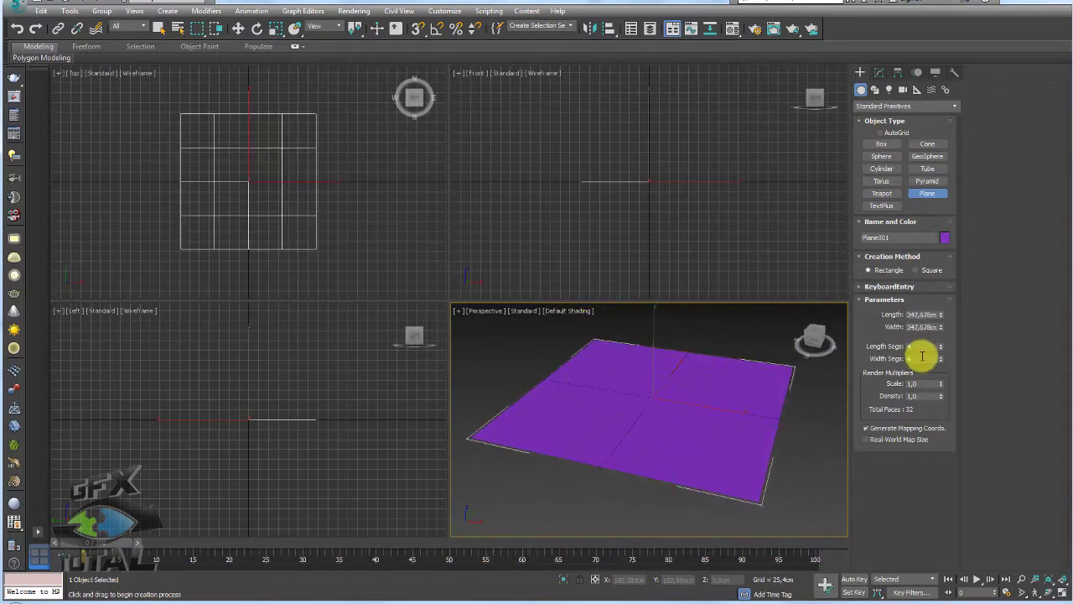
pyautogui.write('1')
pyautogui.rightClick(941, 346)
pyautogui.scroll(2, 779, 427)
pyautogui.scroll(2, 779, 427)
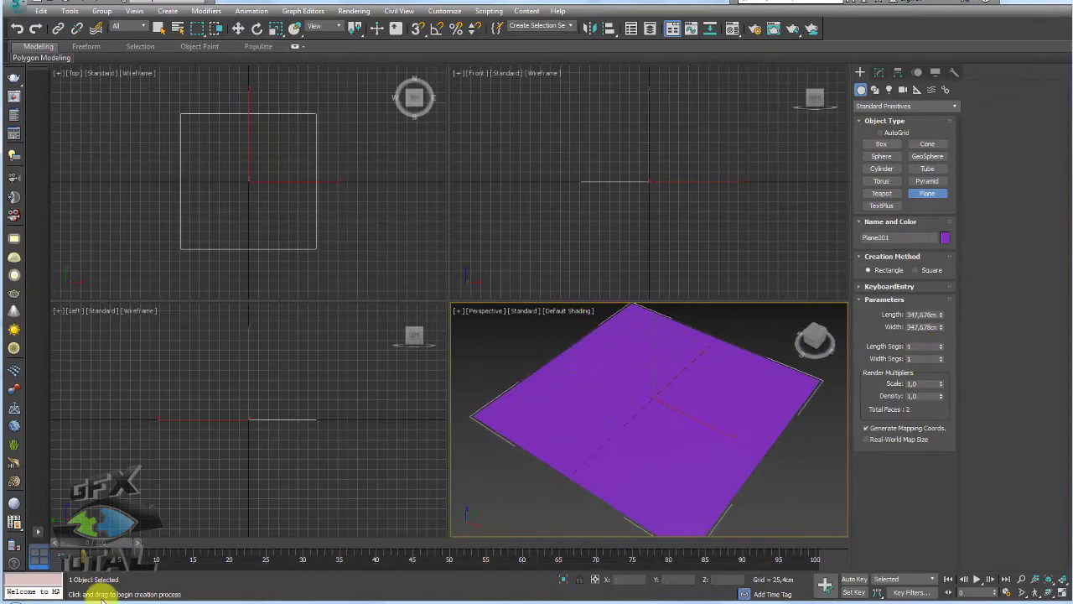
pyautogui.hotkey('alt', 'Tab')
pyautogui.moveTo(293, 147); pyautogui.dragTo(657, 420)
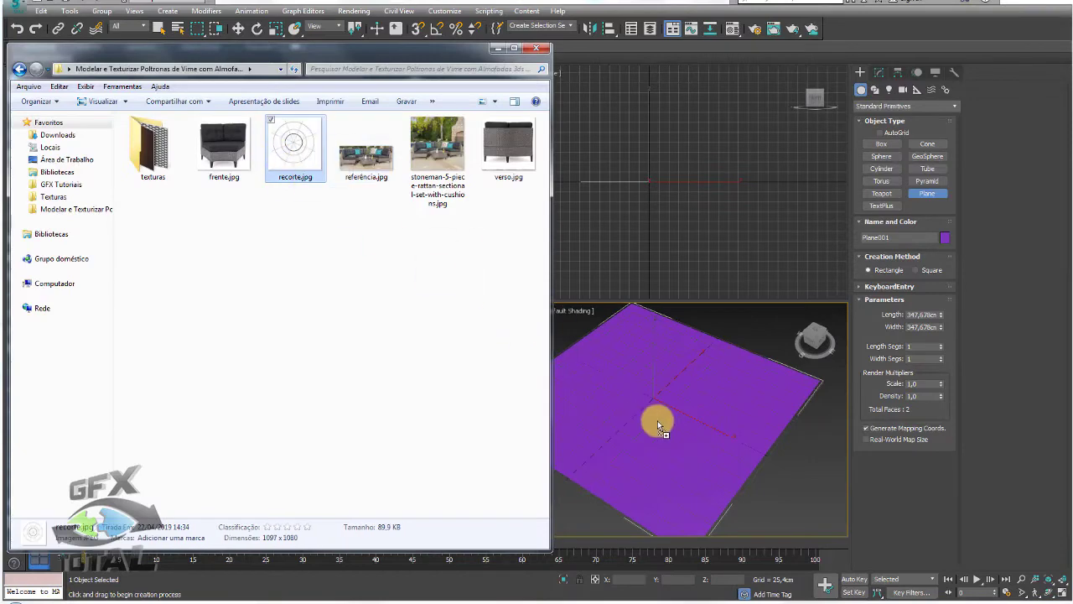
# Re-centre the floor plane on the origin and hide the Perspective grid
pyautogui.hotkey('alt', 'Tab')
pyautogui.keyDown('alt'); pyautogui.moveTo(654, 439); pyautogui.dragTo(690, 395, button='middle'); pyautogui.keyUp('alt')
pyautogui.press('w')
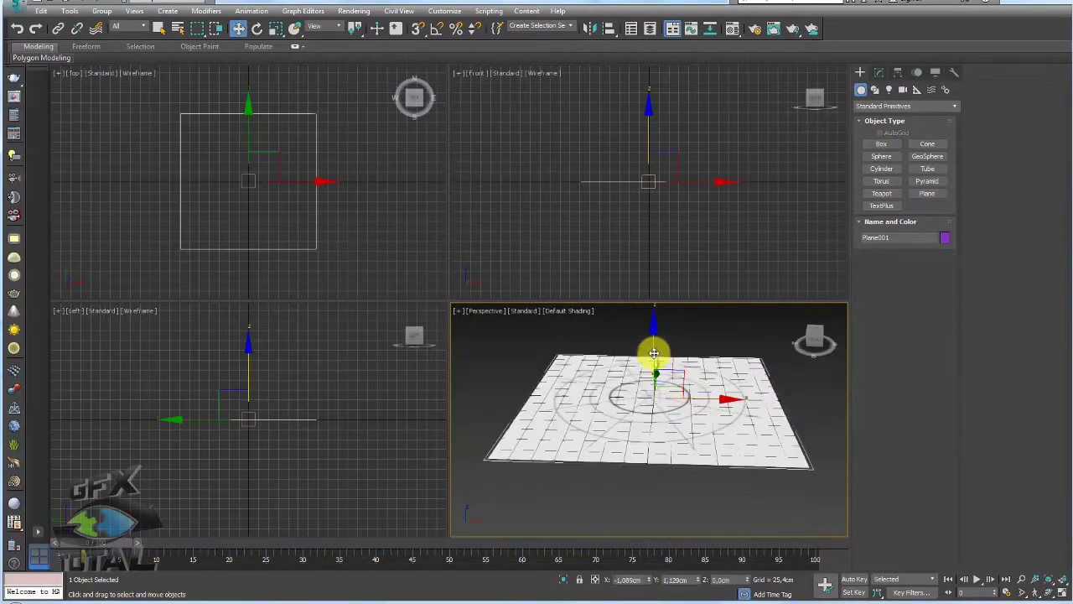
pyautogui.keyDown('alt'); pyautogui.moveTo(649, 354); pyautogui.dragTo(655, 426, button='middle'); pyautogui.keyUp('alt')
pyautogui.moveTo(654, 426); pyautogui.dragTo(676, 437)
pyautogui.press('g')
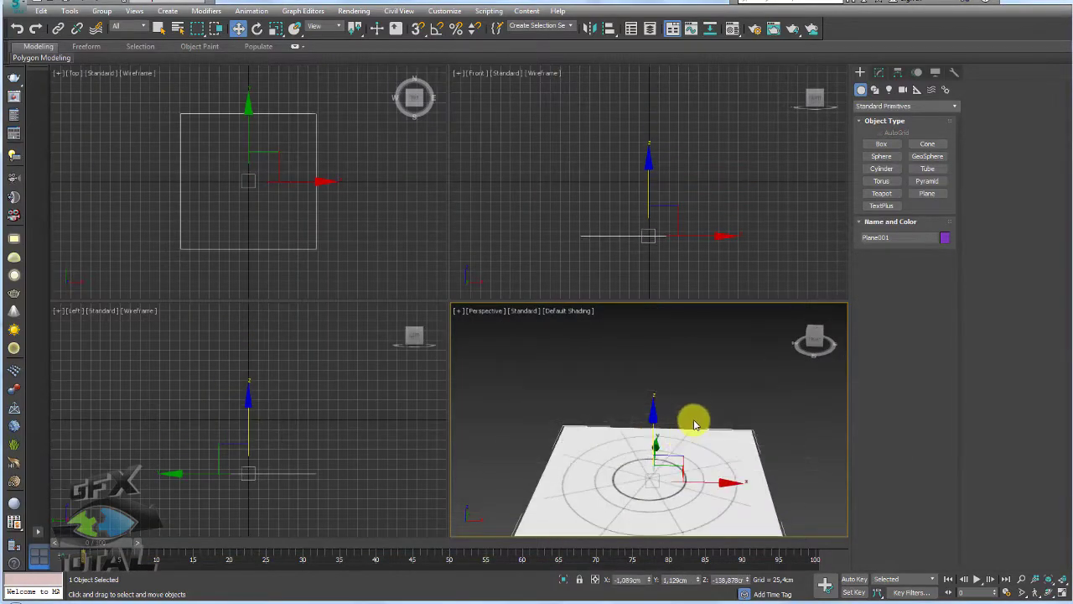
pyautogui.moveTo(695, 419); pyautogui.dragTo(697, 438, button='middle')
pyautogui.moveTo(680, 198); pyautogui.dragTo(694, 235, button='middle')
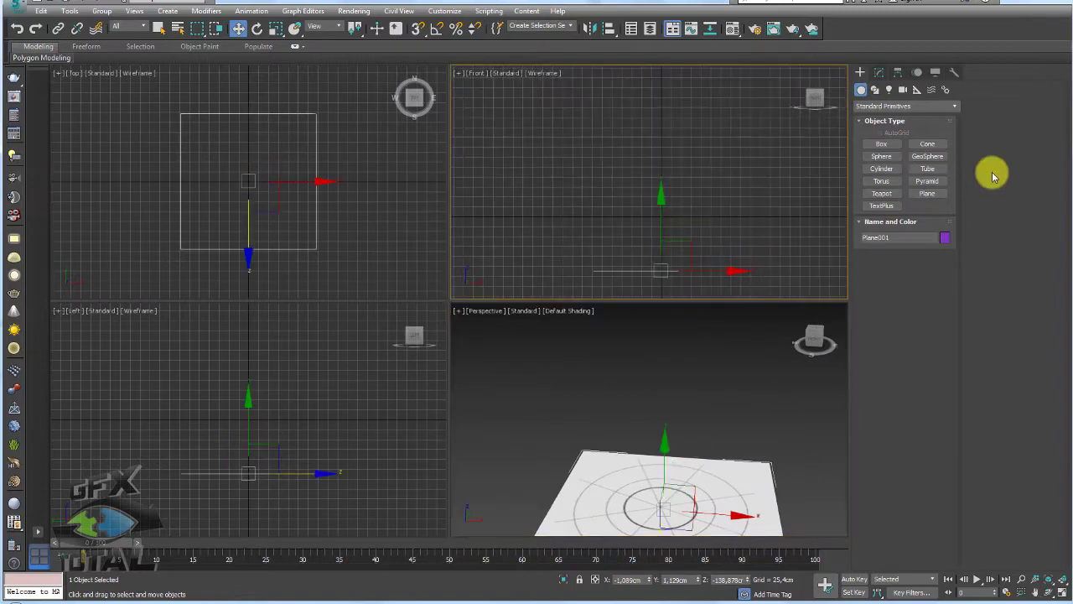
# Draw an upright 241,545 cm plane in the Front view and apply the frente.jpg photo
pyautogui.click(927, 193)
pyautogui.moveTo(652, 195); pyautogui.dragTo(695, 247)
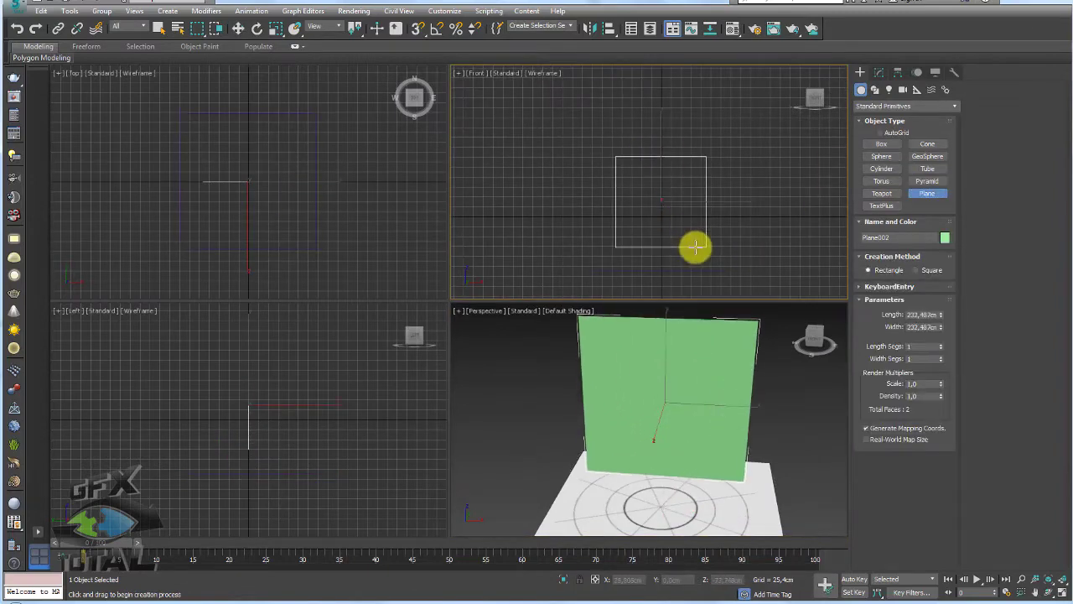
pyautogui.keyDown('alt'); pyautogui.moveTo(718, 412); pyautogui.dragTo(678, 451, button='middle'); pyautogui.keyUp('alt')
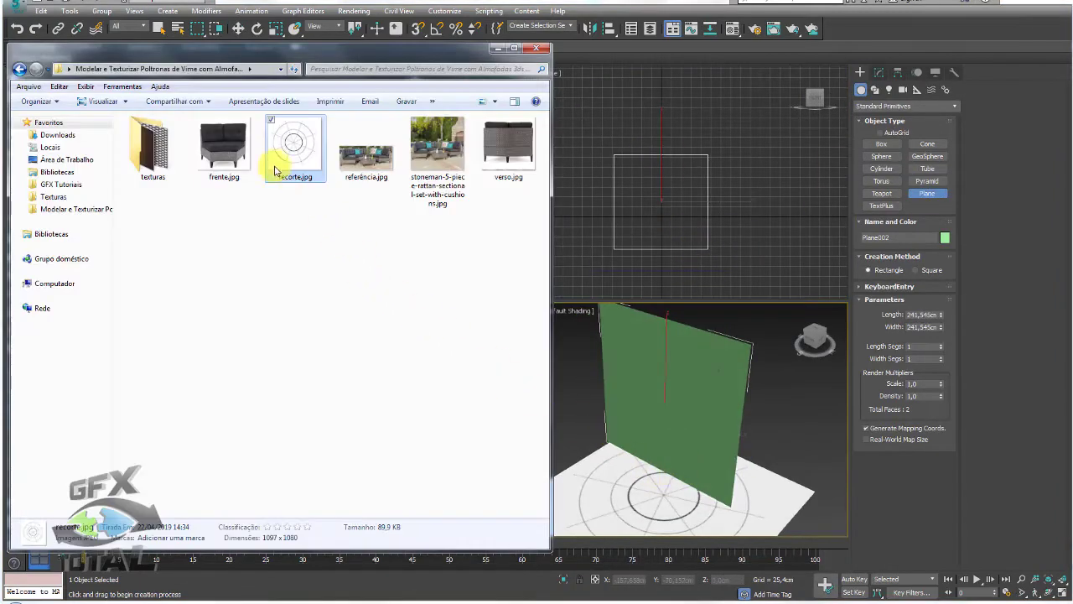
pyautogui.moveTo(222, 146)
pyautogui.mouseDown()
pyautogui.moveTo(669, 413)
pyautogui.moveTo(675, 386)
pyautogui.mouseUp()
pyautogui.keyDown('alt'); pyautogui.moveTo(735, 422); pyautogui.dragTo(716, 412, button='middle'); pyautogui.keyUp('alt')
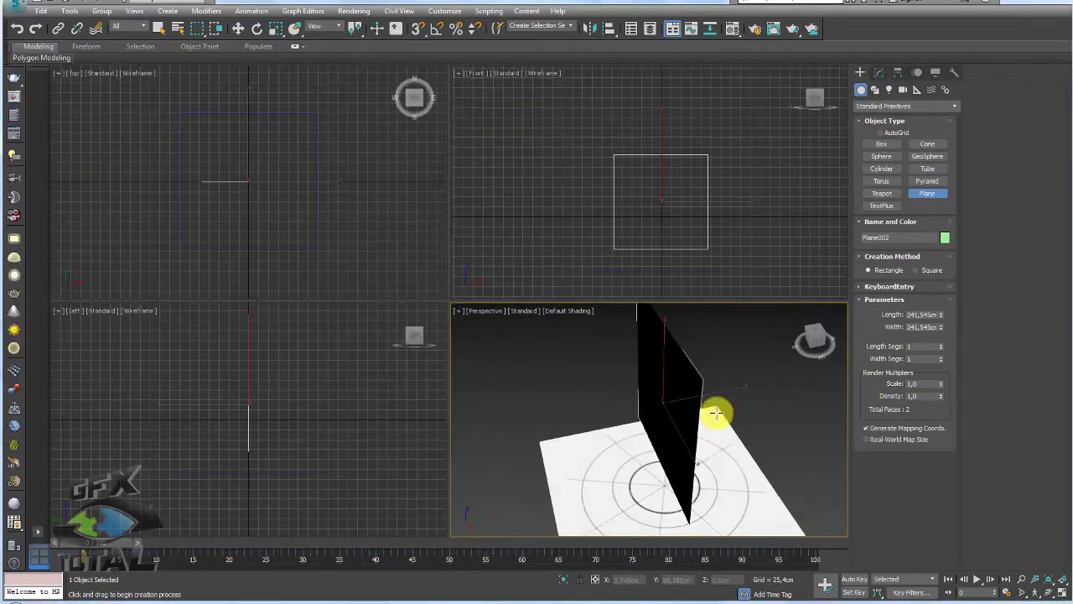
# Slide the photo plane along Y and scale it to about 70.8%
pyautogui.press('w')
pyautogui.moveTo(716, 391); pyautogui.dragTo(891, 371)
pyautogui.moveTo(712, 443)
pyautogui.mouseDown(button='middle')
pyautogui.moveTo(732, 393)
pyautogui.moveTo(687, 411)
pyautogui.mouseUp(button='middle')
pyautogui.scroll(-3, 732, 393)
pyautogui.press('e')
pyautogui.scroll(1, 702, 408)
pyautogui.press('r')
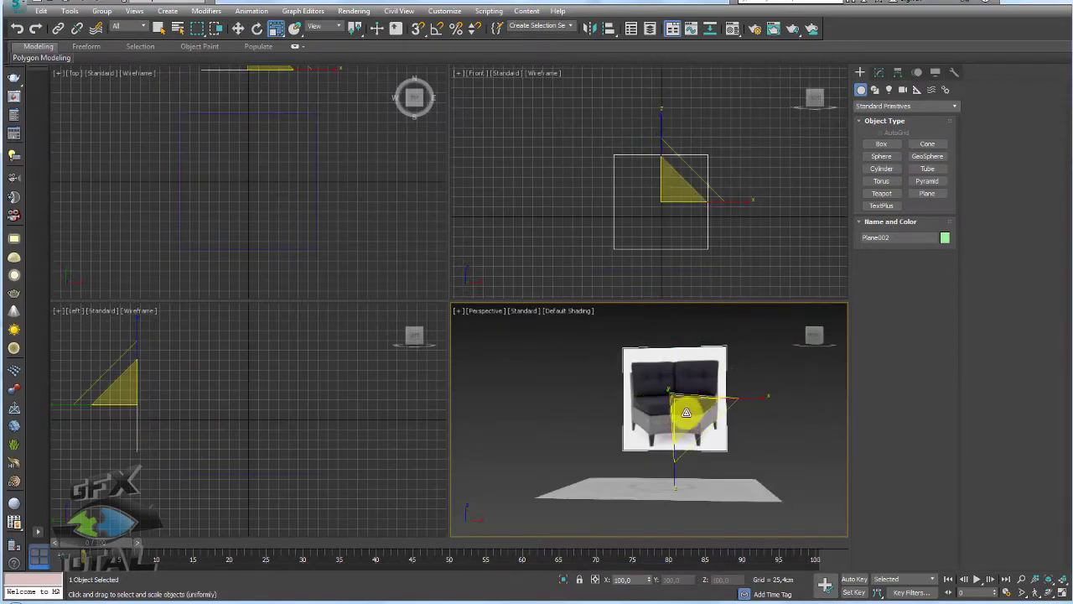
pyautogui.moveTo(686, 413); pyautogui.dragTo(693, 383)
pyautogui.moveTo(693, 383)
pyautogui.keyDown('alt'); pyautogui.mouseDown(button='middle')
pyautogui.moveTo(693, 451)
pyautogui.moveTo(636, 466)
pyautogui.moveTo(671, 420)
pyautogui.moveTo(683, 427)
pyautogui.mouseUp(button='middle'); pyautogui.keyUp('alt')
pyautogui.moveTo(682, 427)
pyautogui.mouseDown()
pyautogui.moveTo(677, 395)
pyautogui.moveTo(671, 460)
pyautogui.moveTo(659, 467)
pyautogui.mouseUp()
pyautogui.moveTo(659, 467)
pyautogui.keyDown('alt'); pyautogui.mouseDown(button='middle')
pyautogui.moveTo(736, 399)
pyautogui.moveTo(740, 343)
pyautogui.moveTo(686, 410)
pyautogui.moveTo(680, 391)
pyautogui.mouseUp(button='middle'); pyautogui.keyUp('alt')
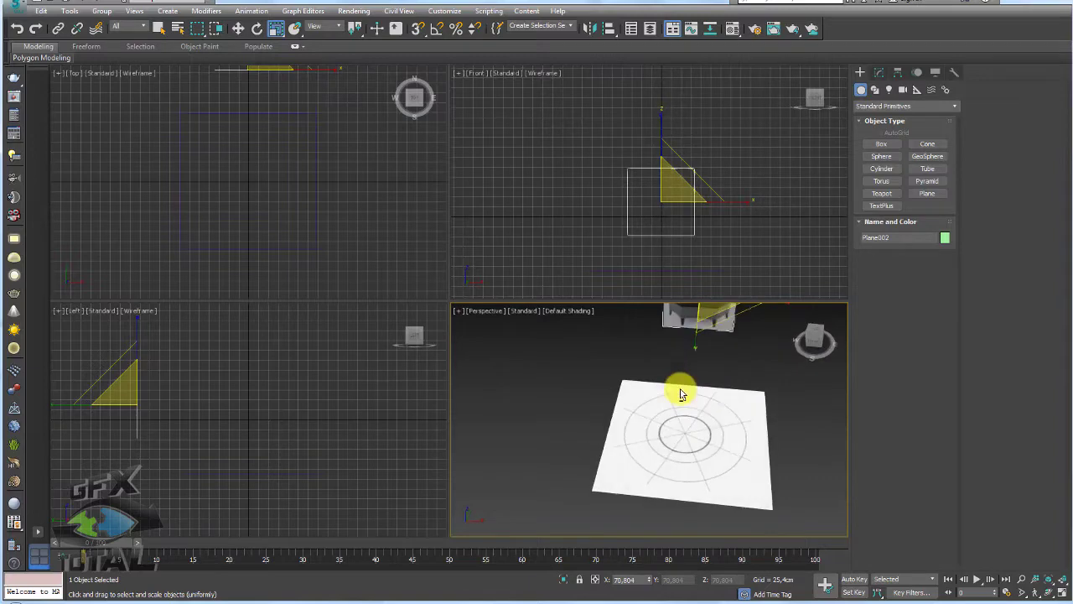
# Maximize Perspective and draw a 77,873 × 70,667 × 19,089 cm box over the floor drawing
pyautogui.click(1061, 595)
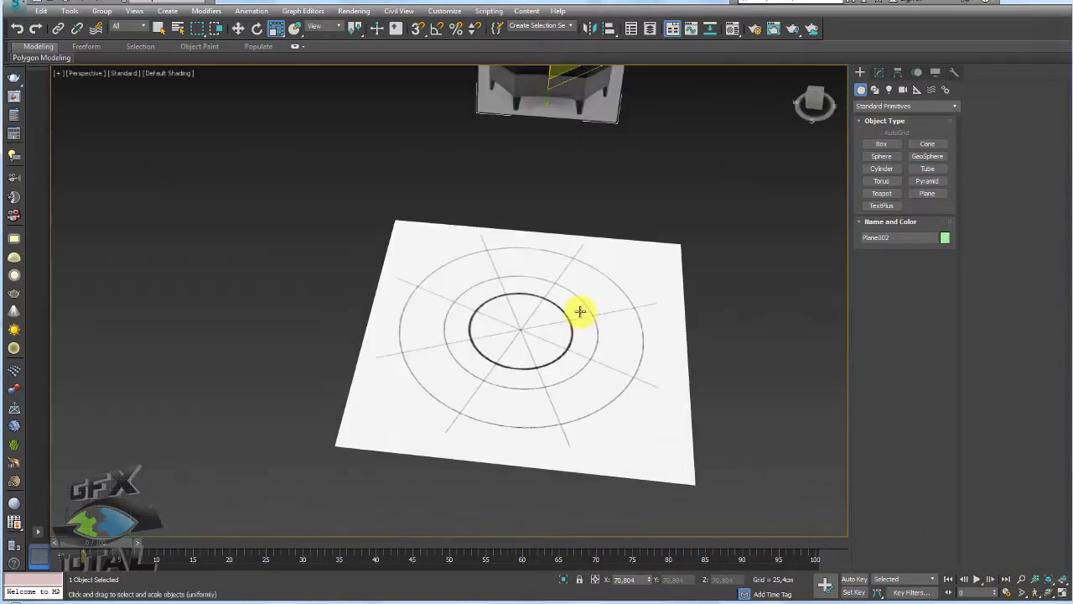
pyautogui.moveTo(580, 312)
pyautogui.keyDown('alt'); pyautogui.mouseDown(button='middle')
pyautogui.moveTo(588, 358)
pyautogui.moveTo(568, 321)
pyautogui.moveTo(579, 283)
pyautogui.mouseUp(button='middle'); pyautogui.keyUp('alt')
pyautogui.click(883, 145)
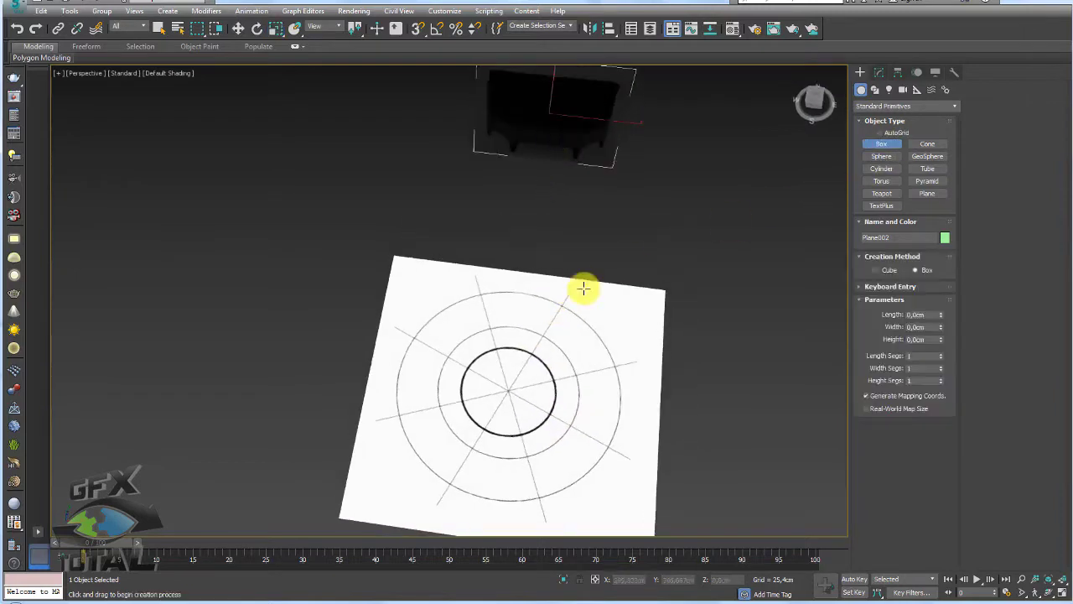
pyautogui.scroll(4, 475, 327)
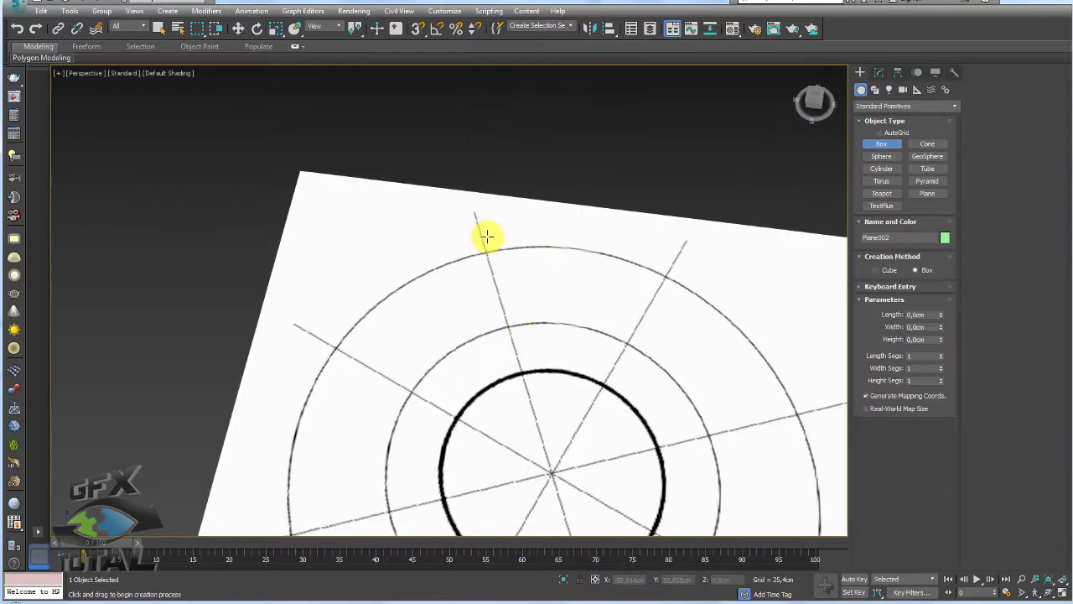
pyautogui.moveTo(487, 237); pyautogui.dragTo(656, 343)
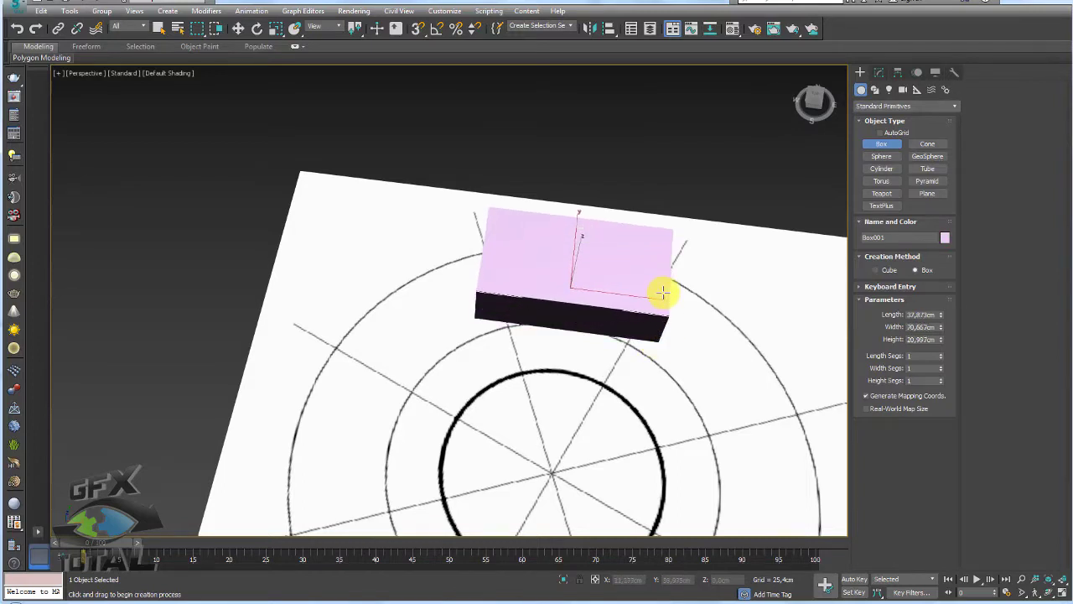
pyautogui.click(662, 294)
pyautogui.press('r')
pyautogui.scroll(-2, 659, 350)
pyautogui.scroll(-2, 671, 343)
pyautogui.scroll(-2, 681, 376)
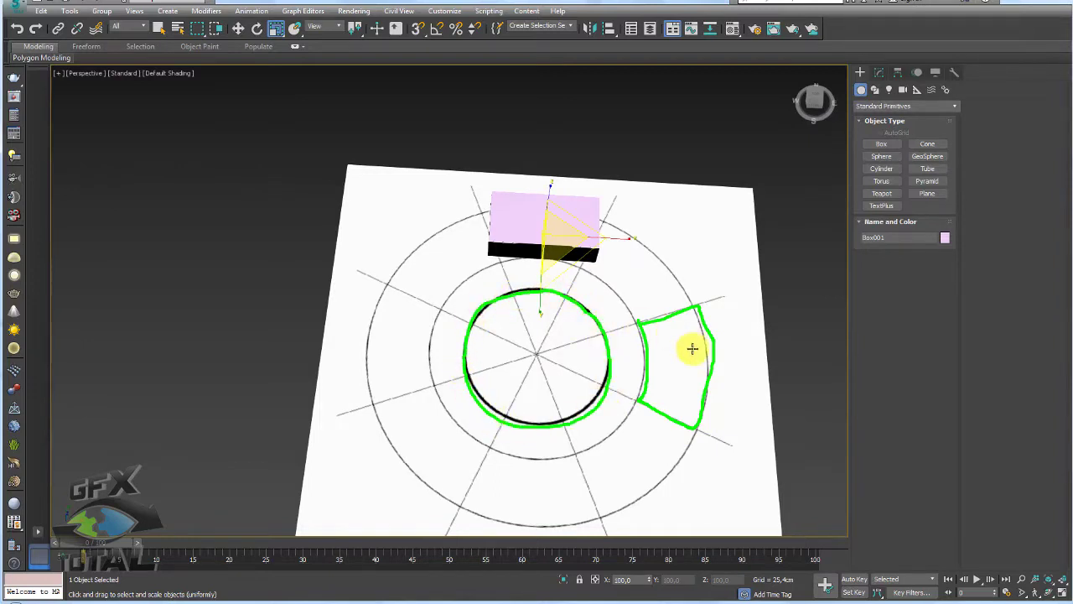
# In a shaded Top view, move the box onto the drawing's outer rings
pyautogui.moveTo(642, 378)
pyautogui.keyDown('alt'); pyautogui.mouseDown(button='middle')
pyautogui.moveTo(575, 305)
pyautogui.moveTo(598, 347)
pyautogui.moveTo(559, 259)
pyautogui.mouseUp(button='middle'); pyautogui.keyUp('alt')
pyautogui.scroll(3, 559, 251)
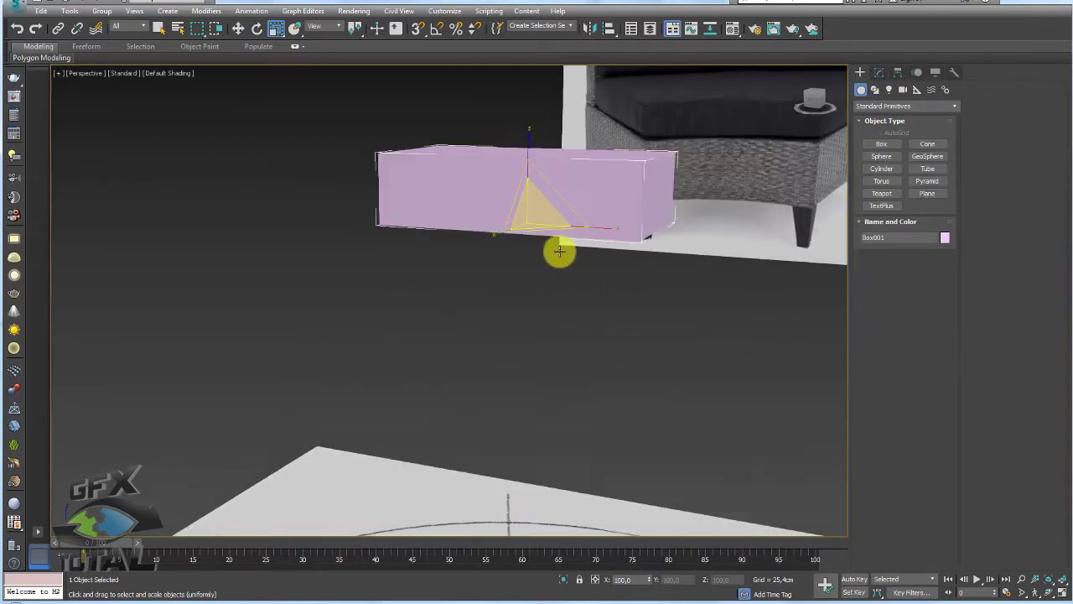
pyautogui.scroll(-4, 584, 243)
pyautogui.press('t')
pyautogui.scroll(2, 487, 269)
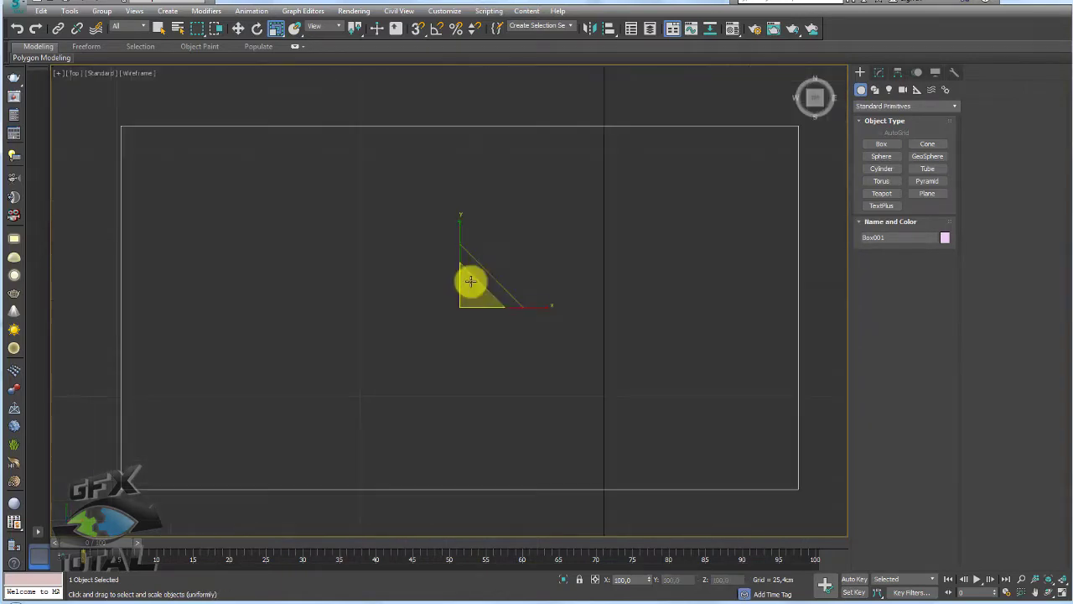
pyautogui.press('F3')
pyautogui.scroll(5, 504, 306)
pyautogui.scroll(-2, 520, 304)
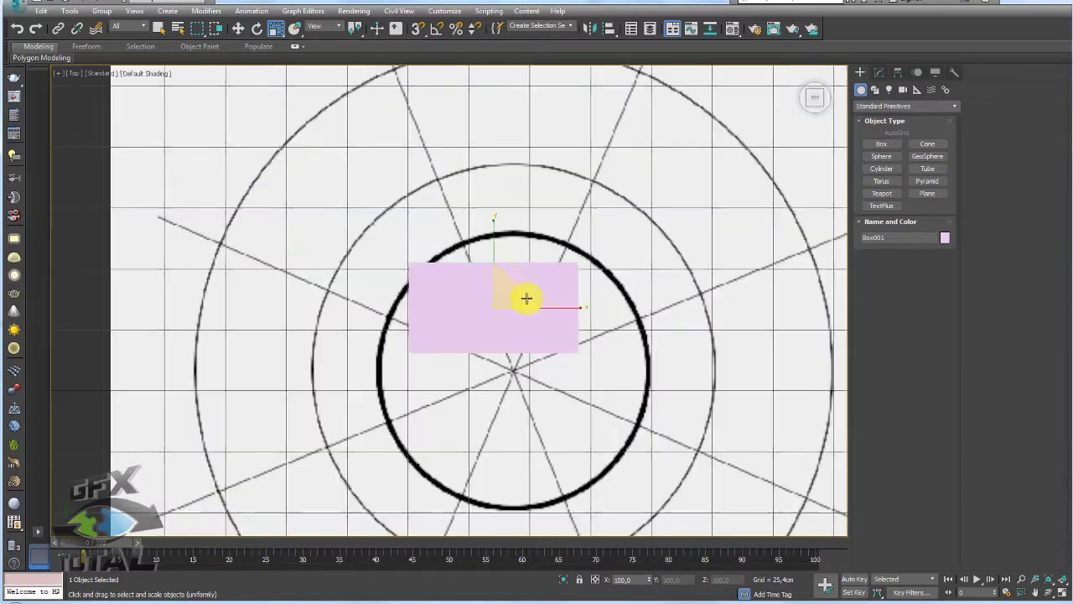
pyautogui.press('w')
pyautogui.moveTo(523, 279); pyautogui.dragTo(522, 404, button='middle')
pyautogui.moveTo(522, 400); pyautogui.dragTo(545, 195)
# Set the box to 49,614 × 108,121 cm with 18 width segments, showing edged faces
pyautogui.click(880, 72)
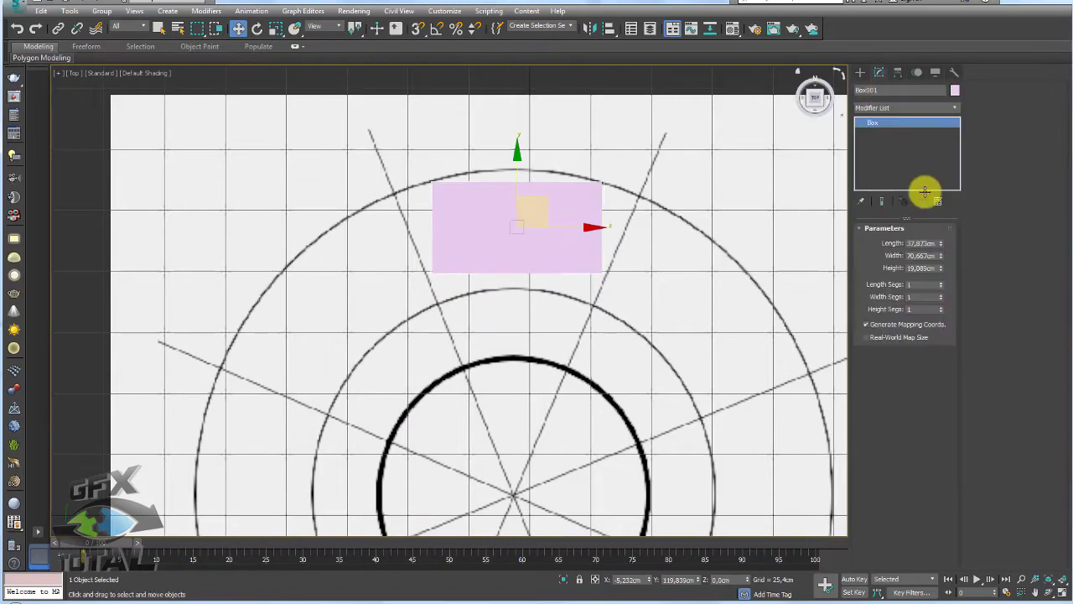
pyautogui.moveTo(940, 242); pyautogui.dragTo(942, 227)
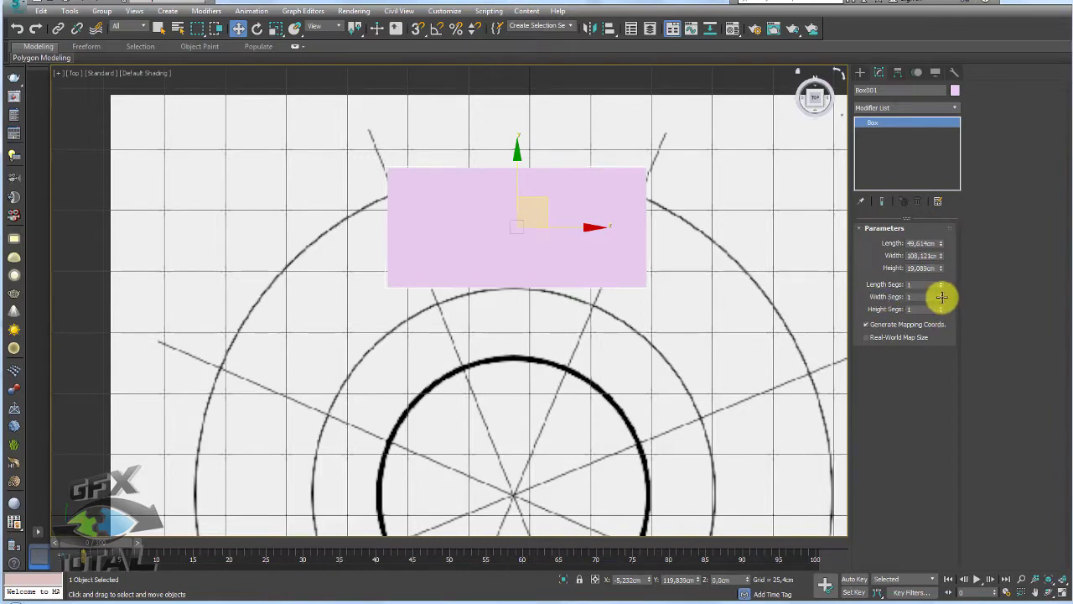
pyautogui.write('019')
pyautogui.press('F4')
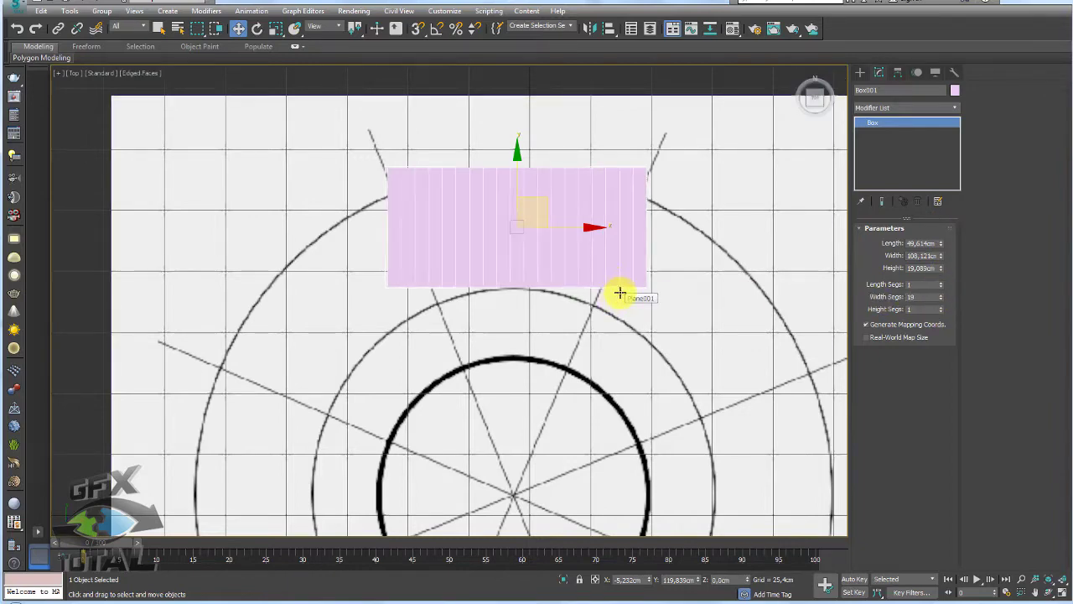
pyautogui.moveTo(943, 296); pyautogui.dragTo(943, 293)
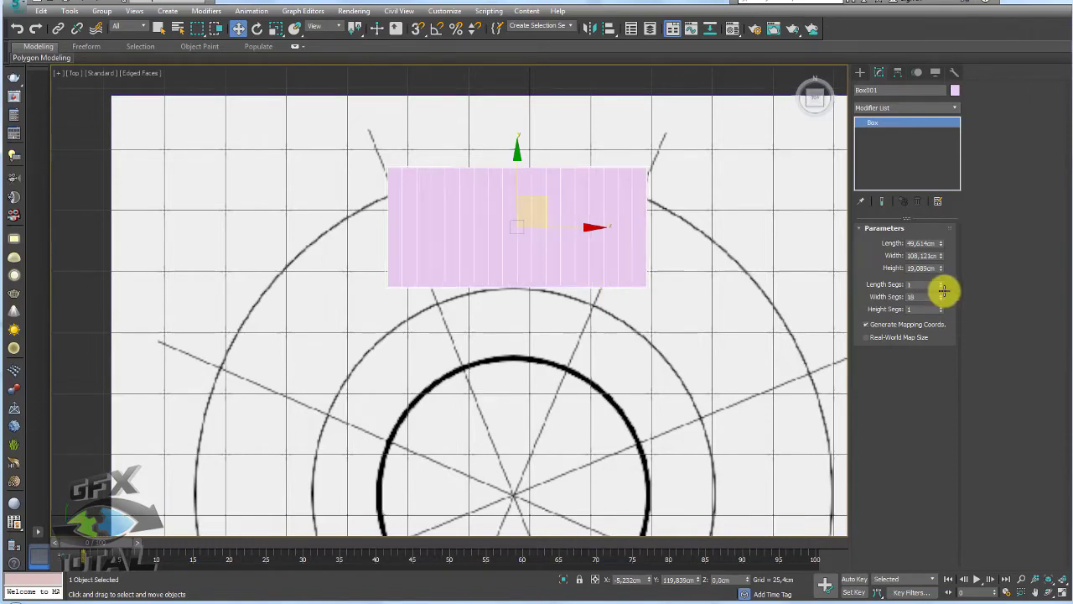
# Colour the box dark blue and select its width segments value
pyautogui.click(955, 90)
pyautogui.click(693, 231)
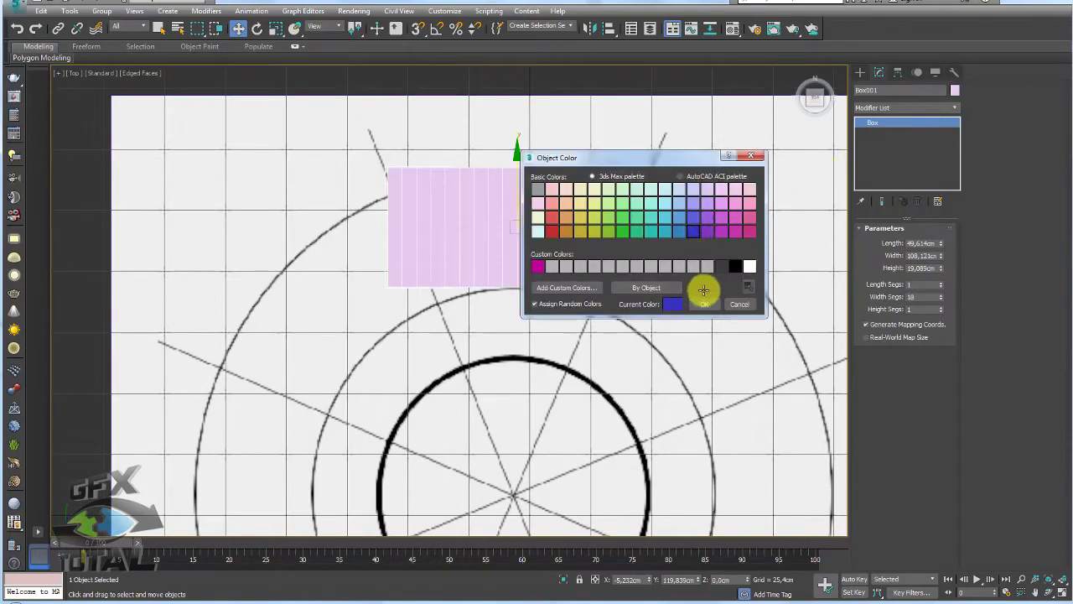
pyautogui.click(702, 305)
pyautogui.scroll(3, 587, 282)
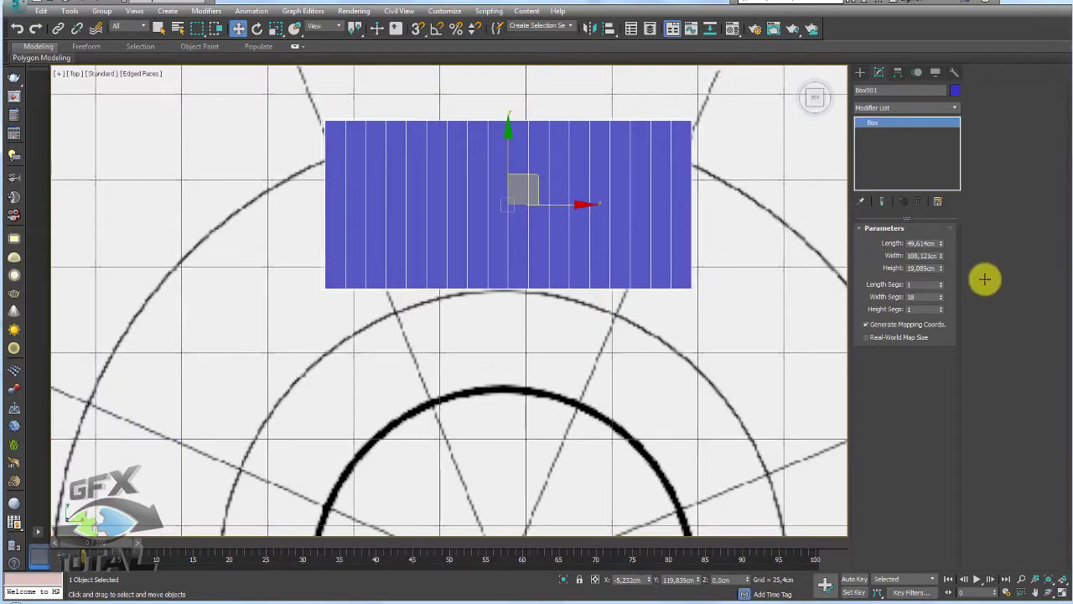
pyautogui.doubleClick(927, 299)
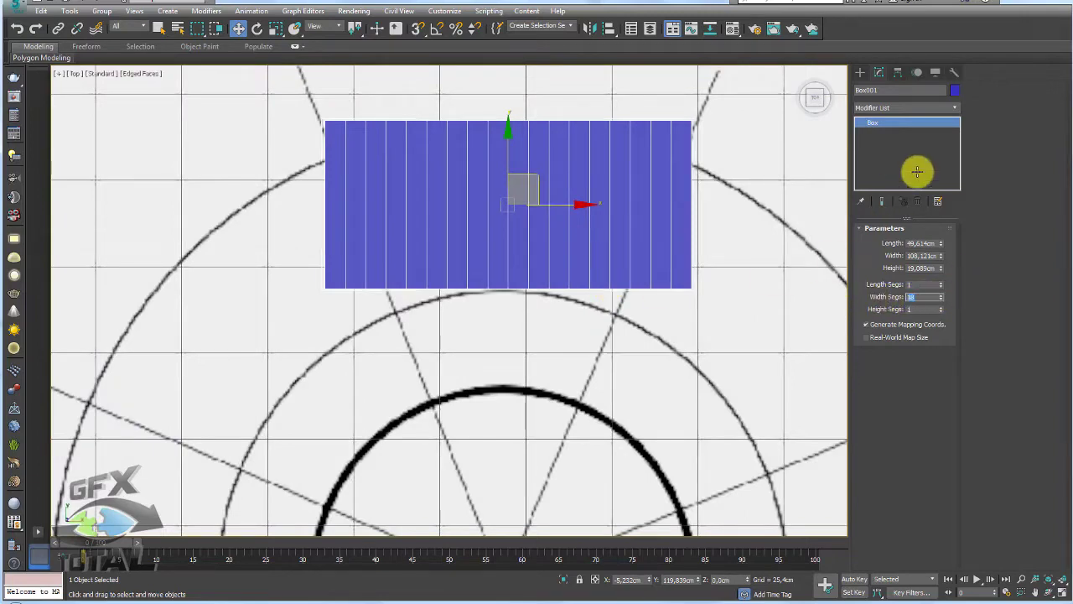
# Add a Bend modifier to the box with its bend axis set to X
pyautogui.click(956, 109)
pyautogui.scroll(-2, 934, 223)
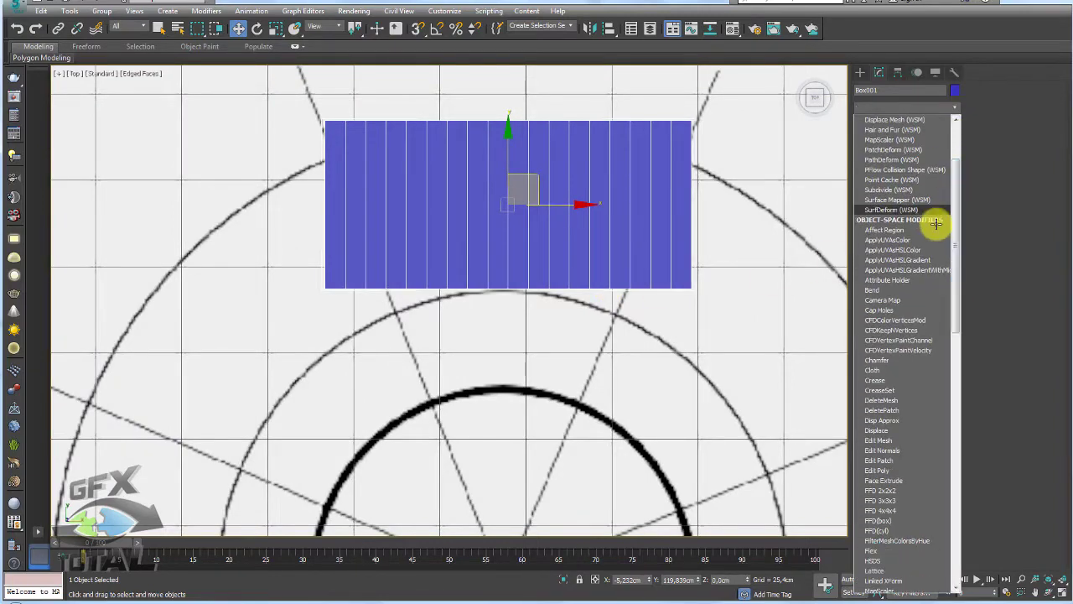
pyautogui.click(891, 282)
pyautogui.moveTo(936, 251); pyautogui.dragTo(937, 209)
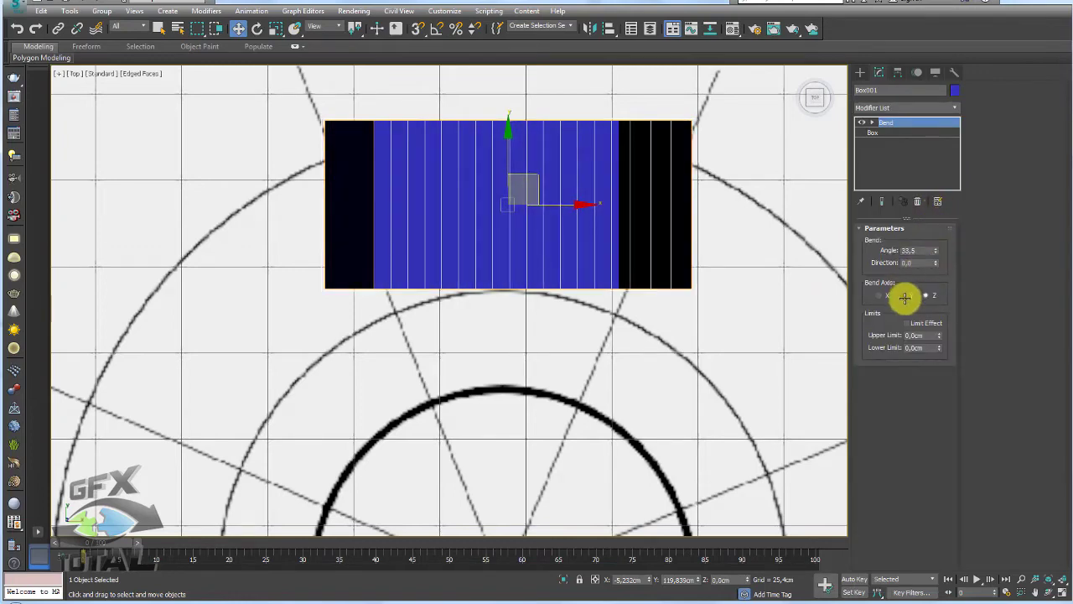
pyautogui.click(901, 296)
pyautogui.click(883, 295)
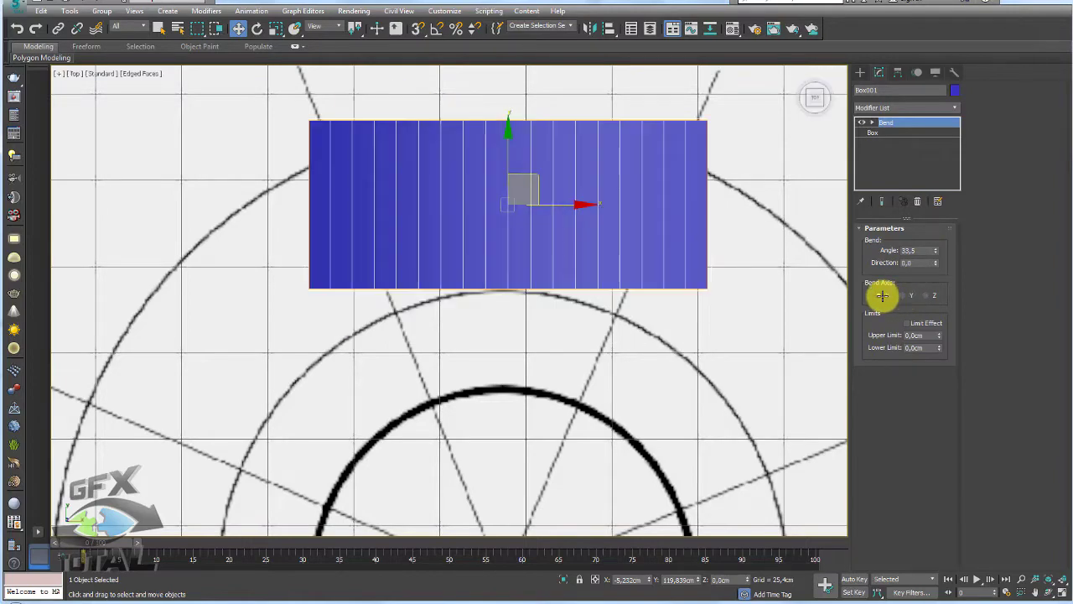
# Set bend angle 60.5 and direction 90, then view from Top and select Box in the stack
pyautogui.keyDown('alt'); pyautogui.moveTo(688, 330); pyautogui.dragTo(647, 282, button='middle'); pyautogui.keyUp('alt')
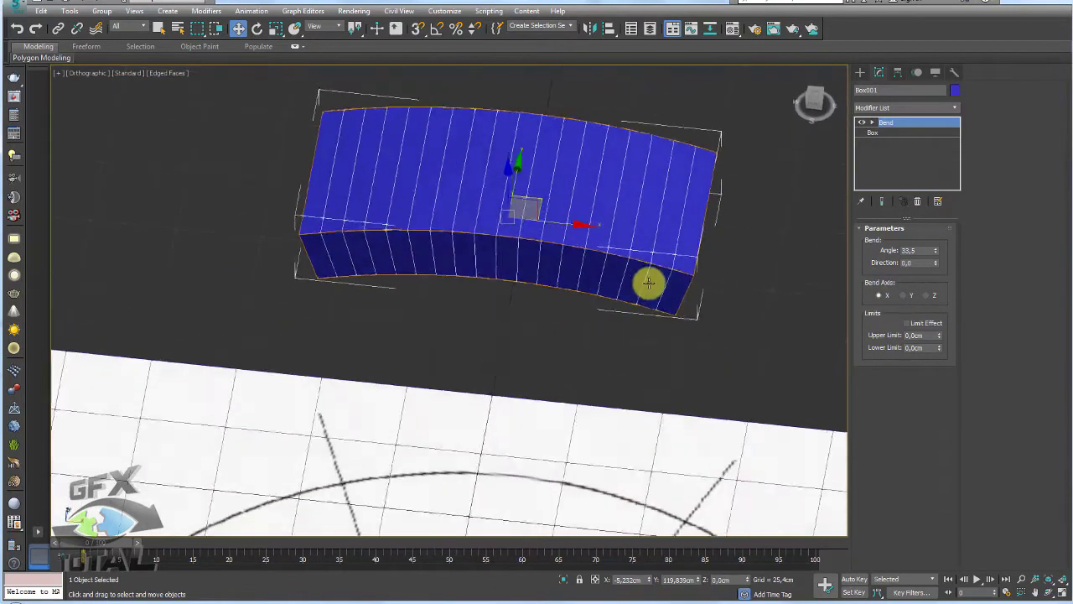
pyautogui.moveTo(935, 250); pyautogui.dragTo(936, 222)
pyautogui.click(911, 264)
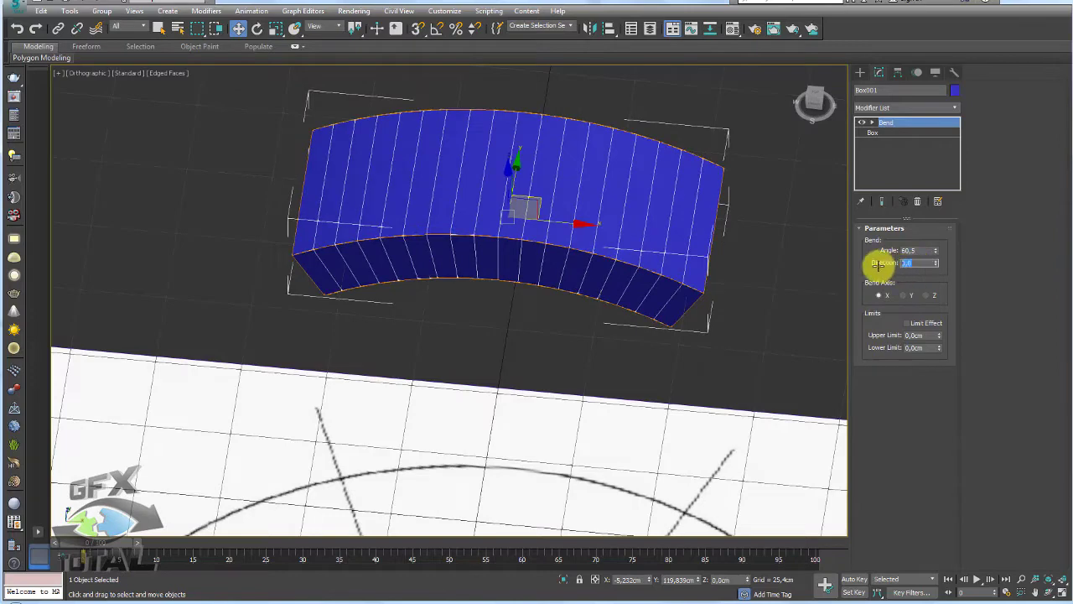
pyautogui.write('90')
pyautogui.press('Return')
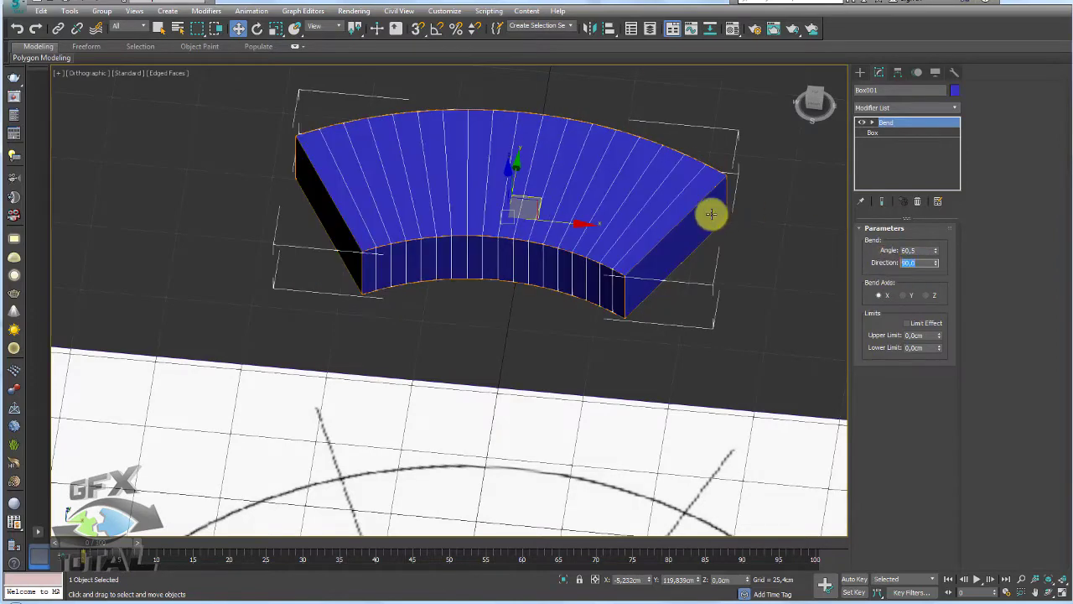
pyautogui.press('t')
pyautogui.scroll(2, 539, 304)
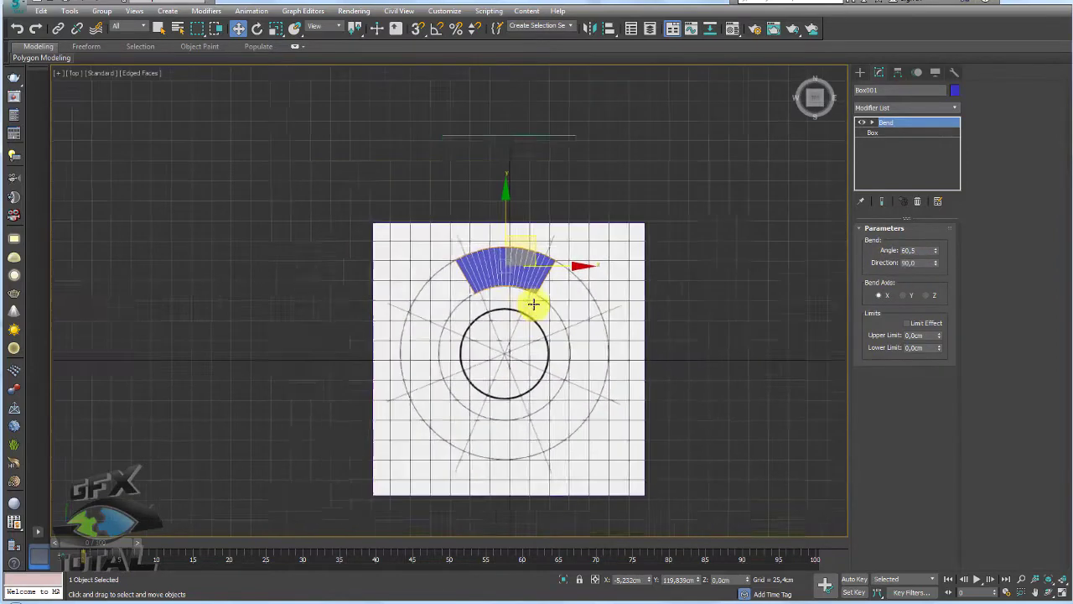
pyautogui.scroll(5, 486, 266)
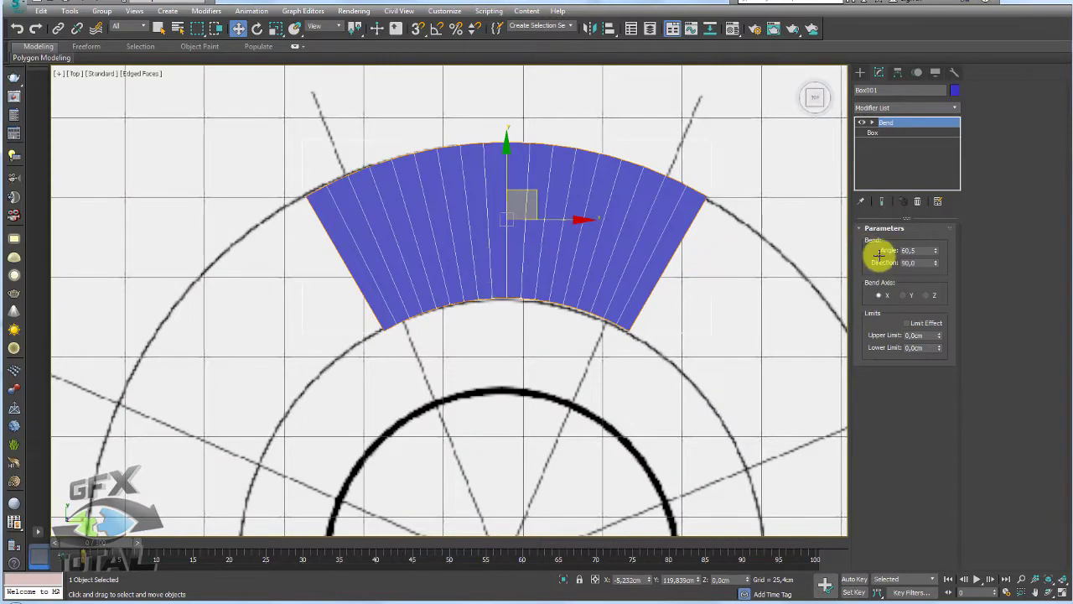
pyautogui.click(873, 133)
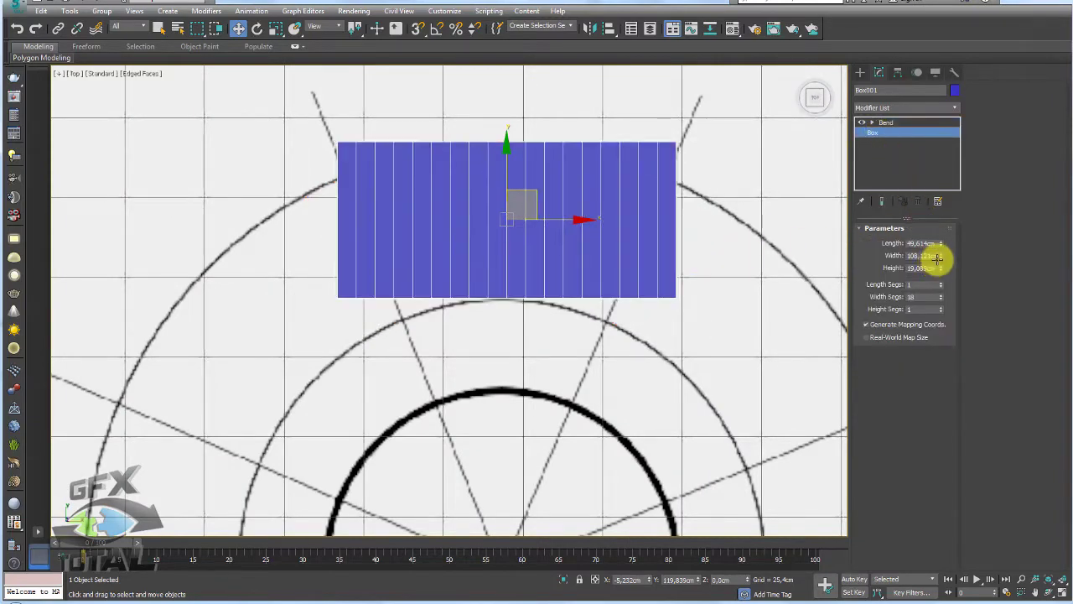
# Narrow the seat box to 86.497 cm wide while previewing and fine-tuning the bend angle
pyautogui.click(883, 201)
pyautogui.moveTo(940, 255); pyautogui.dragTo(937, 265)
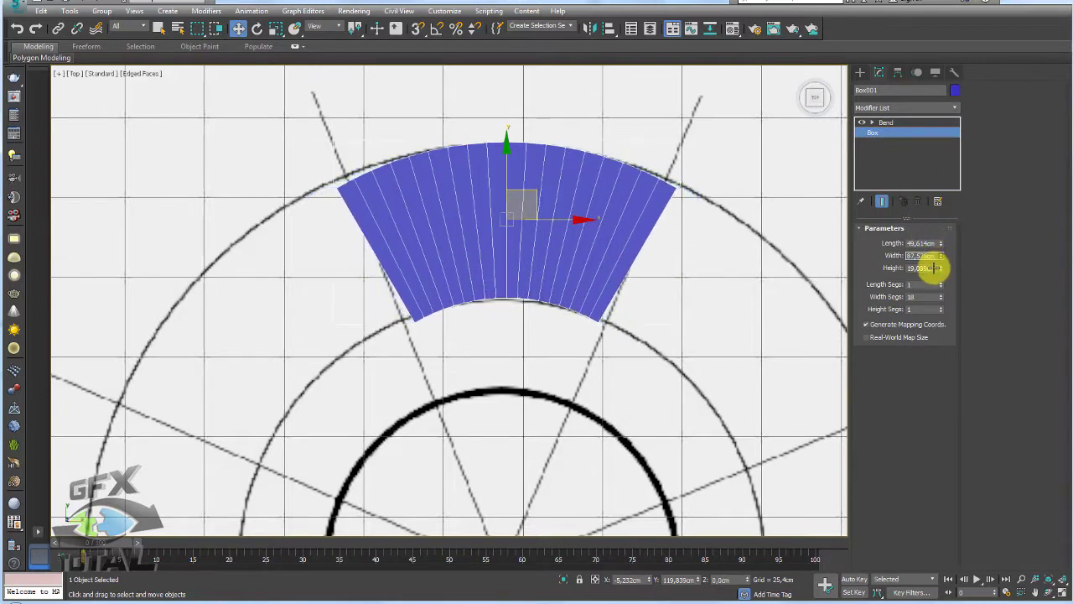
pyautogui.click(905, 122)
pyautogui.moveTo(934, 250); pyautogui.dragTo(938, 269)
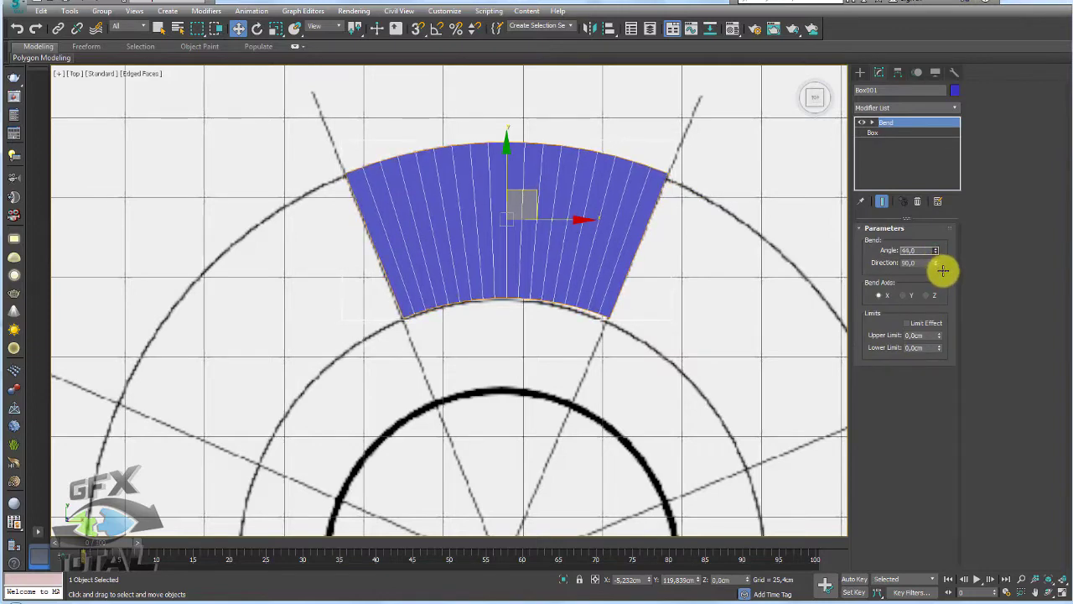
pyautogui.click(904, 133)
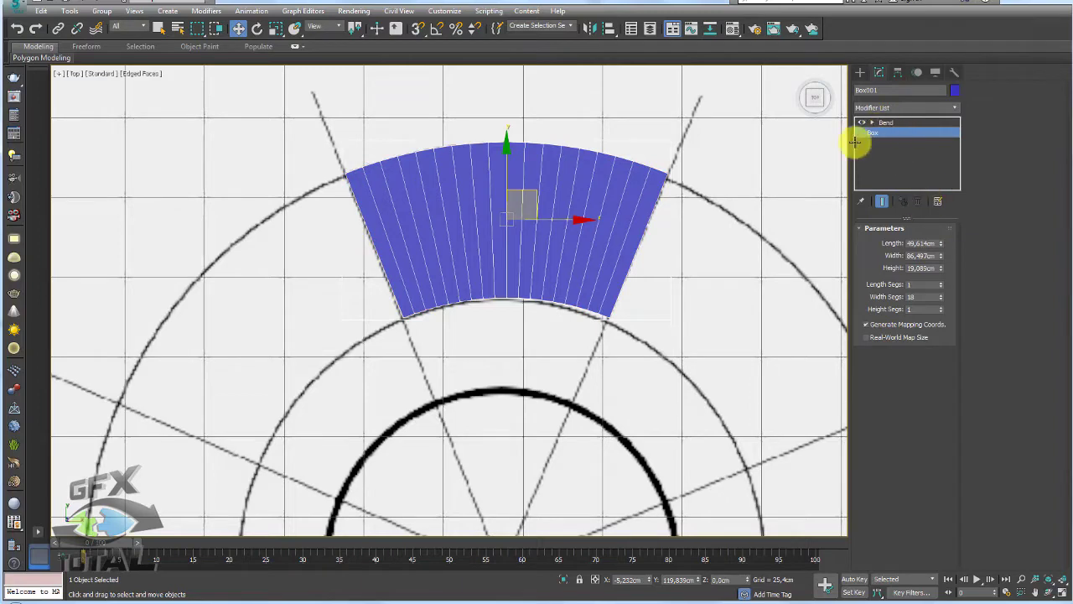
pyautogui.moveTo(567, 222); pyautogui.dragTo(569, 227)
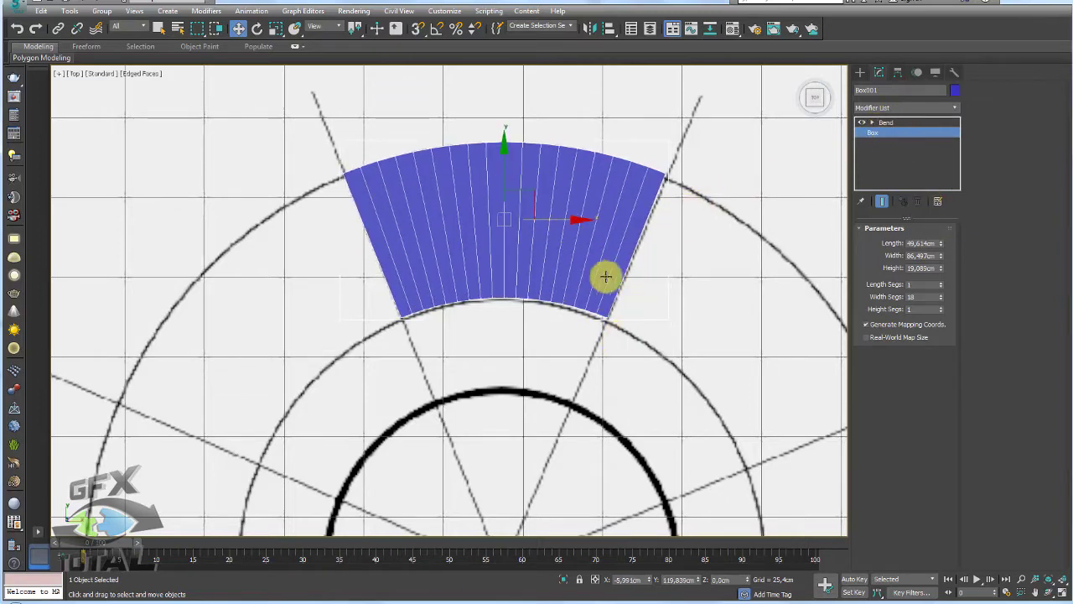
pyautogui.click(908, 122)
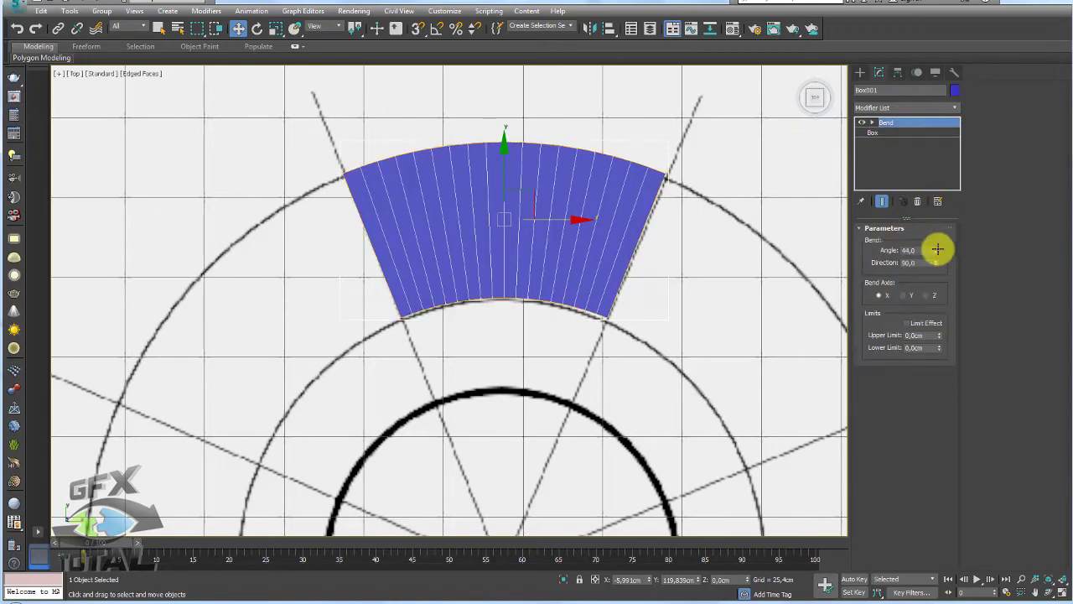
pyautogui.moveTo(936, 249); pyautogui.dragTo(937, 251)
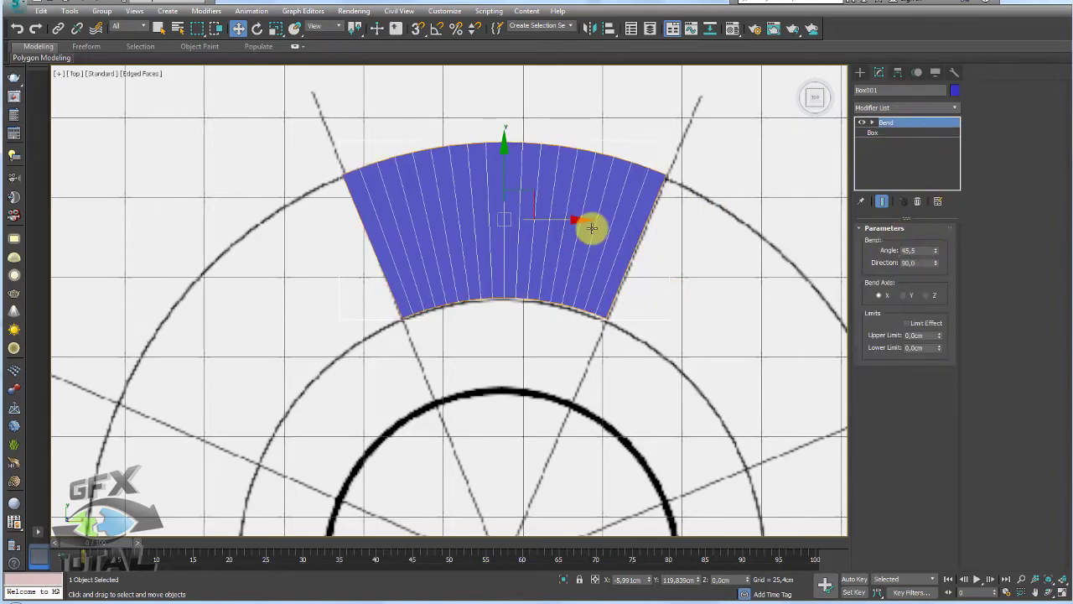
pyautogui.scroll(-3, 575, 244)
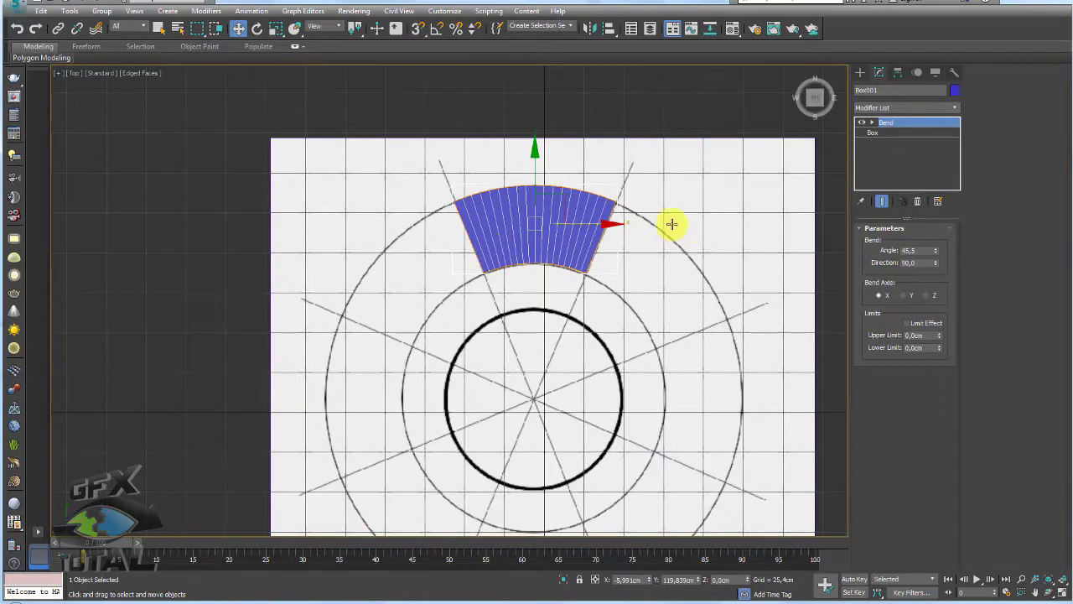
# Toggle the bend off and on to compare, then delete the Bend modifier
pyautogui.click(862, 122)
pyautogui.click(862, 123)
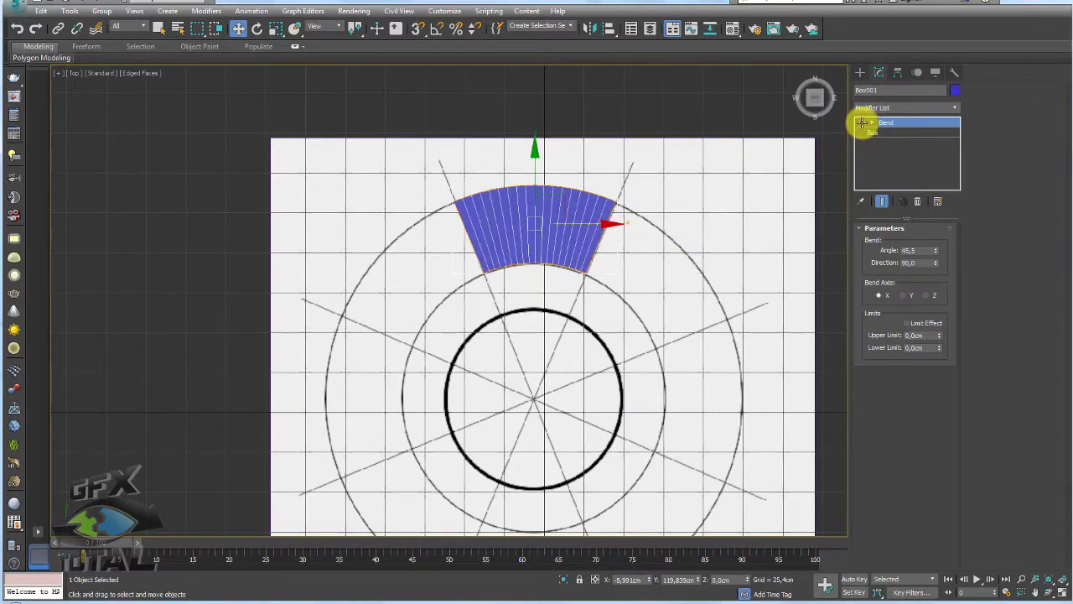
pyautogui.click(862, 122)
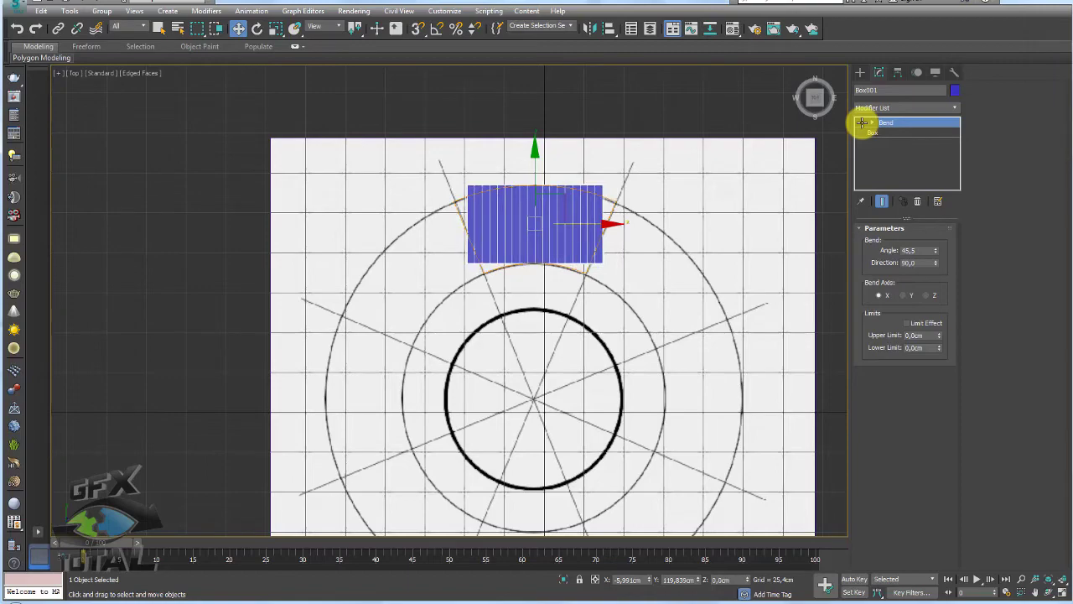
pyautogui.click(916, 201)
pyautogui.moveTo(661, 279)
pyautogui.keyDown('alt'); pyautogui.mouseDown(button='middle')
pyautogui.moveTo(618, 246)
pyautogui.moveTo(548, 239)
pyautogui.moveTo(592, 240)
pyautogui.mouseUp(button='middle'); pyautogui.keyUp('alt')
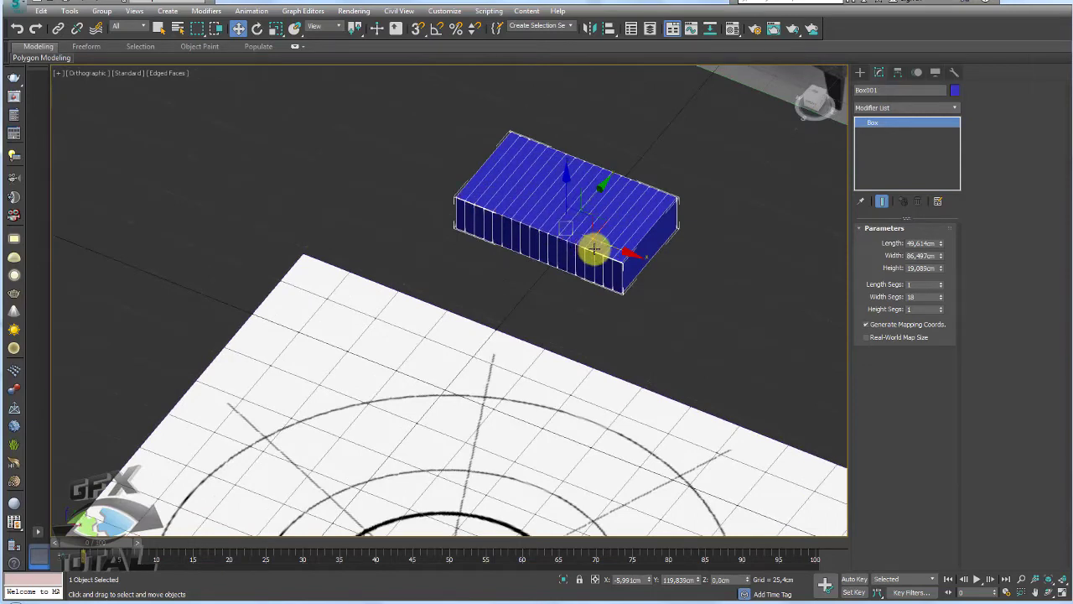
pyautogui.scroll(2, 544, 204)
pyautogui.scroll(2, 541, 201)
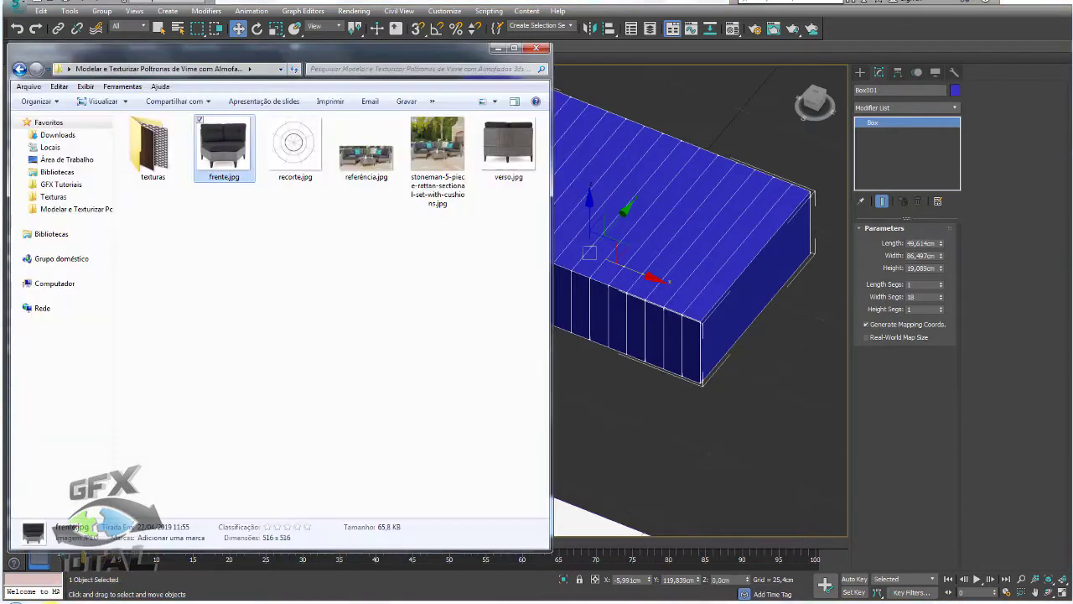
# Drag rattan-cinza-bump.jpg from the texturas folder onto Box001 in the viewport
pyautogui.click(146, 151)
pyautogui.doubleClick(146, 151)
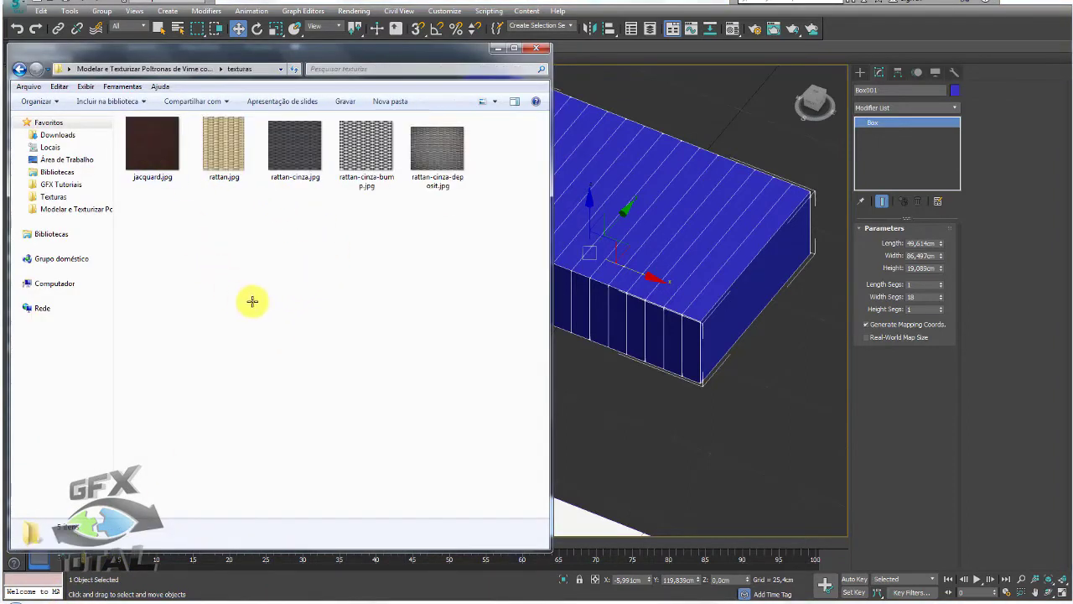
pyautogui.click(353, 149)
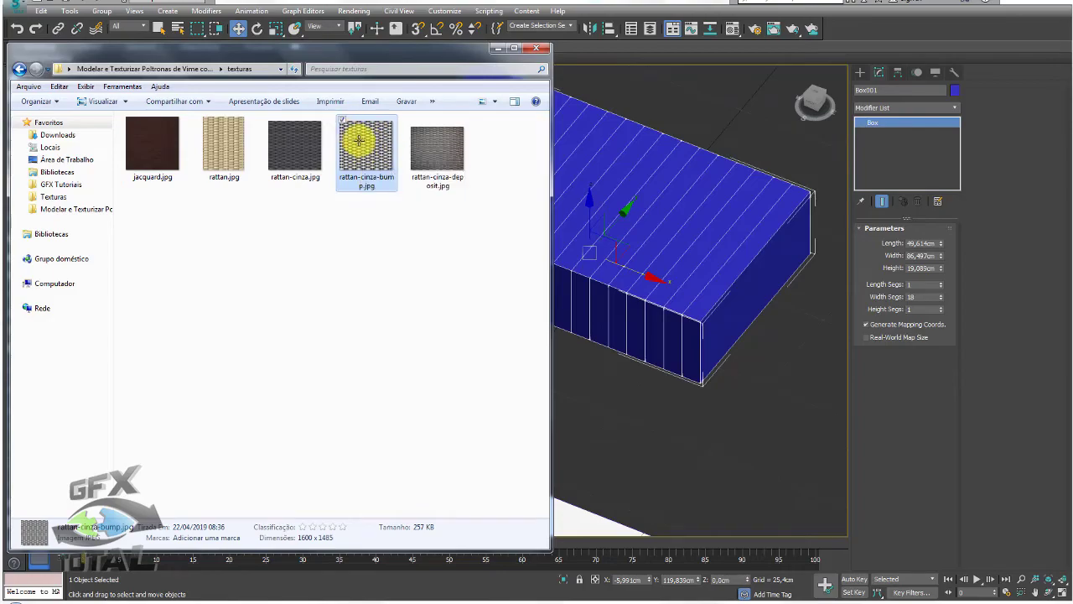
pyautogui.moveTo(351, 132); pyautogui.dragTo(665, 233)
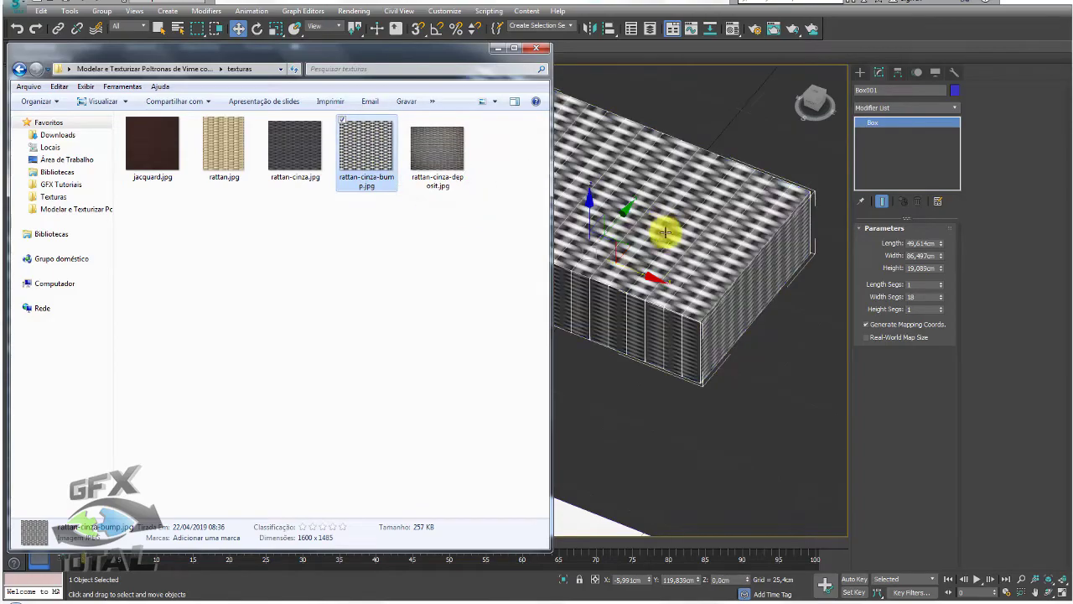
pyautogui.click(492, 49)
pyautogui.moveTo(613, 247)
pyautogui.keyDown('alt'); pyautogui.mouseDown(button='middle')
pyautogui.moveTo(663, 338)
pyautogui.moveTo(637, 300)
pyautogui.moveTo(637, 227)
pyautogui.moveTo(628, 249)
pyautogui.moveTo(592, 243)
pyautogui.moveTo(671, 249)
pyautogui.moveTo(633, 274)
pyautogui.mouseUp(button='middle'); pyautogui.keyUp('alt')
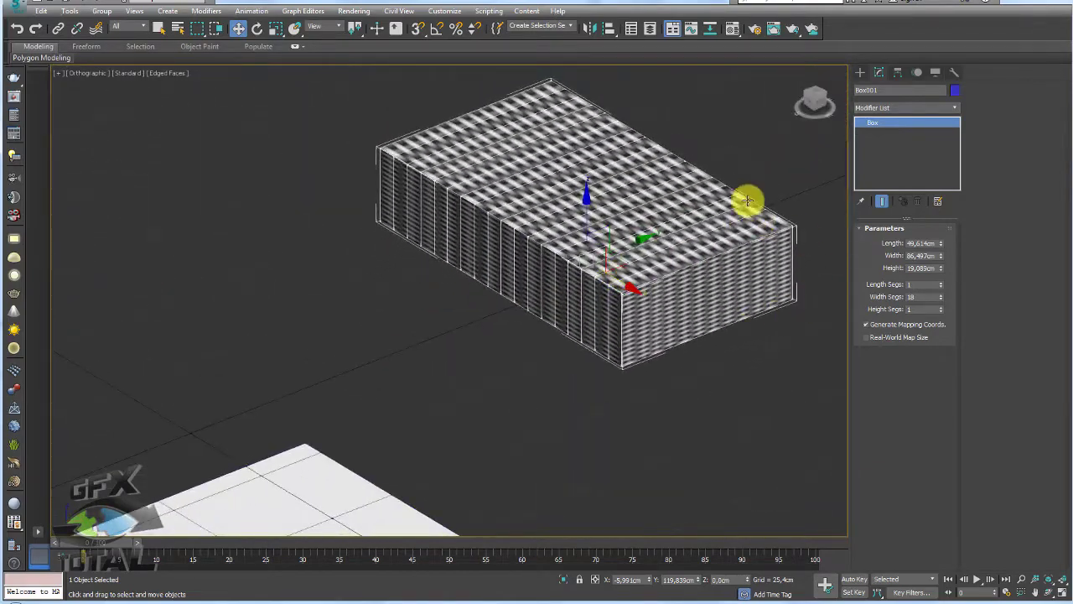
# Add a UVW Map modifier to the box using Box mapping
pyautogui.click(954, 106)
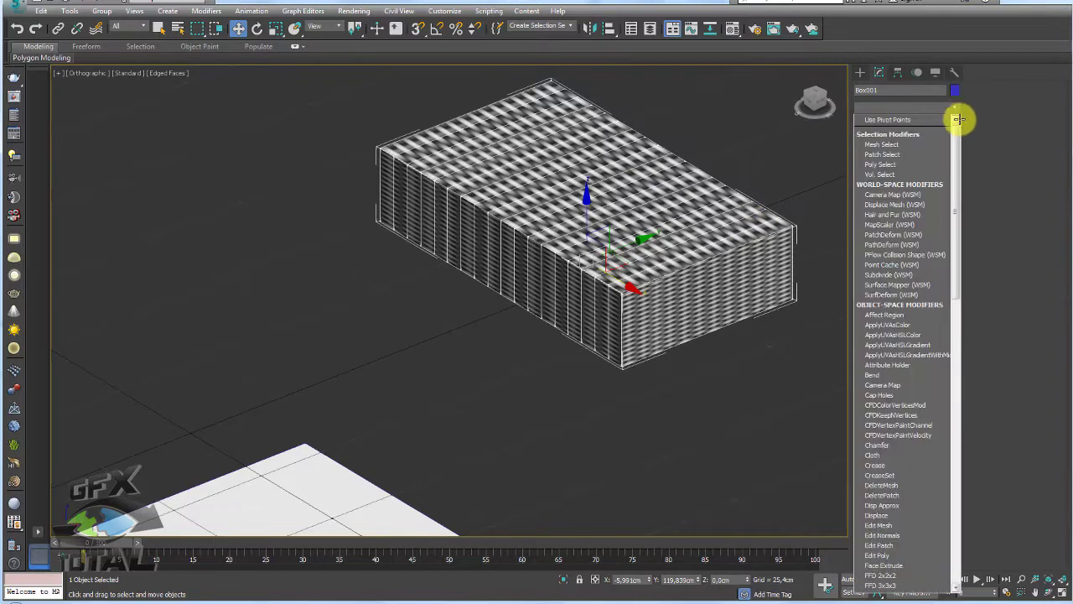
pyautogui.moveTo(957, 120); pyautogui.dragTo(957, 448)
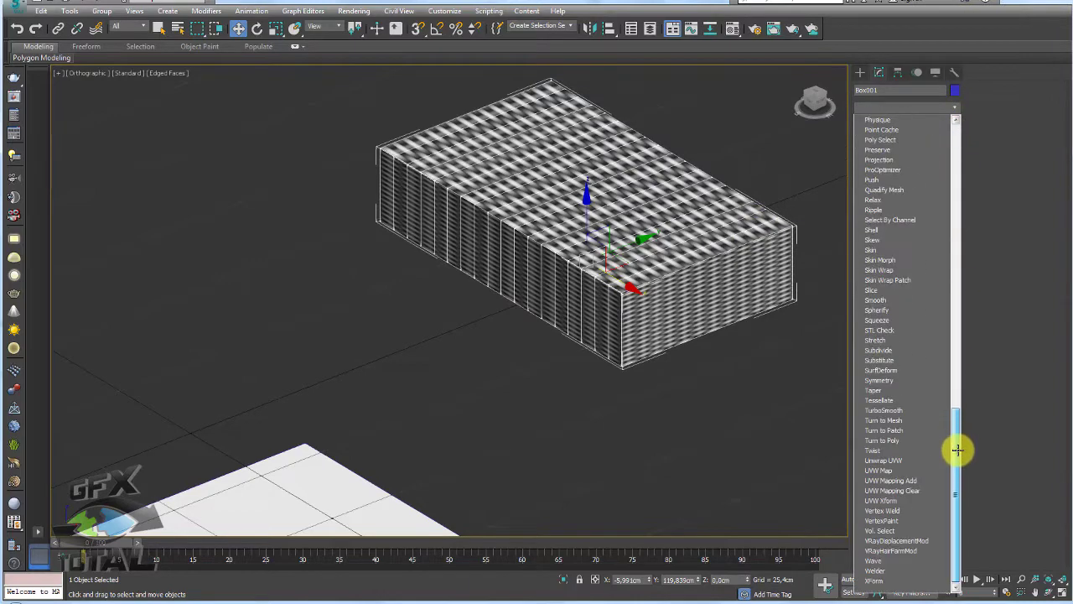
pyautogui.click(891, 469)
pyautogui.moveTo(709, 404)
pyautogui.keyDown('alt'); pyautogui.mouseDown(button='middle')
pyautogui.moveTo(719, 378)
pyautogui.moveTo(675, 391)
pyautogui.mouseUp(button='middle'); pyautogui.keyUp('alt')
pyautogui.click(891, 295)
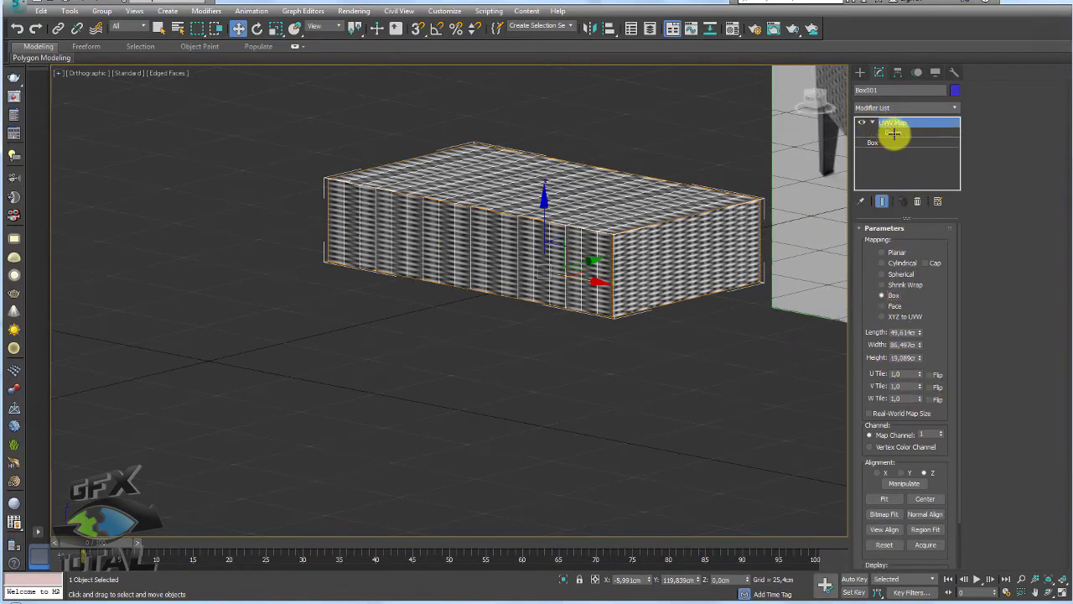
# Set the UVW Map length, width and height to 50 cm to retile the weave
pyautogui.click(891, 132)
pyautogui.keyDown('alt'); pyautogui.moveTo(575, 187); pyautogui.dragTo(582, 182, button='middle'); pyautogui.keyUp('alt')
pyautogui.press('r')
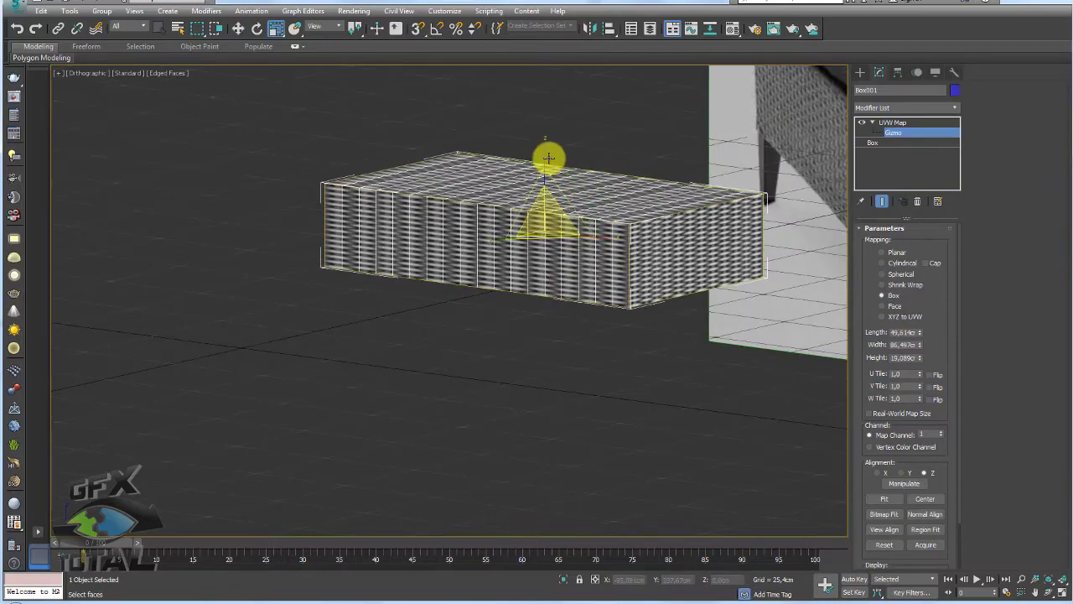
pyautogui.moveTo(545, 137); pyautogui.dragTo(546, 33)
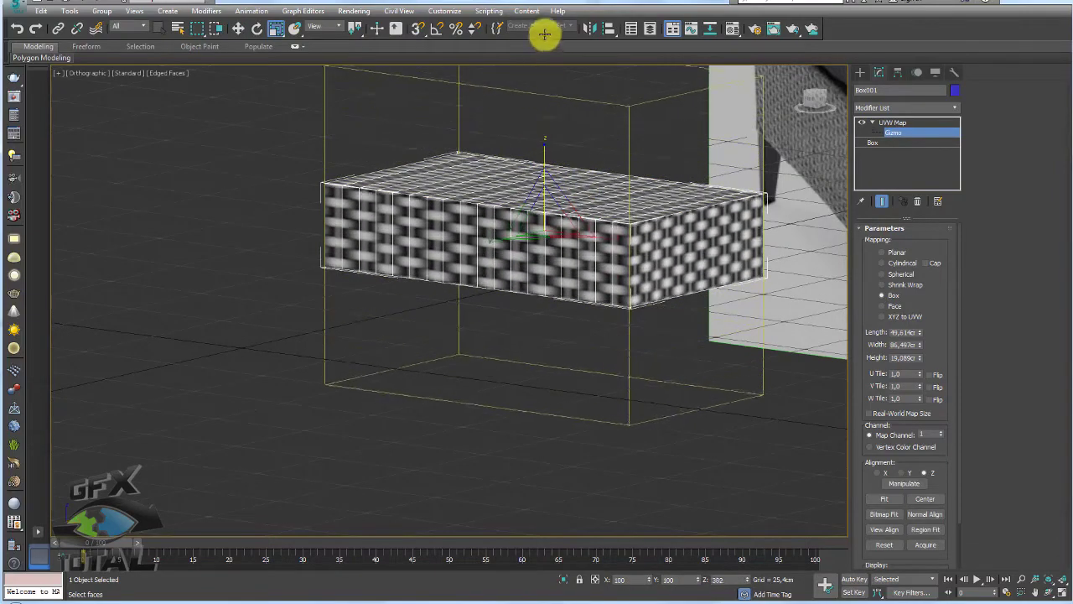
pyautogui.moveTo(598, 217)
pyautogui.keyDown('alt'); pyautogui.mouseDown(button='middle')
pyautogui.moveTo(391, 173)
pyautogui.moveTo(566, 163)
pyautogui.moveTo(565, 187)
pyautogui.moveTo(576, 159)
pyautogui.mouseUp(button='middle'); pyautogui.keyUp('alt')
pyautogui.moveTo(948, 337); pyautogui.dragTo(950, 286)
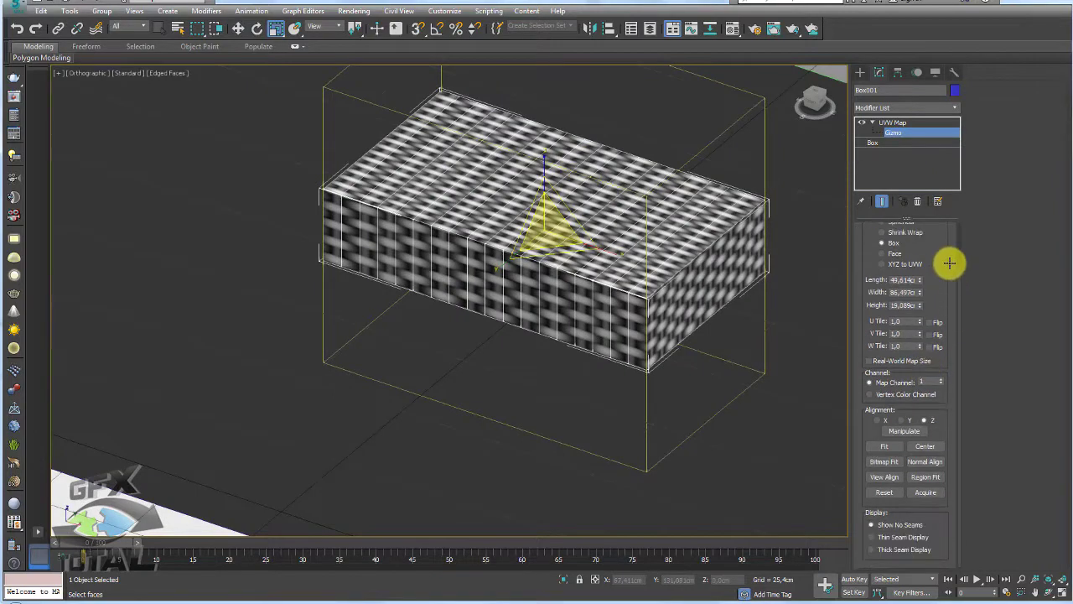
pyautogui.hotkey('ctrl', 'z')
pyautogui.hotkey('ctrl', 'z')
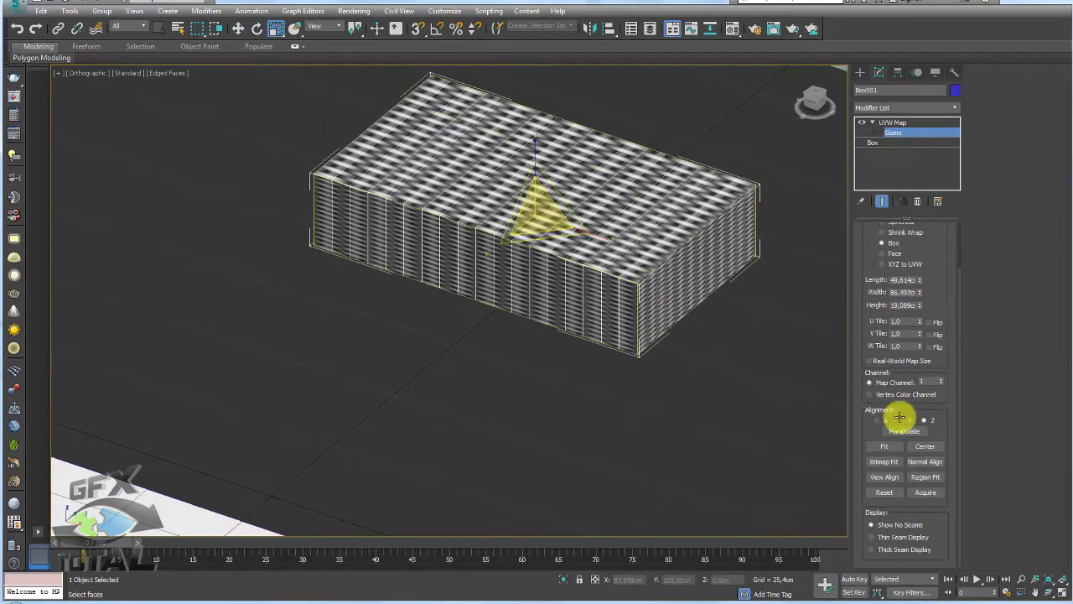
pyautogui.moveTo(946, 383); pyautogui.dragTo(949, 435)
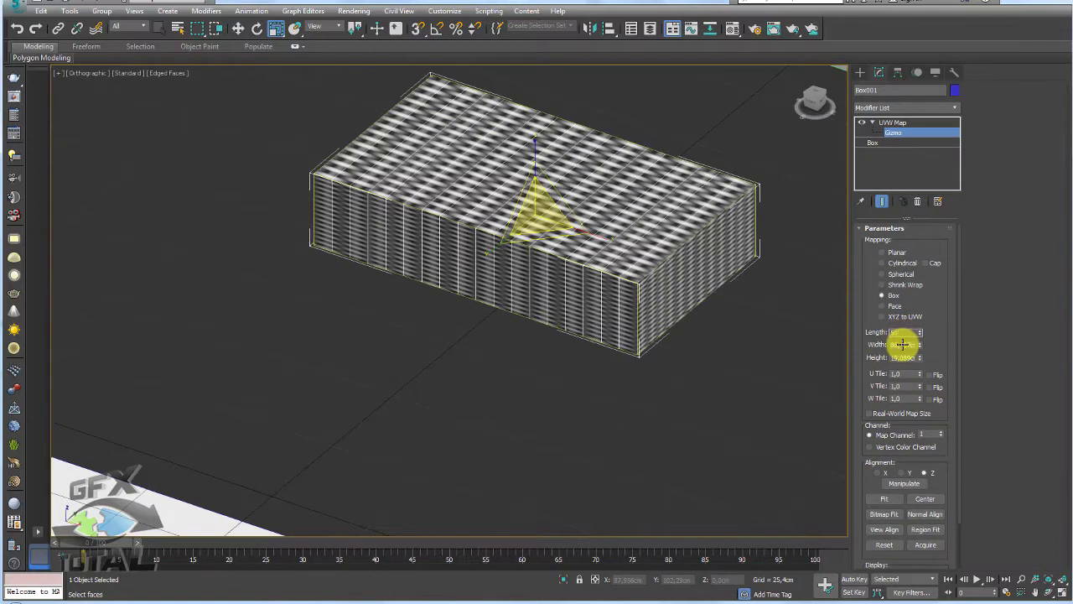
pyautogui.doubleClick(903, 333)
pyautogui.doubleClick(902, 343)
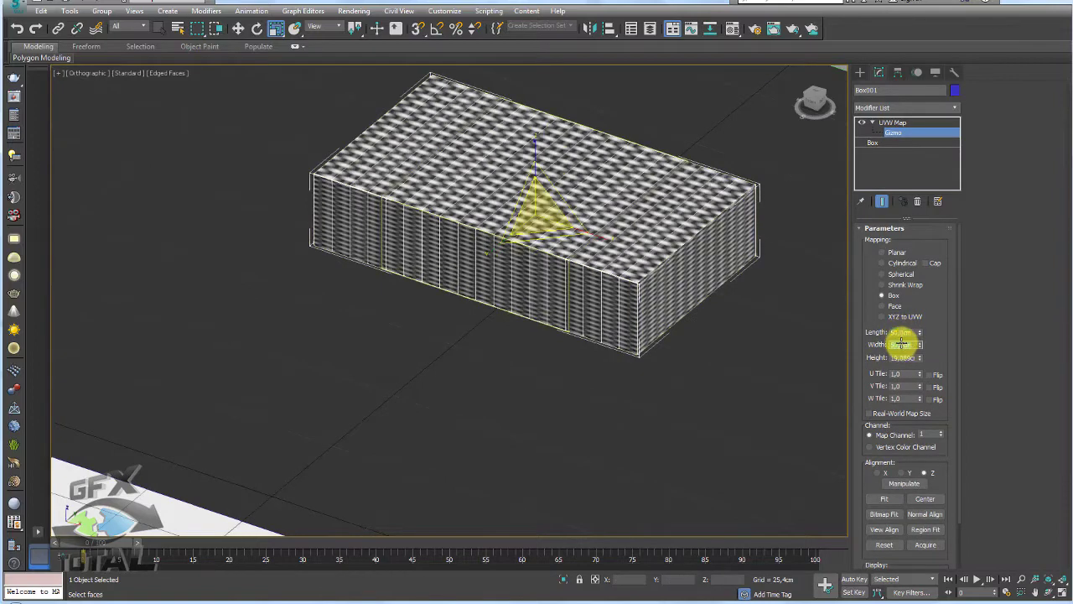
pyautogui.moveTo(903, 357); pyautogui.dragTo(903, 356)
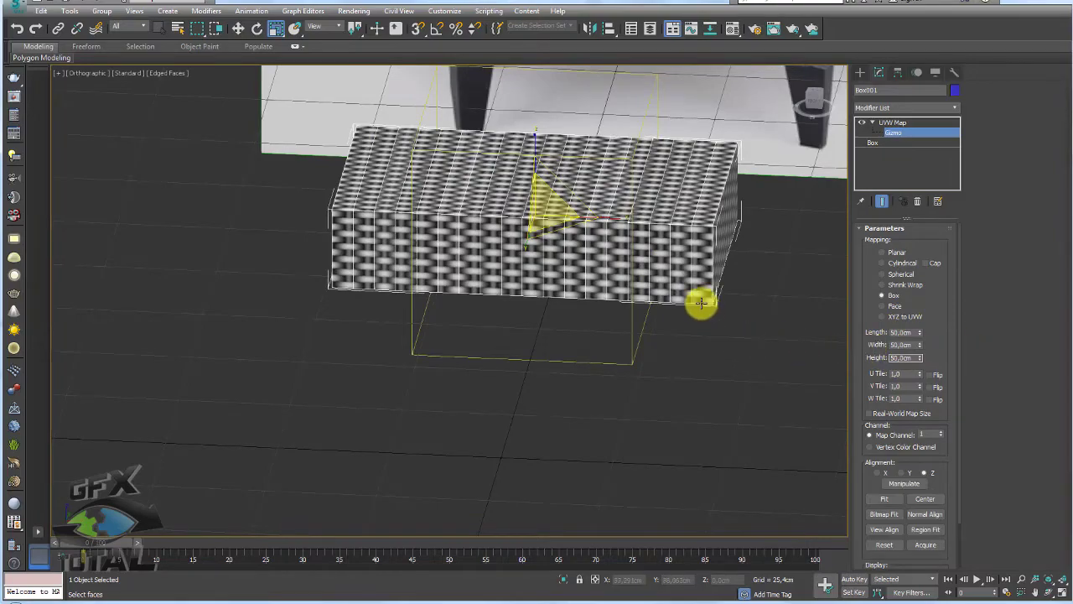
pyautogui.moveTo(590, 240)
pyautogui.keyDown('alt'); pyautogui.mouseDown(button='middle')
pyautogui.moveTo(580, 288)
pyautogui.moveTo(532, 271)
pyautogui.moveTo(509, 226)
pyautogui.moveTo(546, 204)
pyautogui.moveTo(618, 216)
pyautogui.moveTo(608, 243)
pyautogui.moveTo(694, 124)
pyautogui.mouseUp(button='middle'); pyautogui.keyUp('alt')
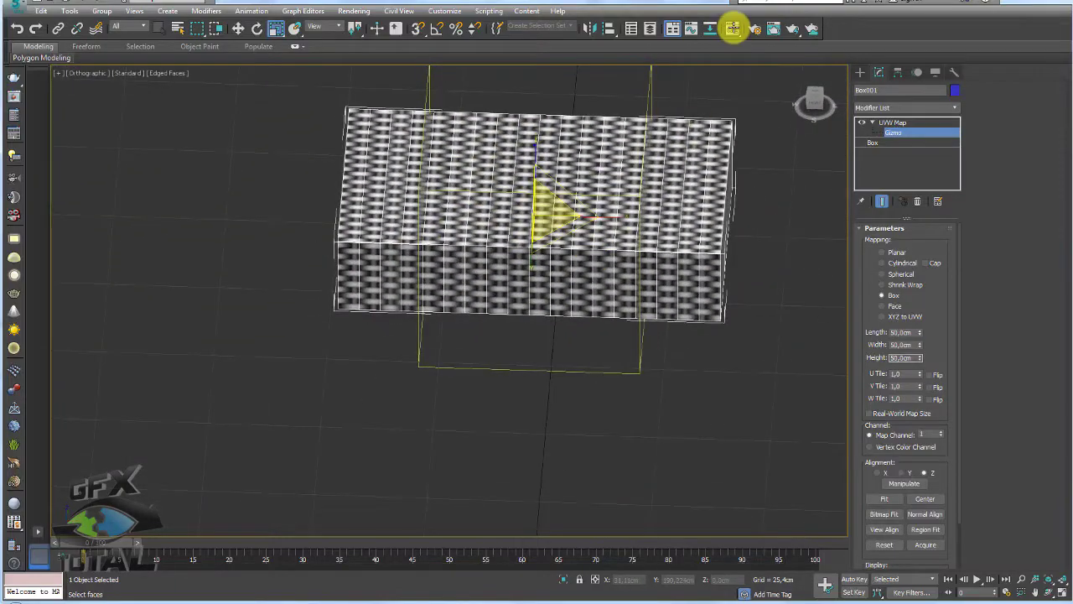
# Inspect the box's woven Material #27 in the Material Editor with an enlarged preview
pyautogui.click(733, 29)
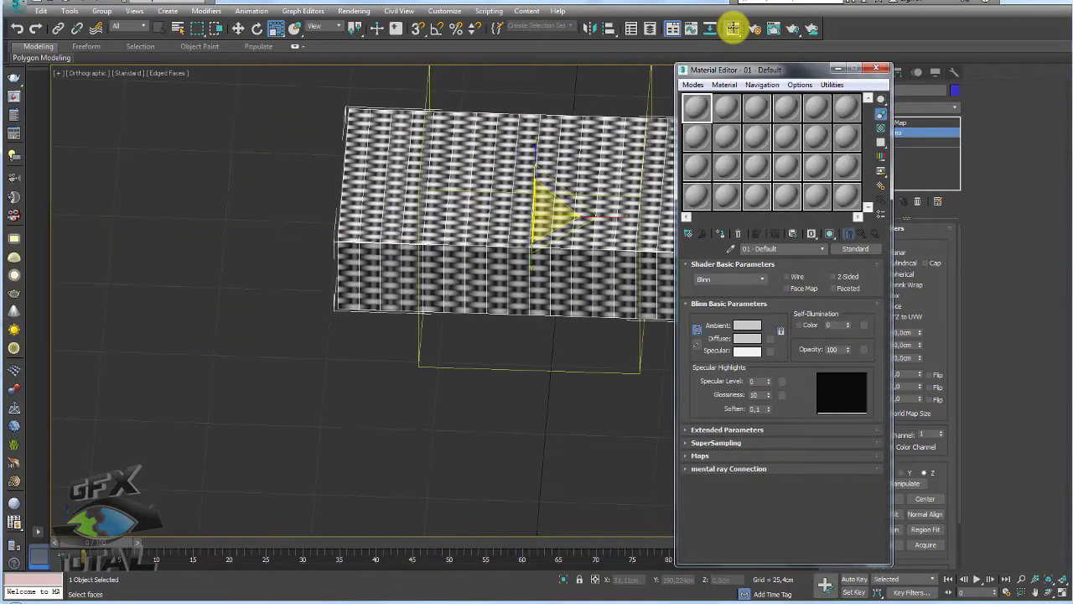
pyautogui.click(736, 243)
pyautogui.click(653, 218)
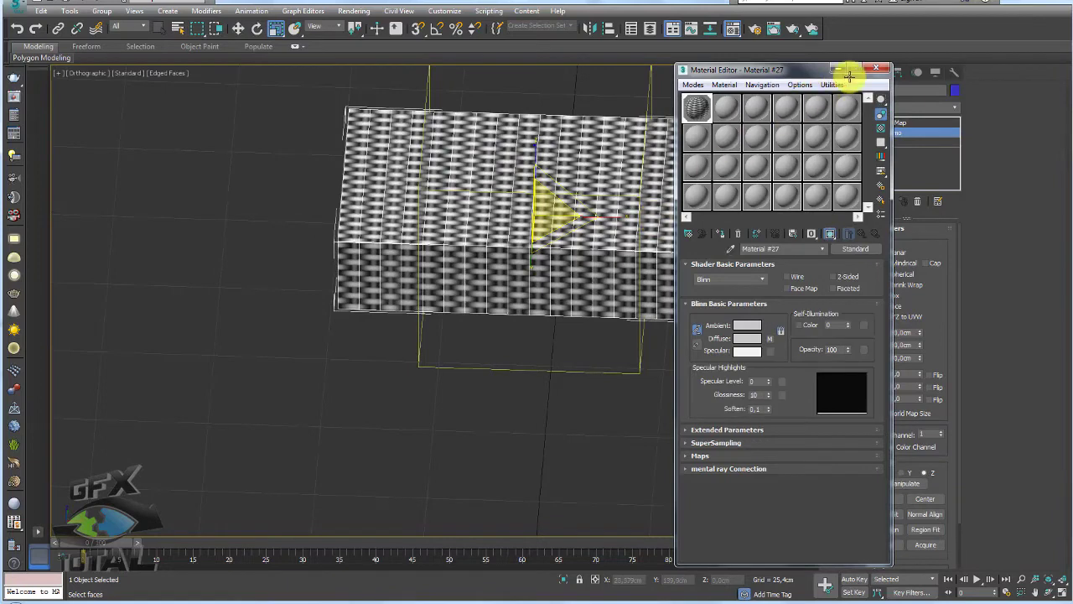
pyautogui.doubleClick(696, 103)
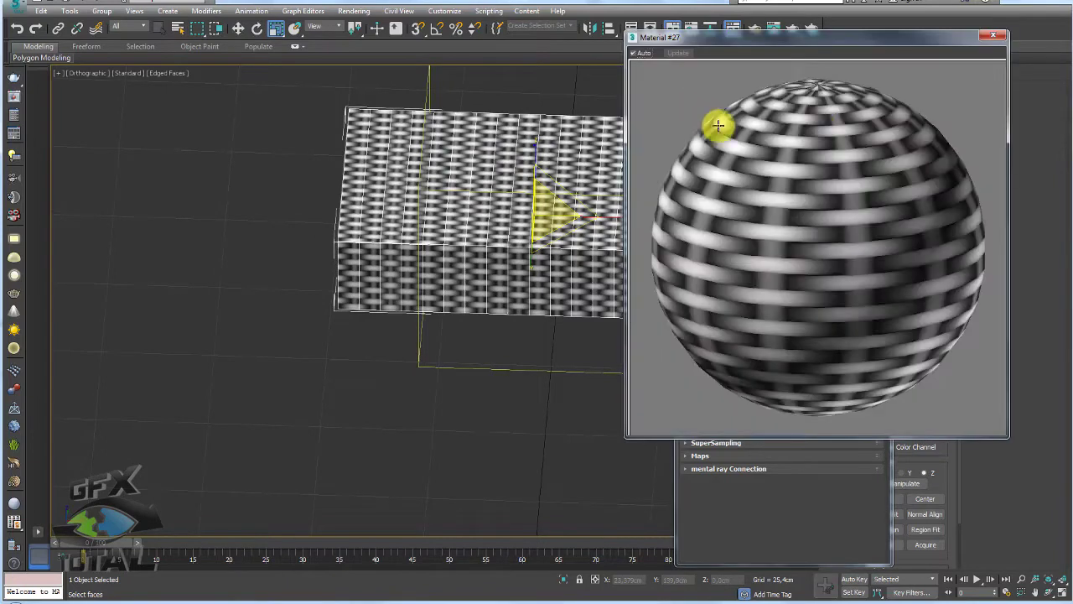
pyautogui.click(995, 34)
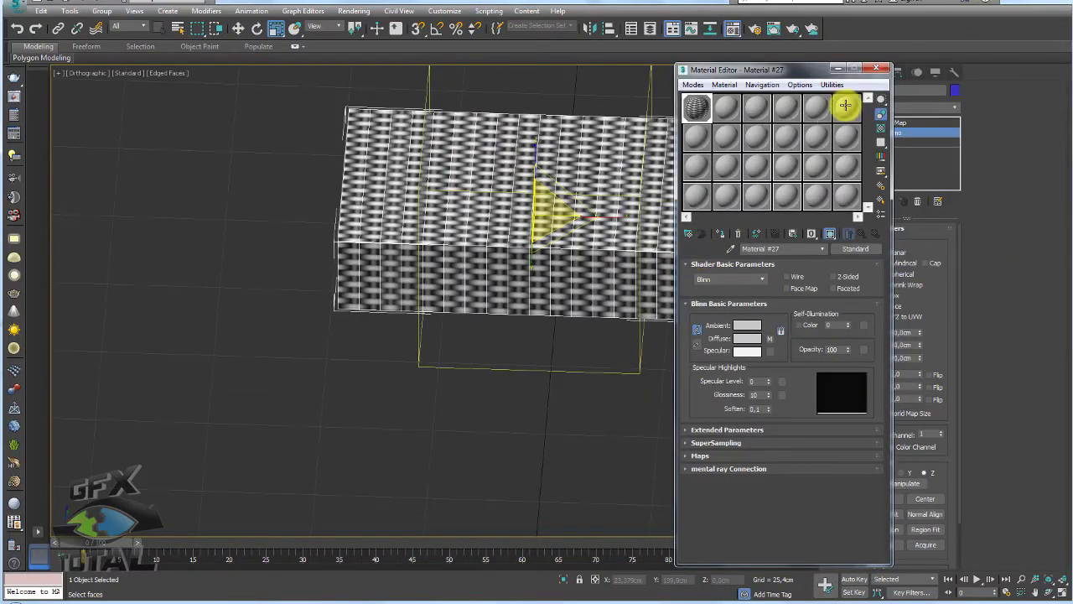
pyautogui.click(873, 69)
# Shift-drag a copy of the box upward to start cloning it as Box002
pyautogui.keyDown('alt'); pyautogui.moveTo(779, 232); pyautogui.dragTo(654, 215, button='middle'); pyautogui.keyUp('alt')
pyautogui.press('w')
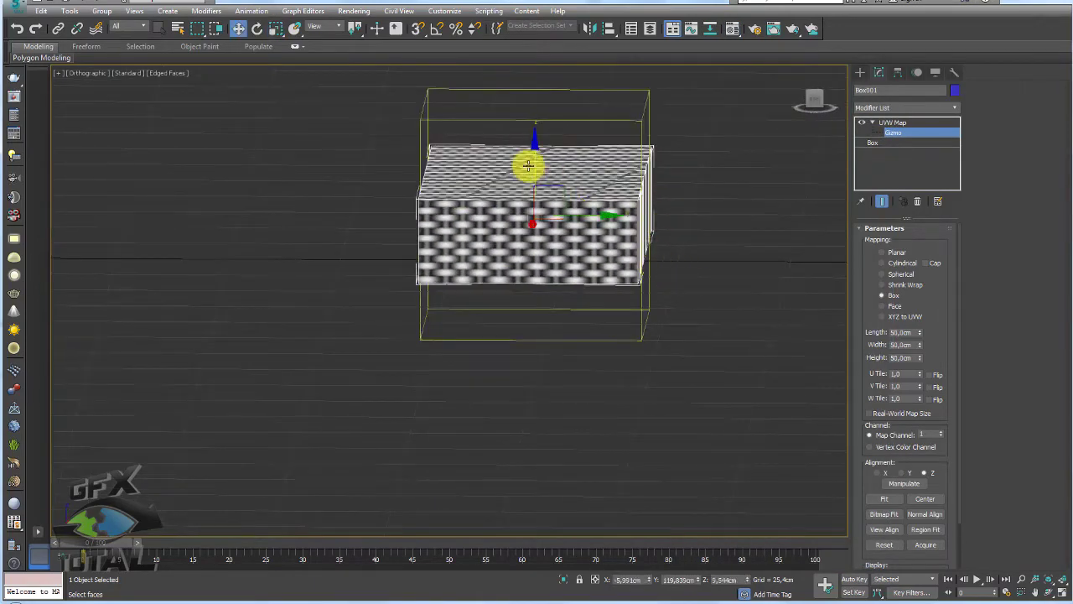
pyautogui.moveTo(532, 162)
pyautogui.mouseDown()
pyautogui.moveTo(531, 100)
pyautogui.moveTo(551, 112)
pyautogui.mouseUp()
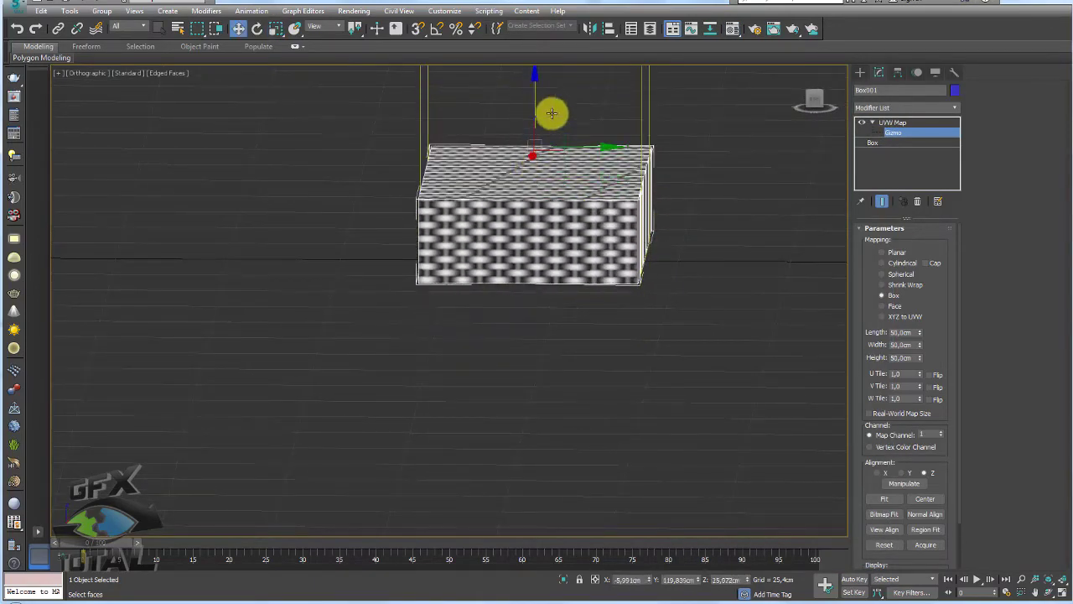
pyautogui.click(916, 130)
pyautogui.click(888, 123)
pyautogui.keyDown('alt'); pyautogui.moveTo(606, 210); pyautogui.dragTo(592, 226, button='middle'); pyautogui.keyUp('alt')
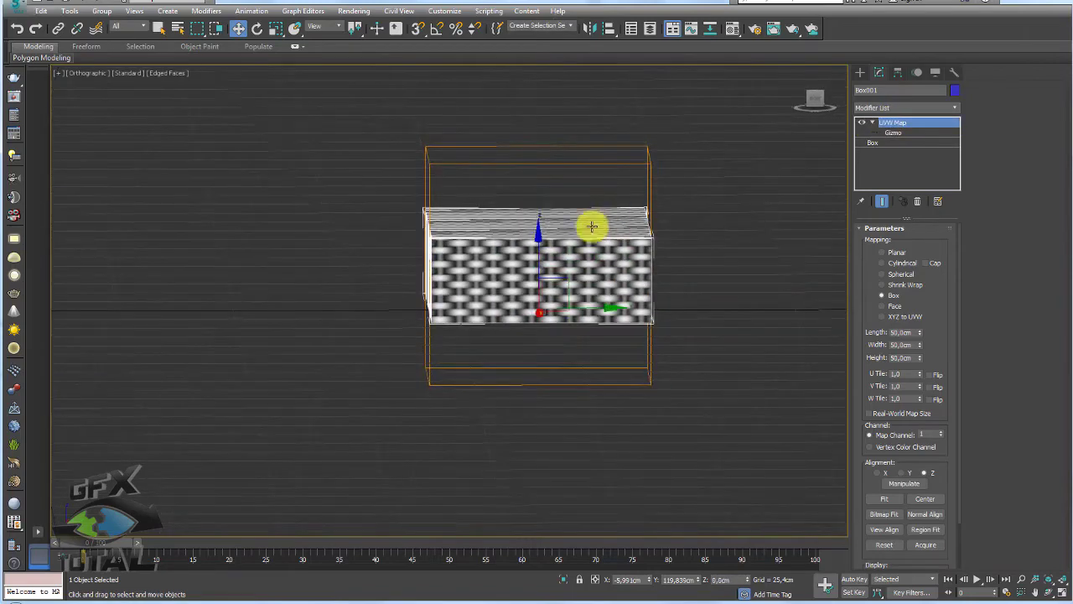
pyautogui.keyDown('shift'); pyautogui.moveTo(538, 244); pyautogui.dragTo(538, 156); pyautogui.keyUp('shift')
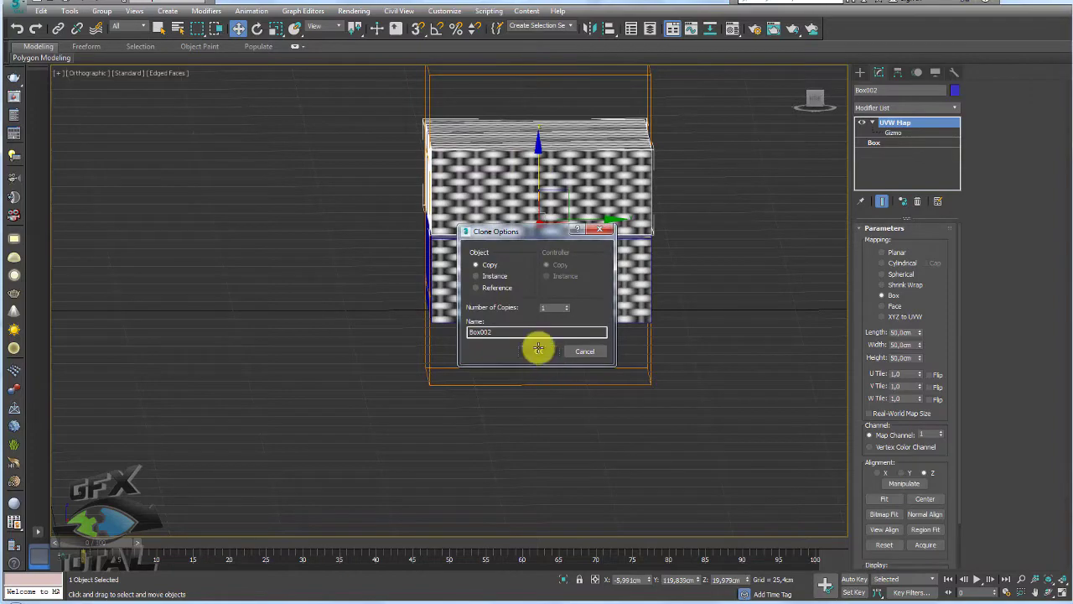
# Confirm the Box002 copy, thin its length to 9.923 cm, and move it to the seat's rear edge
pyautogui.click(538, 348)
pyautogui.keyDown('alt'); pyautogui.moveTo(599, 299); pyautogui.dragTo(738, 263, button='middle'); pyautogui.keyUp('alt')
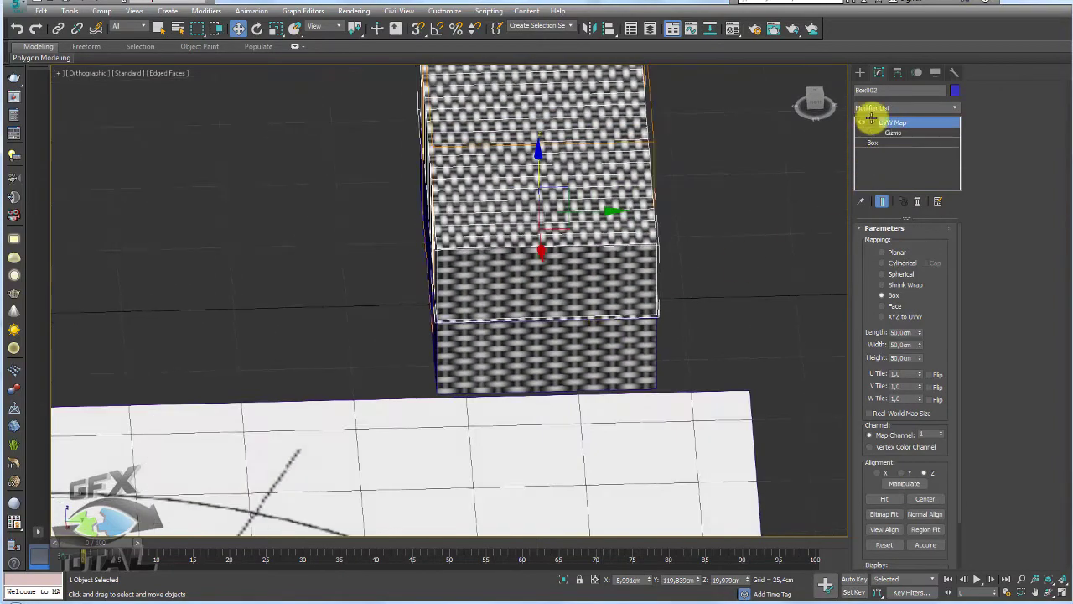
pyautogui.click(874, 134)
pyautogui.keyDown('alt'); pyautogui.moveTo(723, 215); pyautogui.dragTo(736, 183, button='middle'); pyautogui.keyUp('alt')
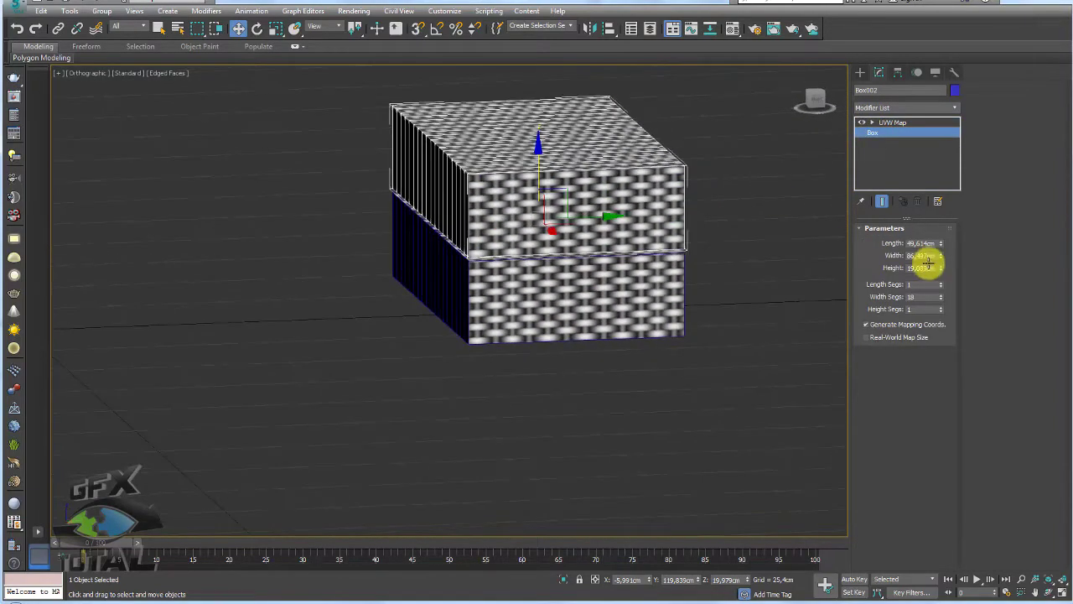
pyautogui.moveTo(936, 255)
pyautogui.mouseDown()
pyautogui.moveTo(940, 267)
pyautogui.moveTo(917, 206)
pyautogui.mouseUp()
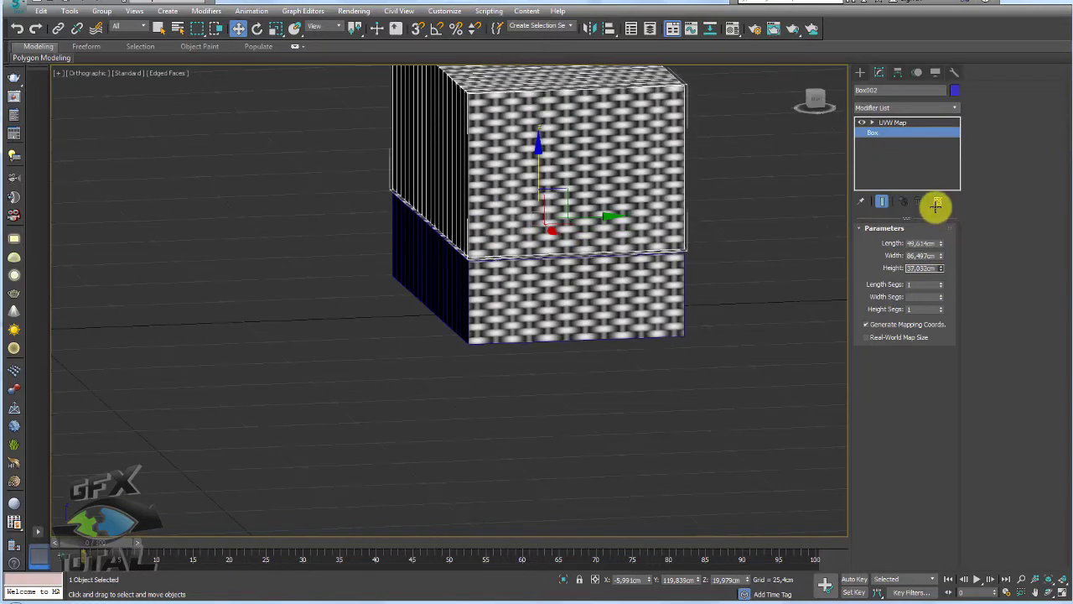
pyautogui.keyDown('alt'); pyautogui.moveTo(732, 223); pyautogui.dragTo(735, 245, button='middle'); pyautogui.keyUp('alt')
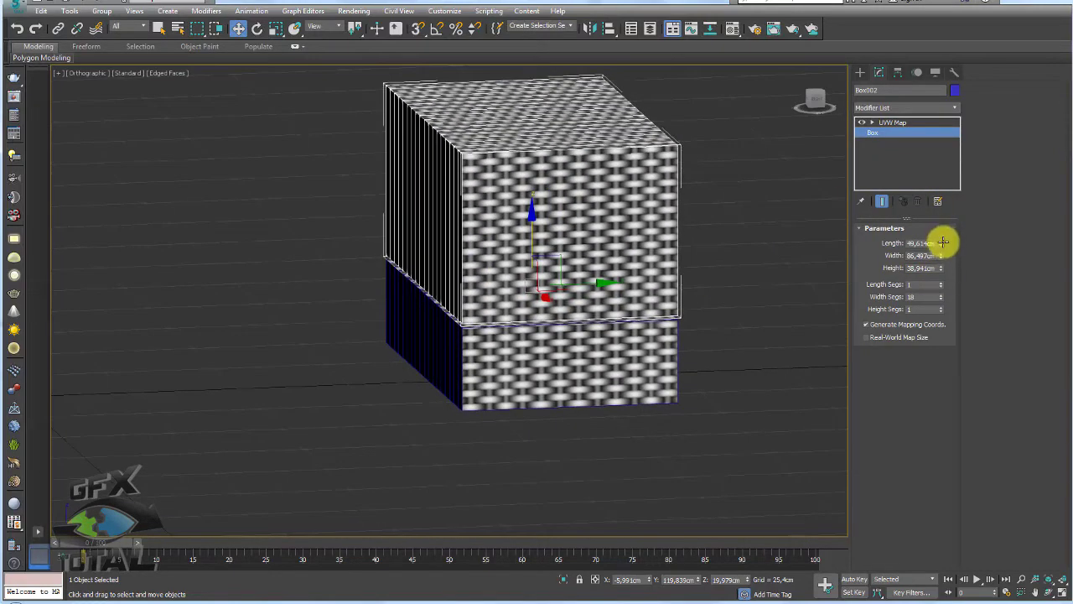
pyautogui.moveTo(943, 243); pyautogui.dragTo(940, 292)
pyautogui.moveTo(594, 286); pyautogui.dragTo(679, 278)
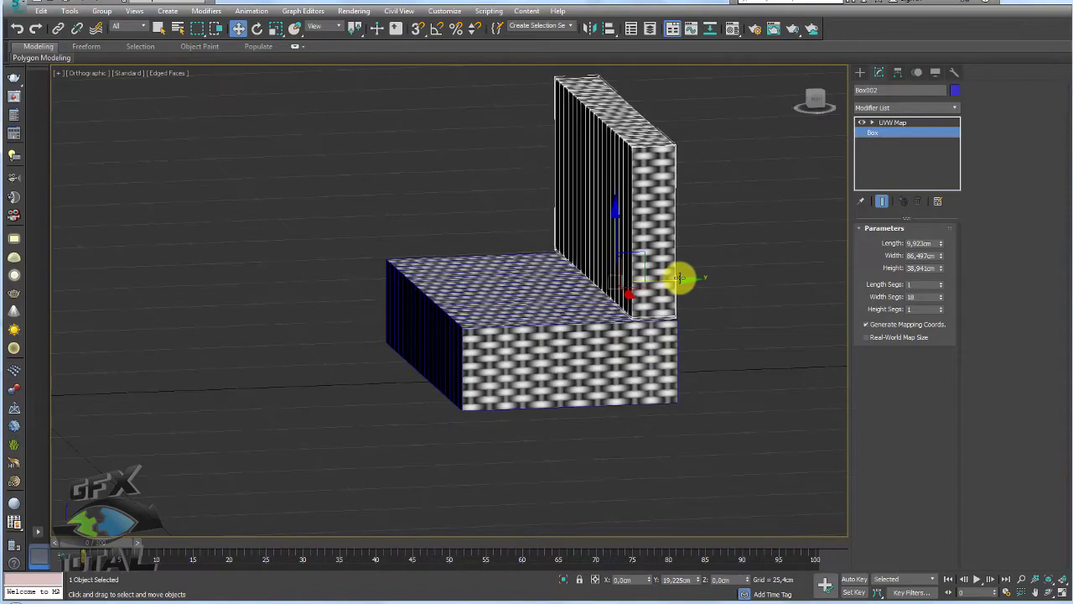
pyautogui.moveTo(679, 277)
pyautogui.keyDown('alt'); pyautogui.mouseDown(button='middle')
pyautogui.moveTo(680, 311)
pyautogui.moveTo(702, 311)
pyautogui.moveTo(680, 317)
pyautogui.mouseUp(button='middle'); pyautogui.keyUp('alt')
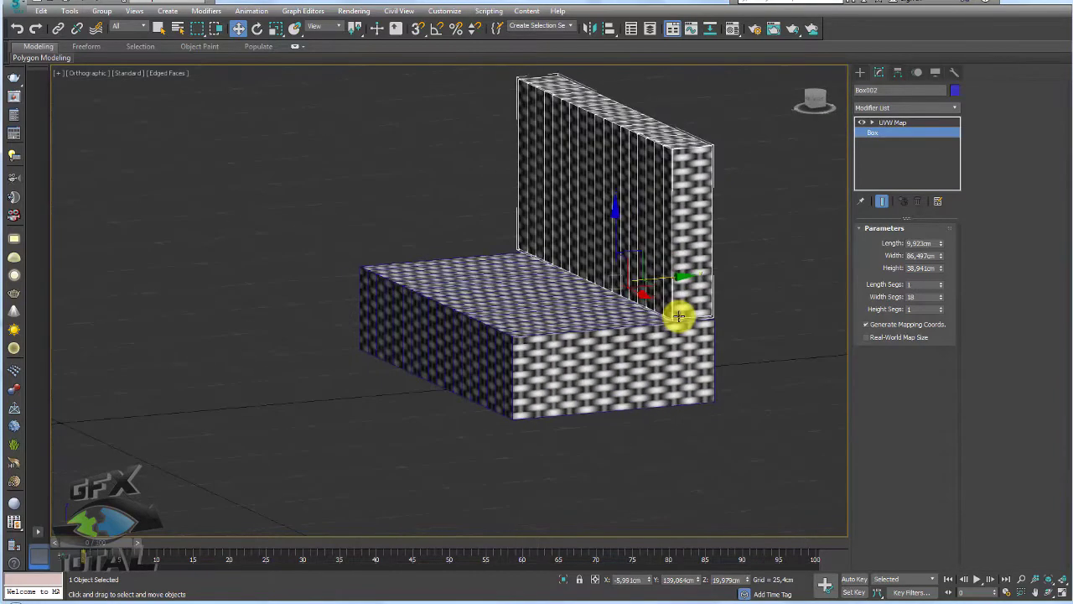
# In shaded Front view, select both boxes and move them over the chair reference image
pyautogui.press('p')
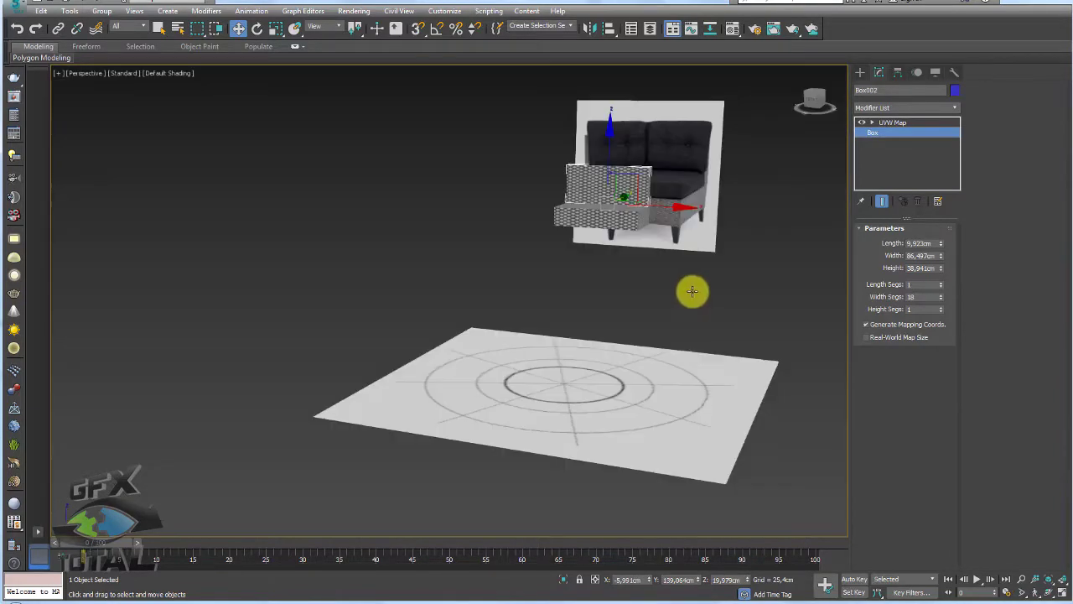
pyautogui.scroll(2, 642, 210)
pyautogui.scroll(4, 657, 305)
pyautogui.scroll(-3, 638, 319)
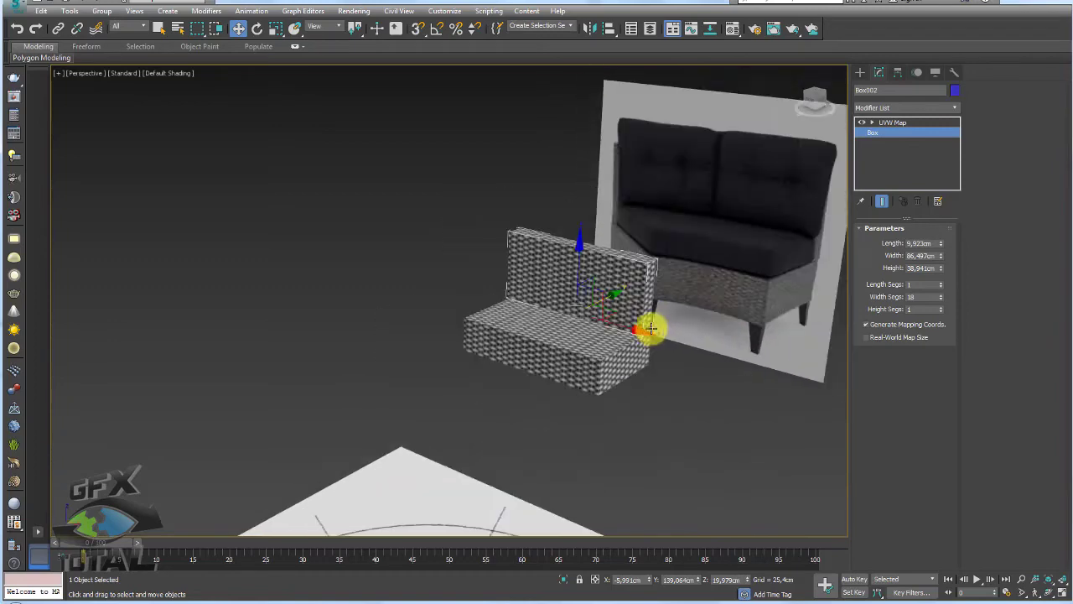
pyautogui.moveTo(646, 328)
pyautogui.keyDown('alt'); pyautogui.mouseDown(button='middle')
pyautogui.moveTo(736, 336)
pyautogui.moveTo(736, 316)
pyautogui.mouseUp(button='middle'); pyautogui.keyUp('alt')
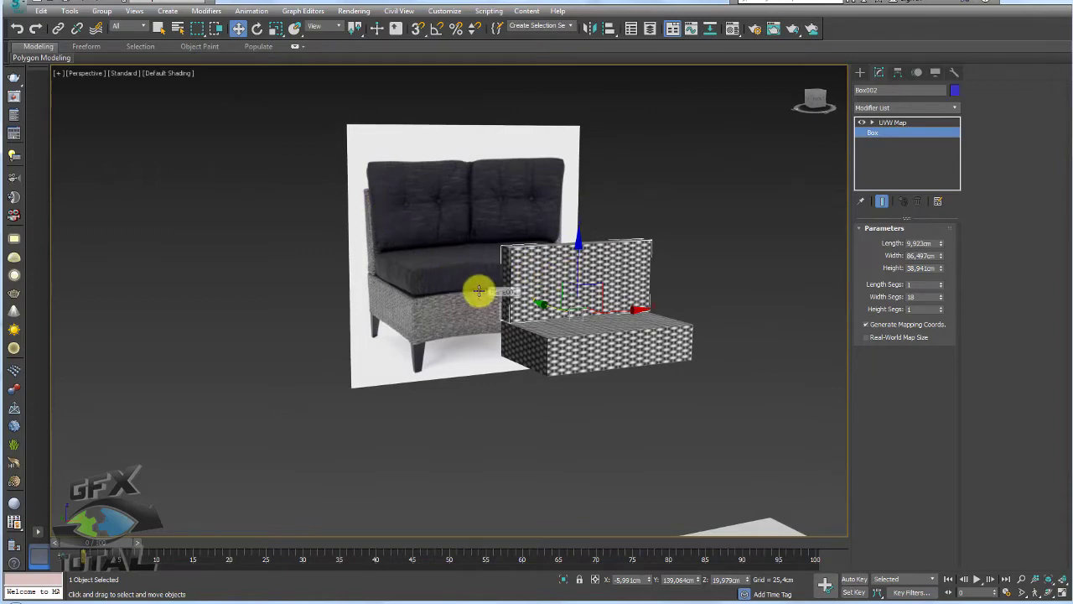
pyautogui.press('f')
pyautogui.scroll(5, 458, 343)
pyautogui.scroll(-2, 459, 344)
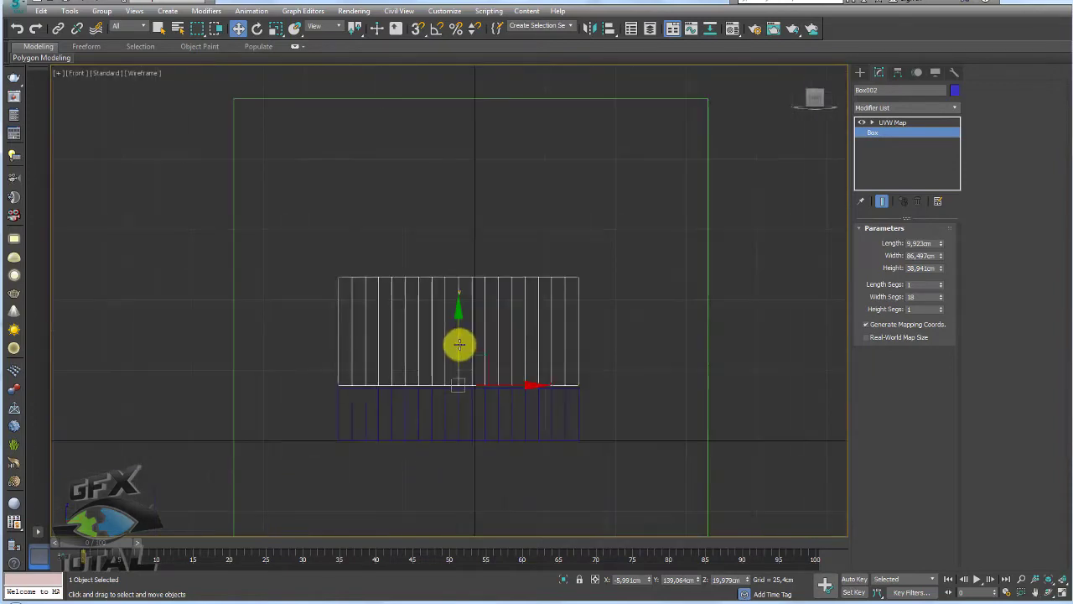
pyautogui.press('F3')
pyautogui.moveTo(460, 344); pyautogui.dragTo(501, 295, button='middle')
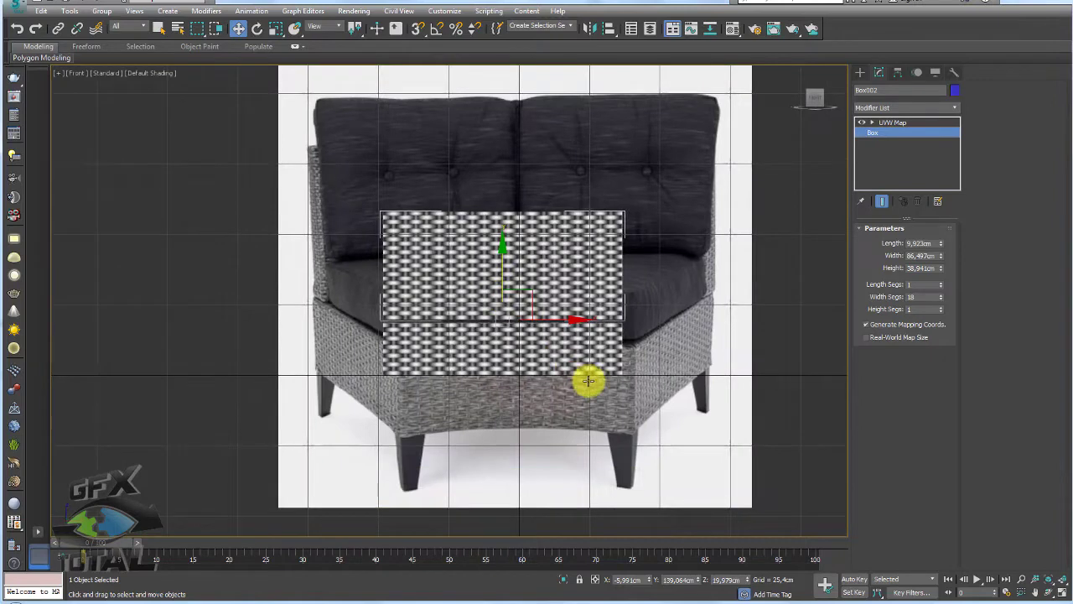
pyautogui.keyDown('ctrl'); pyautogui.click(522, 351); pyautogui.keyUp('ctrl')
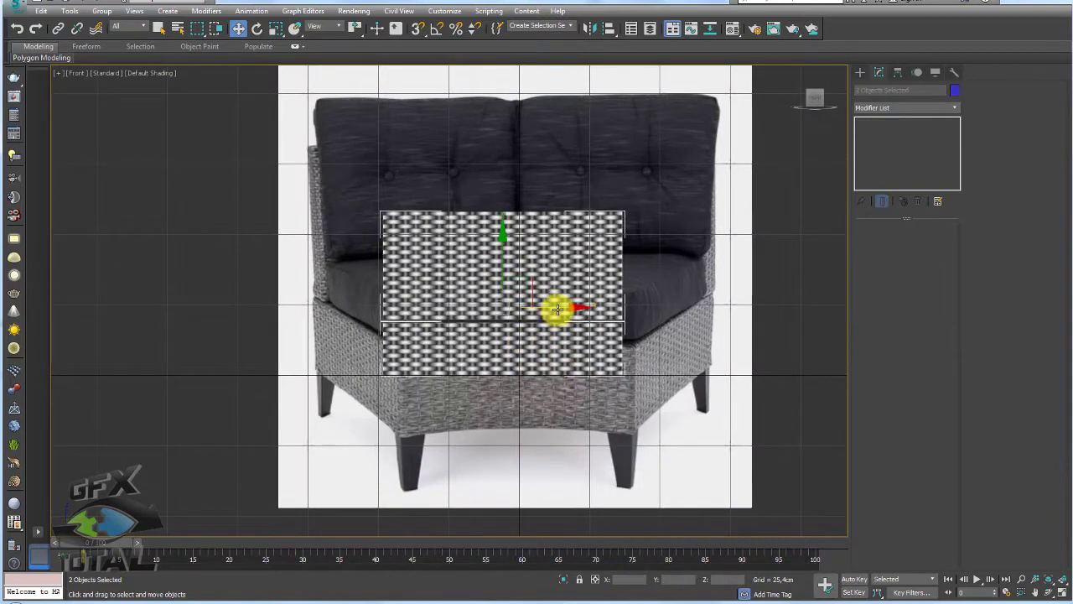
pyautogui.moveTo(558, 310); pyautogui.dragTo(498, 307)
pyautogui.moveTo(442, 251); pyautogui.dragTo(450, 232)
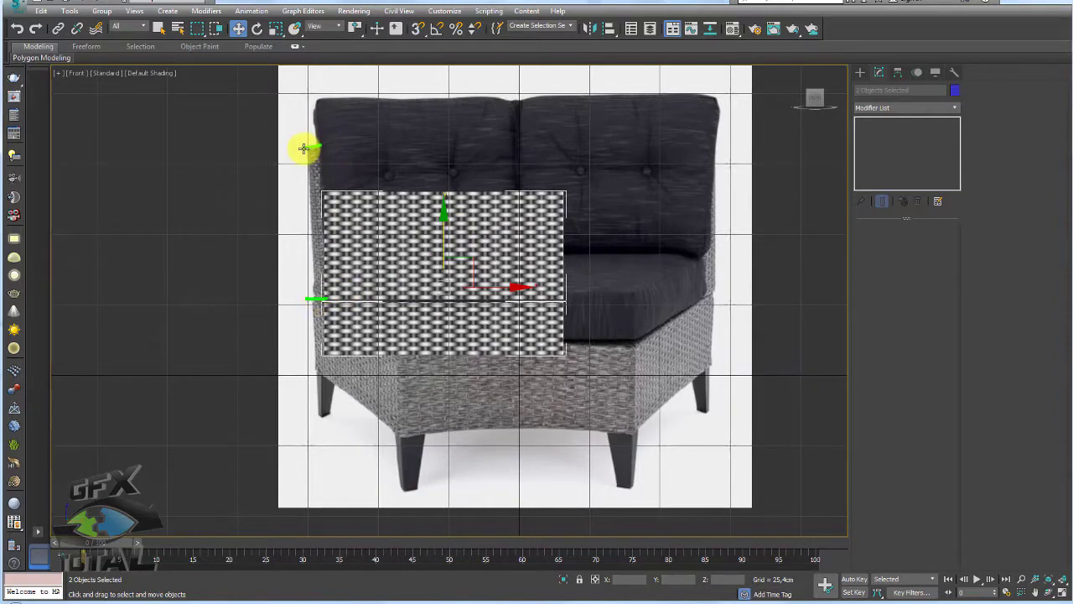
# Raise Box002's height to about 54.9 cm, then reselect both boxes
pyautogui.click(429, 238)
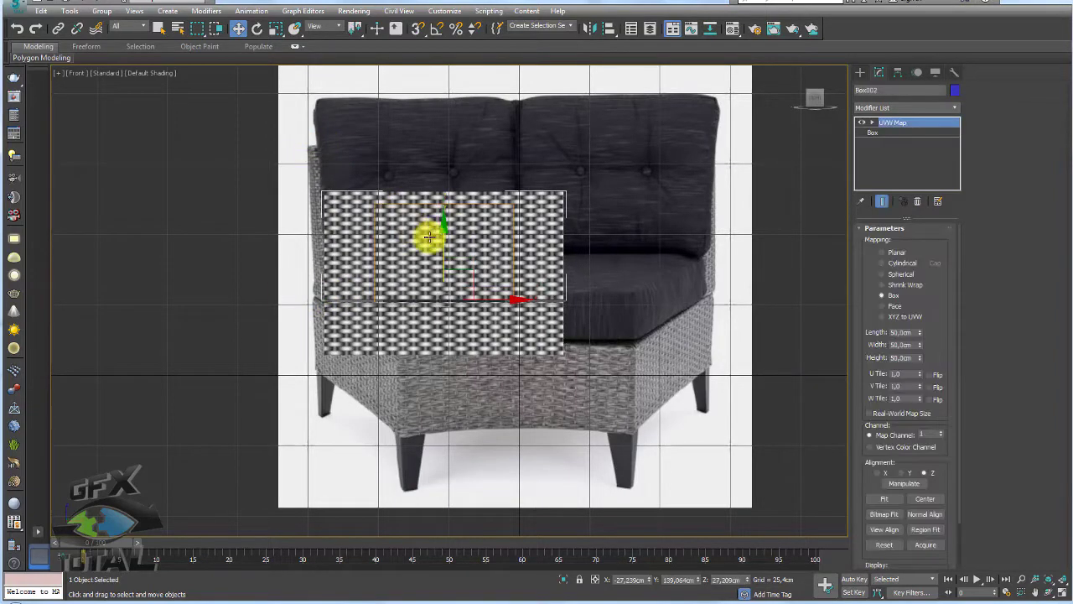
pyautogui.click(876, 133)
pyautogui.moveTo(942, 266); pyautogui.dragTo(944, 245)
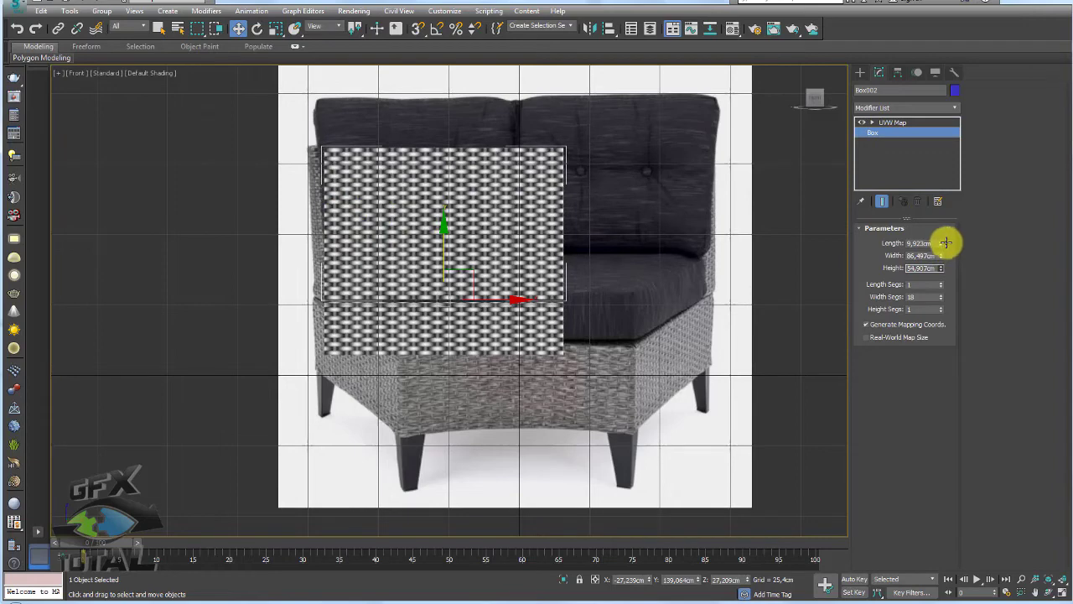
pyautogui.moveTo(945, 243); pyautogui.dragTo(940, 245)
pyautogui.keyDown('ctrl'); pyautogui.click(488, 327); pyautogui.keyUp('ctrl')
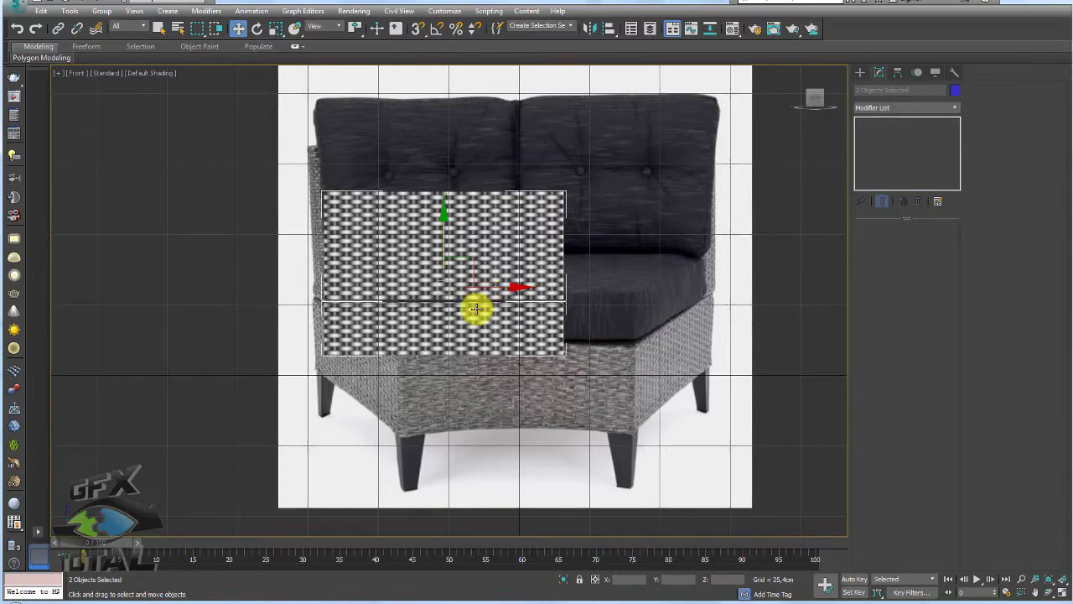
# Scale both boxes to the chair's width and reposition them over the front photo
pyautogui.press('r')
pyautogui.moveTo(446, 268)
pyautogui.mouseDown()
pyautogui.moveTo(529, 252)
pyautogui.moveTo(530, 263)
pyautogui.moveTo(540, 251)
pyautogui.mouseUp()
pyautogui.press('w')
pyautogui.press('r')
pyautogui.press('w')
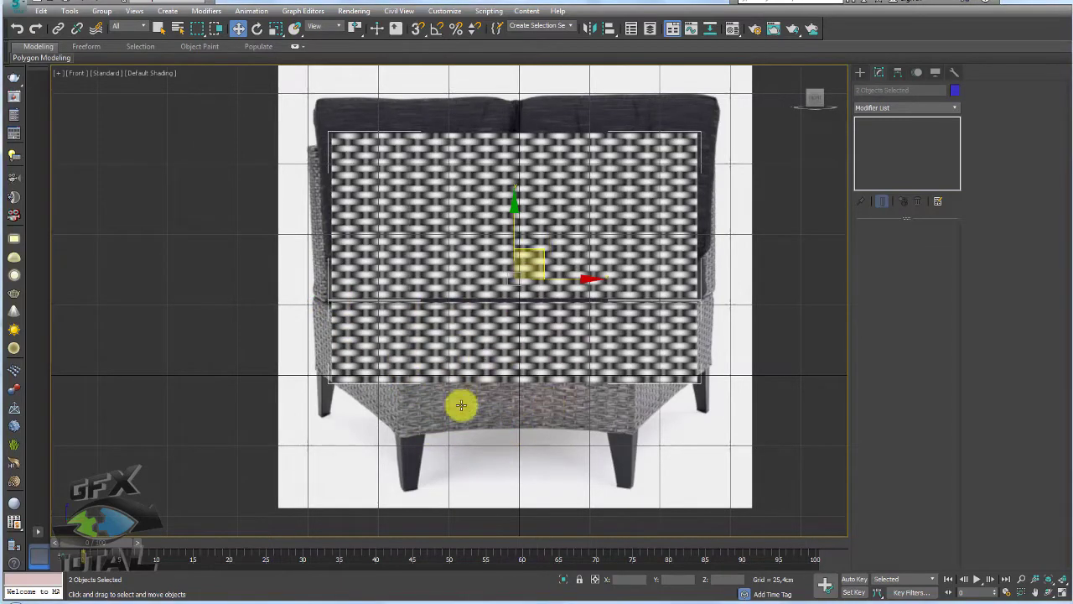
pyautogui.moveTo(542, 253); pyautogui.dragTo(671, 299)
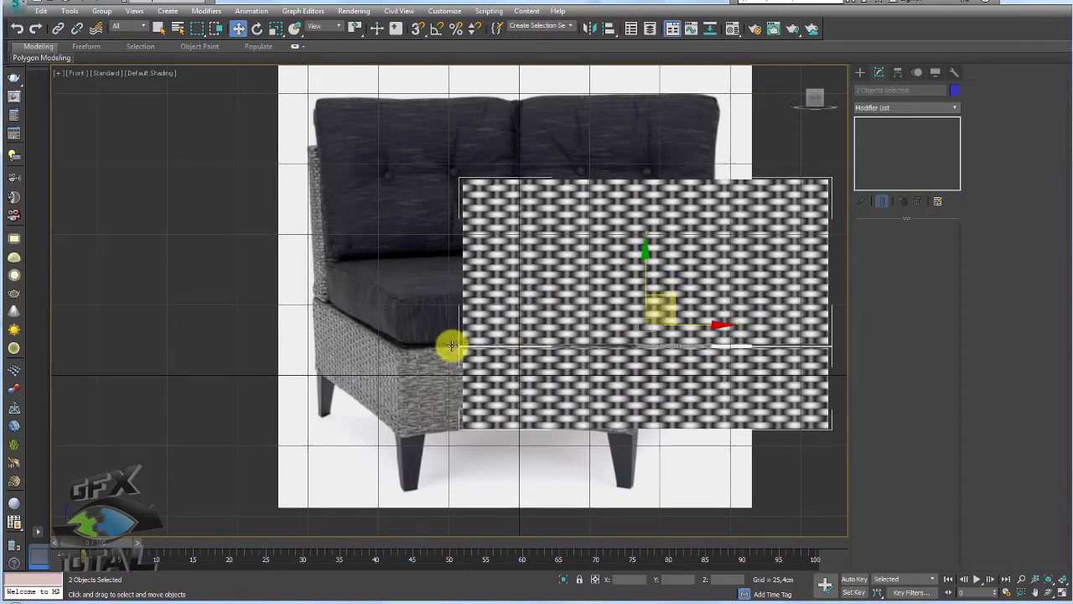
pyautogui.moveTo(442, 345); pyautogui.dragTo(437, 429)
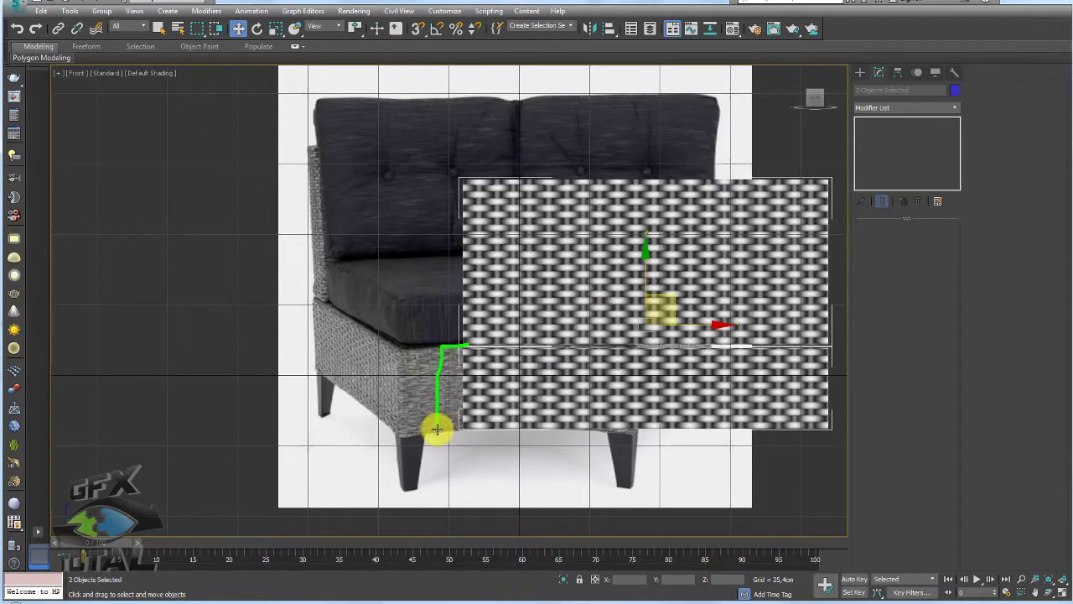
pyautogui.press('Escape')
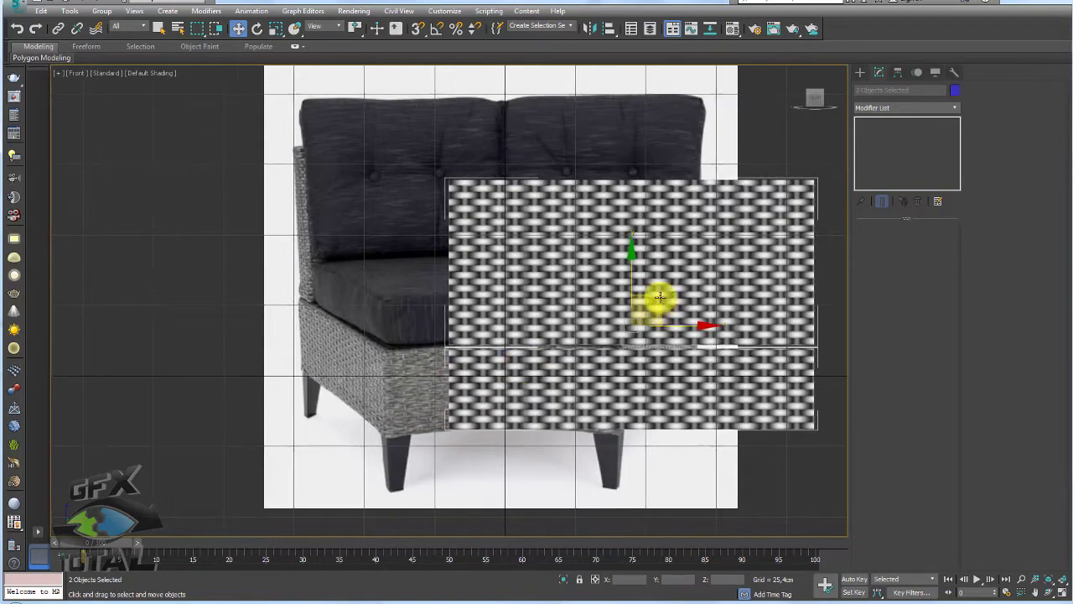
pyautogui.moveTo(660, 297); pyautogui.dragTo(514, 250)
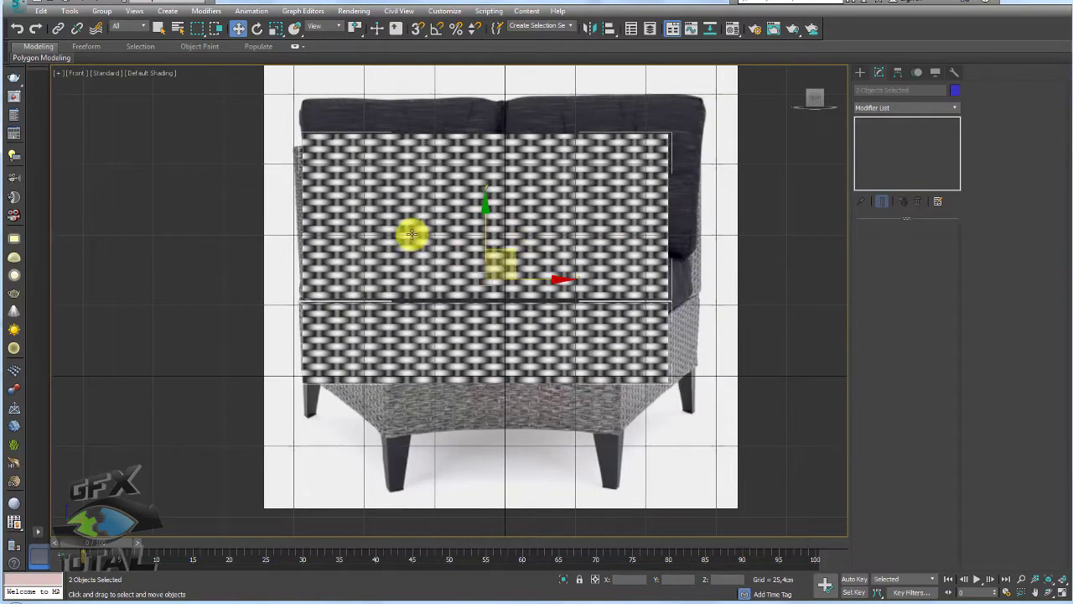
# Lower Box002's height to 35.436 cm and check it in Perspective view
pyautogui.click(881, 132)
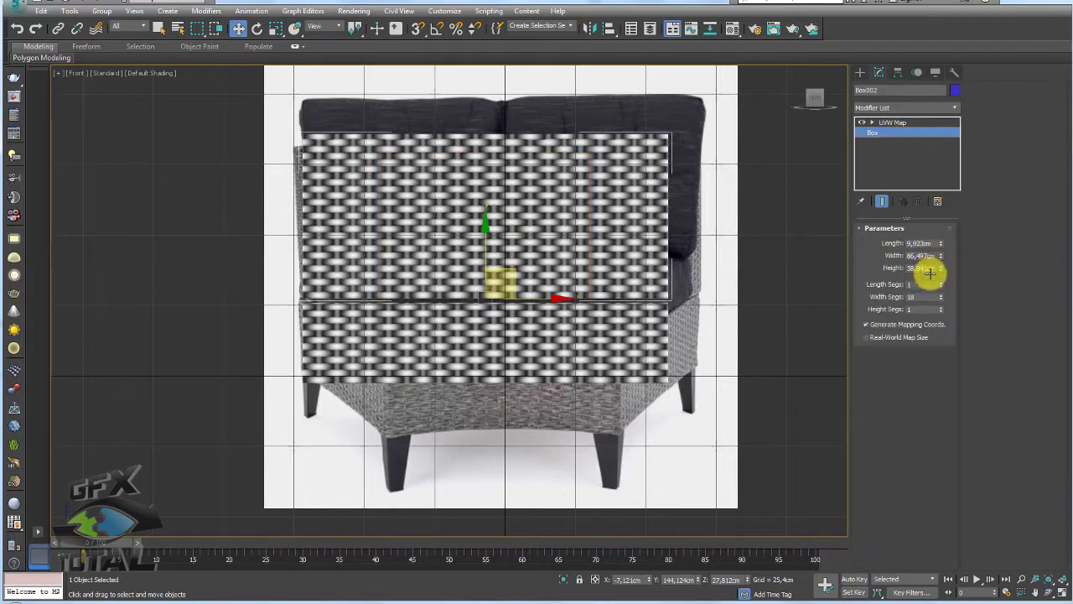
pyautogui.moveTo(941, 267); pyautogui.dragTo(941, 278)
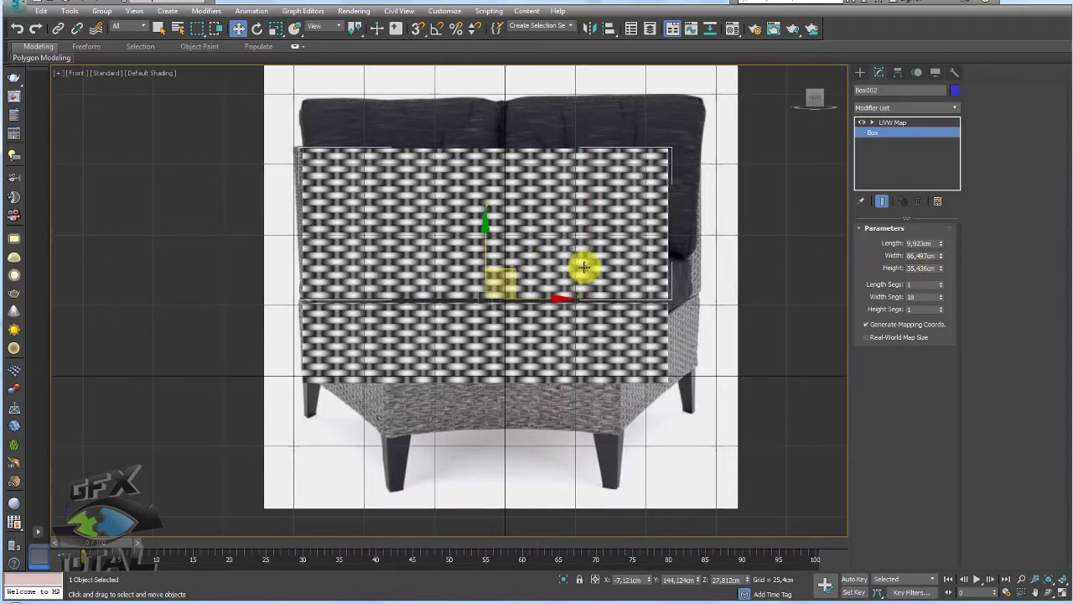
pyautogui.press('p')
pyautogui.moveTo(699, 299)
pyautogui.keyDown('alt'); pyautogui.mouseDown(button='middle')
pyautogui.moveTo(581, 318)
pyautogui.moveTo(604, 325)
pyautogui.mouseUp(button='middle'); pyautogui.keyUp('alt')
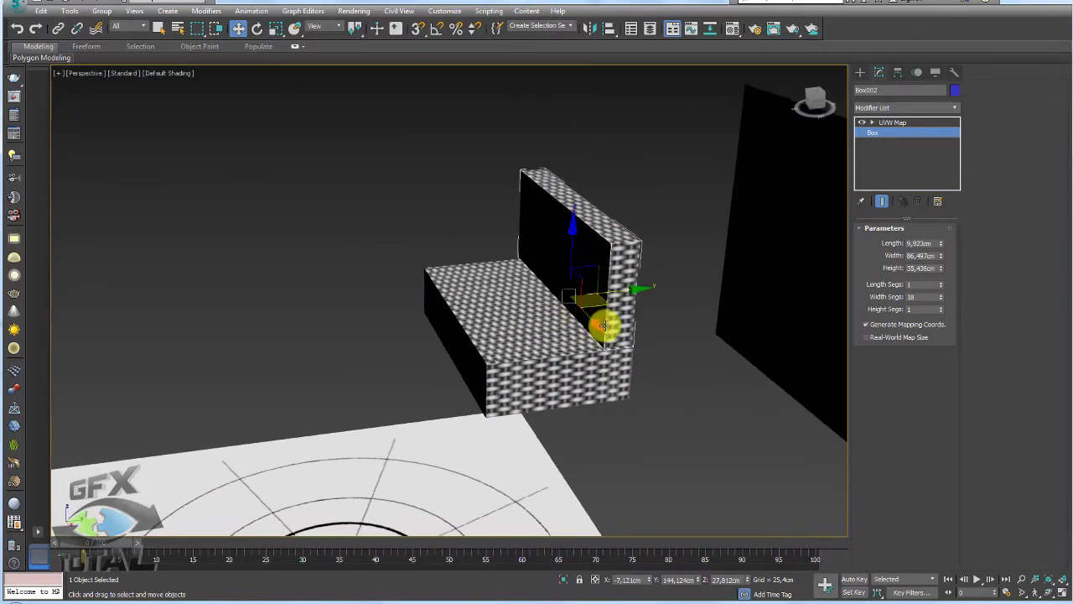
# Add an FFD 2x2x2 modifier above the backrest's base Box level
pyautogui.scroll(2, 604, 325)
pyautogui.scroll(2, 623, 311)
pyautogui.scroll(2, 611, 330)
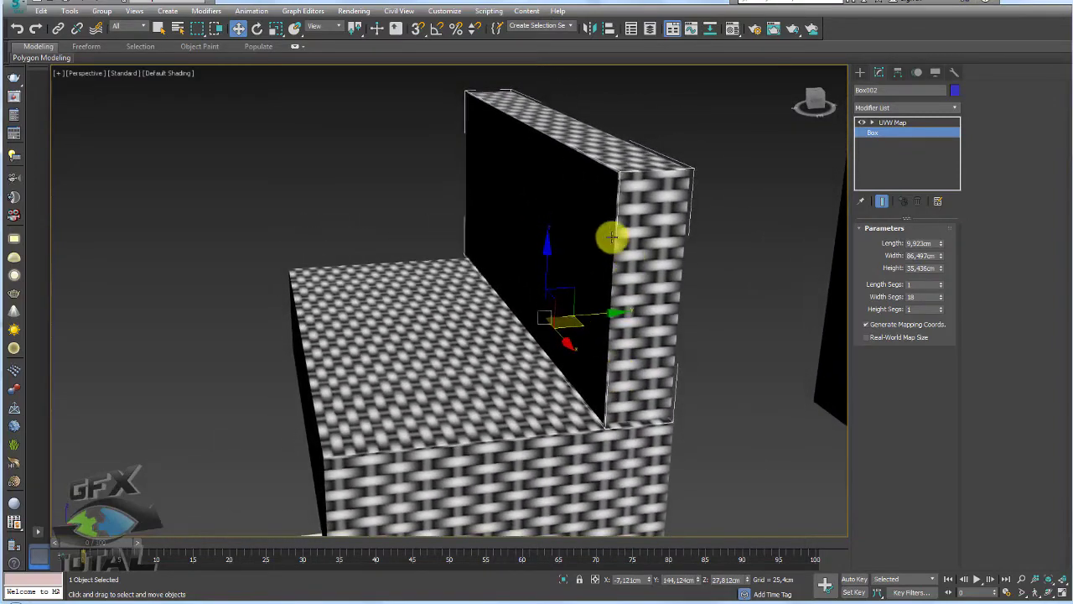
pyautogui.click(876, 132)
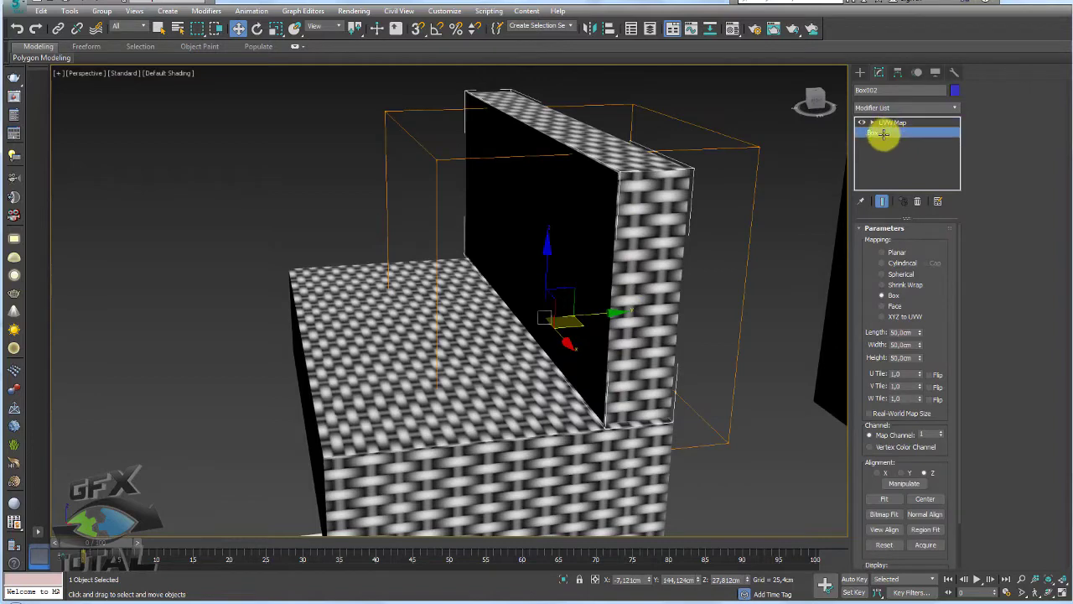
pyautogui.click(956, 107)
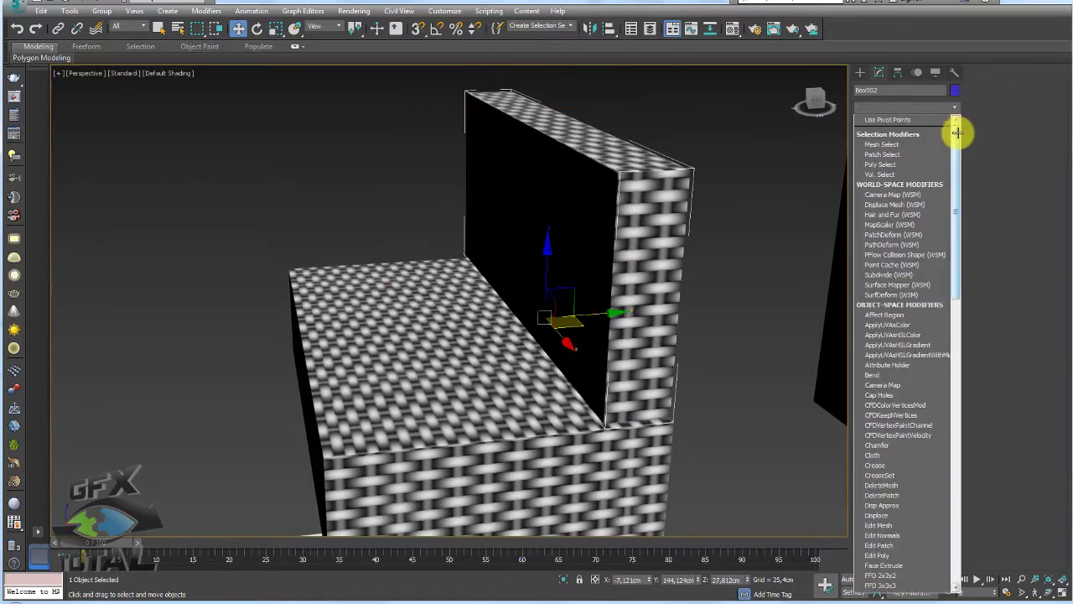
pyautogui.moveTo(957, 132); pyautogui.dragTo(956, 155)
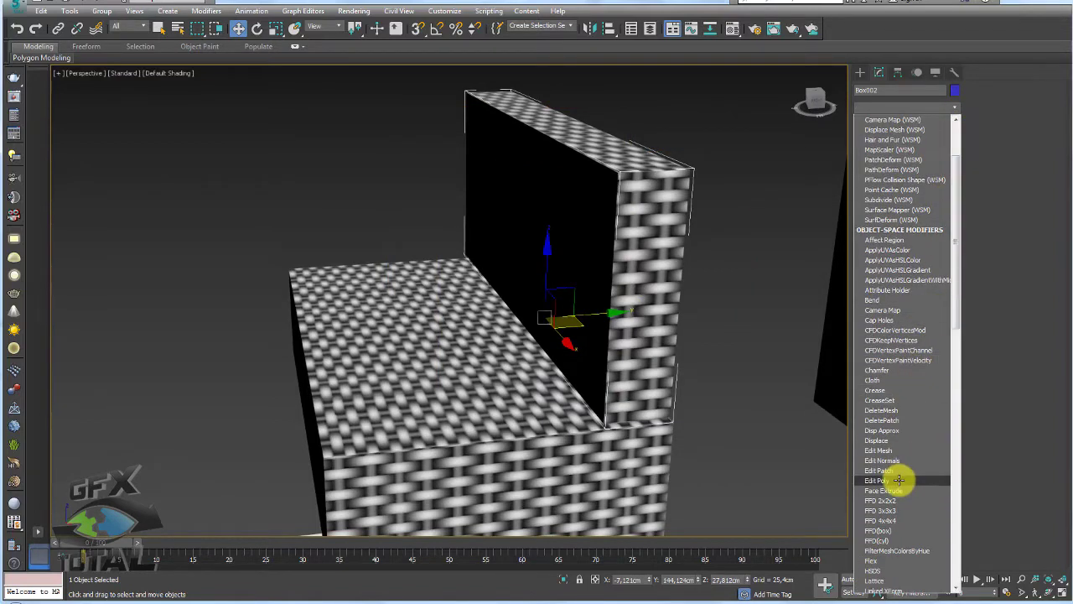
pyautogui.click(887, 500)
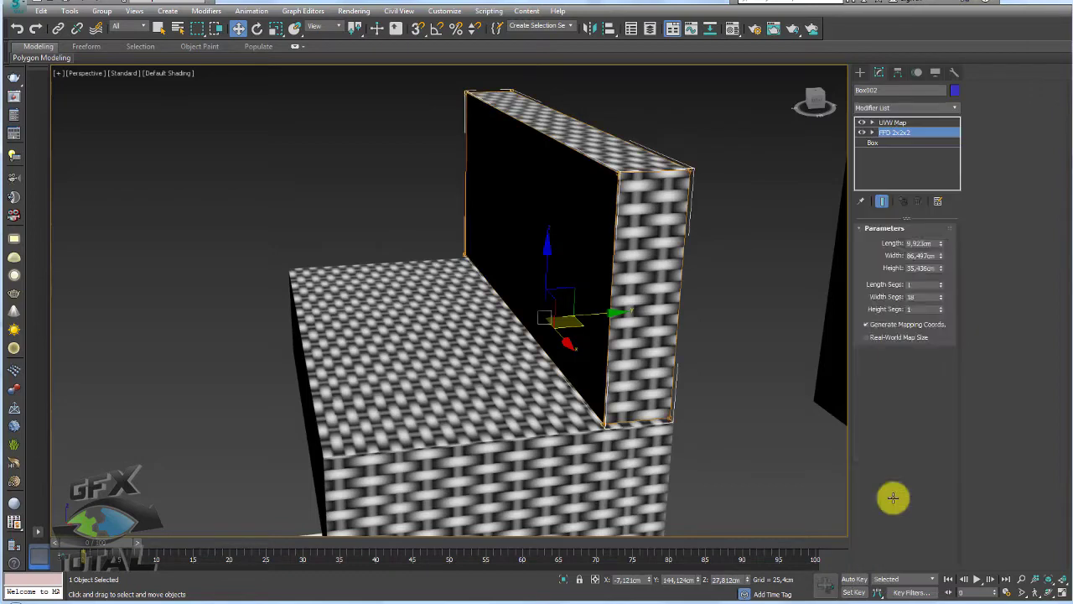
# Move the FFD's top control points back along Y to tilt the backrest, then reselect UVW Map
pyautogui.click(872, 131)
pyautogui.click(896, 143)
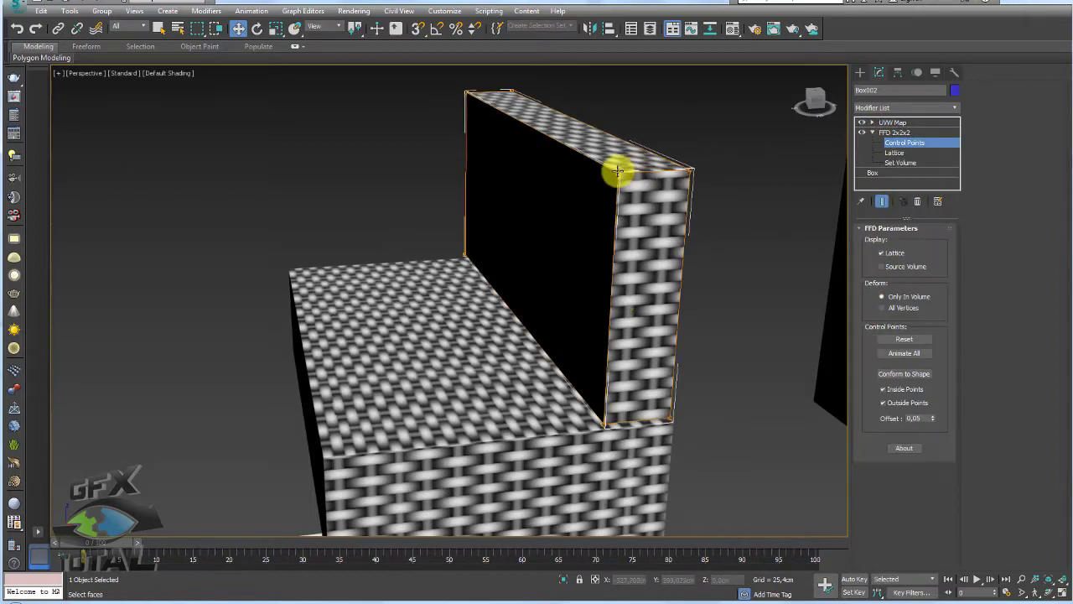
pyautogui.click(617, 172)
pyautogui.keyDown('alt'); pyautogui.moveTo(576, 148); pyautogui.dragTo(575, 131, button='middle'); pyautogui.keyUp('alt')
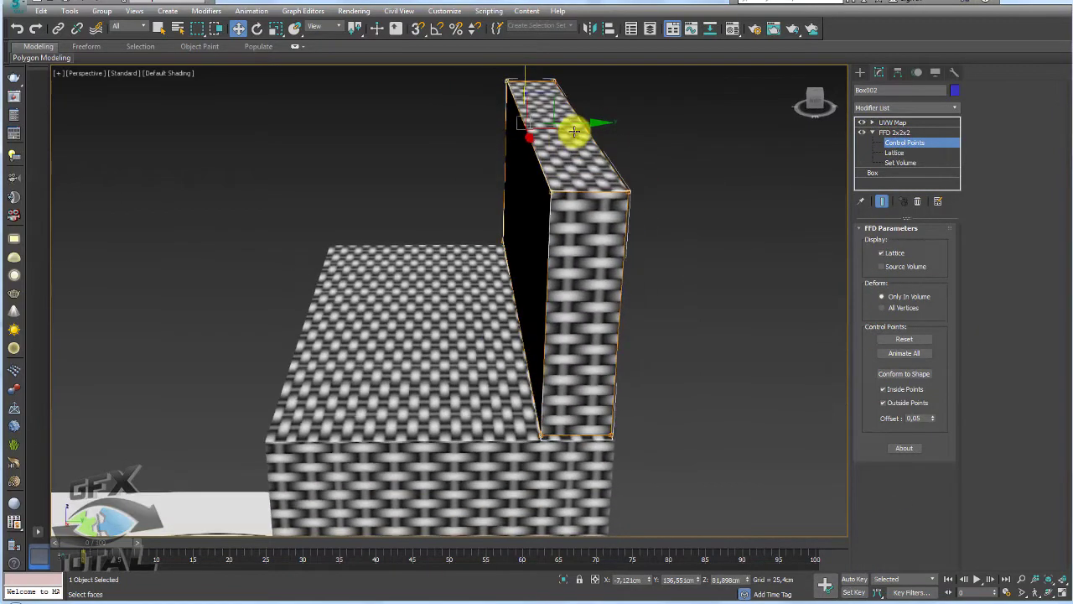
pyautogui.moveTo(579, 122); pyautogui.dragTo(603, 119)
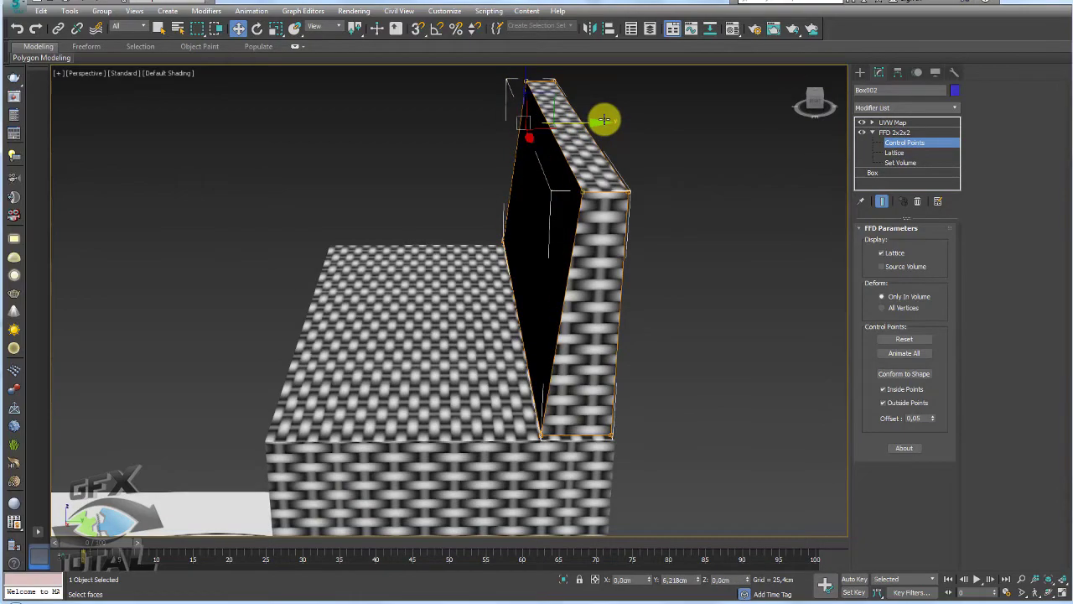
pyautogui.moveTo(604, 119)
pyautogui.keyDown('alt'); pyautogui.mouseDown(button='middle')
pyautogui.moveTo(646, 210)
pyautogui.moveTo(611, 192)
pyautogui.moveTo(583, 212)
pyautogui.moveTo(579, 259)
pyautogui.moveTo(654, 263)
pyautogui.moveTo(718, 235)
pyautogui.moveTo(769, 232)
pyautogui.moveTo(783, 283)
pyautogui.moveTo(720, 237)
pyautogui.mouseUp(button='middle'); pyautogui.keyUp('alt')
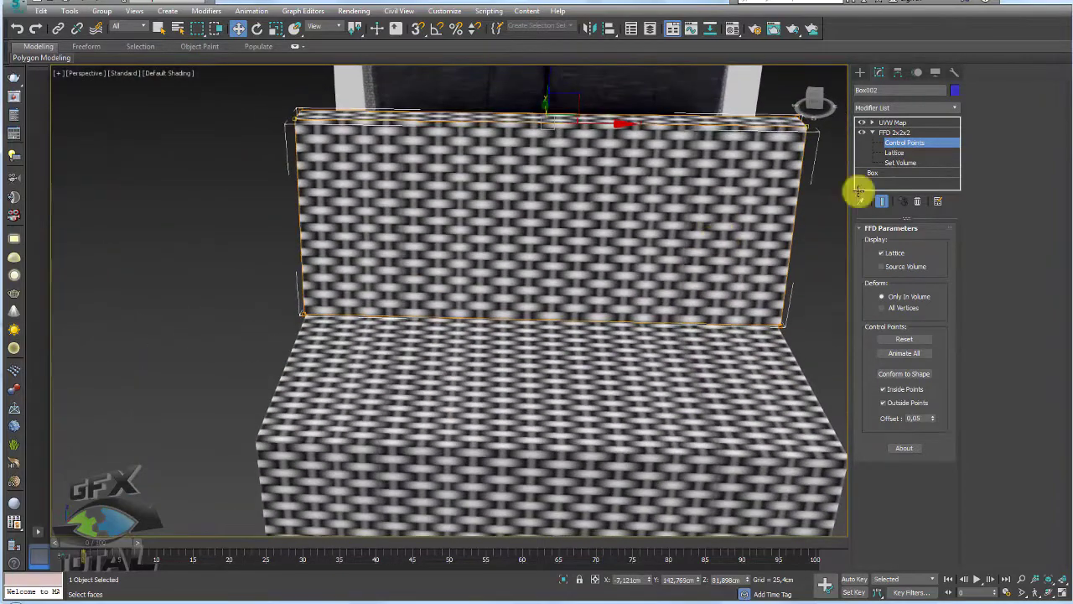
pyautogui.click(894, 133)
pyautogui.click(873, 132)
pyautogui.click(892, 122)
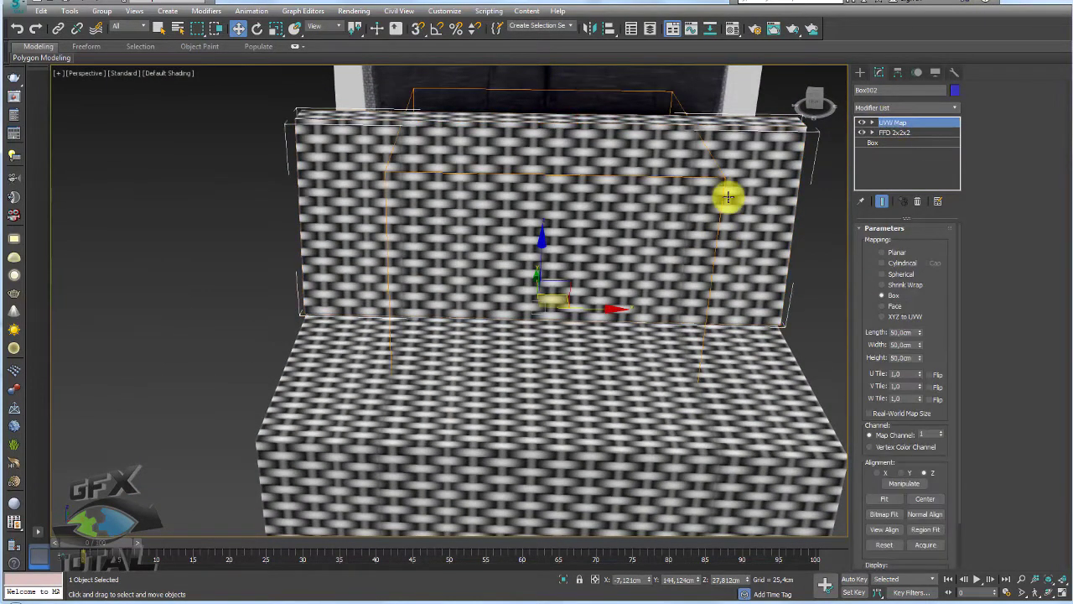
pyautogui.moveTo(728, 197)
pyautogui.keyDown('alt'); pyautogui.mouseDown(button='middle')
pyautogui.moveTo(682, 218)
pyautogui.moveTo(668, 263)
pyautogui.moveTo(580, 251)
pyautogui.moveTo(613, 211)
pyautogui.moveTo(666, 252)
pyautogui.moveTo(682, 373)
pyautogui.moveTo(675, 367)
pyautogui.moveTo(738, 282)
pyautogui.moveTo(794, 282)
pyautogui.mouseUp(button='middle'); pyautogui.keyUp('alt')
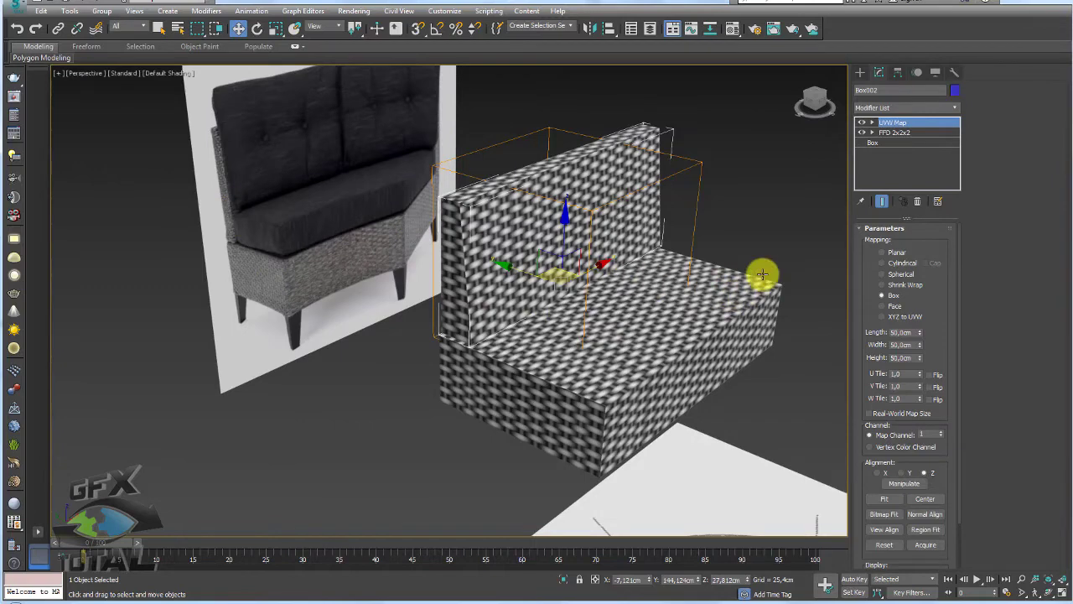
# Draw cushion box Box003 over the seat in Top view and raise it onto the seat
pyautogui.click(794, 220)
pyautogui.click(859, 72)
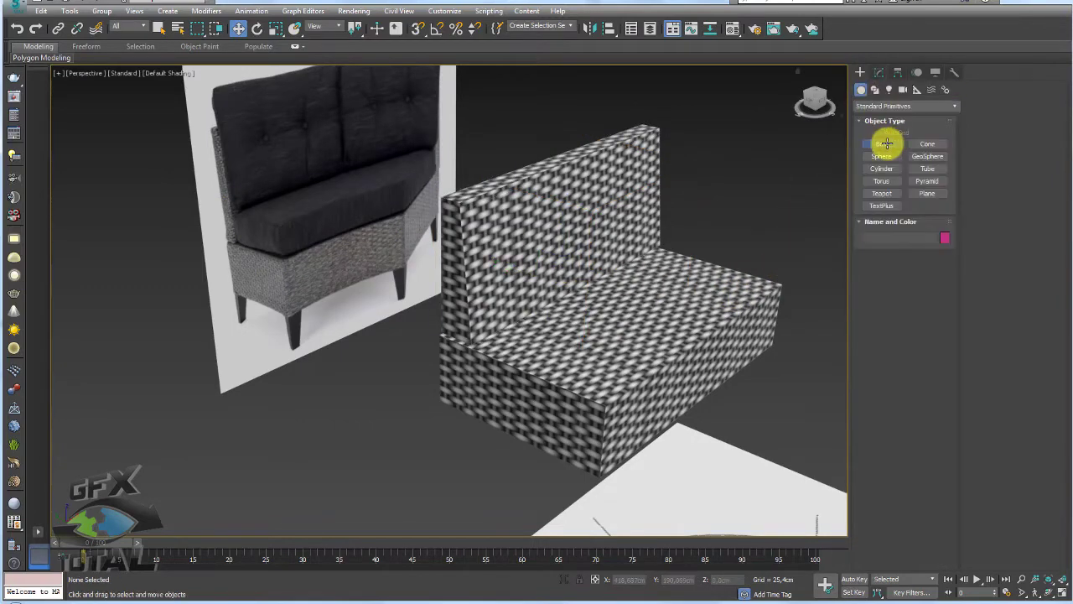
pyautogui.click(886, 143)
pyautogui.press('t')
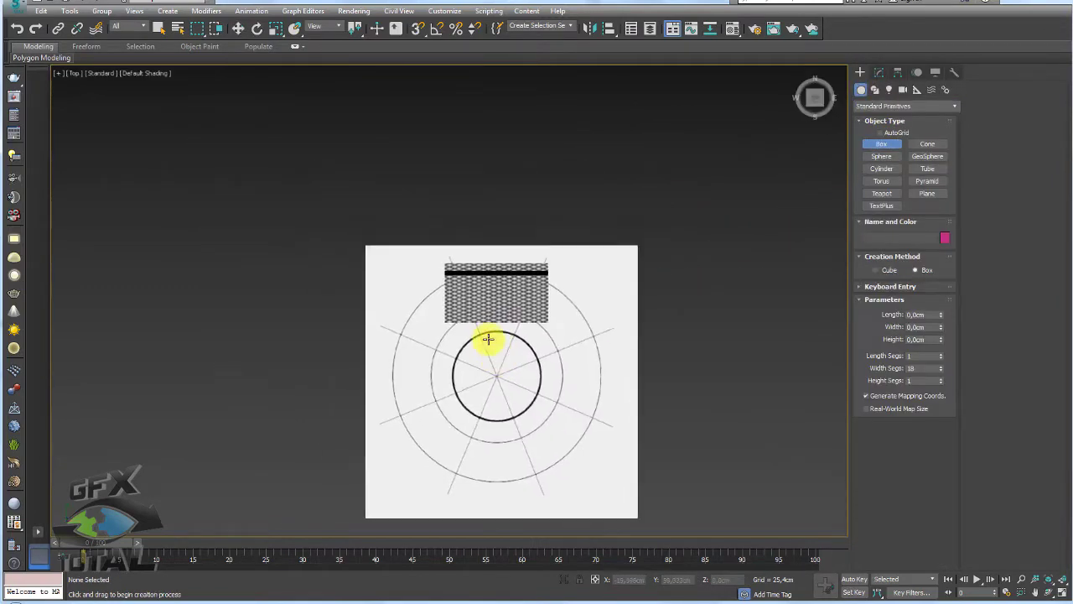
pyautogui.scroll(5, 430, 233)
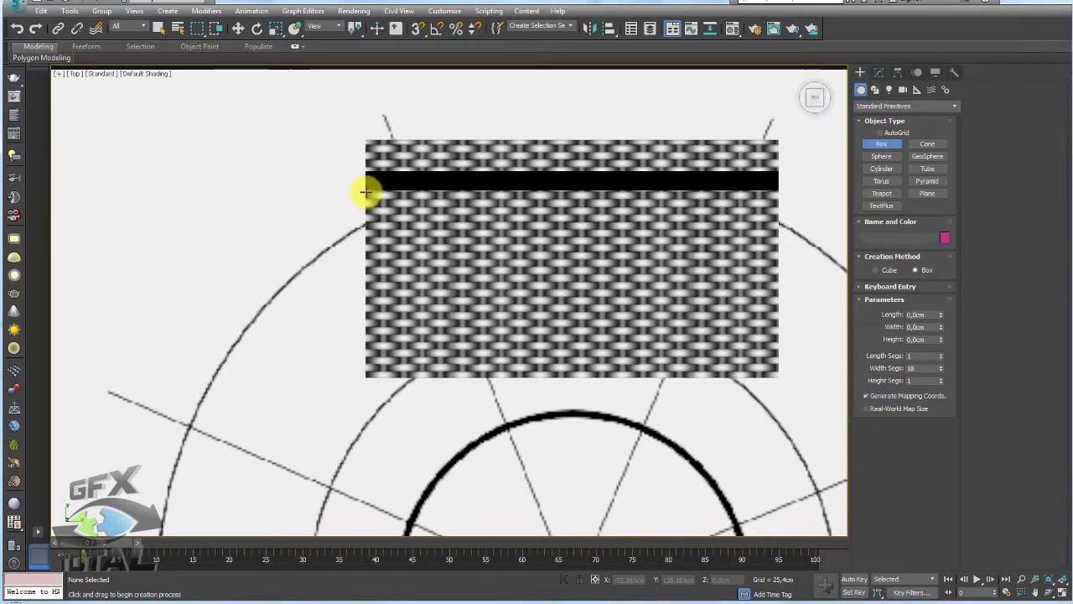
pyautogui.moveTo(364, 192)
pyautogui.mouseDown()
pyautogui.moveTo(408, 223)
pyautogui.moveTo(766, 369)
pyautogui.mouseUp()
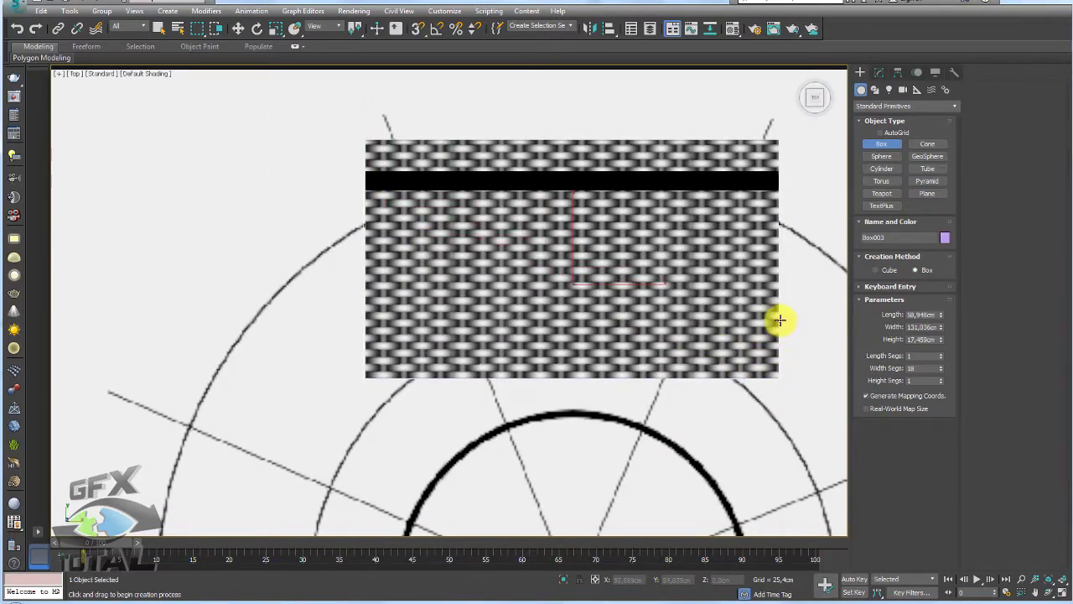
pyautogui.press('w')
pyautogui.press('p')
pyautogui.moveTo(747, 328)
pyautogui.keyDown('alt'); pyautogui.mouseDown(button='middle')
pyautogui.moveTo(783, 213)
pyautogui.moveTo(654, 198)
pyautogui.moveTo(592, 328)
pyautogui.mouseUp(button='middle'); pyautogui.keyUp('alt')
pyautogui.moveTo(581, 344)
pyautogui.mouseDown()
pyautogui.moveTo(579, 187)
pyautogui.moveTo(577, 242)
pyautogui.mouseUp()
pyautogui.moveTo(584, 242)
pyautogui.keyDown('alt'); pyautogui.mouseDown(button='middle')
pyautogui.moveTo(621, 244)
pyautogui.moveTo(649, 307)
pyautogui.moveTo(625, 347)
pyautogui.mouseUp(button='middle'); pyautogui.keyUp('alt')
pyautogui.moveTo(604, 305); pyautogui.dragTo(618, 297)
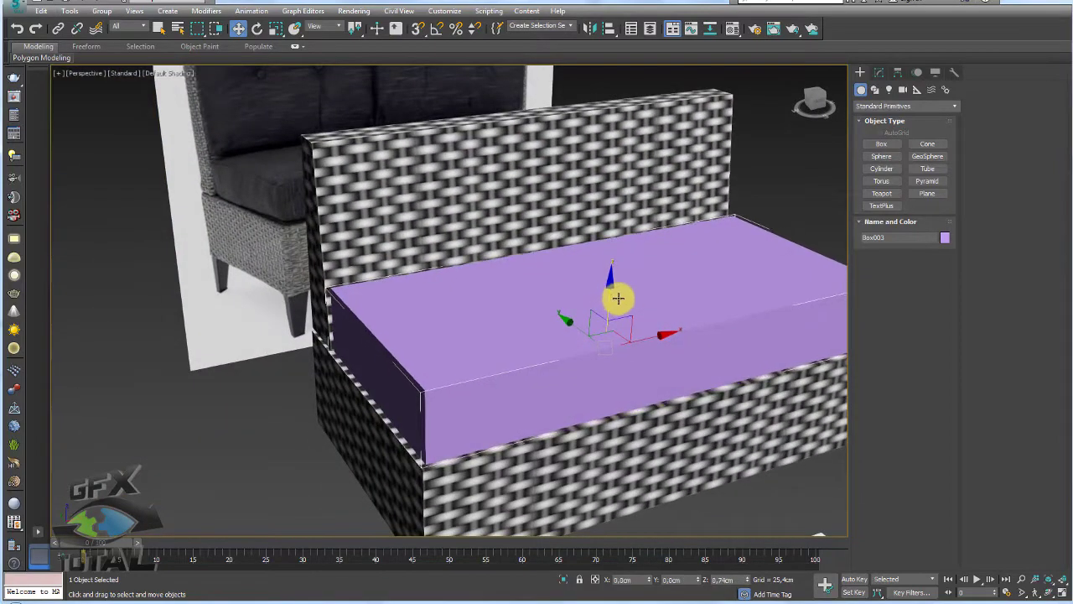
pyautogui.keyDown('alt'); pyautogui.moveTo(616, 323); pyautogui.dragTo(667, 313, button='middle'); pyautogui.keyUp('alt')
pyautogui.scroll(-5, 625, 301)
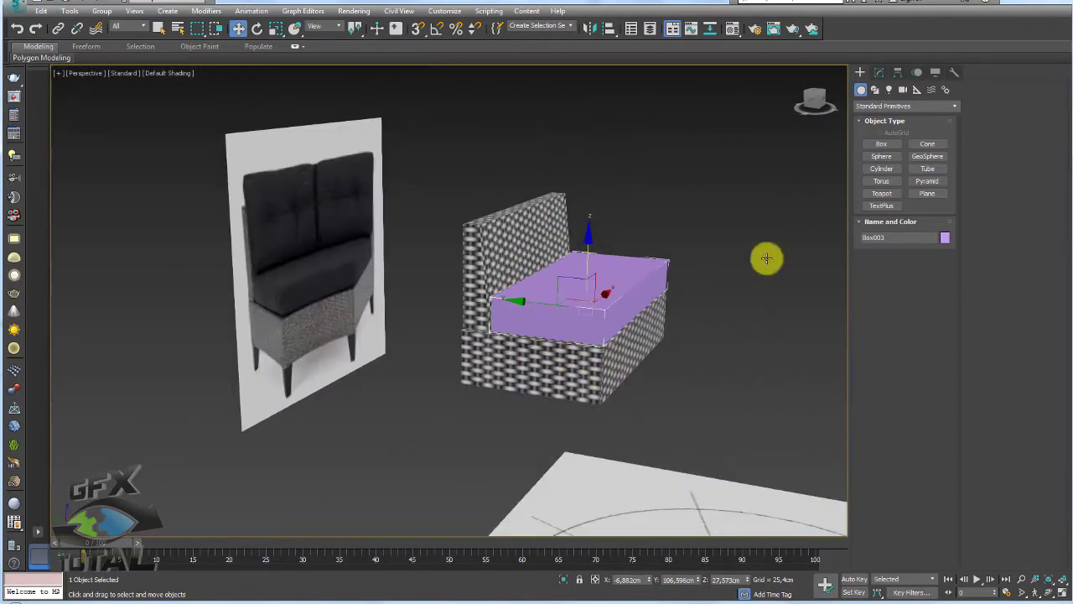
# Draw a large plane, align it under the sofa, and raise it to cushion level
pyautogui.click(926, 193)
pyautogui.moveTo(759, 265)
pyautogui.keyDown('alt'); pyautogui.mouseDown(button='middle')
pyautogui.moveTo(731, 296)
pyautogui.moveTo(646, 271)
pyautogui.mouseUp(button='middle'); pyautogui.keyUp('alt')
pyautogui.moveTo(616, 339)
pyautogui.mouseDown()
pyautogui.moveTo(654, 371)
pyautogui.moveTo(726, 508)
pyautogui.mouseUp()
pyautogui.hotkey('alt', 'a')
pyautogui.click(565, 302)
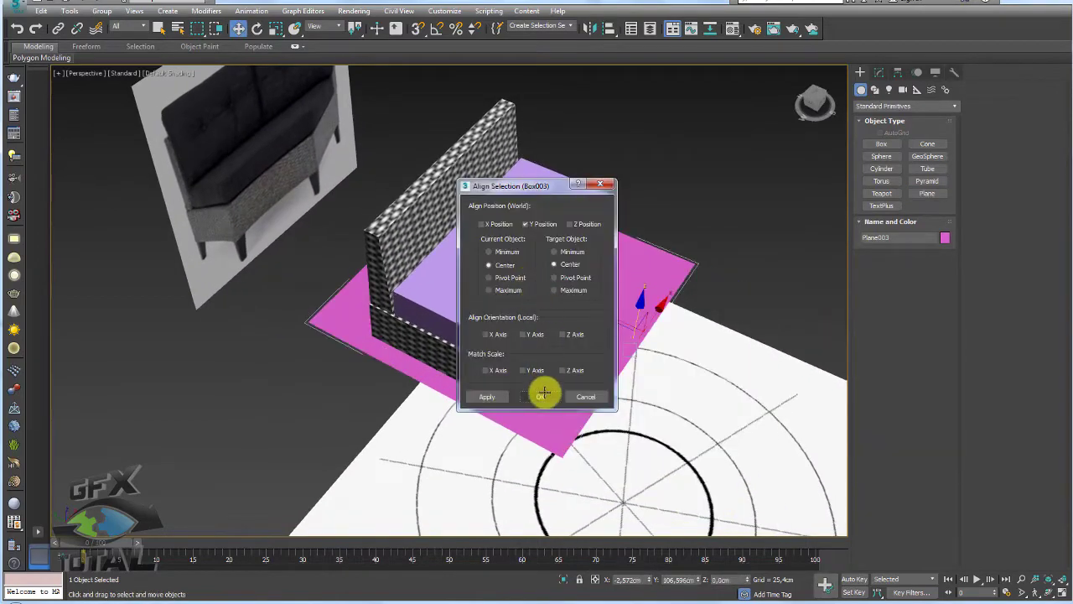
pyautogui.click(545, 390)
pyautogui.keyDown('alt'); pyautogui.moveTo(584, 377); pyautogui.dragTo(533, 285, button='middle'); pyautogui.keyUp('alt')
pyautogui.moveTo(508, 249); pyautogui.dragTo(509, 209)
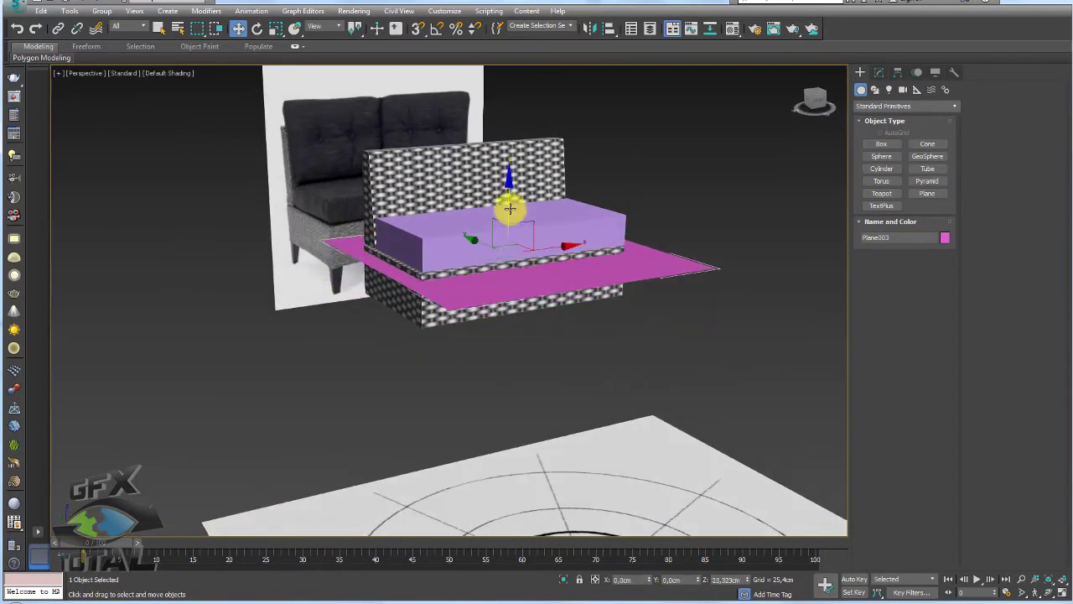
# Align the plane to Box003 on X, Y and Z, drop it just below, and select both
pyautogui.hotkey('alt', 'a')
pyautogui.click(451, 242)
pyautogui.click(578, 222)
pyautogui.click(481, 224)
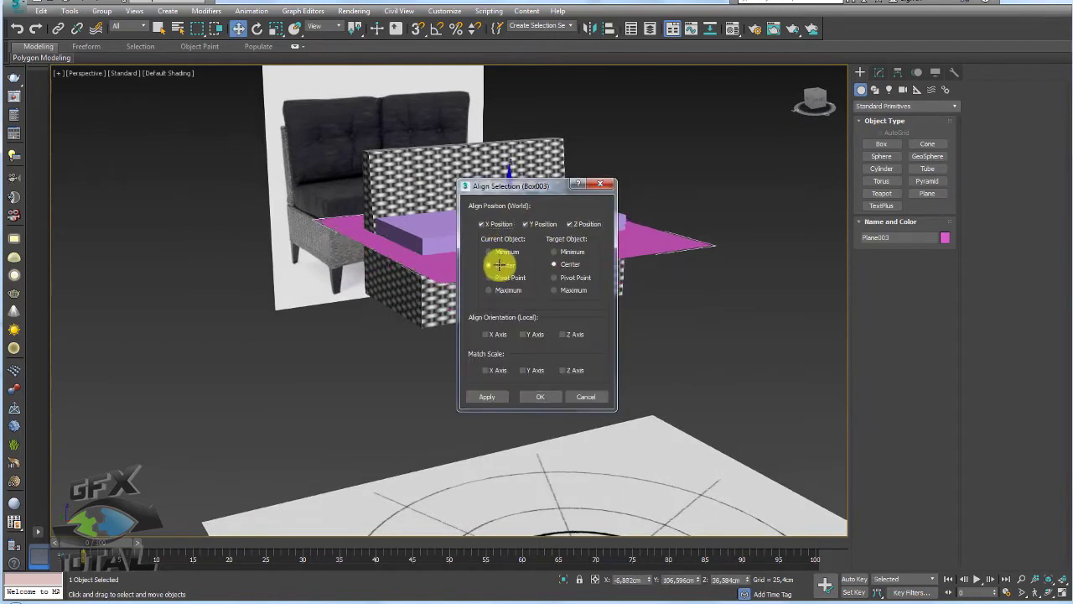
pyautogui.click(535, 398)
pyautogui.moveTo(504, 166); pyautogui.dragTo(508, 187)
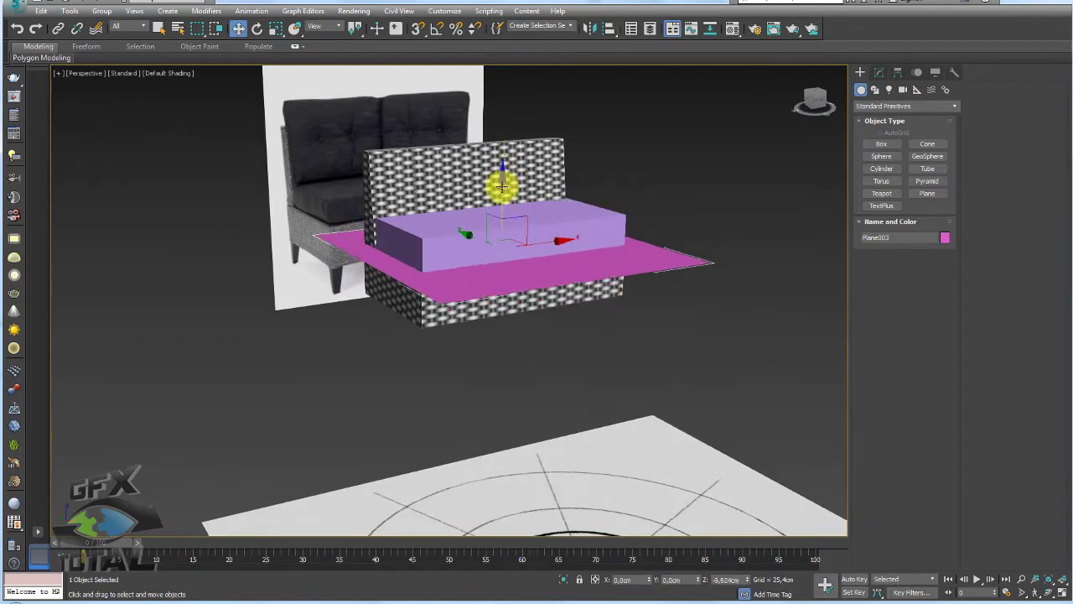
pyautogui.keyDown('ctrl'); pyautogui.click(431, 250); pyautogui.keyUp('ctrl')
# Isolate the cushion box, show edged faces, reset width segments to 1, and convert to Editable Poly
pyautogui.click(563, 579)
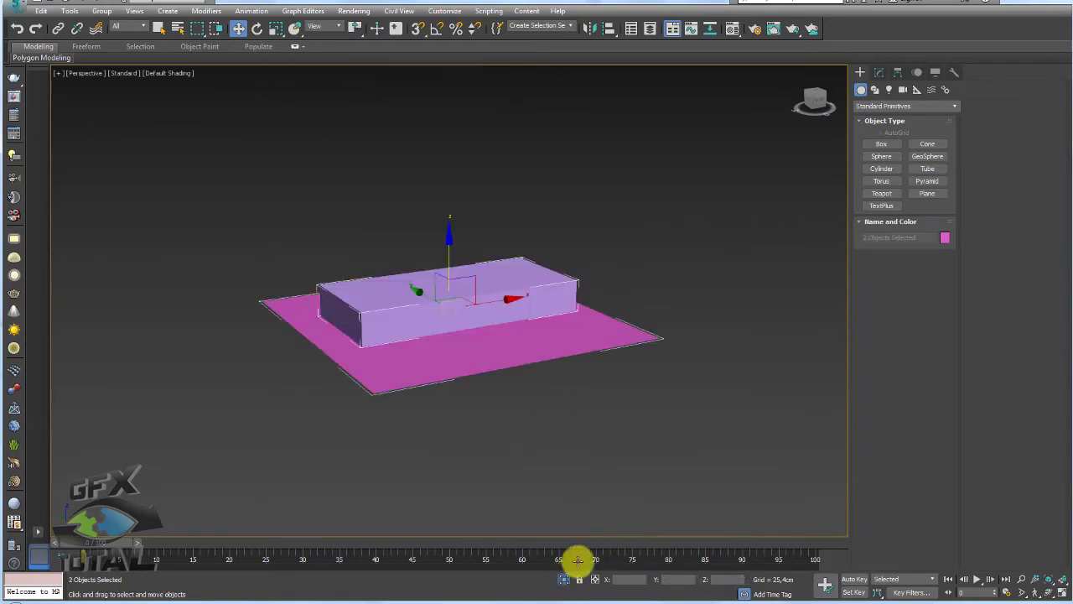
pyautogui.click(405, 315)
pyautogui.moveTo(596, 336)
pyautogui.keyDown('alt'); pyautogui.mouseDown(button='middle')
pyautogui.moveTo(527, 359)
pyautogui.moveTo(517, 299)
pyautogui.moveTo(609, 333)
pyautogui.mouseUp(button='middle'); pyautogui.keyUp('alt')
pyautogui.scroll(3, 503, 307)
pyautogui.scroll(3, 531, 312)
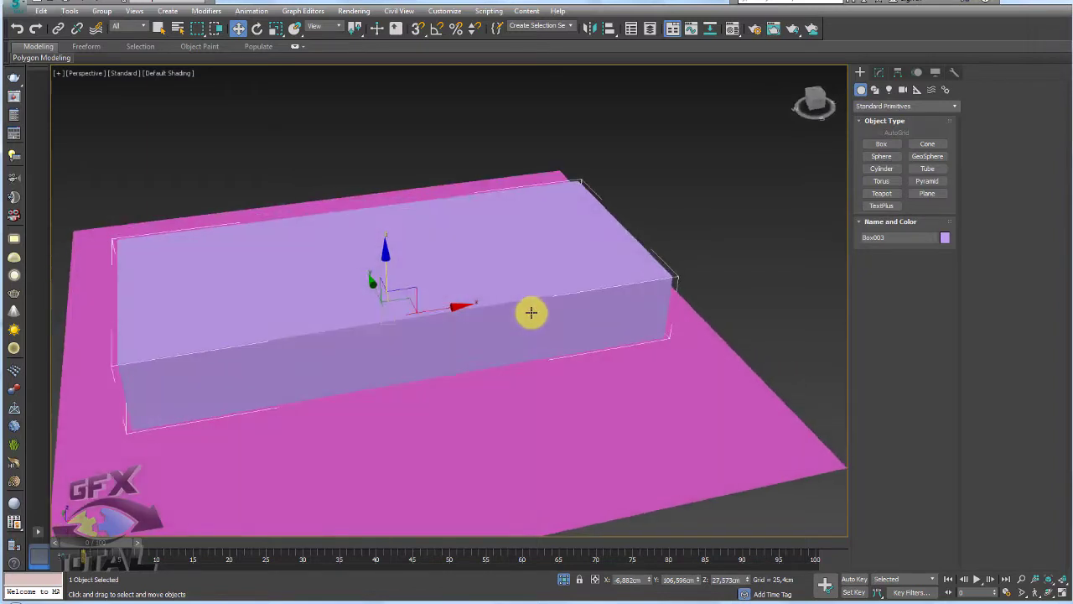
pyautogui.press('j')
pyautogui.scroll(-4, 493, 327)
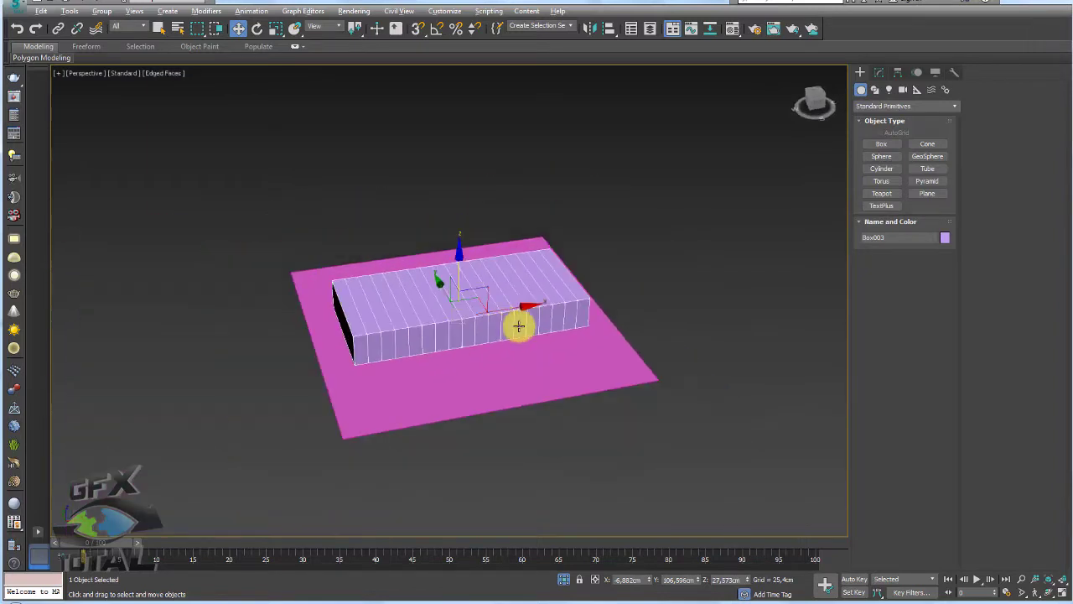
pyautogui.scroll(-2, 515, 323)
pyautogui.click(878, 73)
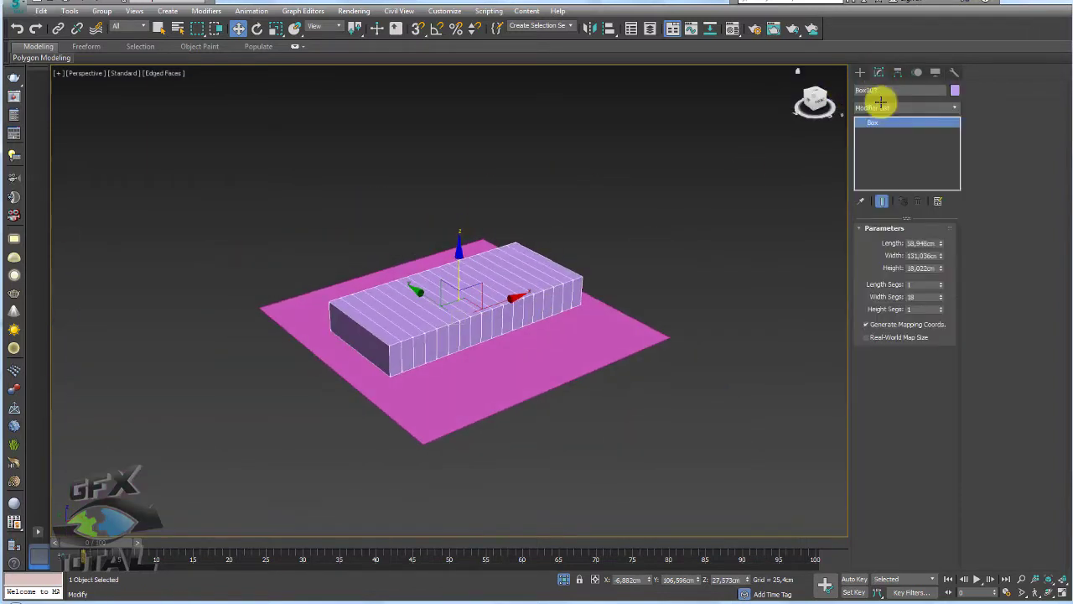
pyautogui.rightClick(939, 298)
pyautogui.keyDown('alt'); pyautogui.moveTo(650, 287); pyautogui.dragTo(615, 294, button='middle'); pyautogui.keyUp('alt')
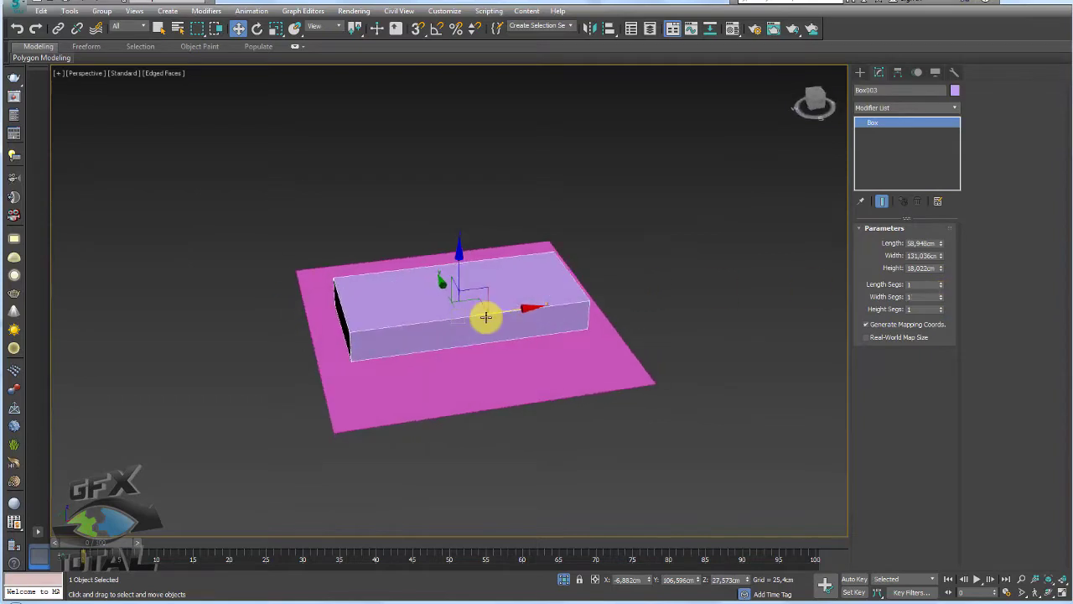
pyautogui.click(888, 243)
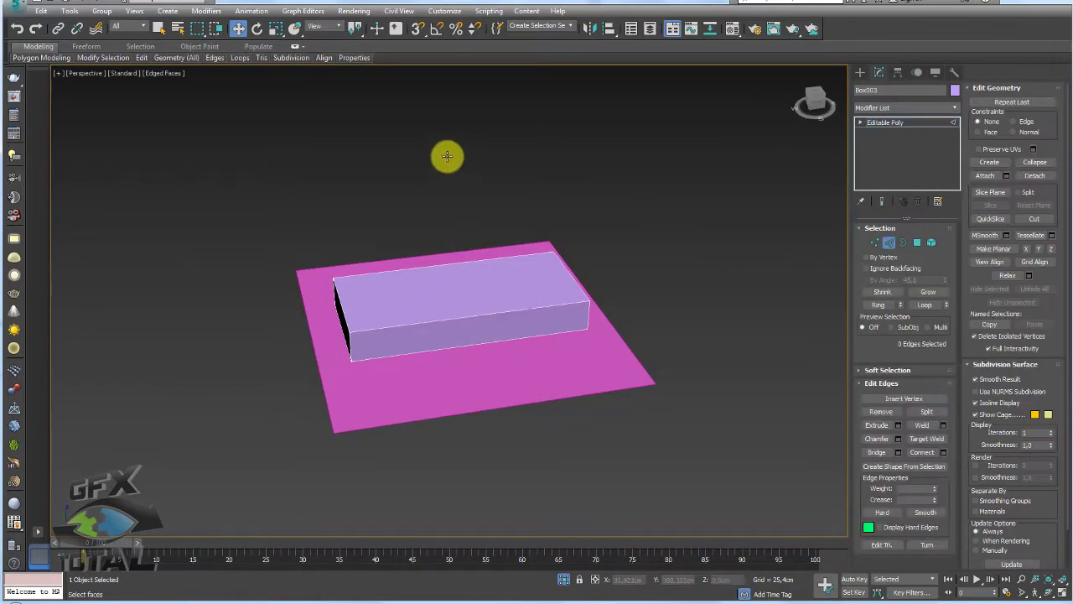
# Add two tightly pinched edge loops near the box's long edges, then near its ends
pyautogui.keyDown('alt'); pyautogui.moveTo(444, 156); pyautogui.dragTo(442, 244, button='middle'); pyautogui.keyUp('alt')
pyautogui.moveTo(442, 244); pyautogui.dragTo(444, 411)
pyautogui.scroll(3, 503, 367)
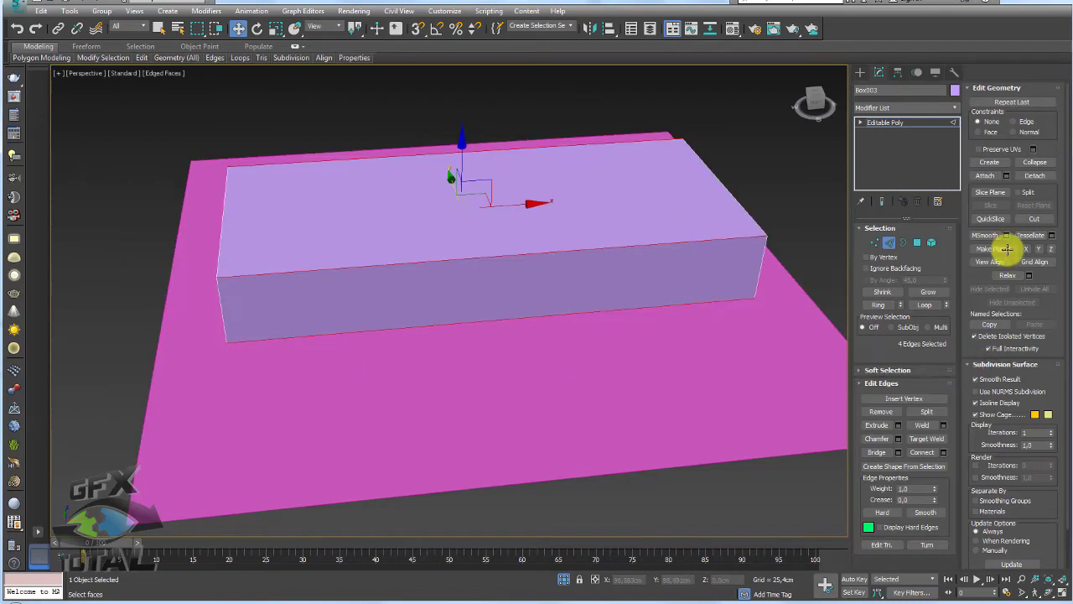
pyautogui.click(942, 452)
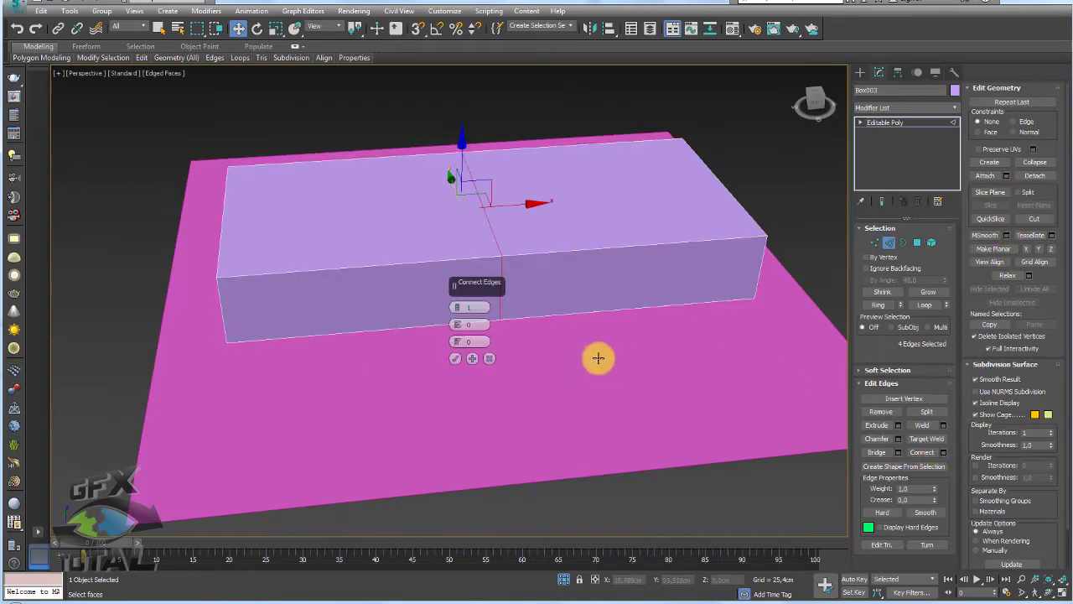
pyautogui.moveTo(457, 307); pyautogui.dragTo(475, 89)
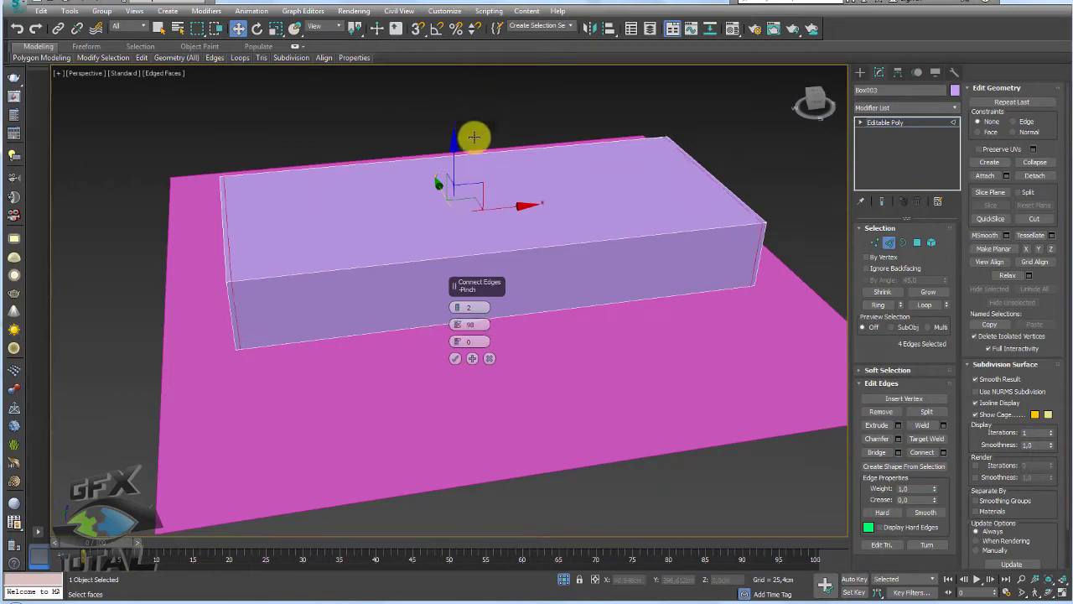
pyautogui.click(455, 358)
pyautogui.moveTo(455, 358)
pyautogui.keyDown('alt'); pyautogui.mouseDown(button='middle')
pyautogui.moveTo(436, 350)
pyautogui.moveTo(507, 328)
pyautogui.moveTo(487, 402)
pyautogui.mouseUp(button='middle'); pyautogui.keyUp('alt')
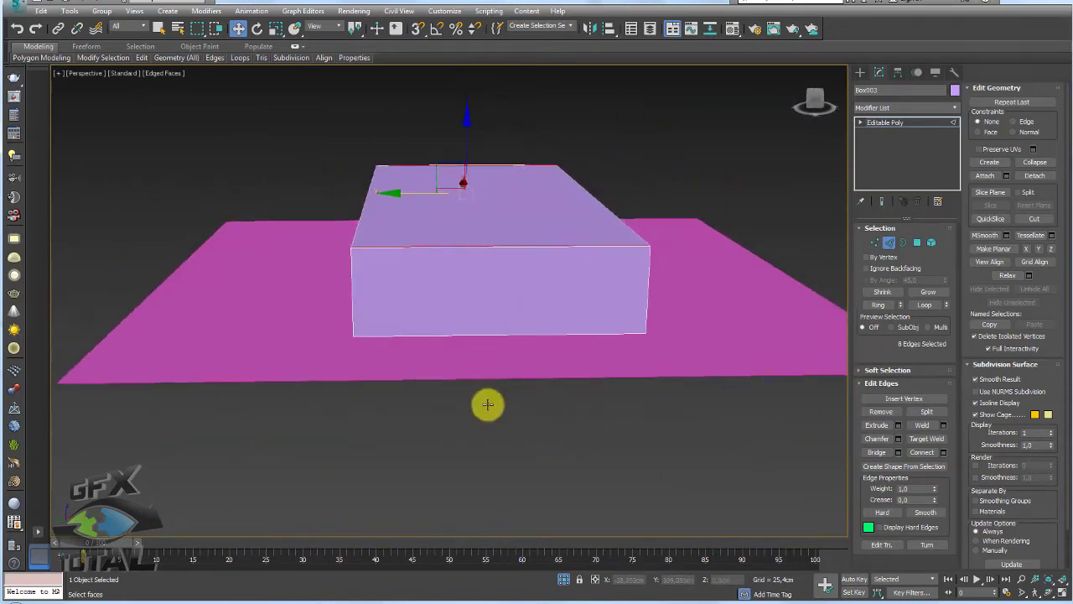
pyautogui.click(944, 452)
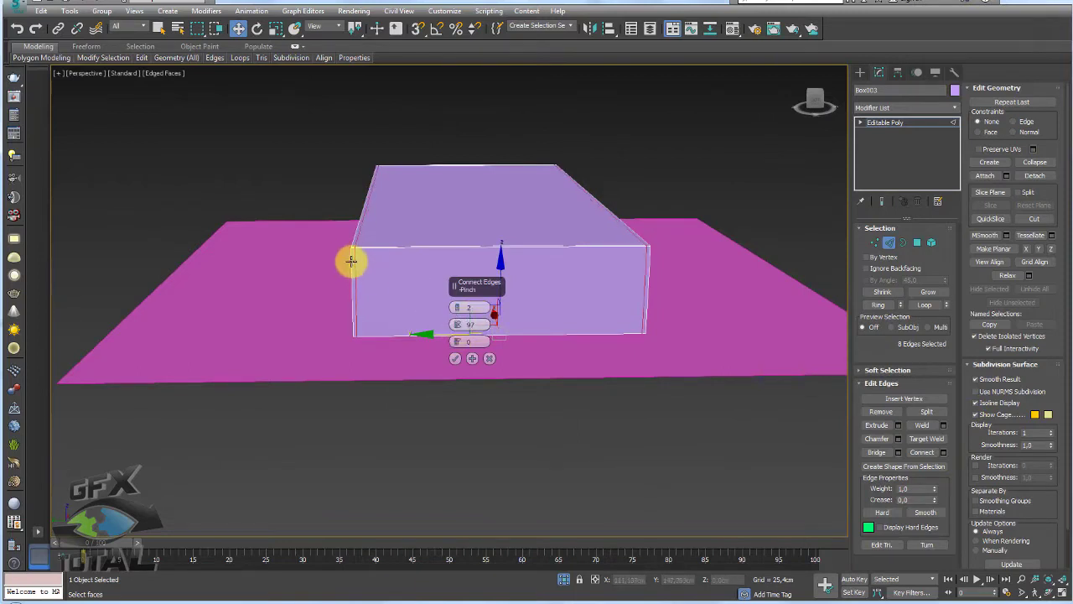
pyautogui.click(456, 358)
# Add the last pair of pinched edge loops on the remaining side and exit edge level
pyautogui.moveTo(495, 319)
pyautogui.keyDown('alt'); pyautogui.mouseDown(button='middle')
pyautogui.moveTo(479, 311)
pyautogui.moveTo(645, 232)
pyautogui.mouseUp(button='middle'); pyautogui.keyUp('alt')
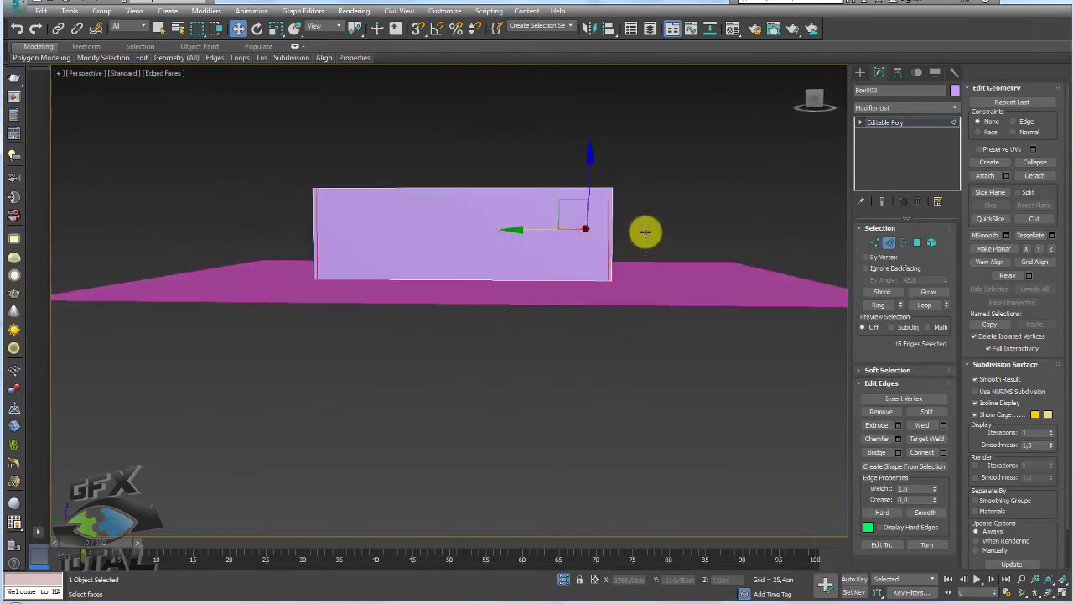
pyautogui.click(878, 304)
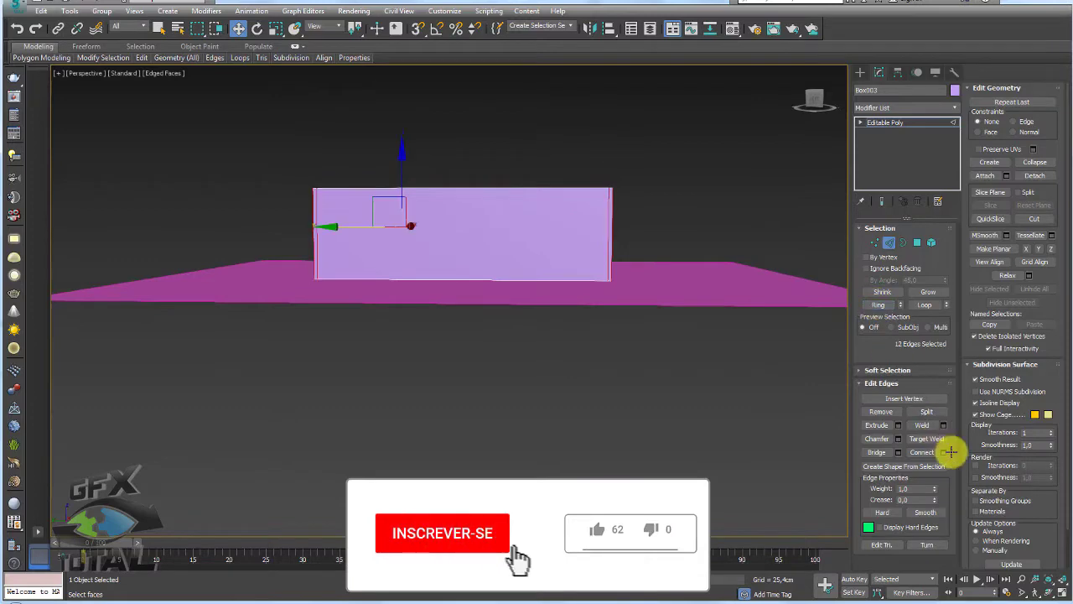
pyautogui.click(944, 452)
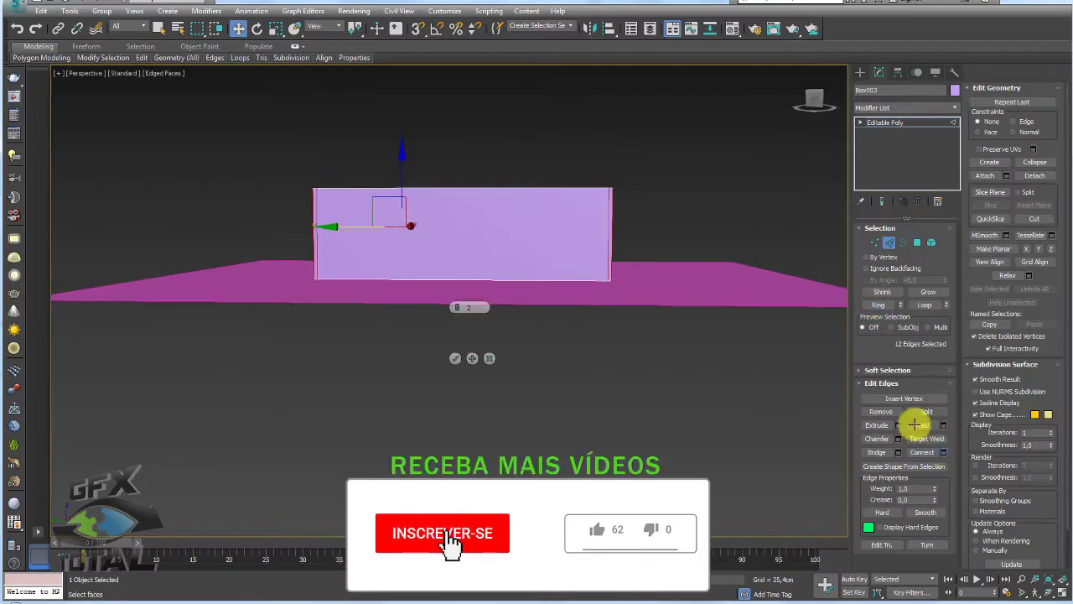
pyautogui.click(455, 358)
pyautogui.keyDown('alt'); pyautogui.moveTo(455, 358); pyautogui.dragTo(822, 167, button='middle'); pyautogui.keyUp('alt')
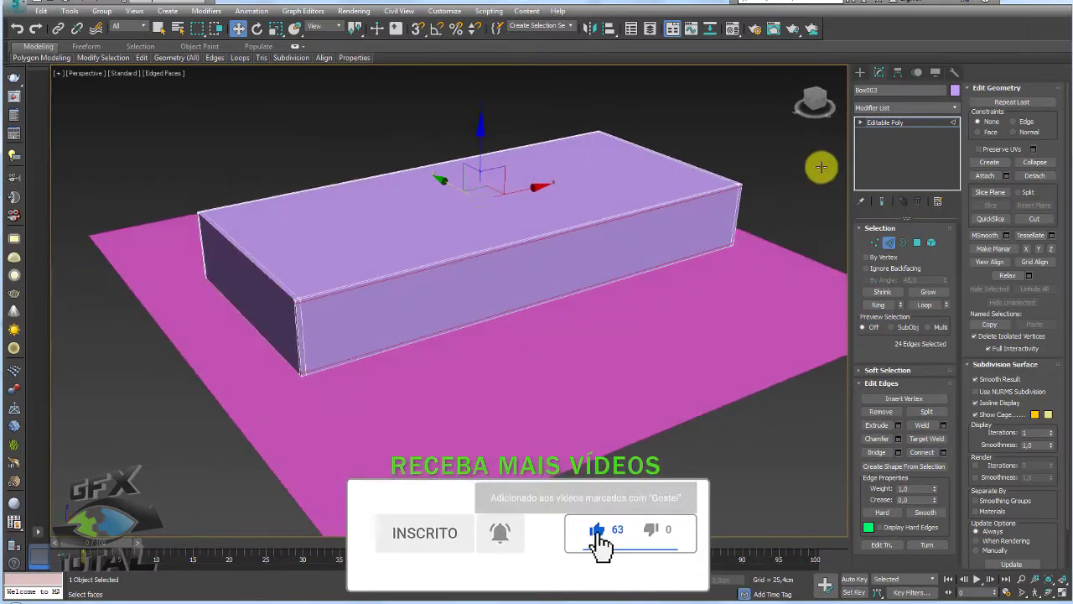
pyautogui.click(896, 124)
pyautogui.scroll(3, 634, 127)
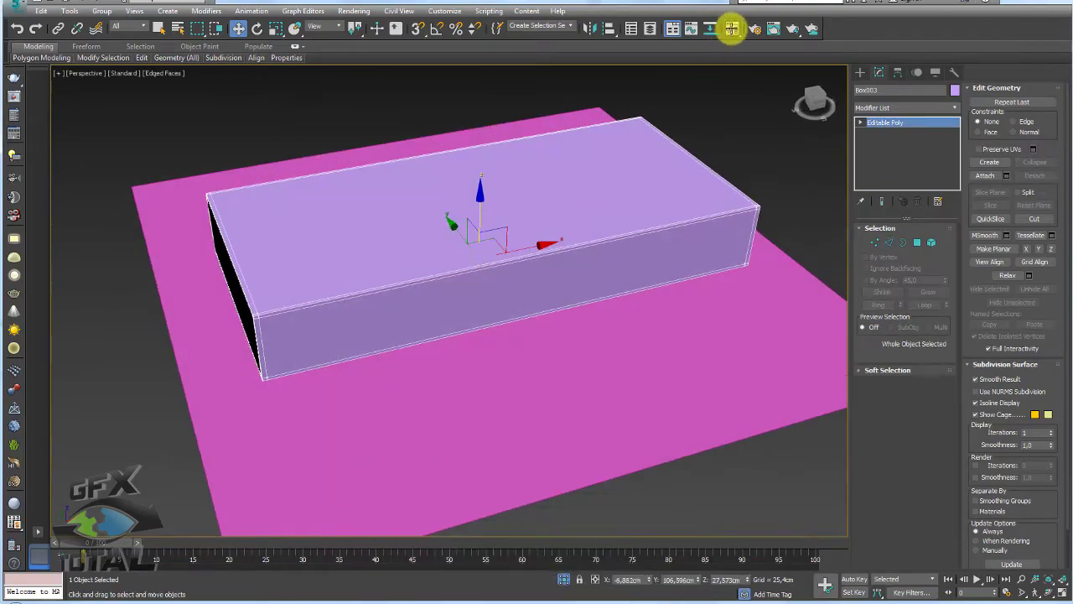
# Apply the striped texture material and a Box UVW Map of 50 cm length, width and height
pyautogui.click(730, 28)
pyautogui.moveTo(693, 105); pyautogui.dragTo(591, 205)
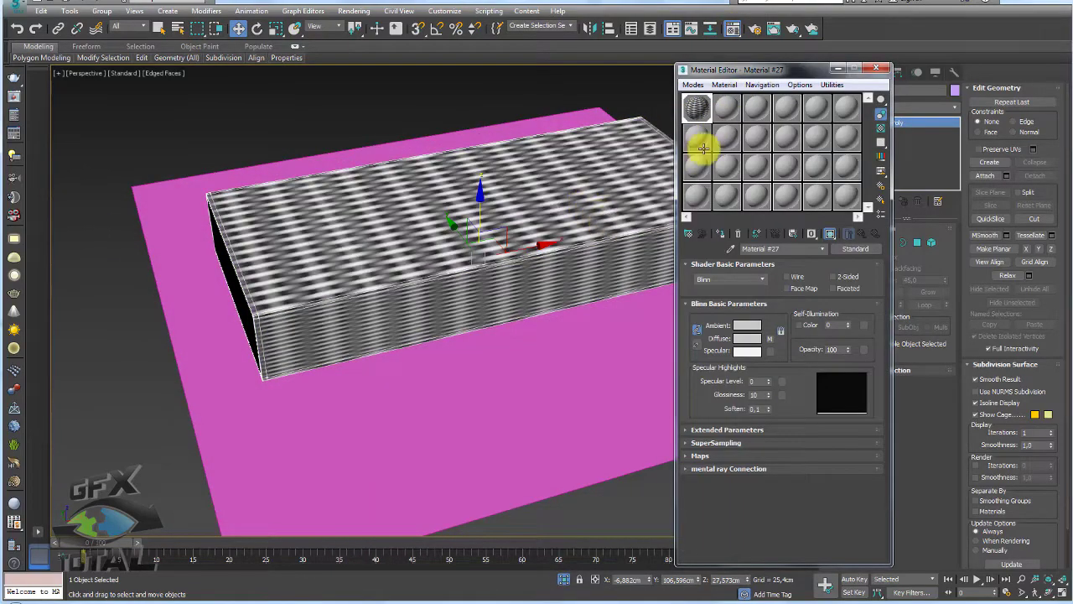
pyautogui.click(839, 68)
pyautogui.moveTo(743, 120)
pyautogui.keyDown('alt'); pyautogui.mouseDown(button='middle')
pyautogui.moveTo(654, 242)
pyautogui.moveTo(673, 176)
pyautogui.moveTo(708, 154)
pyautogui.mouseUp(button='middle'); pyautogui.keyUp('alt')
pyautogui.click(954, 108)
pyautogui.moveTo(955, 123); pyautogui.dragTo(952, 474)
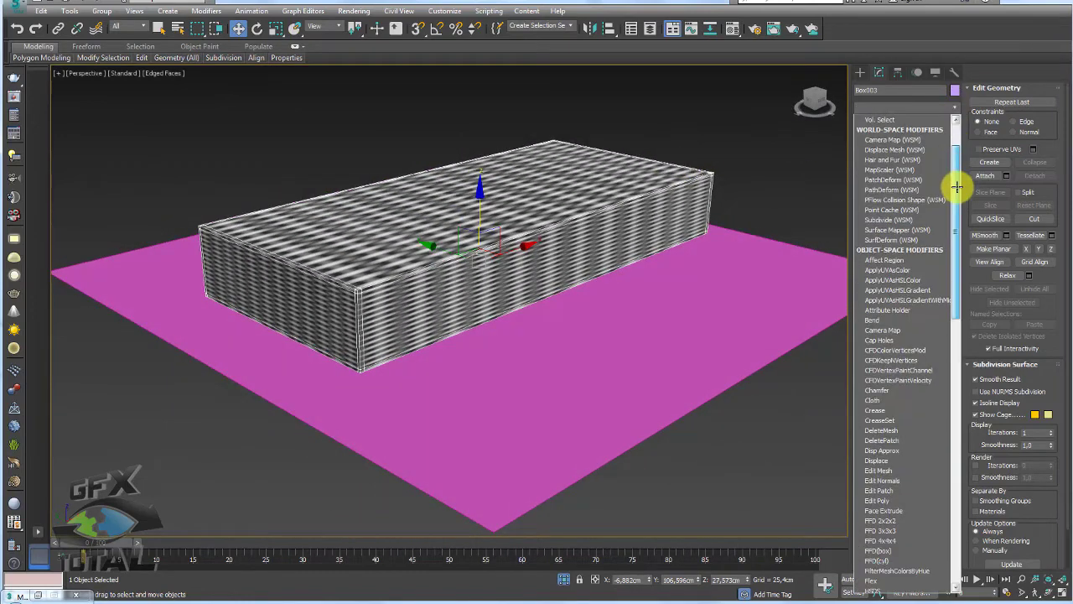
pyautogui.click(912, 470)
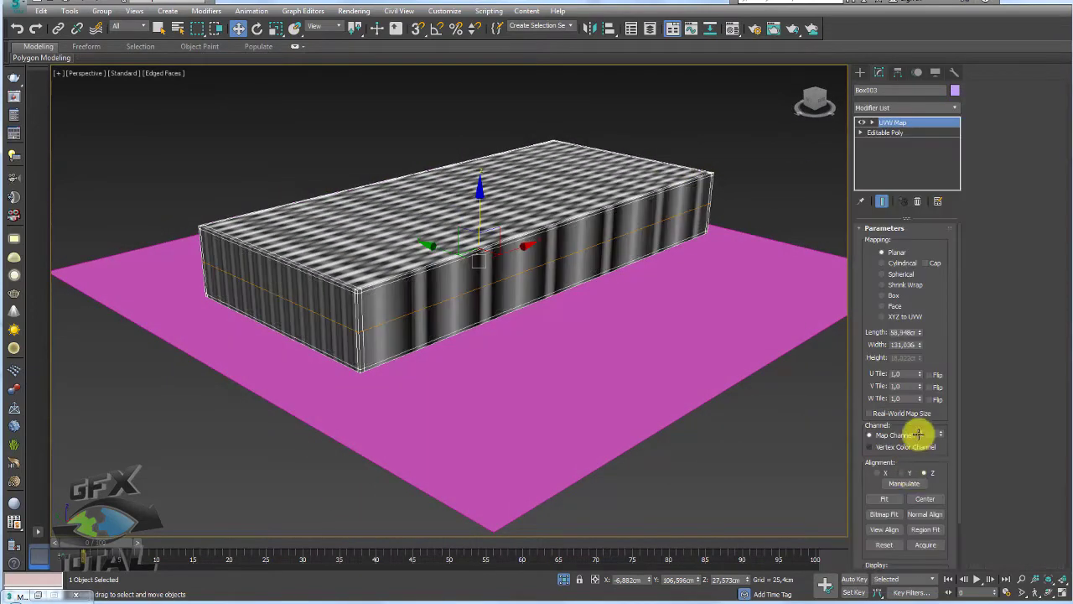
pyautogui.click(882, 295)
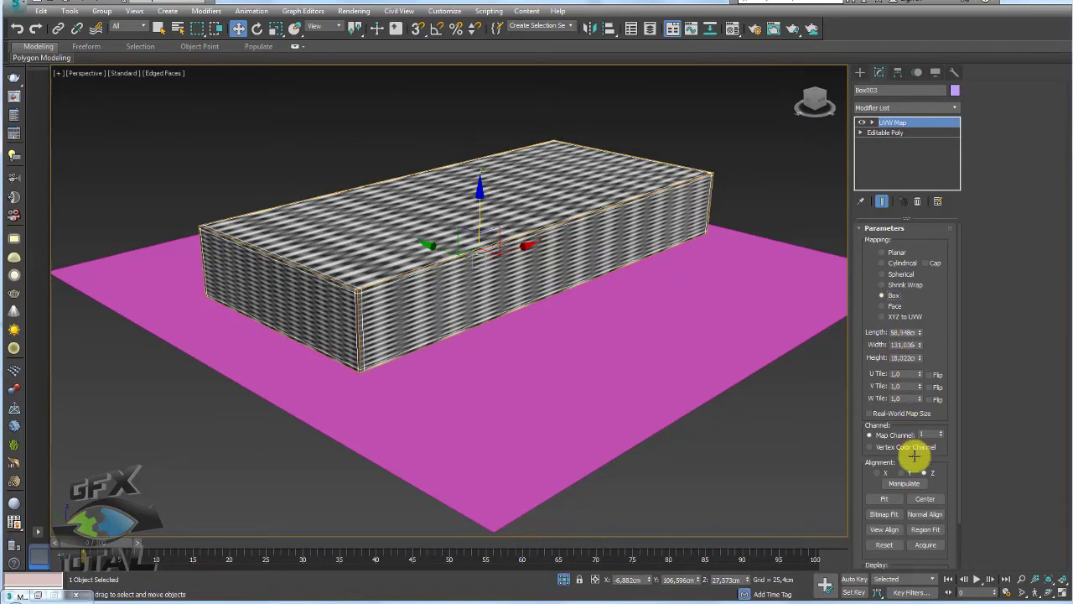
pyautogui.doubleClick(894, 375)
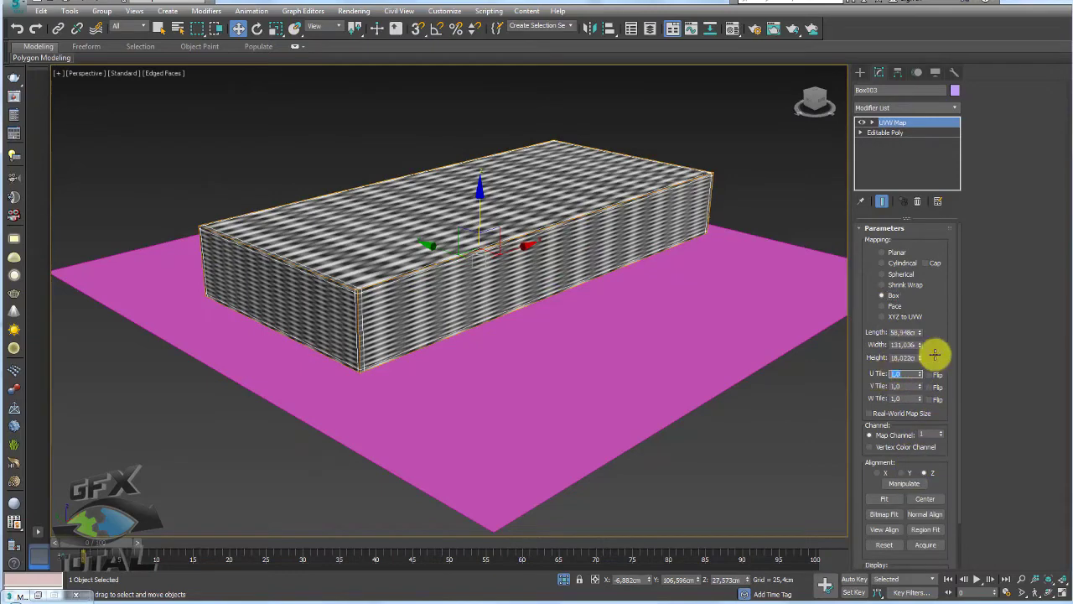
pyautogui.write('50')
pyautogui.doubleClick(906, 345)
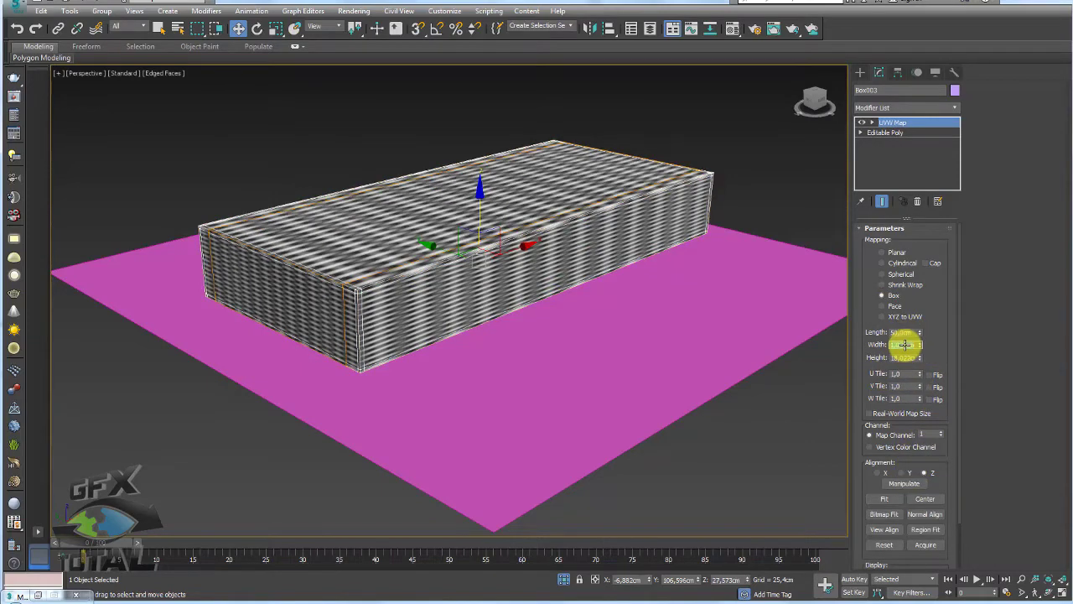
pyautogui.doubleClick(906, 358)
pyautogui.write('50')
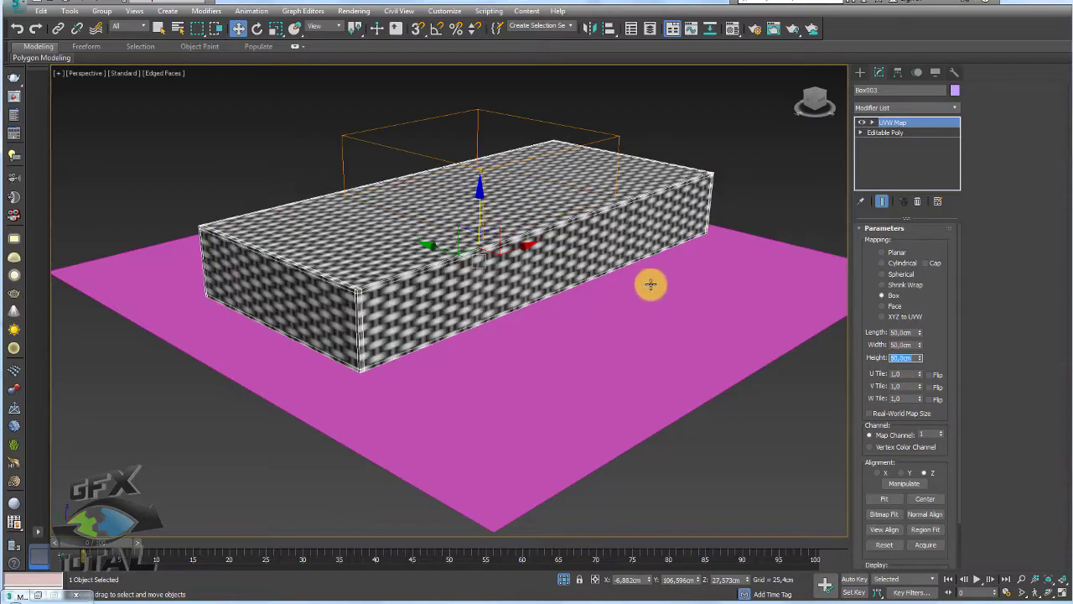
pyautogui.moveTo(651, 285)
pyautogui.keyDown('alt'); pyautogui.mouseDown(button='middle')
pyautogui.moveTo(581, 293)
pyautogui.moveTo(491, 271)
pyautogui.moveTo(543, 356)
pyautogui.moveTo(663, 264)
pyautogui.moveTo(702, 300)
pyautogui.moveTo(651, 313)
pyautogui.moveTo(592, 309)
pyautogui.moveTo(582, 283)
pyautogui.mouseUp(button='middle'); pyautogui.keyUp('alt')
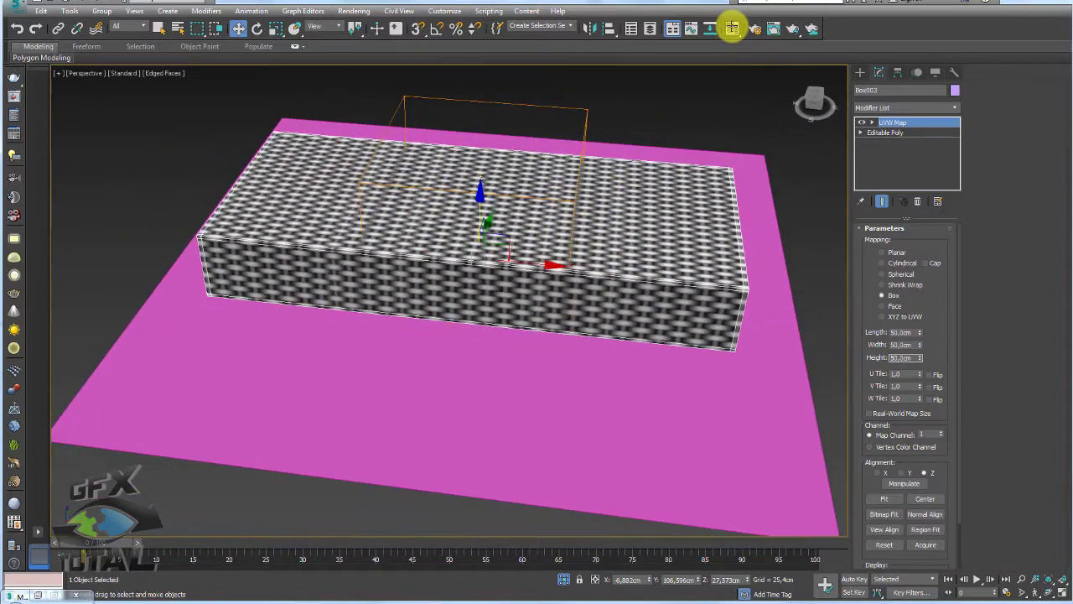
# Replace the box's material with a plain grey material
pyautogui.click(732, 29)
pyautogui.moveTo(669, 178); pyautogui.dragTo(624, 216)
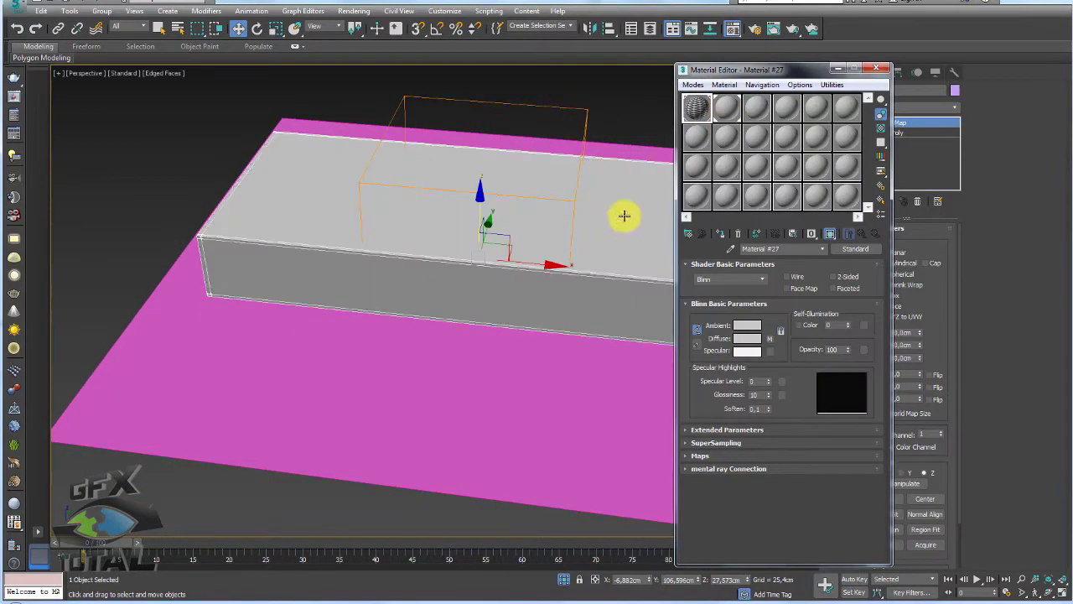
pyautogui.click(846, 69)
pyautogui.moveTo(620, 236)
pyautogui.keyDown('alt'); pyautogui.mouseDown(button='middle')
pyautogui.moveTo(635, 247)
pyautogui.moveTo(647, 223)
pyautogui.moveTo(661, 224)
pyautogui.mouseUp(button='middle'); pyautogui.keyUp('alt')
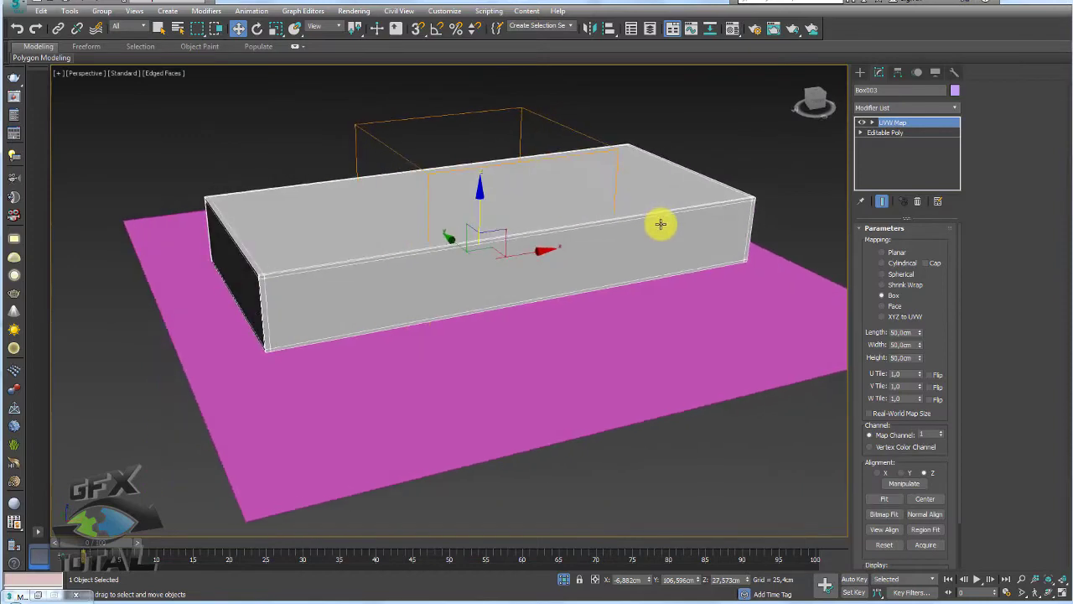
# Delete the UVW Map and connect all the box's edges with 40 lengthwise segments
pyautogui.click(918, 201)
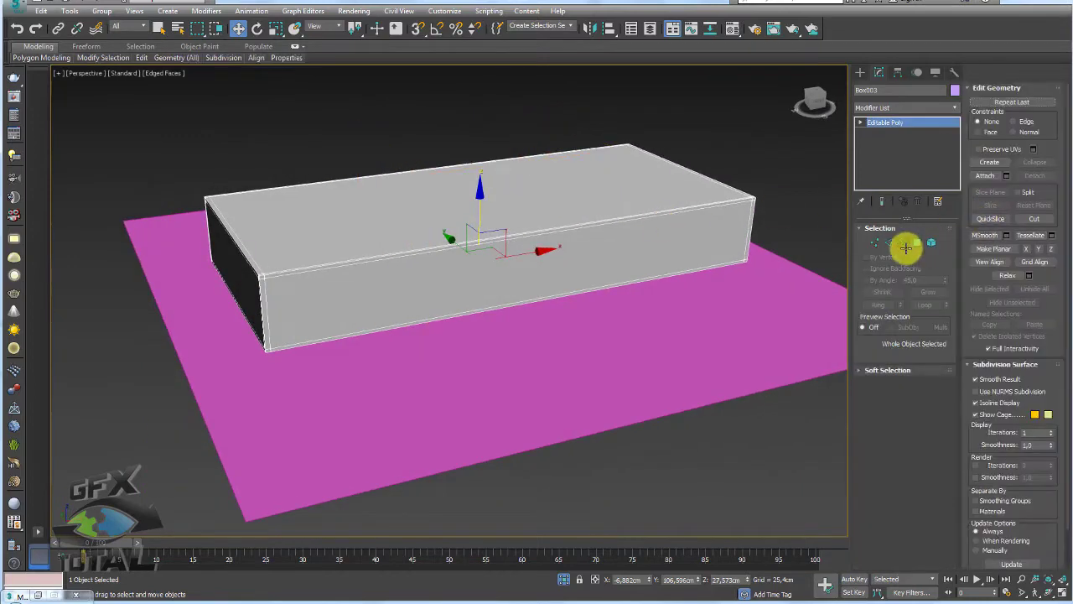
pyautogui.click(890, 242)
pyautogui.keyDown('alt'); pyautogui.moveTo(604, 268); pyautogui.dragTo(487, 280, button='middle'); pyautogui.keyUp('alt')
pyautogui.hotkey('ctrl', 'a')
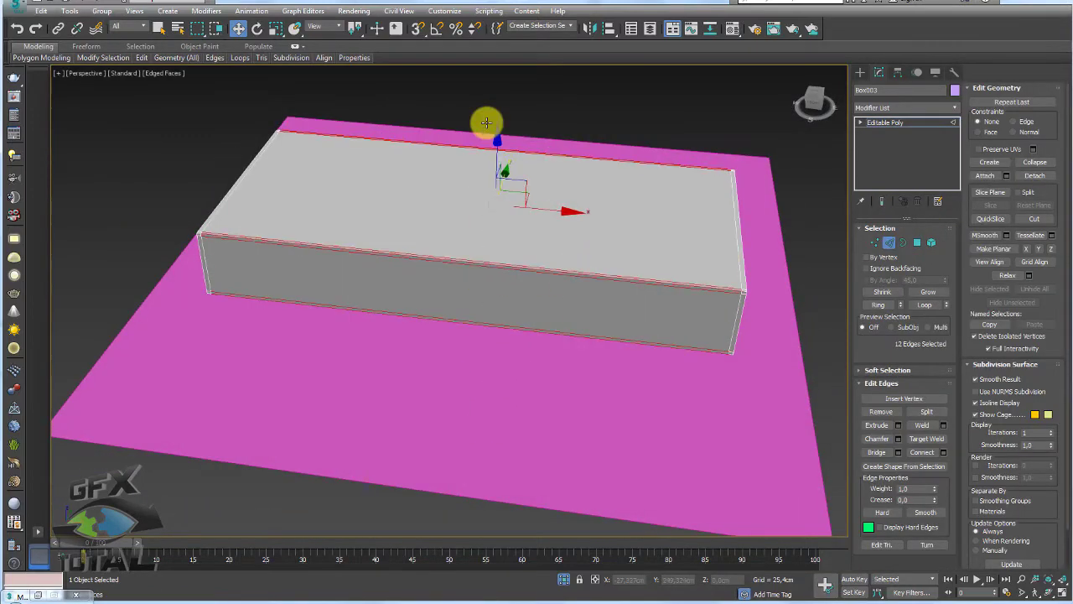
pyautogui.click(943, 452)
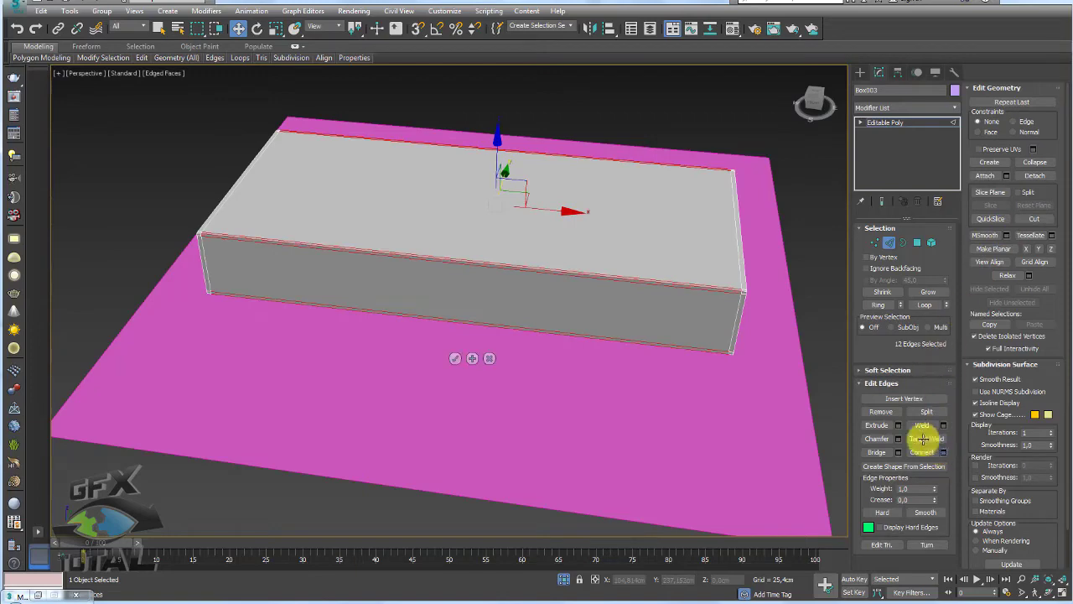
pyautogui.moveTo(461, 309); pyautogui.dragTo(461, 217)
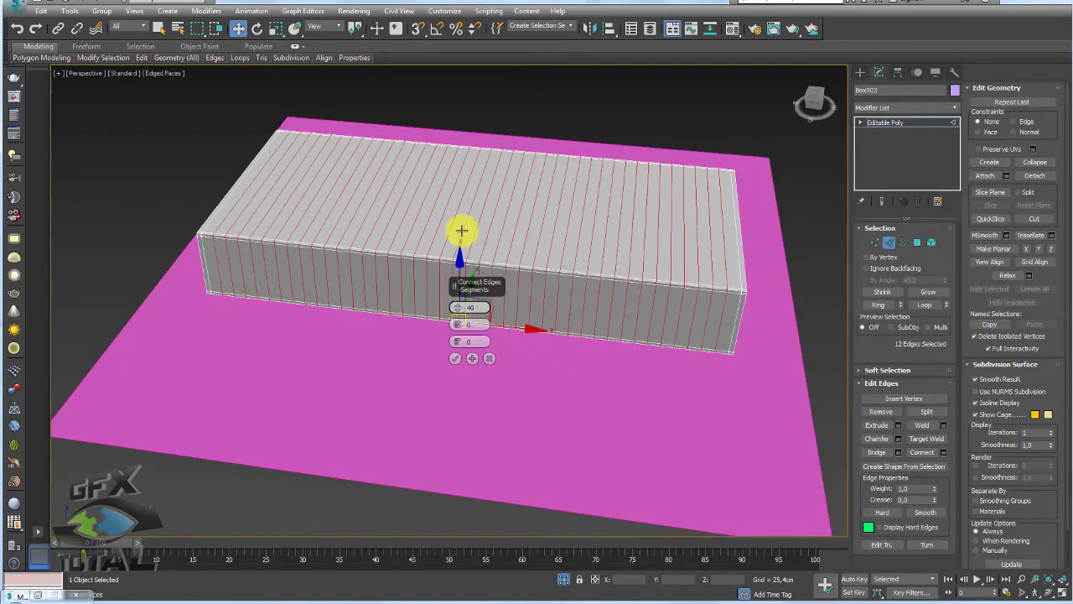
pyautogui.click(456, 358)
# Connect the long parallel edges with 20 crosswise segments
pyautogui.moveTo(450, 354)
pyautogui.keyDown('alt'); pyautogui.mouseDown(button='middle')
pyautogui.moveTo(517, 307)
pyautogui.moveTo(521, 405)
pyautogui.mouseUp(button='middle'); pyautogui.keyUp('alt')
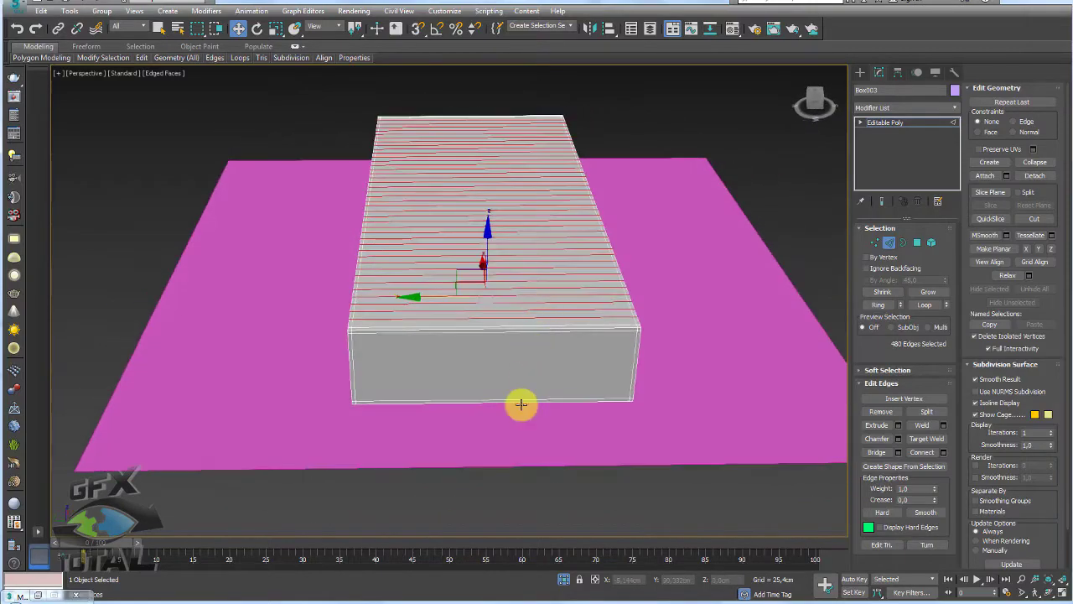
pyautogui.click(469, 115)
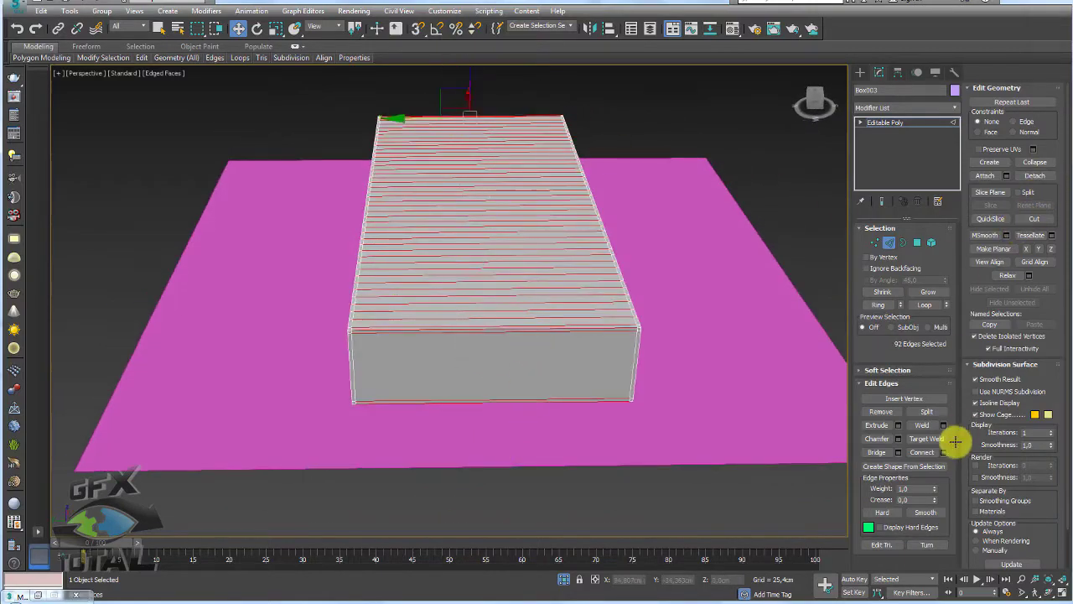
pyautogui.click(944, 452)
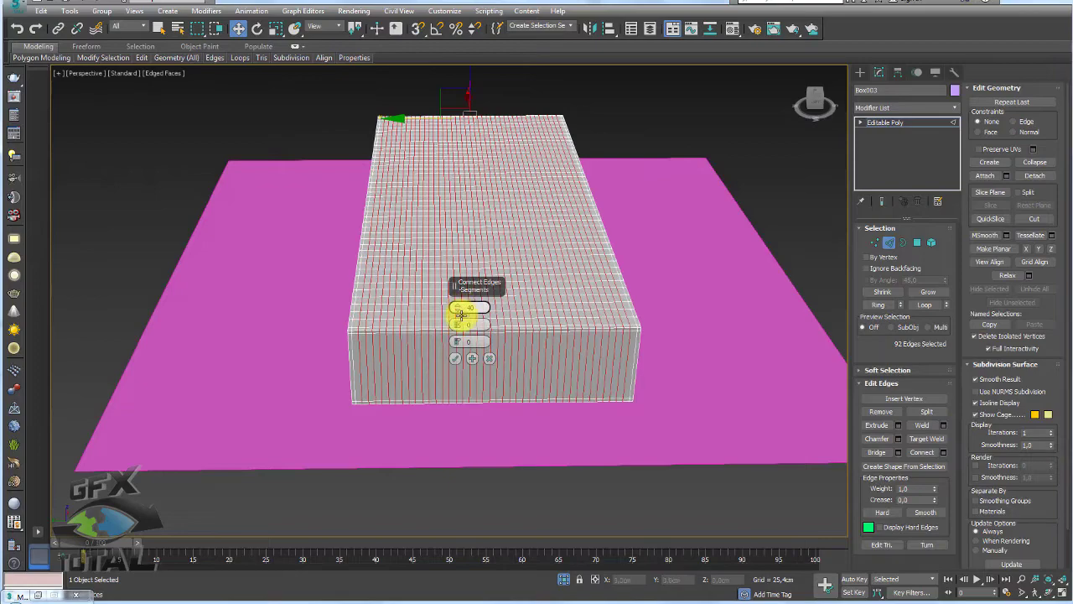
pyautogui.moveTo(461, 314)
pyautogui.mouseDown()
pyautogui.moveTo(460, 299)
pyautogui.moveTo(459, 356)
pyautogui.mouseUp()
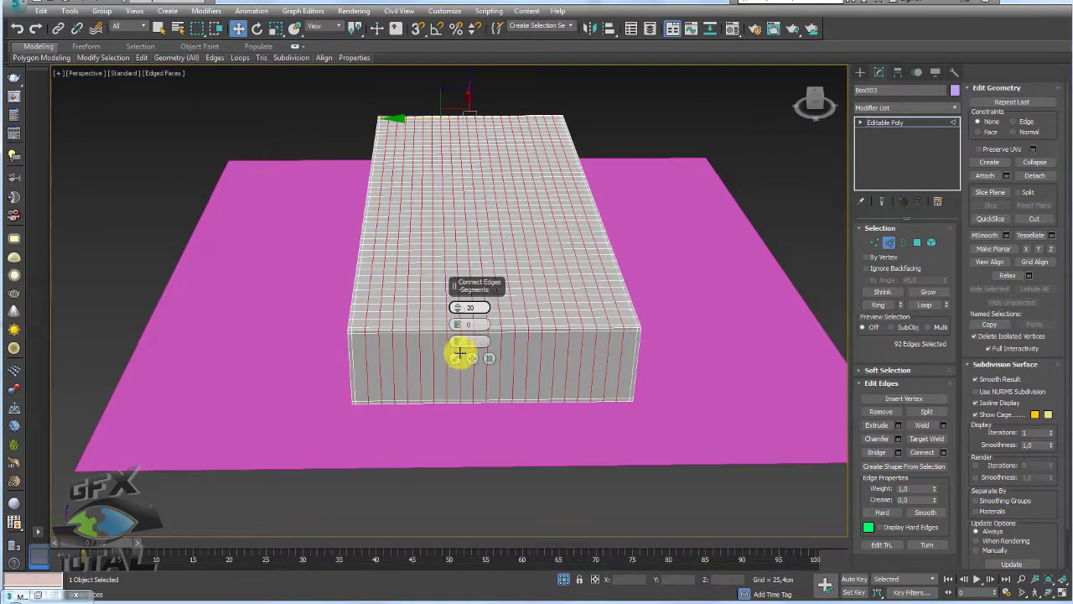
pyautogui.click(455, 357)
# Ring-select the end edges and connect them with 6 height-wise segments, then exit edge level
pyautogui.moveTo(470, 336)
pyautogui.keyDown('alt'); pyautogui.mouseDown(button='middle')
pyautogui.moveTo(683, 283)
pyautogui.moveTo(772, 243)
pyautogui.mouseUp(button='middle'); pyautogui.keyUp('alt')
pyautogui.click(709, 257)
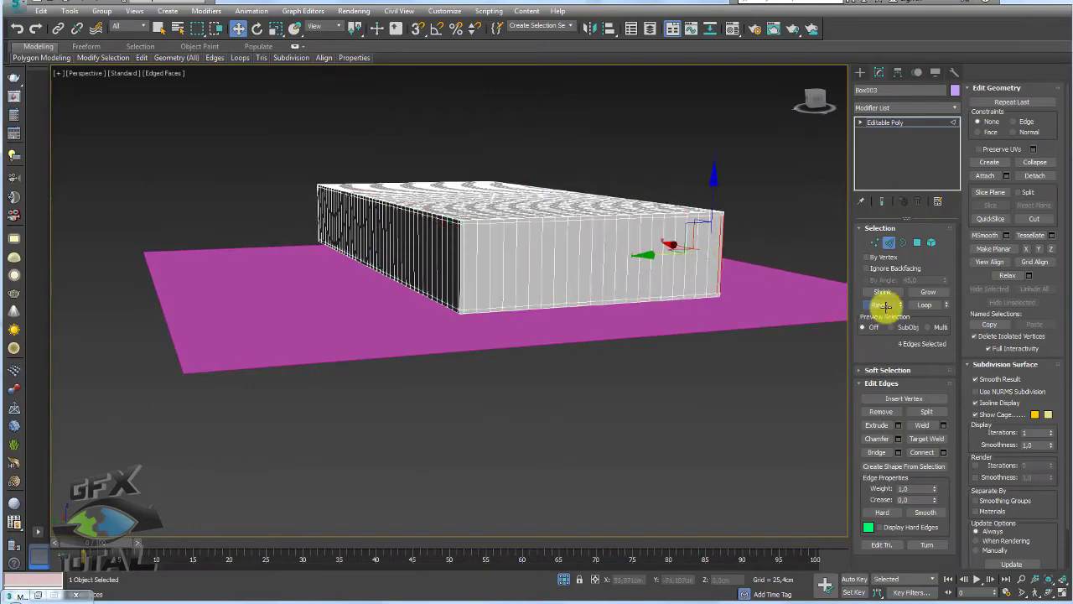
pyautogui.click(882, 304)
pyautogui.click(941, 452)
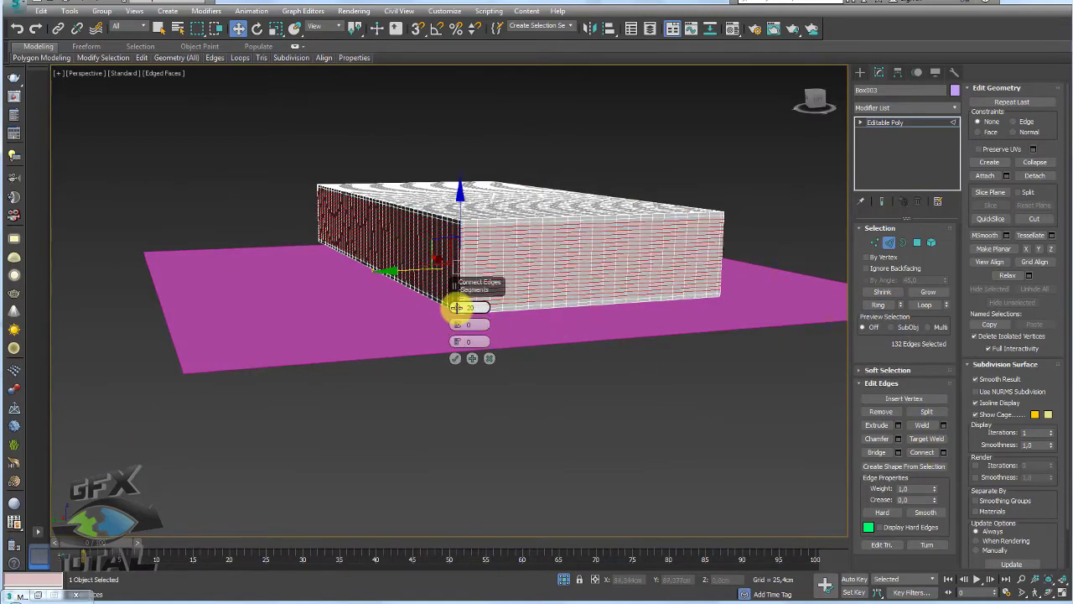
pyautogui.moveTo(455, 308)
pyautogui.mouseDown()
pyautogui.moveTo(453, 339)
pyautogui.moveTo(455, 318)
pyautogui.mouseUp()
pyautogui.click(455, 358)
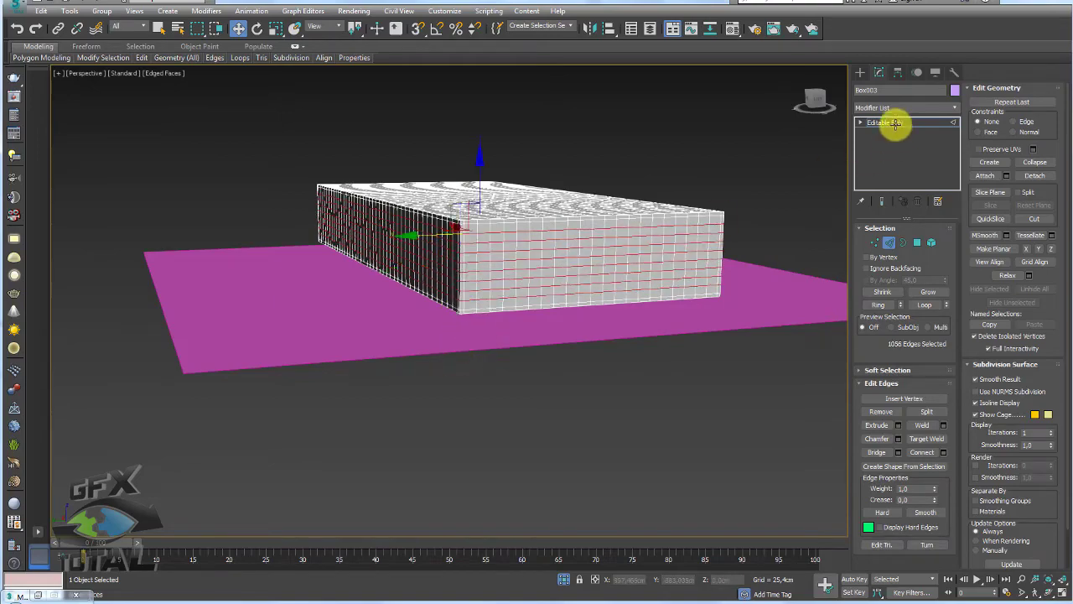
pyautogui.click(896, 123)
pyautogui.moveTo(685, 182)
pyautogui.keyDown('alt'); pyautogui.mouseDown(button='middle')
pyautogui.moveTo(544, 208)
pyautogui.moveTo(568, 242)
pyautogui.moveTo(567, 203)
pyautogui.moveTo(602, 217)
pyautogui.mouseUp(button='middle'); pyautogui.keyUp('alt')
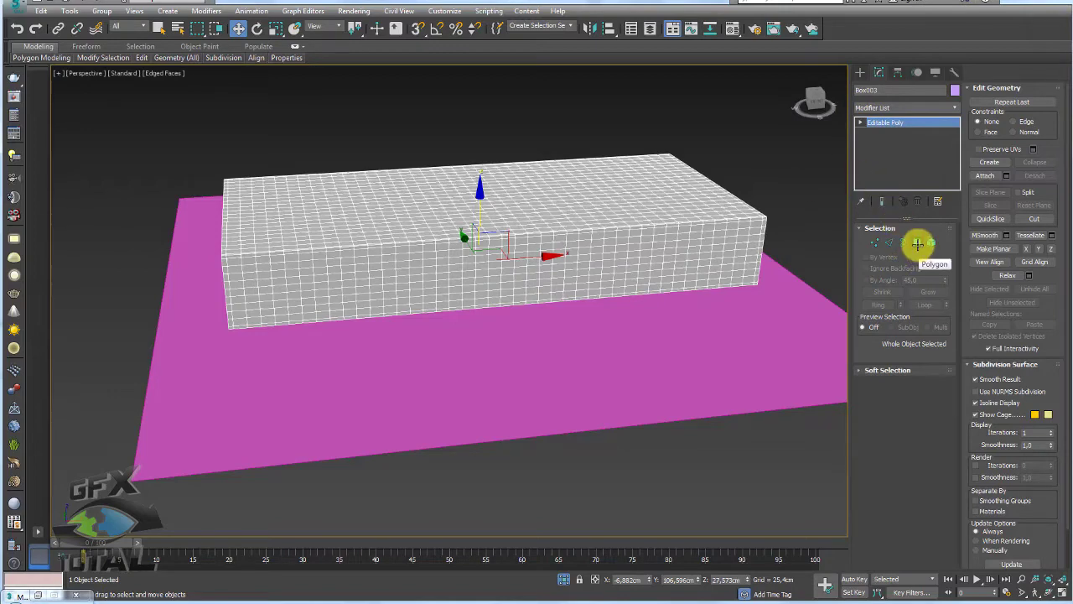
# At Polygon level, window-select the box's top polygons, then deselect them
pyautogui.click(917, 243)
pyautogui.keyDown('alt'); pyautogui.moveTo(697, 249); pyautogui.dragTo(690, 230, button='middle'); pyautogui.keyUp('alt')
pyautogui.moveTo(126, 148)
pyautogui.mouseDown()
pyautogui.moveTo(536, 197)
pyautogui.moveTo(807, 202)
pyautogui.mouseUp()
pyautogui.keyDown('alt'); pyautogui.moveTo(685, 248); pyautogui.dragTo(817, 242, button='middle'); pyautogui.keyUp('alt')
pyautogui.click(808, 206)
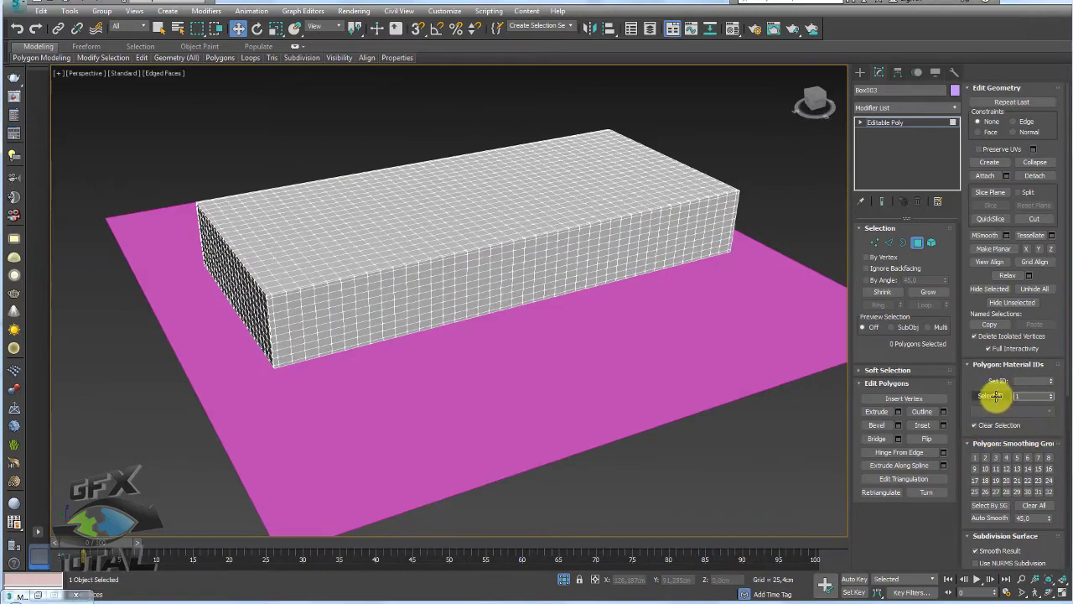
# Select polygons by material ID 2 (top) and ID 3 (ends), then return to object level
pyautogui.click(991, 395)
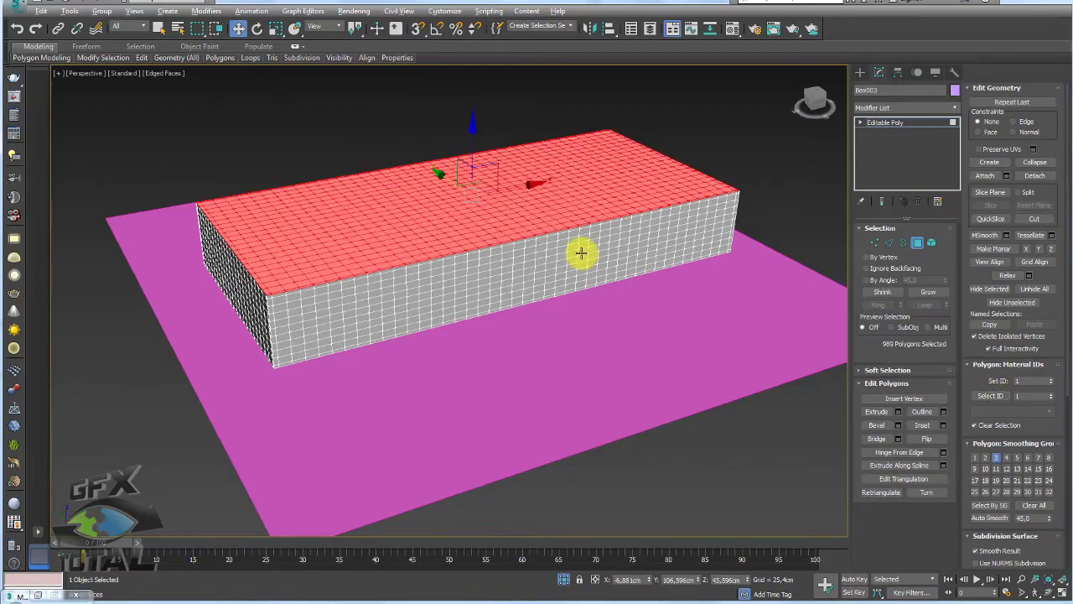
pyautogui.moveTo(581, 254)
pyautogui.keyDown('alt'); pyautogui.mouseDown(button='middle')
pyautogui.moveTo(587, 326)
pyautogui.moveTo(580, 247)
pyautogui.mouseUp(button='middle'); pyautogui.keyUp('alt')
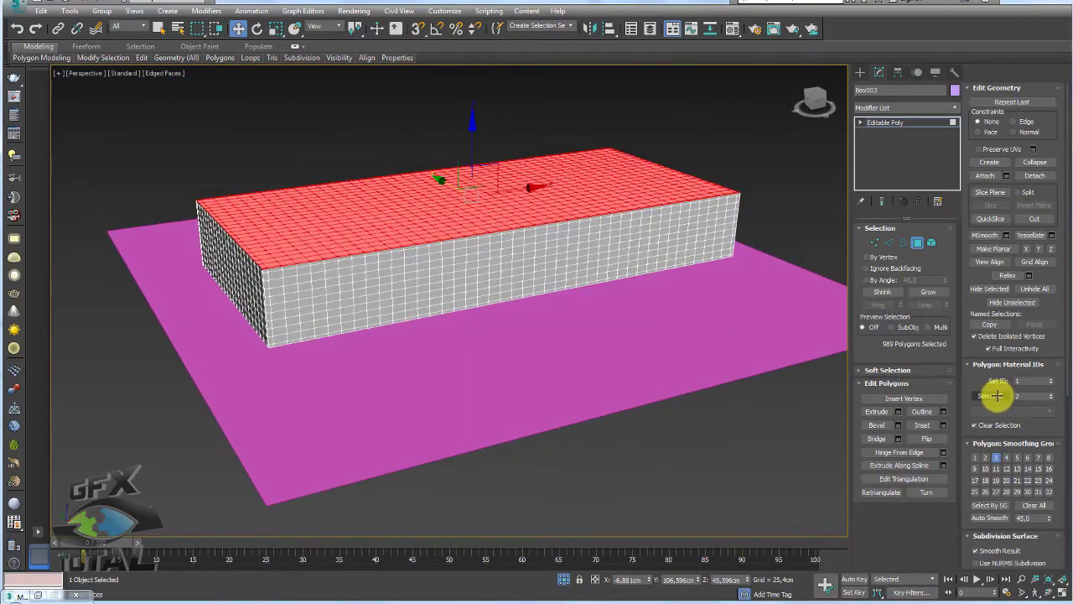
pyautogui.moveTo(757, 307)
pyautogui.keyDown('alt'); pyautogui.mouseDown(button='middle')
pyautogui.moveTo(693, 273)
pyautogui.moveTo(690, 297)
pyautogui.moveTo(681, 290)
pyautogui.moveTo(688, 283)
pyautogui.moveTo(992, 375)
pyautogui.mouseUp(button='middle'); pyautogui.keyUp('alt')
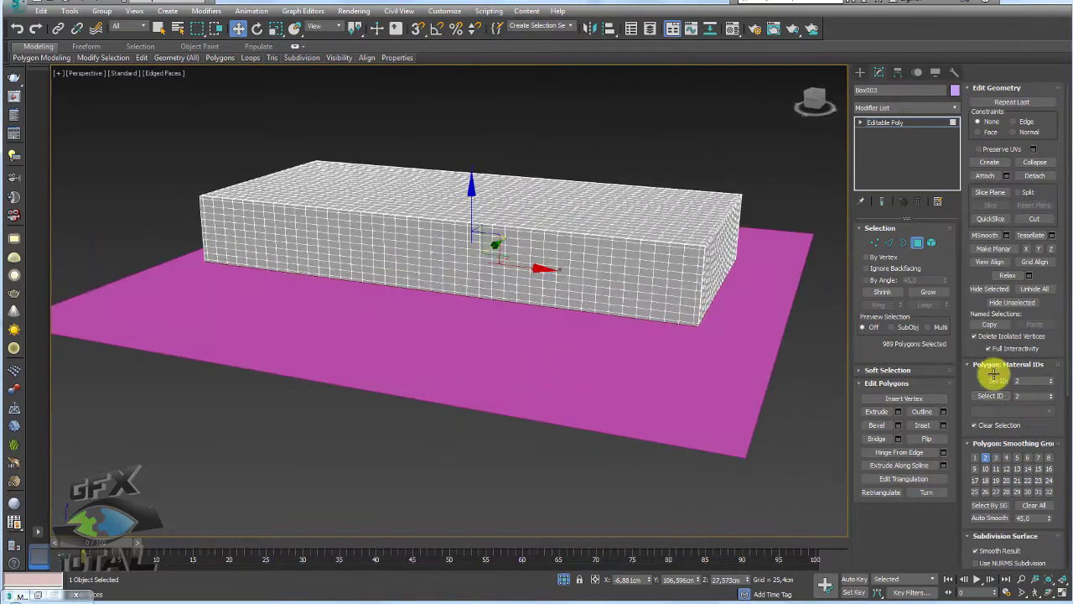
pyautogui.click(1051, 392)
pyautogui.click(986, 393)
pyautogui.moveTo(743, 321)
pyautogui.keyDown('alt'); pyautogui.mouseDown(button='middle')
pyautogui.moveTo(822, 311)
pyautogui.moveTo(750, 351)
pyautogui.moveTo(712, 328)
pyautogui.mouseUp(button='middle'); pyautogui.keyUp('alt')
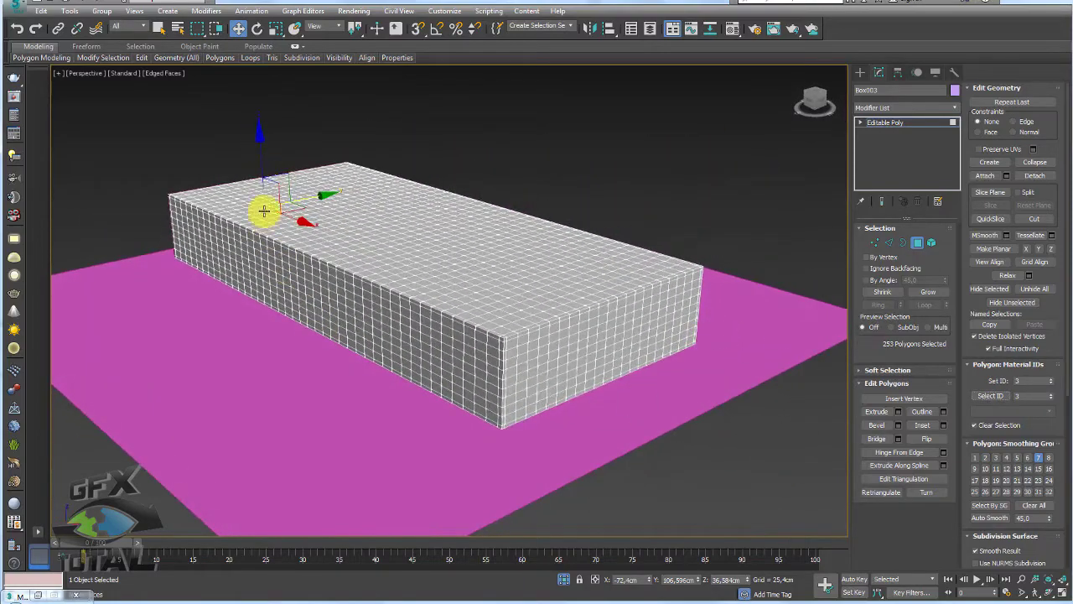
pyautogui.click(871, 126)
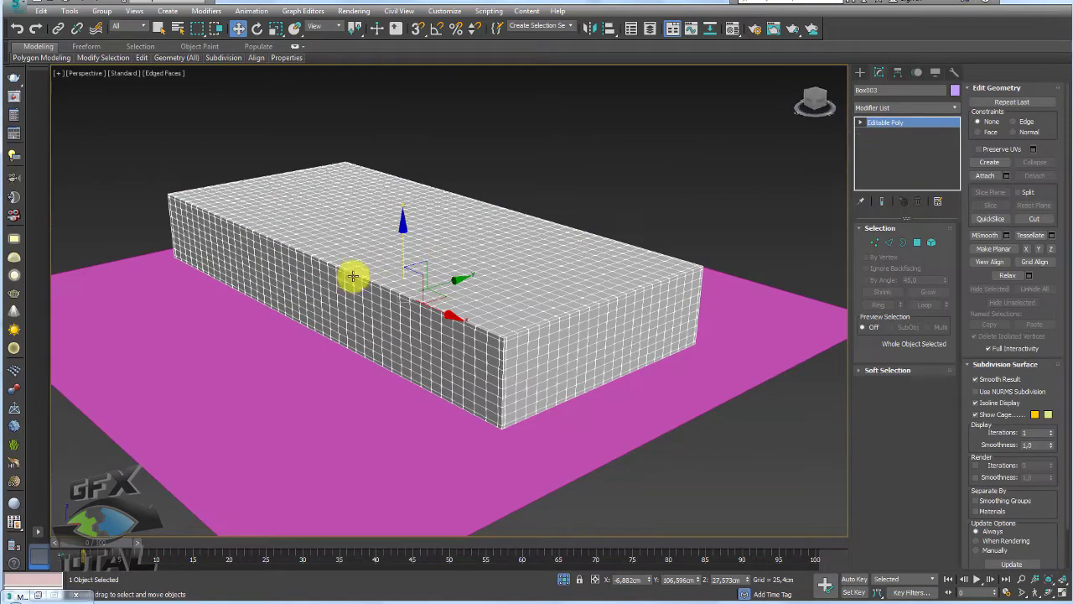
# Orbit around the cushion and ground plane, then select just the cushion box
pyautogui.moveTo(352, 276)
pyautogui.keyDown('alt'); pyautogui.mouseDown(button='middle')
pyautogui.moveTo(428, 292)
pyautogui.moveTo(539, 287)
pyautogui.mouseUp(button='middle'); pyautogui.keyUp('alt')
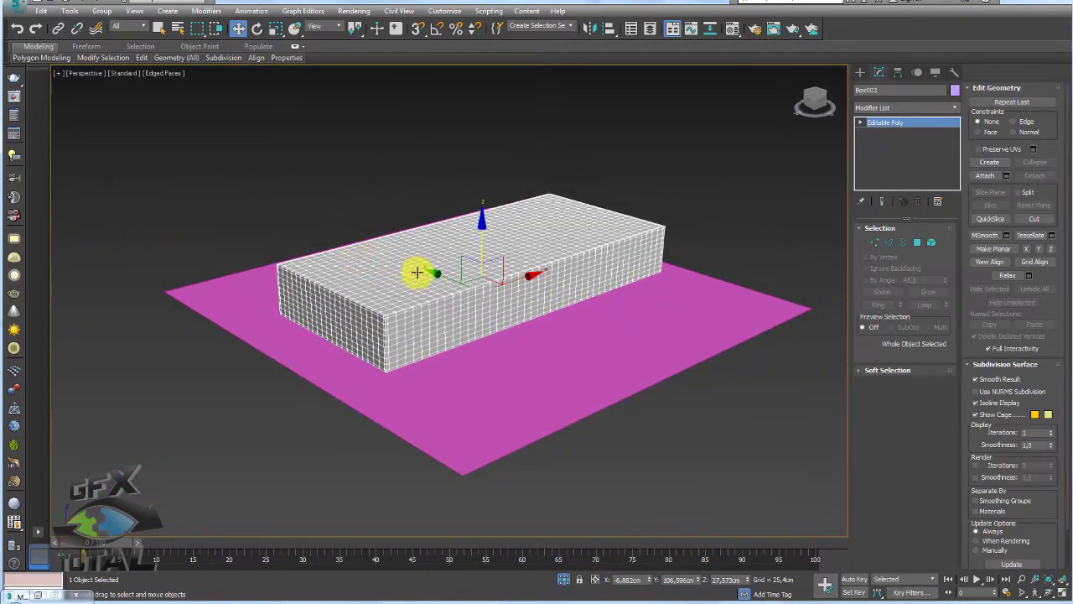
pyautogui.scroll(3, 422, 290)
pyautogui.scroll(3, 649, 343)
pyautogui.scroll(-3, 604, 356)
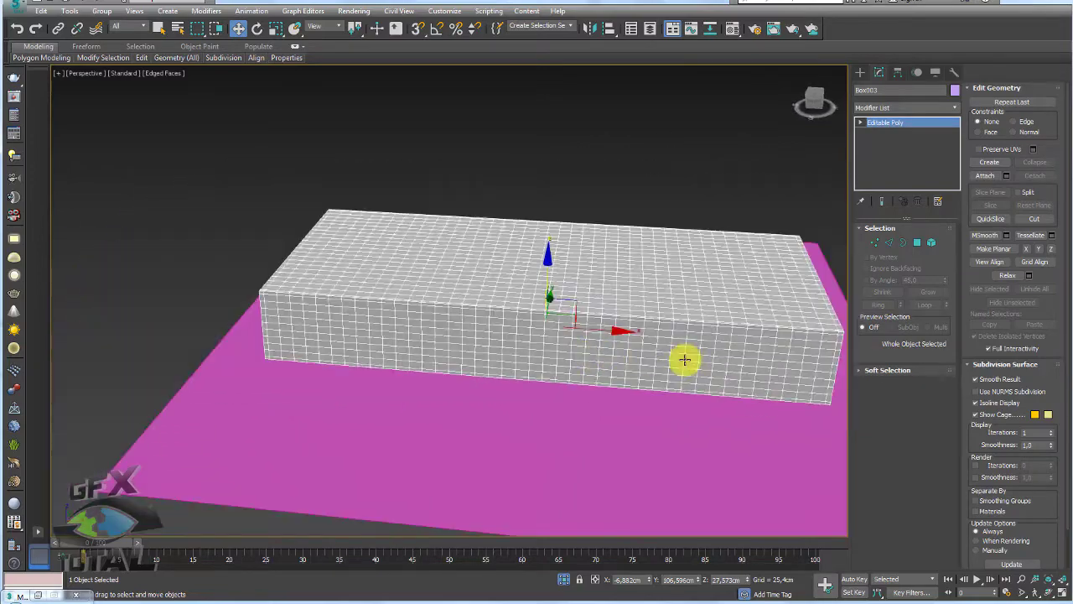
pyautogui.keyDown('alt'); pyautogui.moveTo(685, 360); pyautogui.dragTo(612, 348, button='middle'); pyautogui.keyUp('alt')
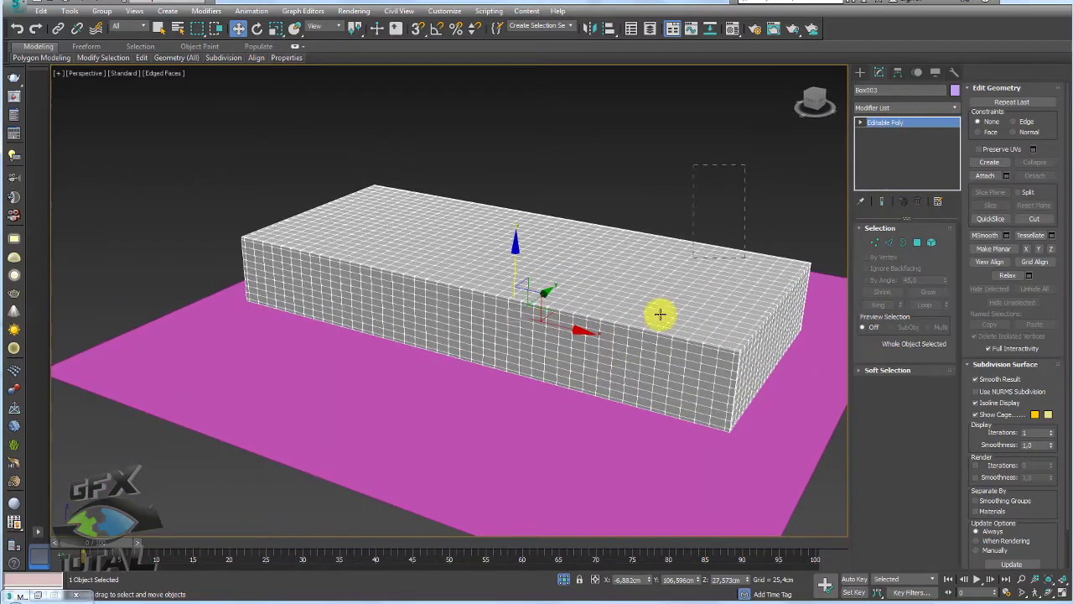
pyautogui.keyDown('ctrl'); pyautogui.click(570, 447); pyautogui.keyUp('ctrl')
pyautogui.scroll(-4, 628, 326)
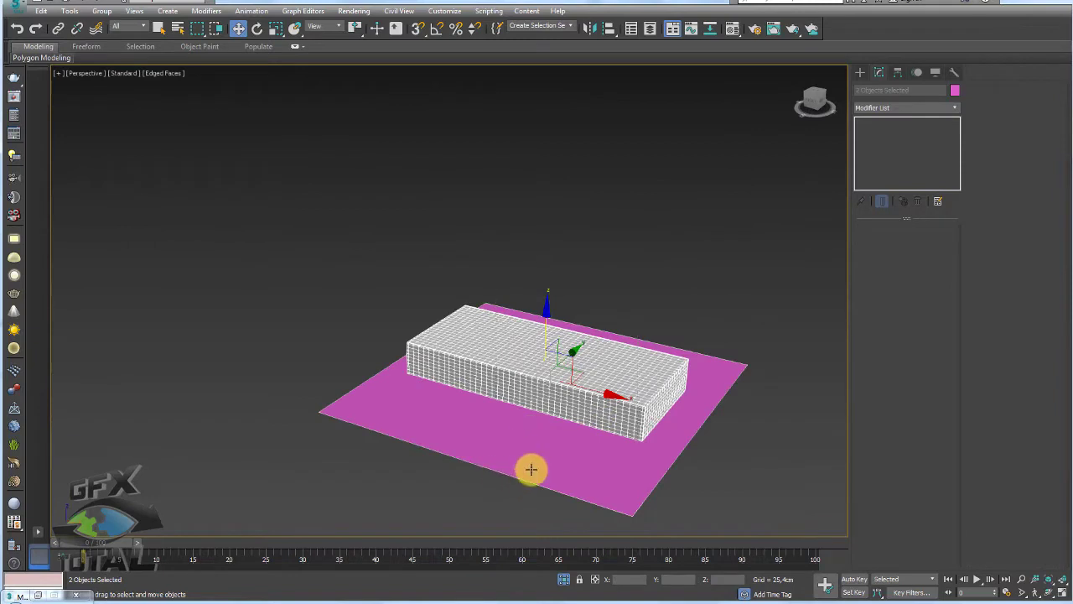
pyautogui.click(607, 380)
pyautogui.write('estofado')
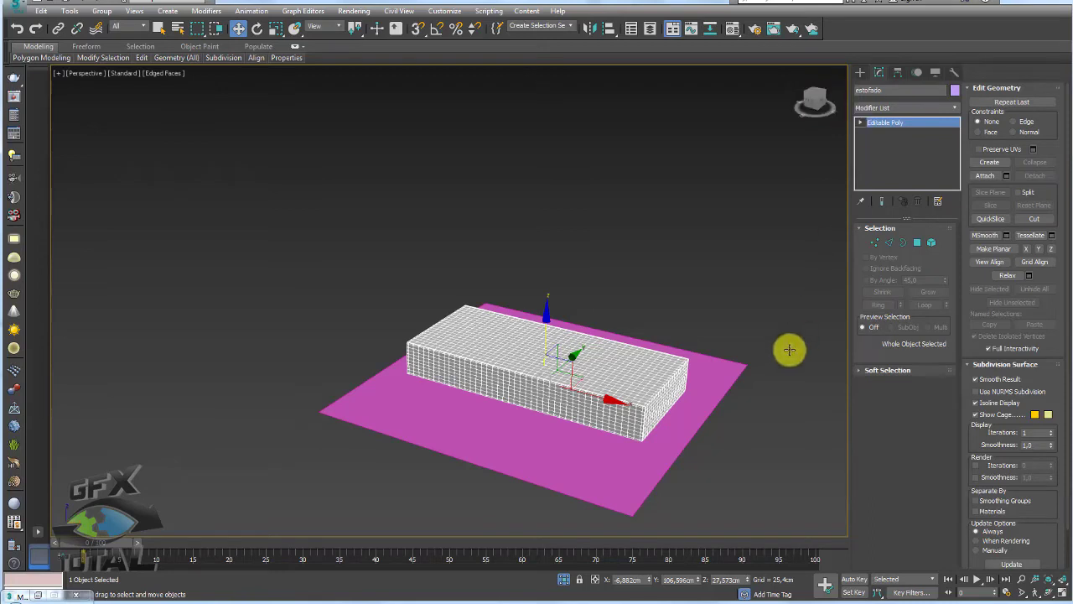
# Rename the pink ground plane to 'piso' and select it together with the box
pyautogui.click(713, 367)
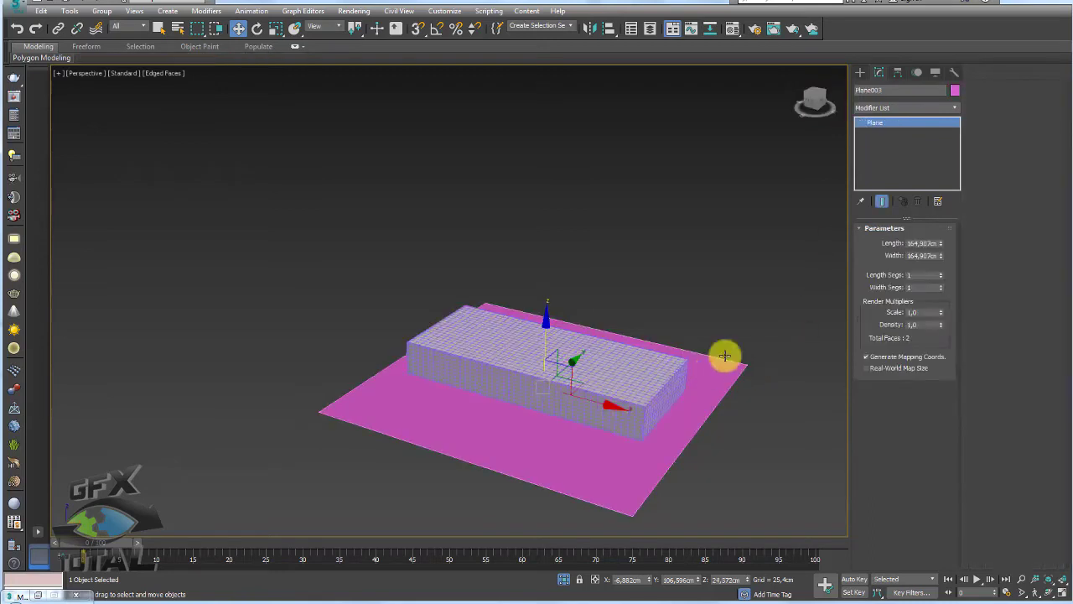
pyautogui.doubleClick(889, 90)
pyautogui.write('piso')
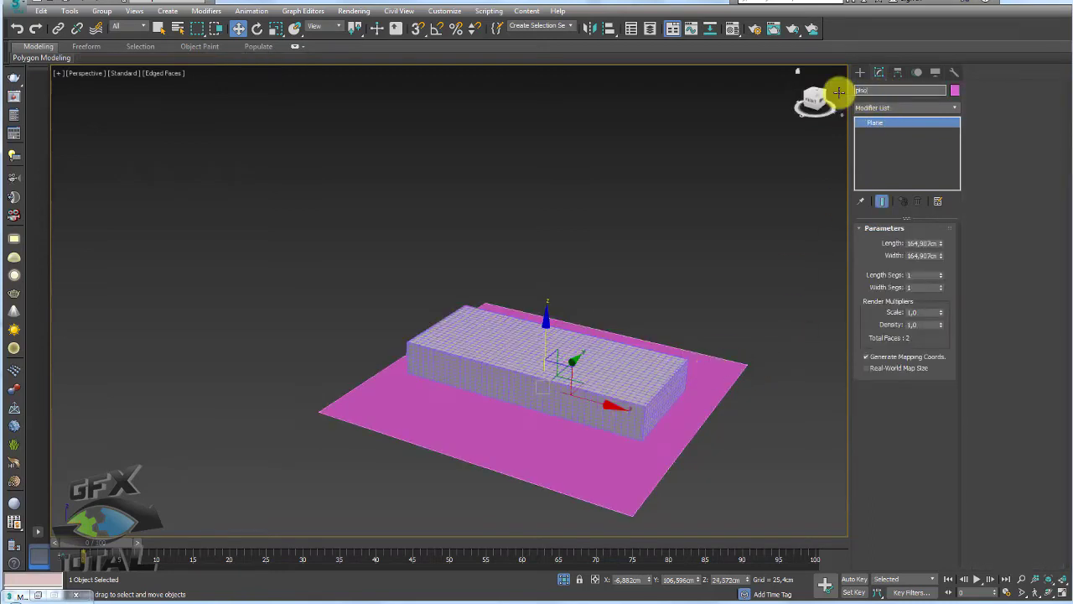
pyautogui.keyDown('ctrl'); pyautogui.click(543, 400); pyautogui.keyUp('ctrl')
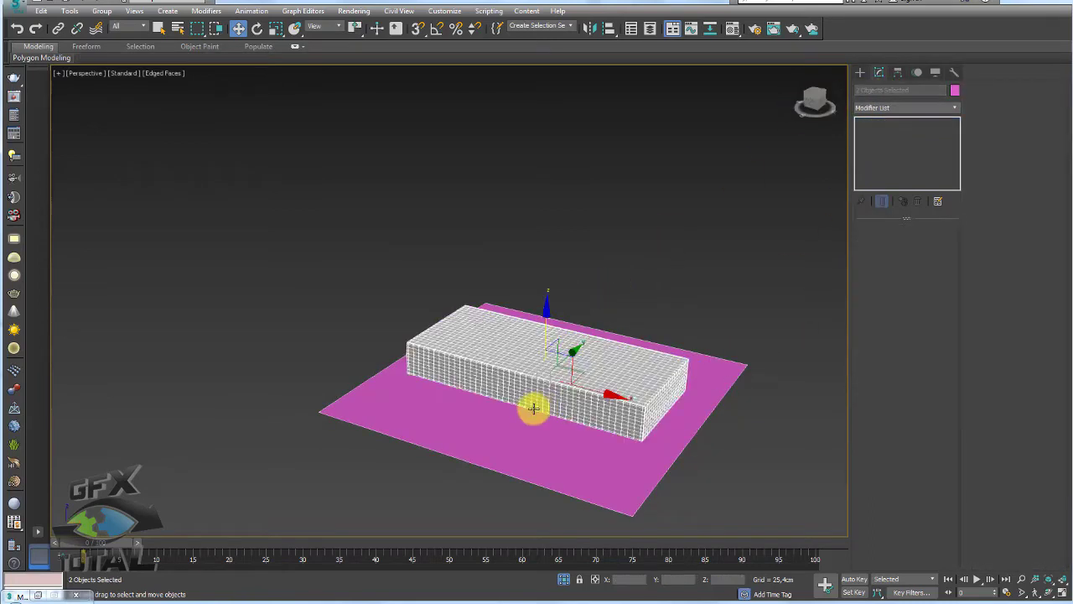
pyautogui.keyDown('alt'); pyautogui.moveTo(532, 408); pyautogui.dragTo(652, 286, button='middle'); pyautogui.keyUp('alt')
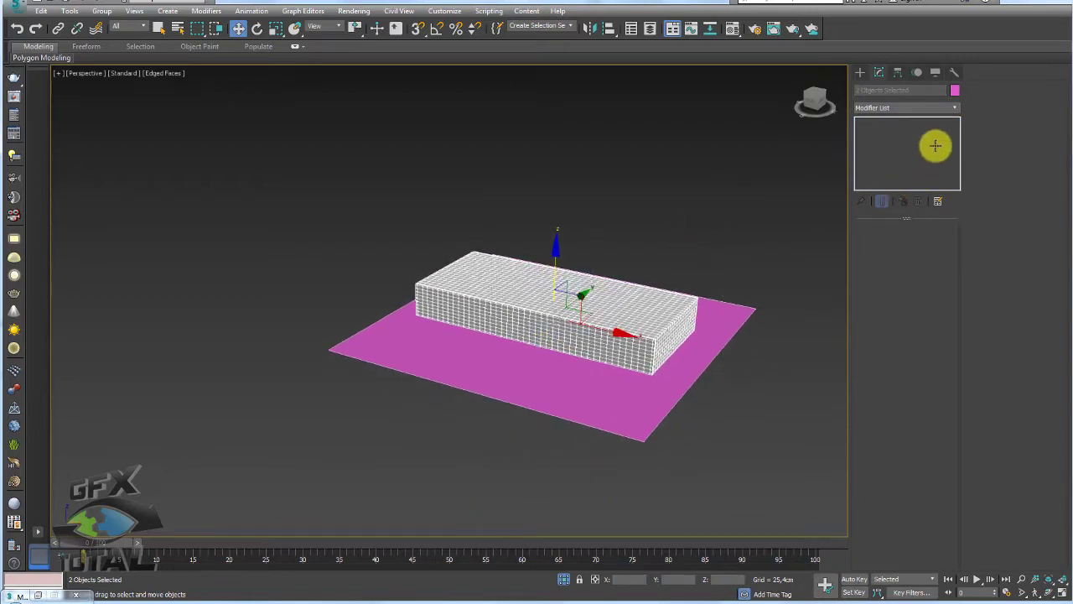
# Apply a Cloth modifier to both the box and the plane
pyautogui.click(956, 107)
pyautogui.scroll(-3, 922, 252)
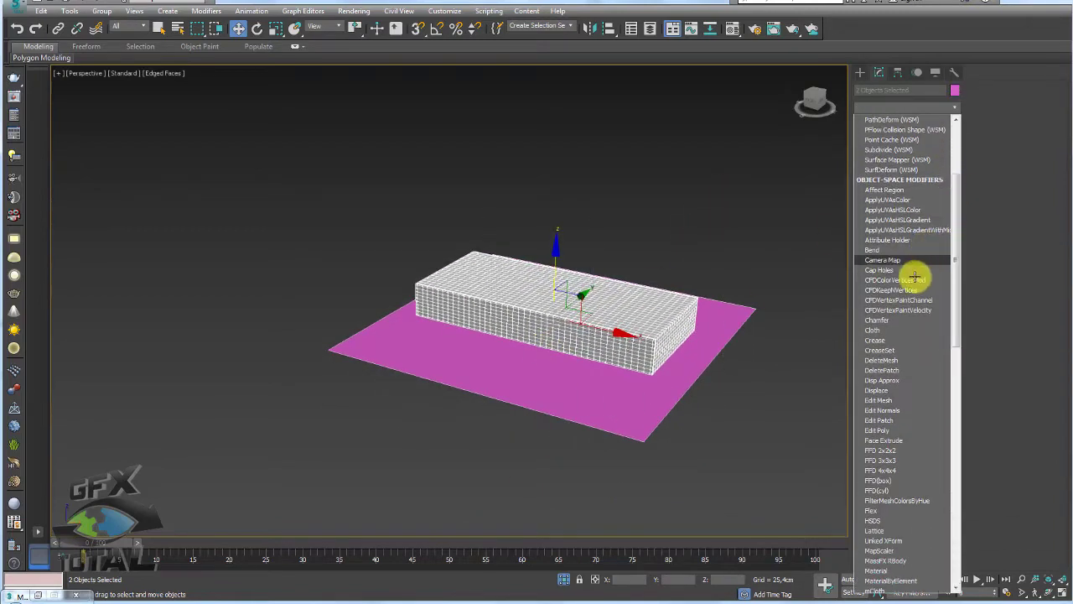
pyautogui.click(880, 326)
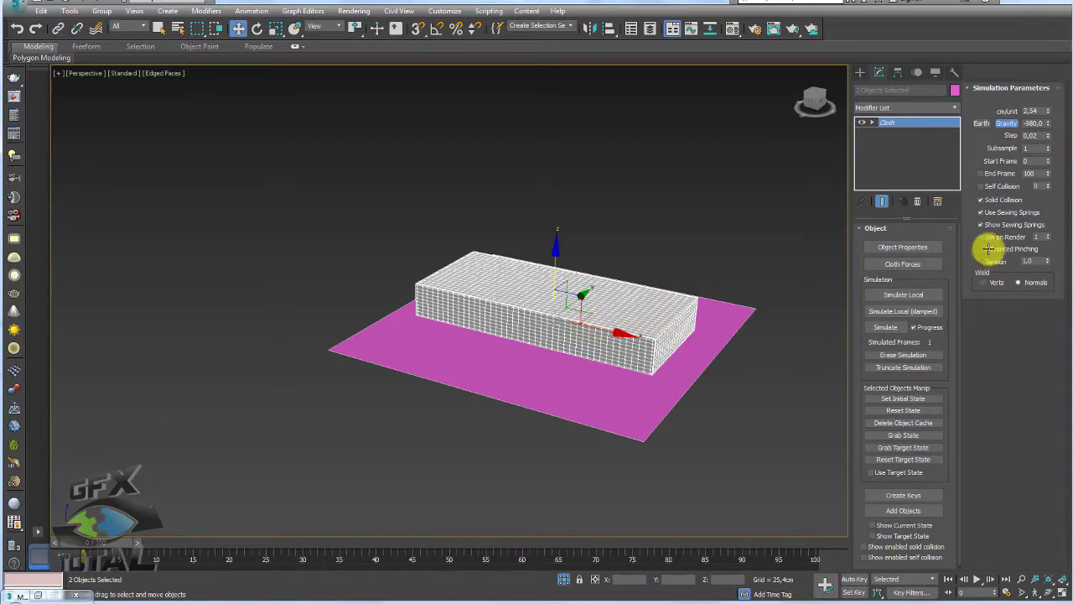
# In Object Properties, make estofado a Cashmere-preset cloth with internal pressure
pyautogui.click(906, 247)
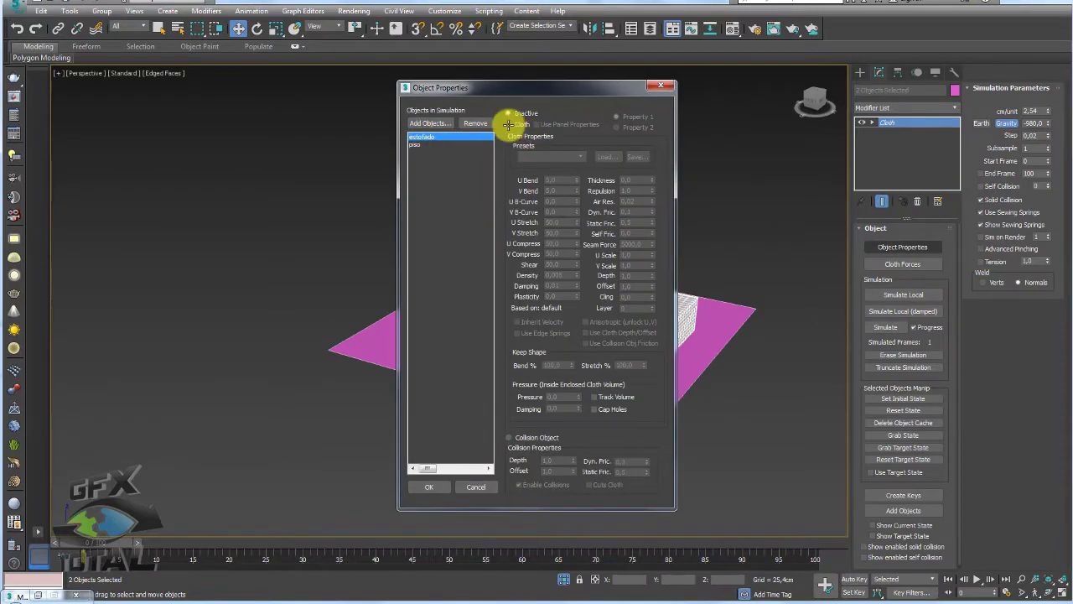
pyautogui.click(415, 144)
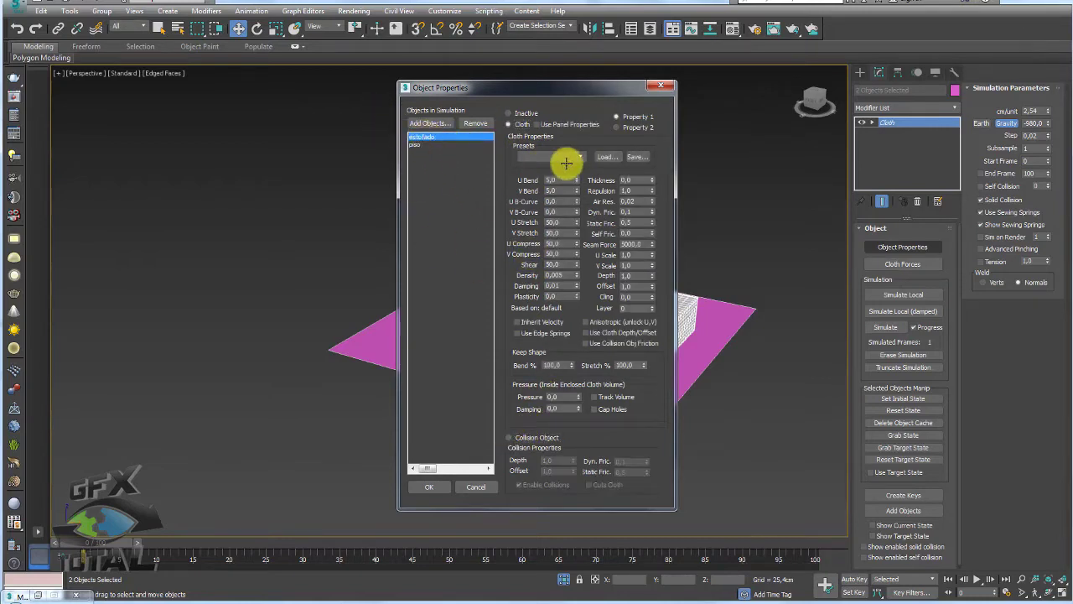
pyautogui.click(577, 155)
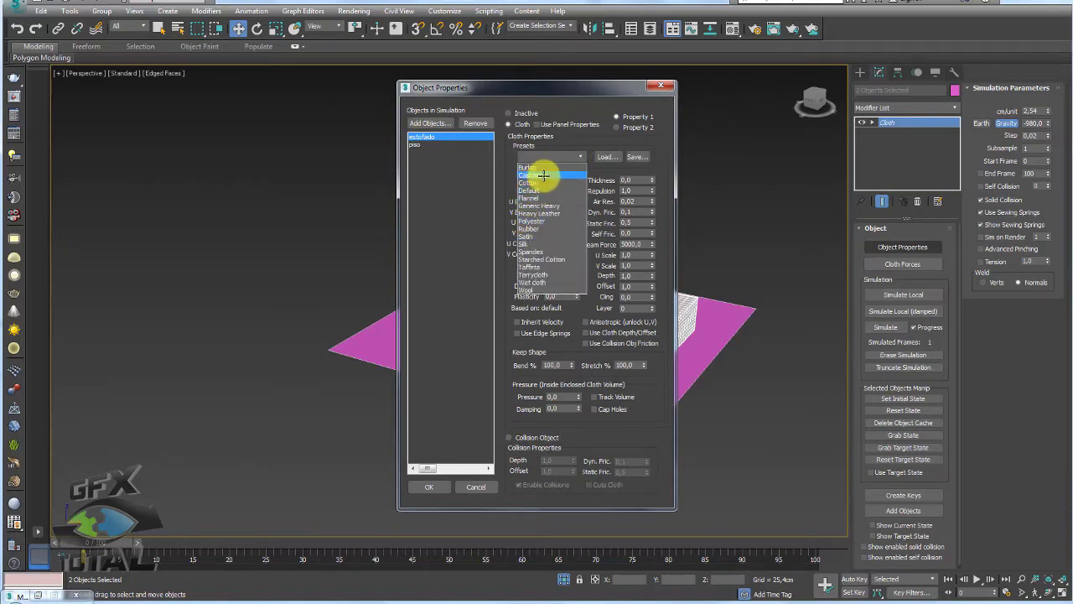
pyautogui.click(544, 175)
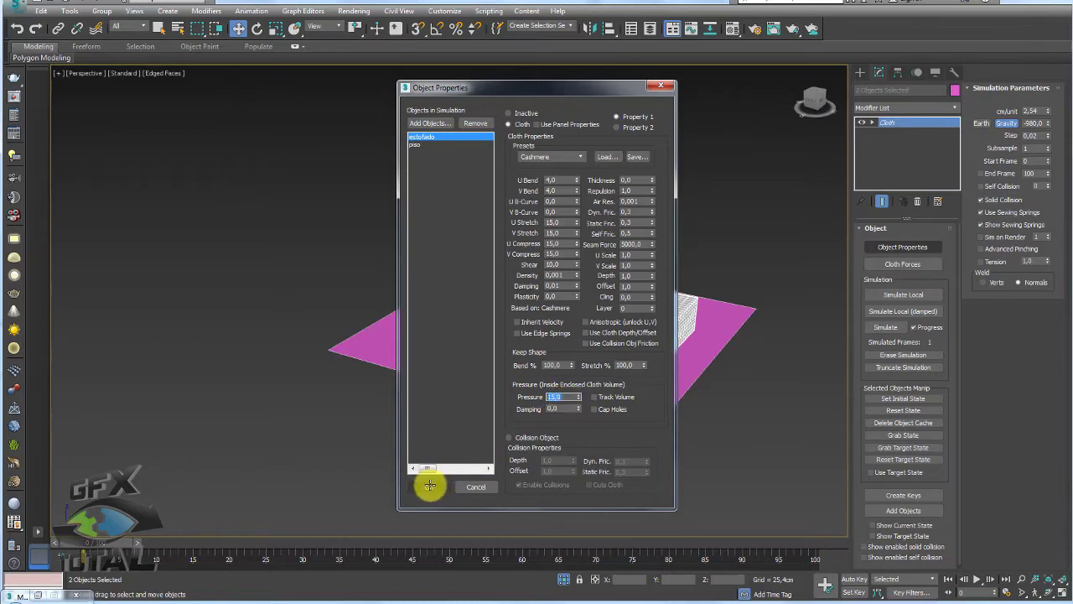
pyautogui.click(430, 487)
pyautogui.keyDown('alt'); pyautogui.moveTo(550, 378); pyautogui.dragTo(665, 390, button='middle'); pyautogui.keyUp('alt')
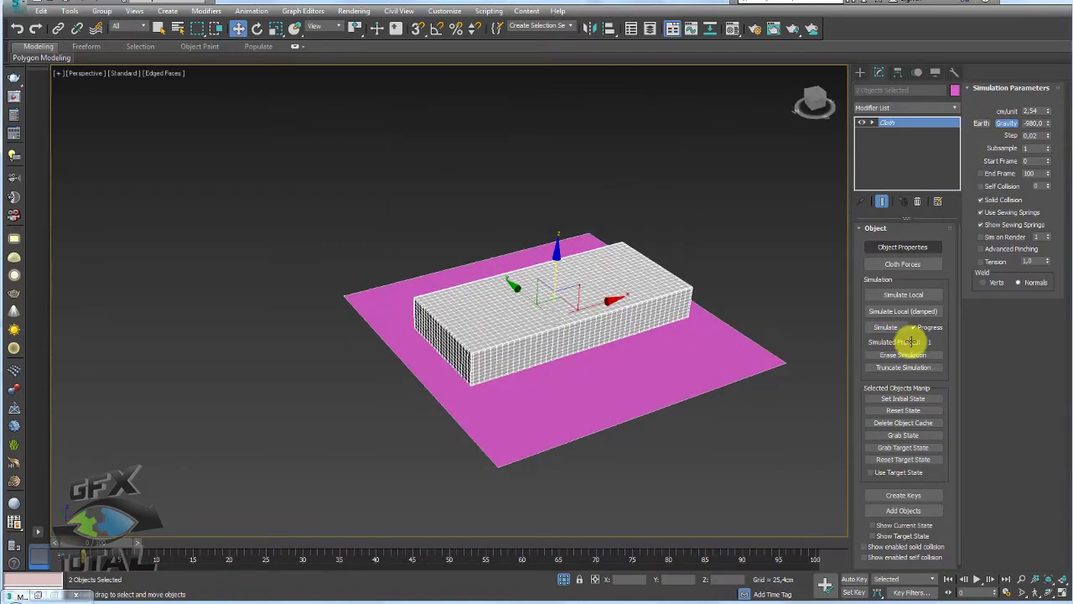
pyautogui.click(886, 327)
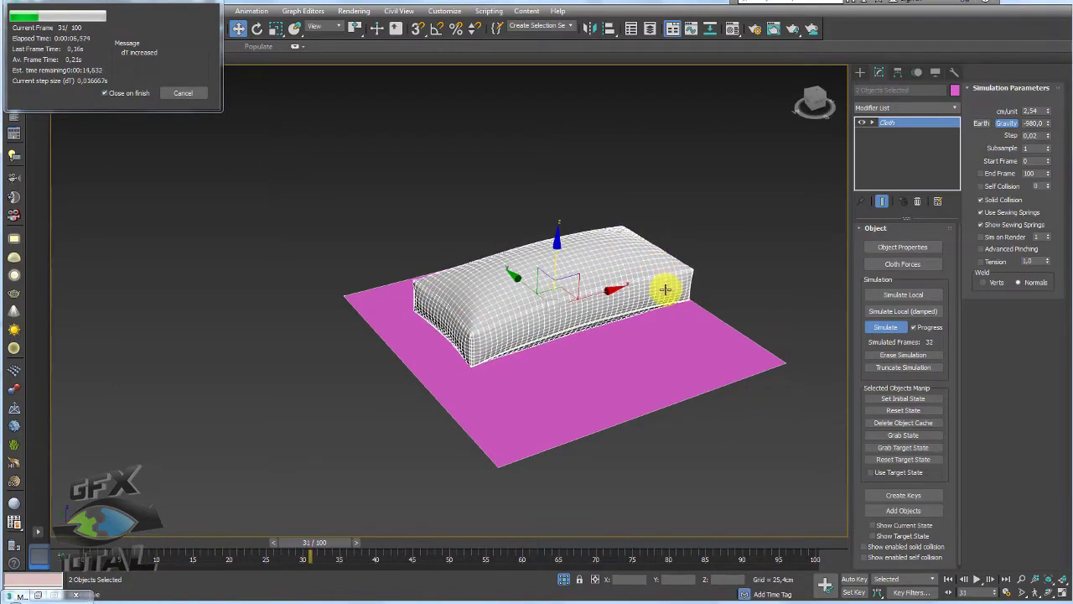
pyautogui.click(184, 92)
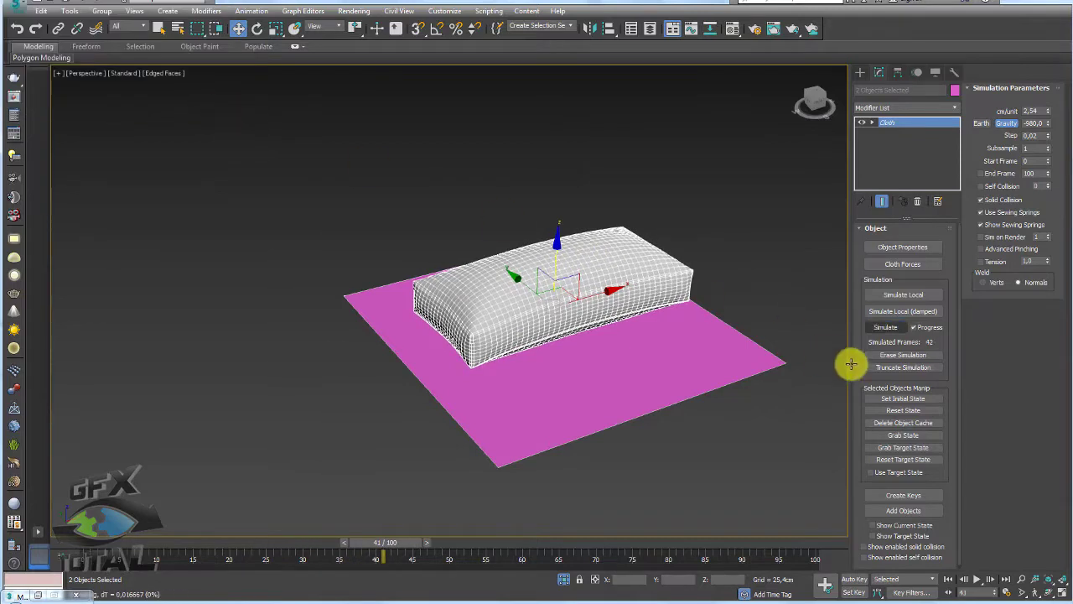
# Erase the previous simulation and change estofado's cloth pressure in Object Properties
pyautogui.click(900, 355)
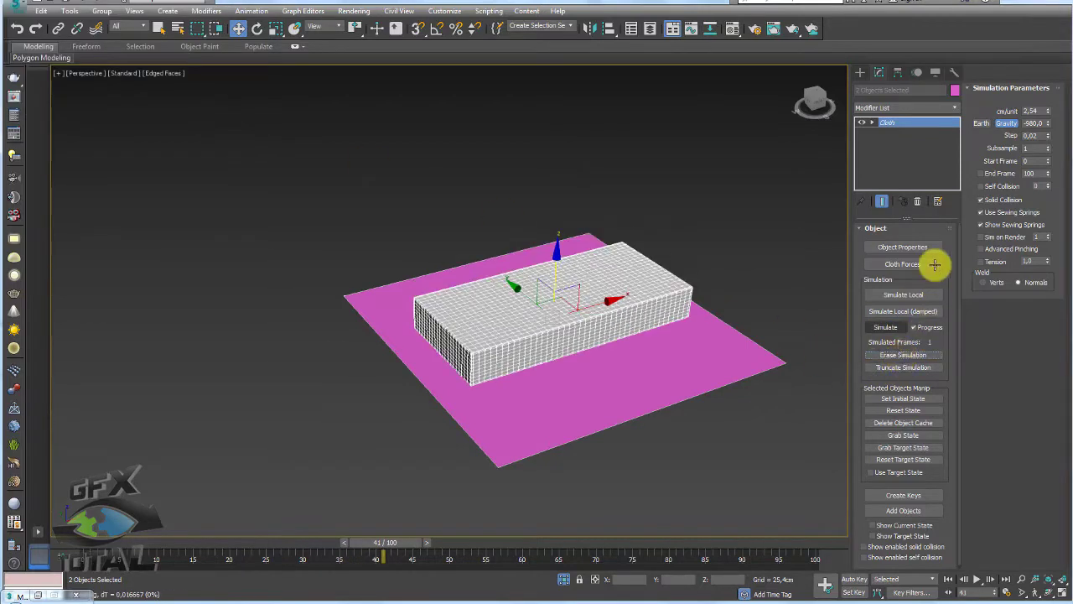
pyautogui.click(895, 246)
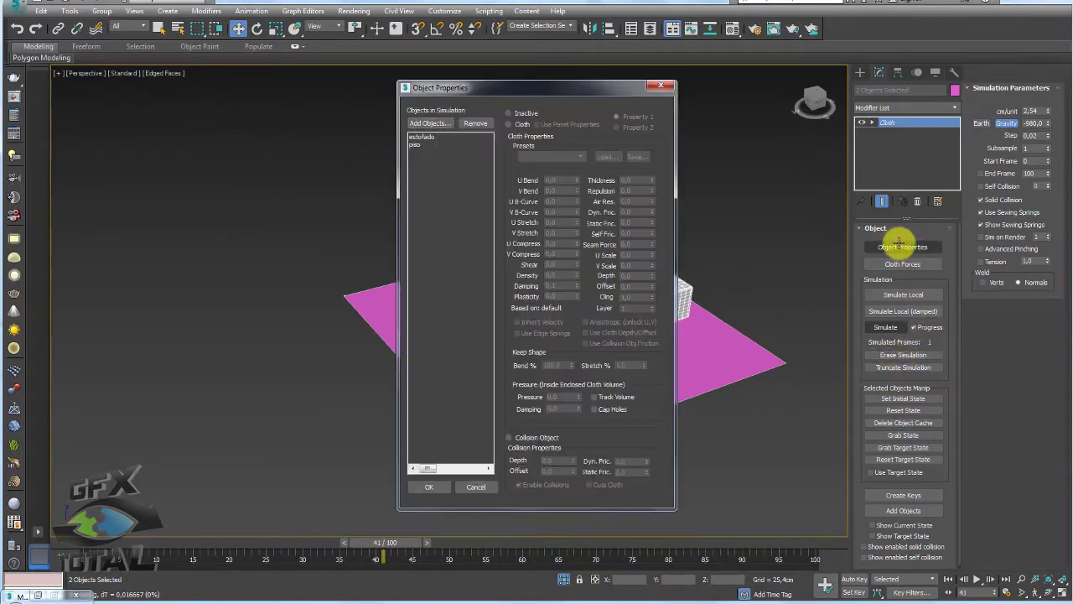
pyautogui.click(421, 137)
pyautogui.write('10')
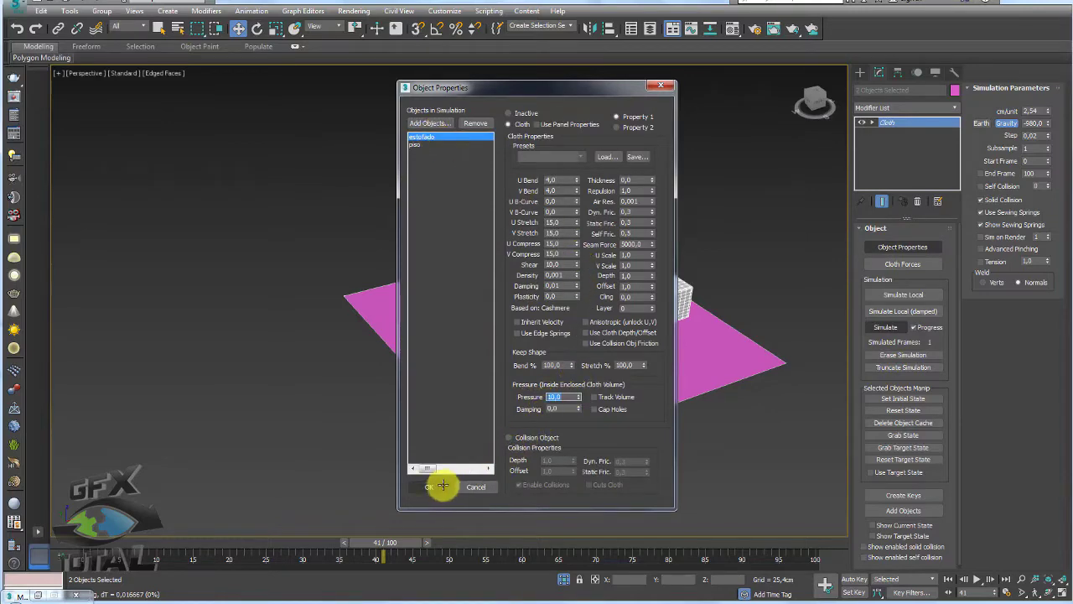
pyautogui.click(436, 487)
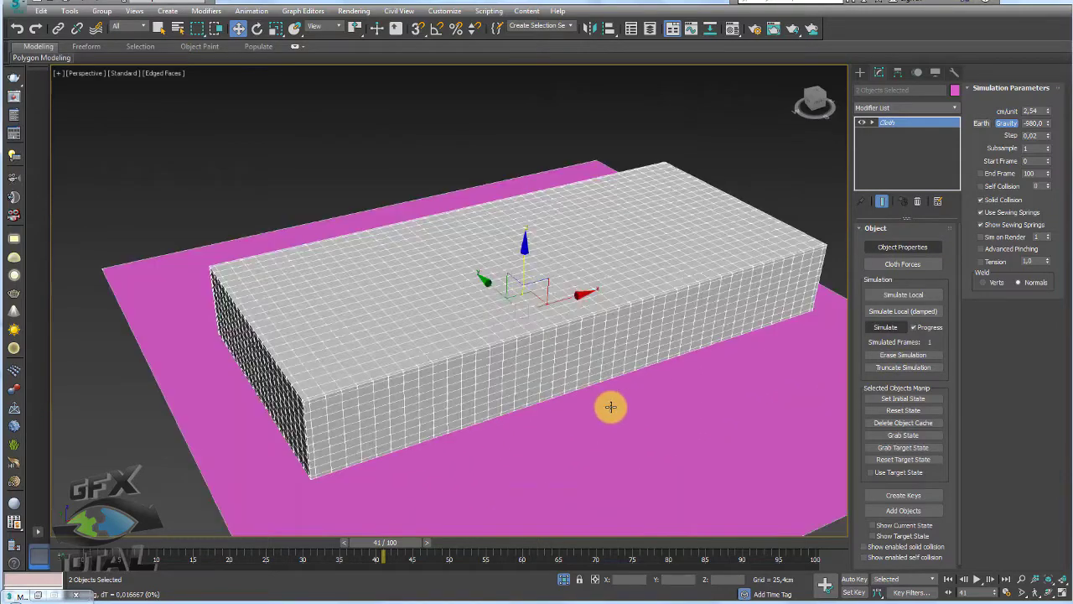
# Run the cloth simulation to about frame 64, stop it, and erase it
pyautogui.keyDown('alt'); pyautogui.moveTo(611, 407); pyautogui.dragTo(621, 391, button='middle'); pyautogui.keyUp('alt')
pyautogui.click(885, 327)
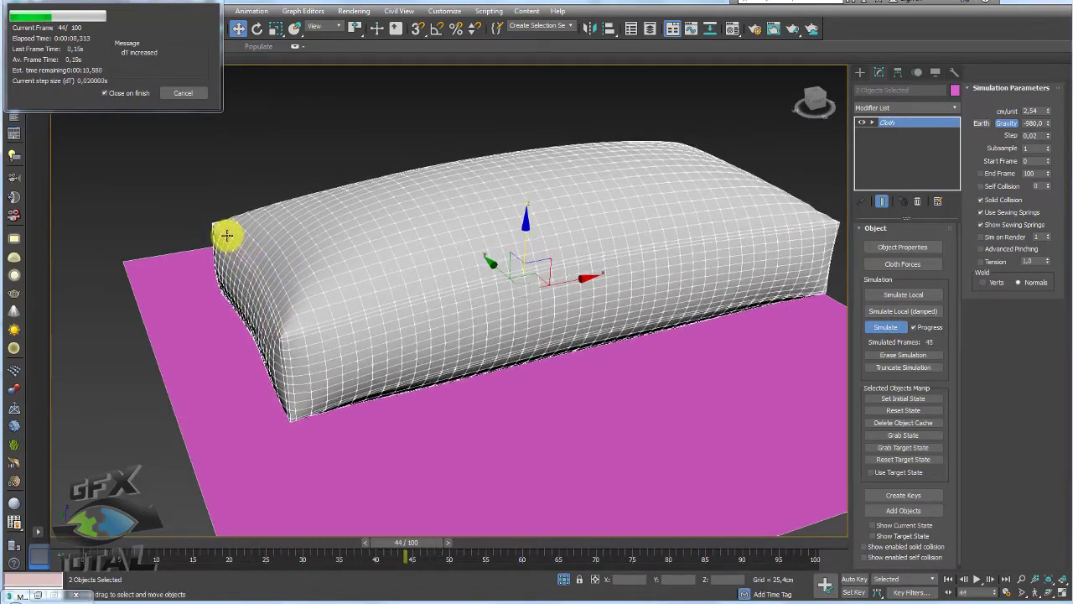
pyautogui.click(181, 93)
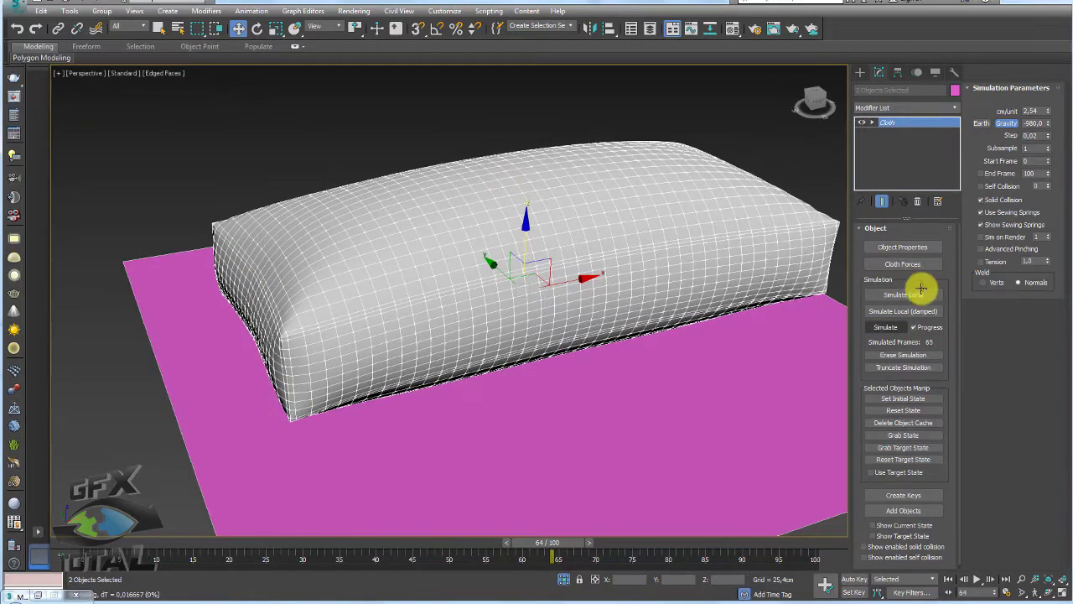
pyautogui.click(905, 354)
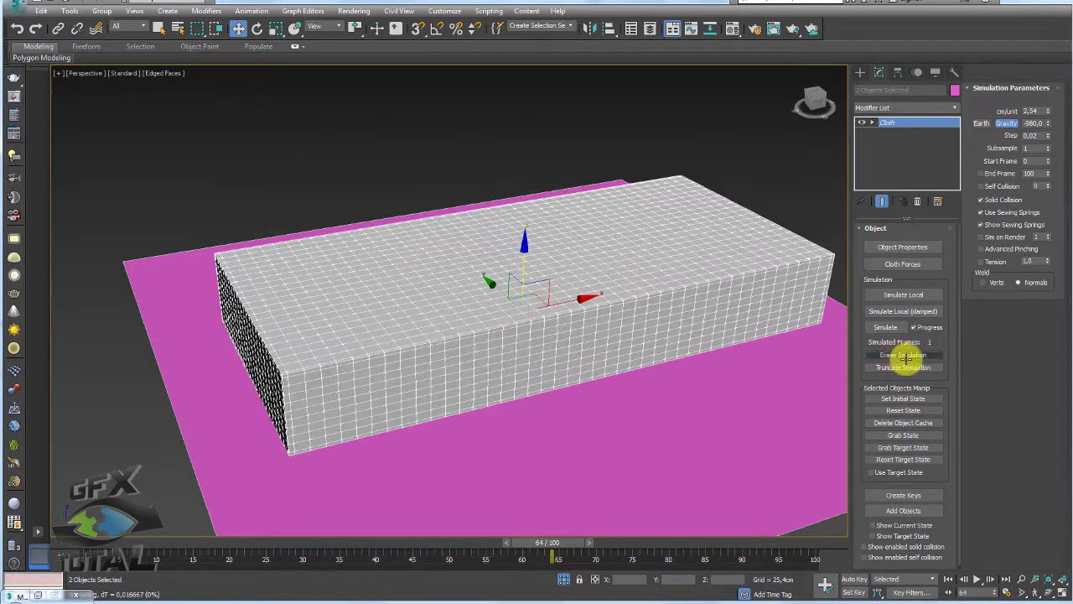
# Re-confirm estofado's cloth properties, simulate to about frame 27, then erase the simulation
pyautogui.click(901, 246)
pyautogui.click(425, 136)
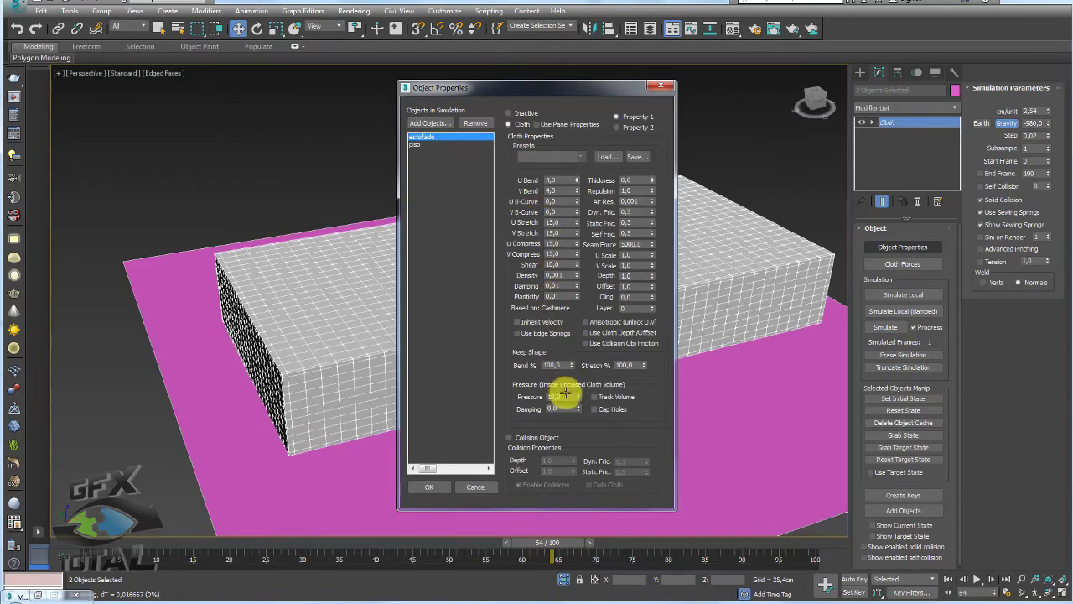
pyautogui.click(429, 487)
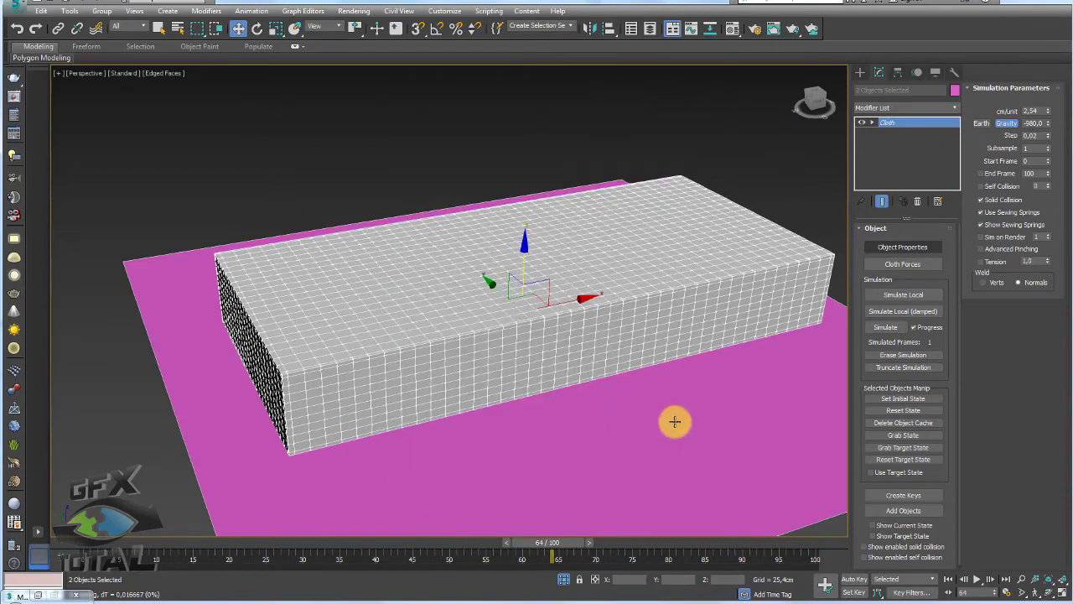
pyautogui.click(889, 327)
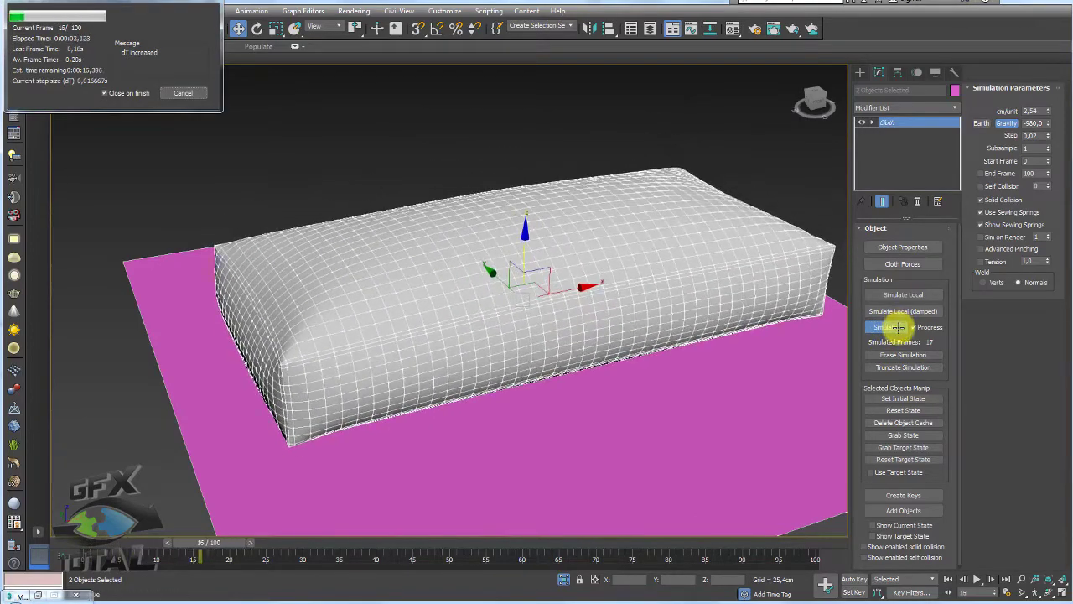
pyautogui.click(183, 93)
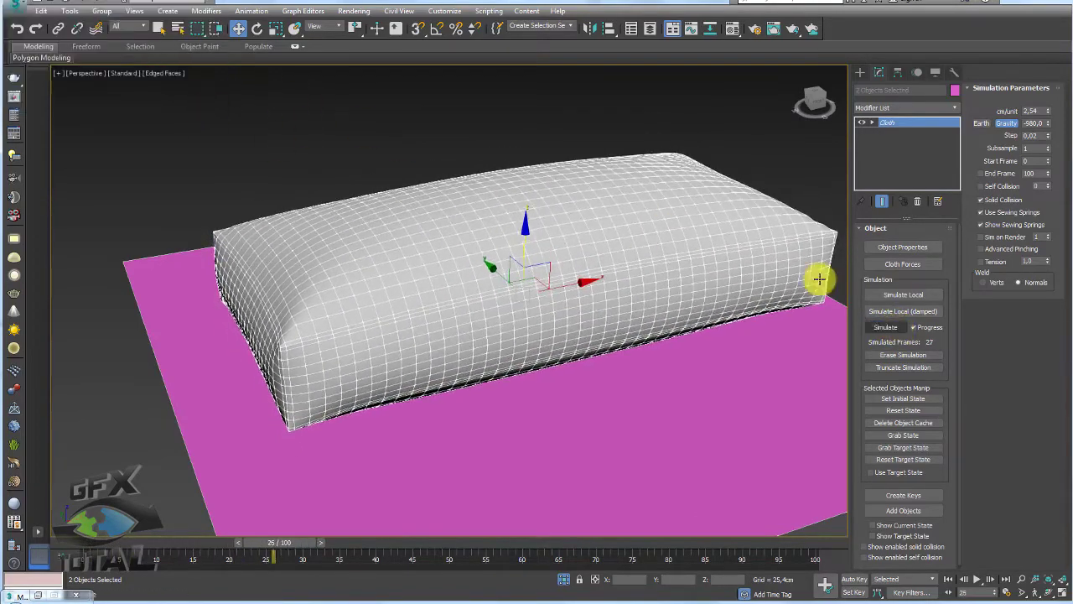
pyautogui.click(896, 355)
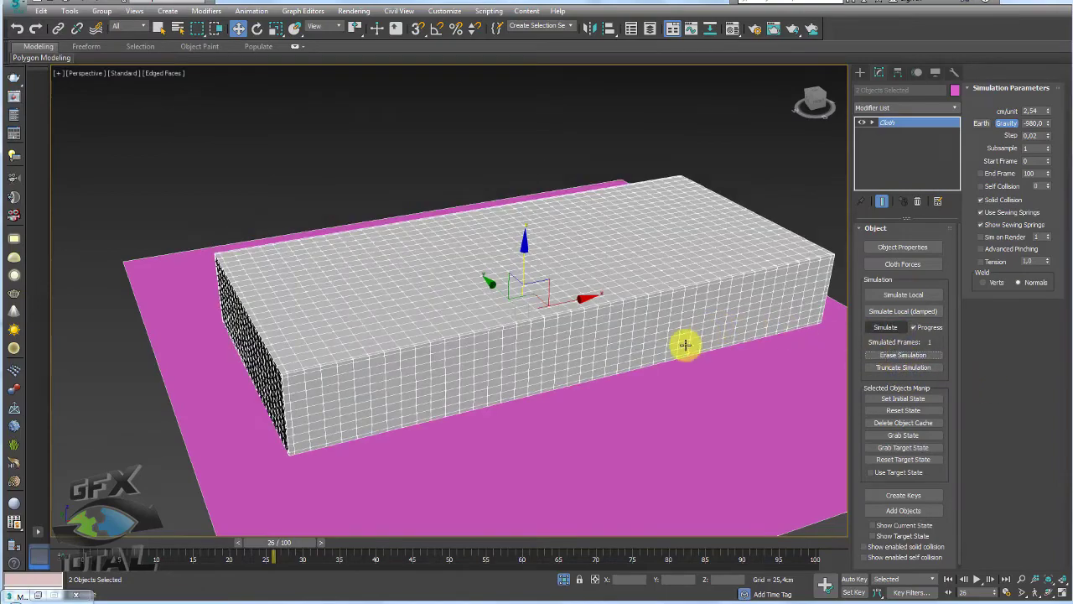
pyautogui.moveTo(686, 344)
pyautogui.keyDown('alt'); pyautogui.mouseDown(button='middle')
pyautogui.moveTo(747, 331)
pyautogui.moveTo(630, 321)
pyautogui.mouseUp(button='middle'); pyautogui.keyUp('alt')
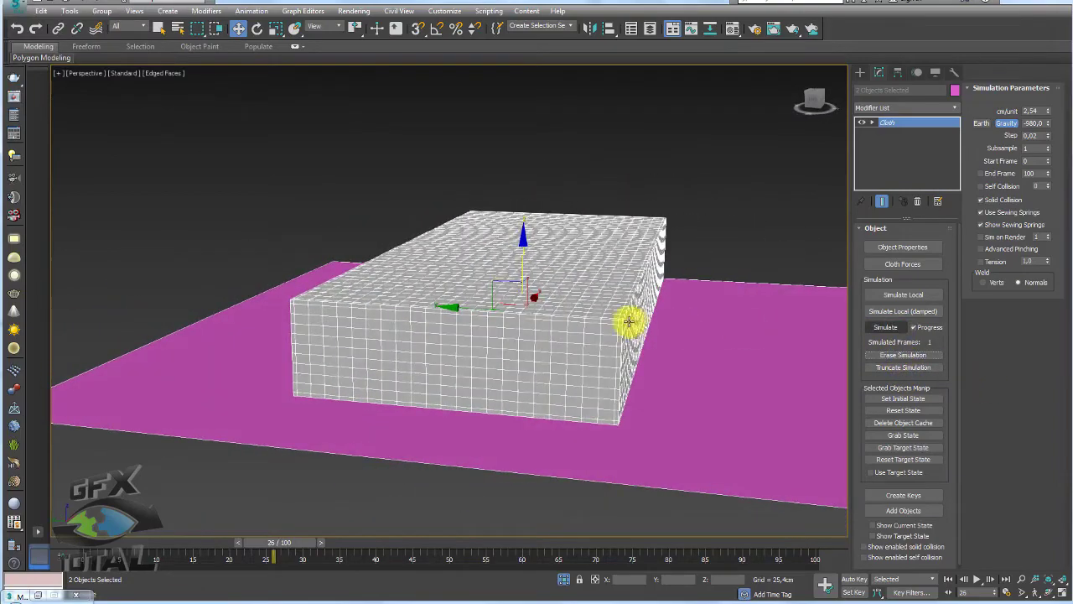
# Put the Cloth modifier at Group level and show the cushion in Front view with Edged Faces
pyautogui.click(892, 132)
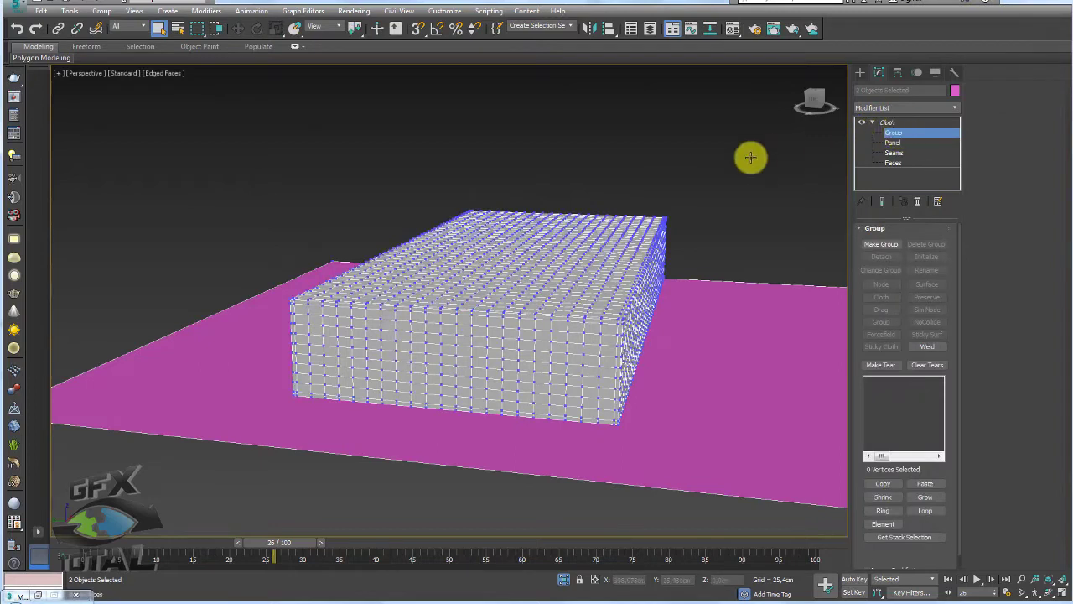
pyautogui.press('f')
pyautogui.scroll(5, 670, 243)
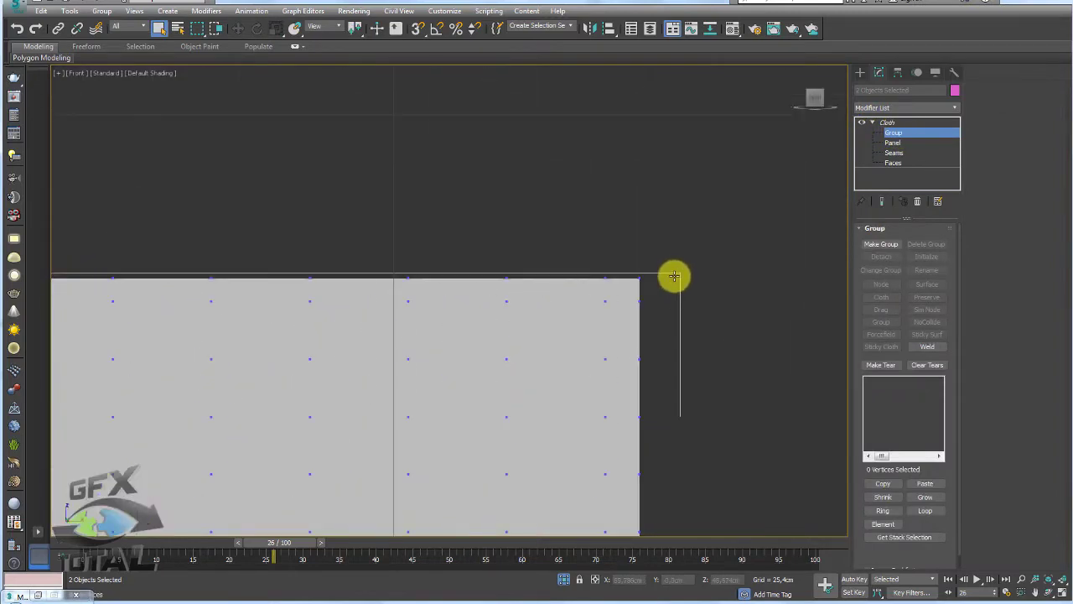
pyautogui.press('F4')
# Box-select the vertices along the cushion box's front edges, including the top-left corner
pyautogui.moveTo(631, 286); pyautogui.dragTo(632, 289)
pyautogui.scroll(-3, 646, 336)
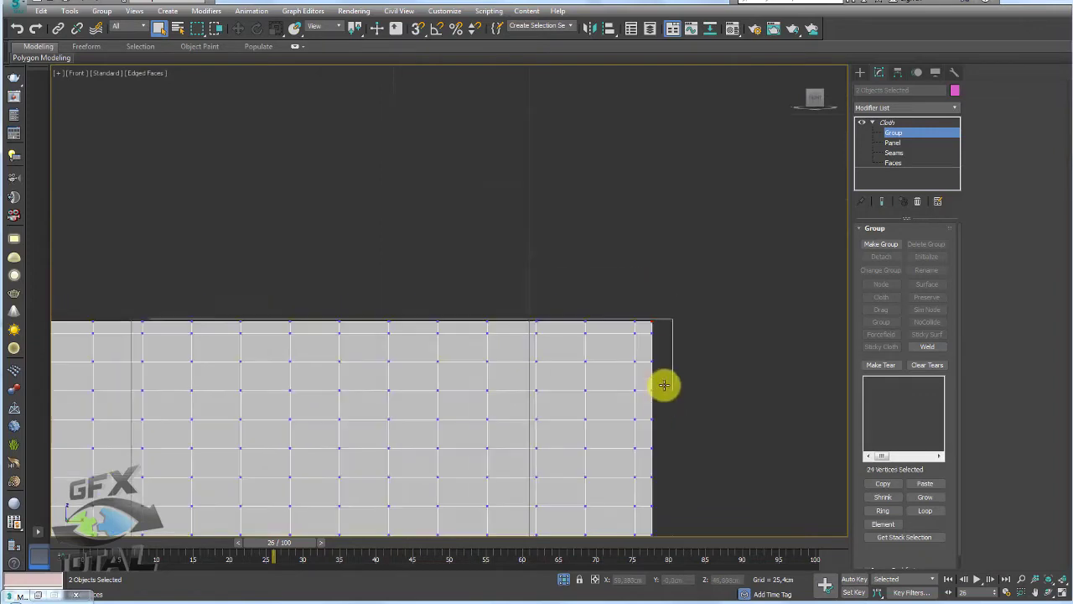
pyautogui.moveTo(663, 383); pyautogui.dragTo(675, 139, button='middle')
pyautogui.keyDown('ctrl'); pyautogui.moveTo(599, 270); pyautogui.dragTo(410, 254); pyautogui.keyUp('ctrl')
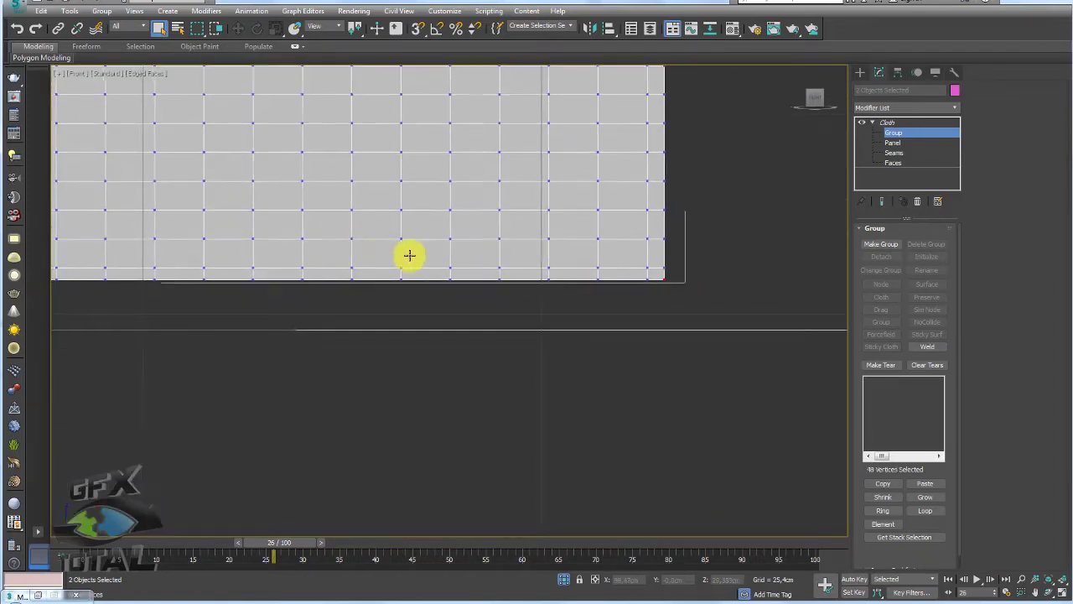
pyautogui.moveTo(410, 254); pyautogui.dragTo(244, 280, button='middle')
pyautogui.scroll(-3, 244, 280)
pyautogui.moveTo(316, 264); pyautogui.dragTo(386, 275, button='middle')
pyautogui.scroll(3, 573, 295)
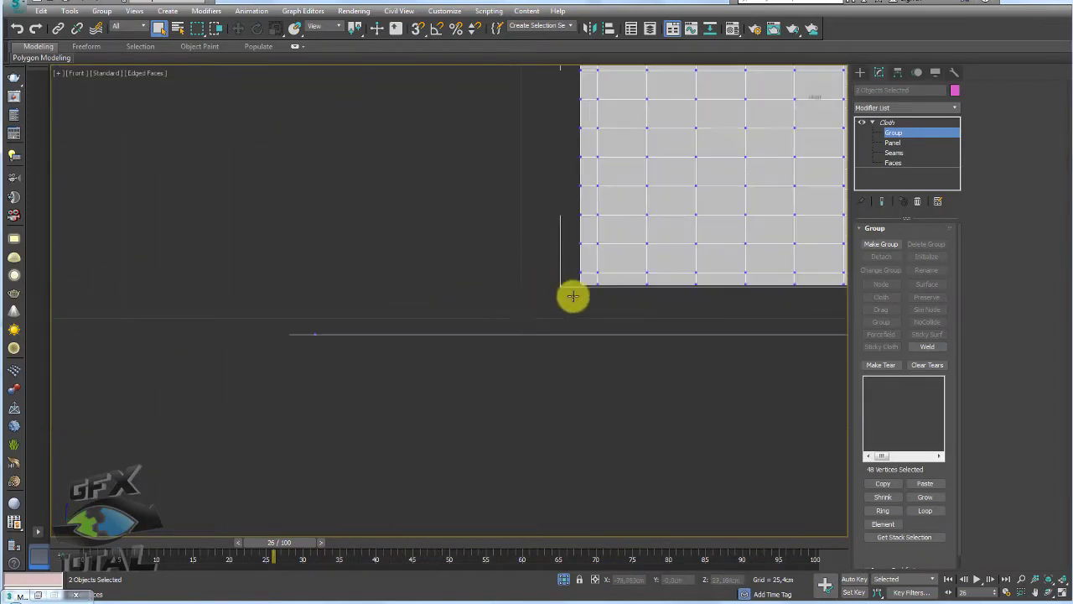
pyautogui.scroll(3, 592, 293)
pyautogui.moveTo(594, 160); pyautogui.dragTo(562, 396, button='middle')
pyautogui.scroll(-2, 553, 369)
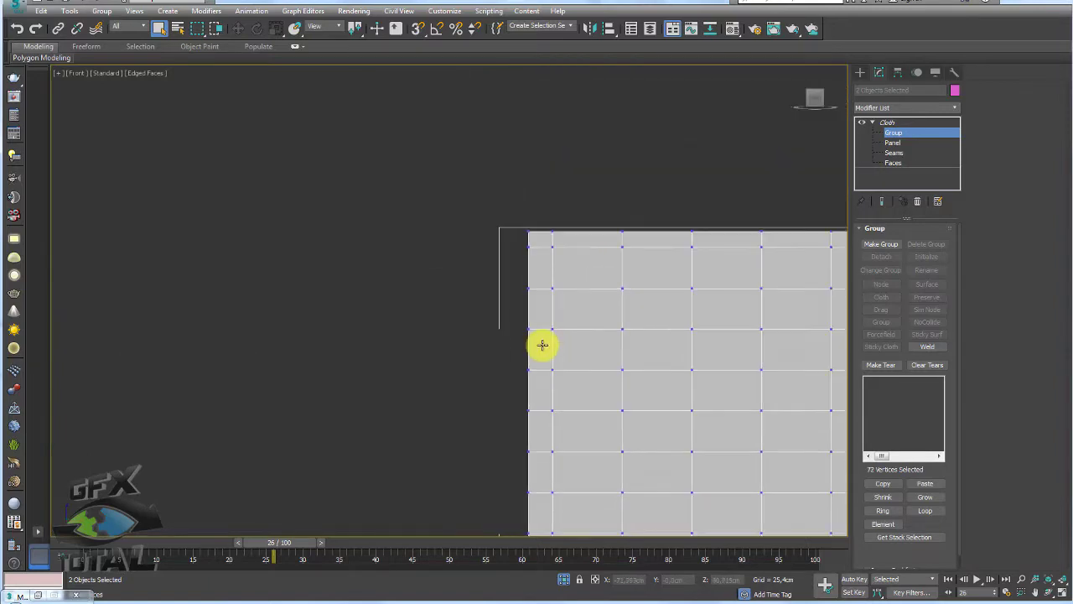
pyautogui.moveTo(493, 220); pyautogui.dragTo(537, 248)
# Orbit around the box's sides and top to gather the remaining edge vertices, 304 in total
pyautogui.moveTo(590, 274)
pyautogui.keyDown('alt'); pyautogui.mouseDown(button='middle')
pyautogui.moveTo(611, 294)
pyautogui.moveTo(499, 250)
pyautogui.mouseUp(button='middle'); pyautogui.keyUp('alt')
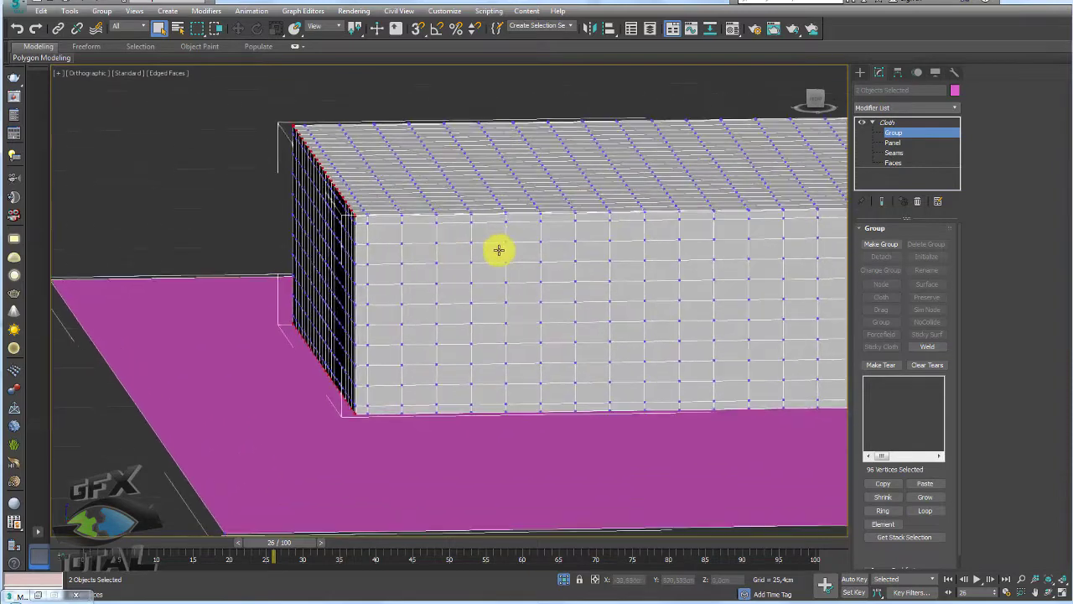
pyautogui.press('f')
pyautogui.scroll(3, 719, 232)
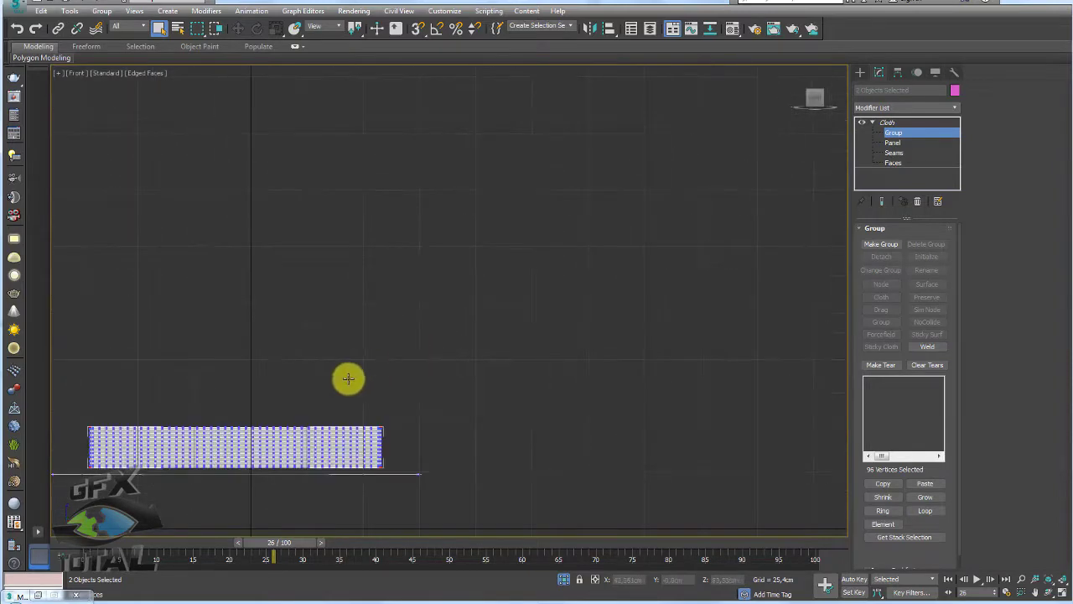
pyautogui.moveTo(347, 376); pyautogui.dragTo(637, 233, button='middle')
pyautogui.scroll(3, 658, 248)
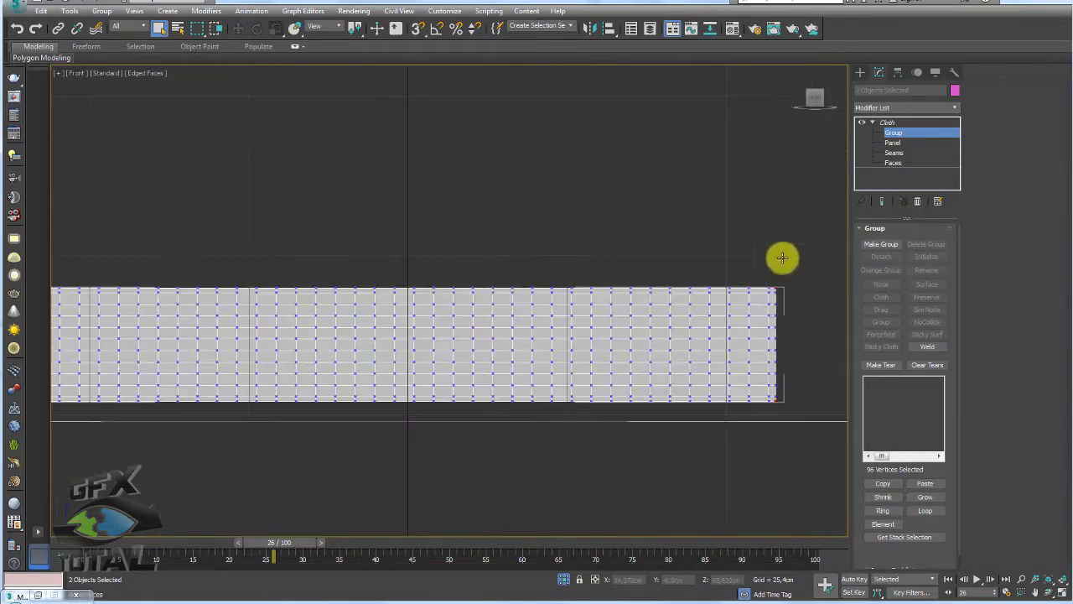
pyautogui.click(802, 97)
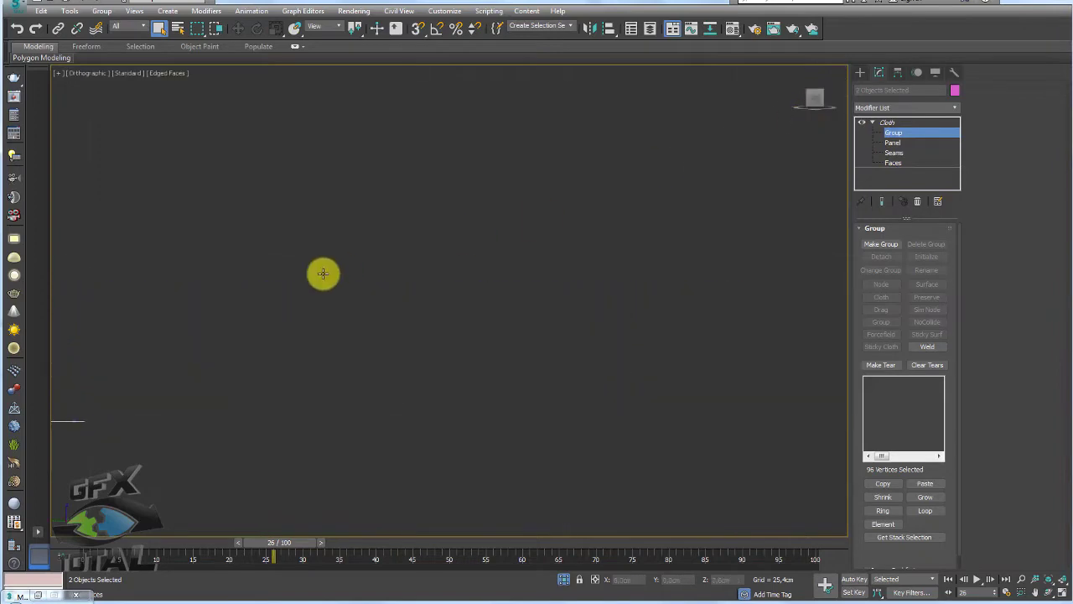
pyautogui.keyDown('alt'); pyautogui.moveTo(321, 271); pyautogui.dragTo(798, 306, button='middle'); pyautogui.keyUp('alt')
pyautogui.scroll(3, 492, 232)
pyautogui.scroll(3, 537, 231)
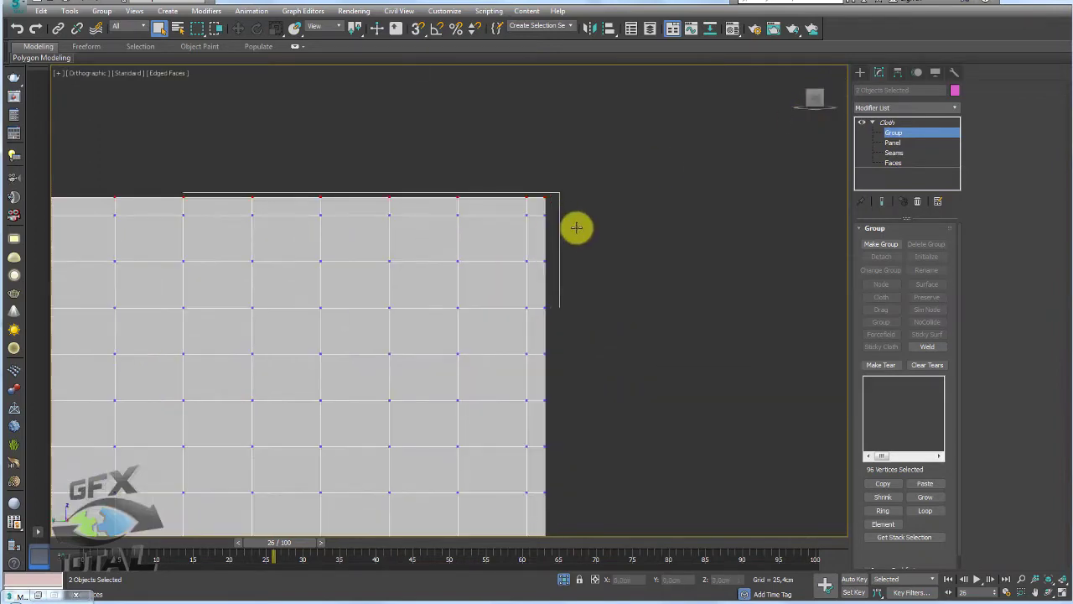
pyautogui.scroll(-2, 594, 427)
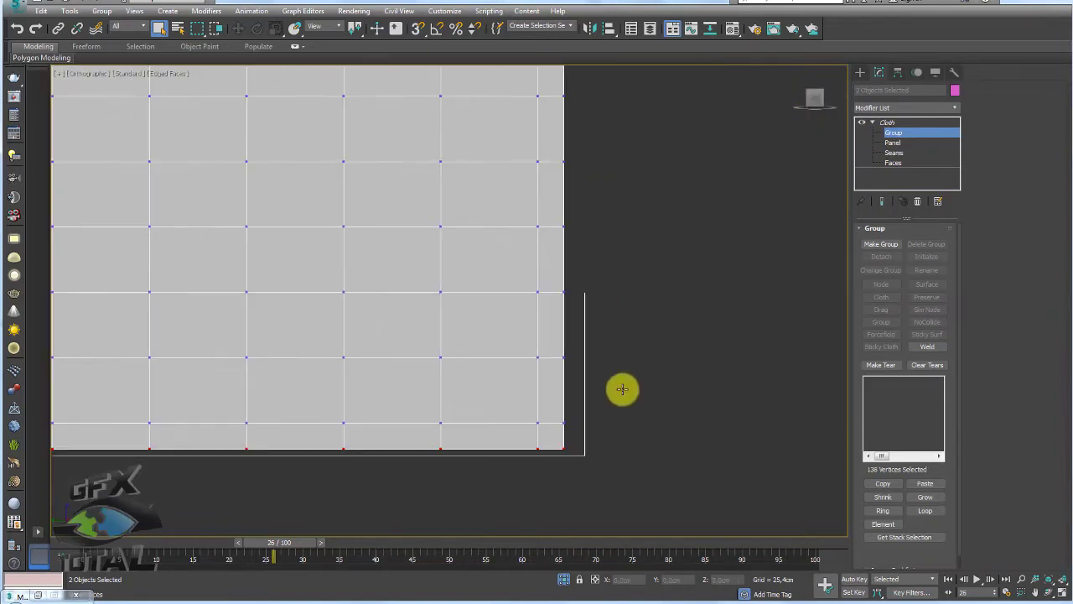
pyautogui.scroll(-2, 556, 443)
pyautogui.scroll(-1, 532, 427)
pyautogui.scroll(3, 481, 292)
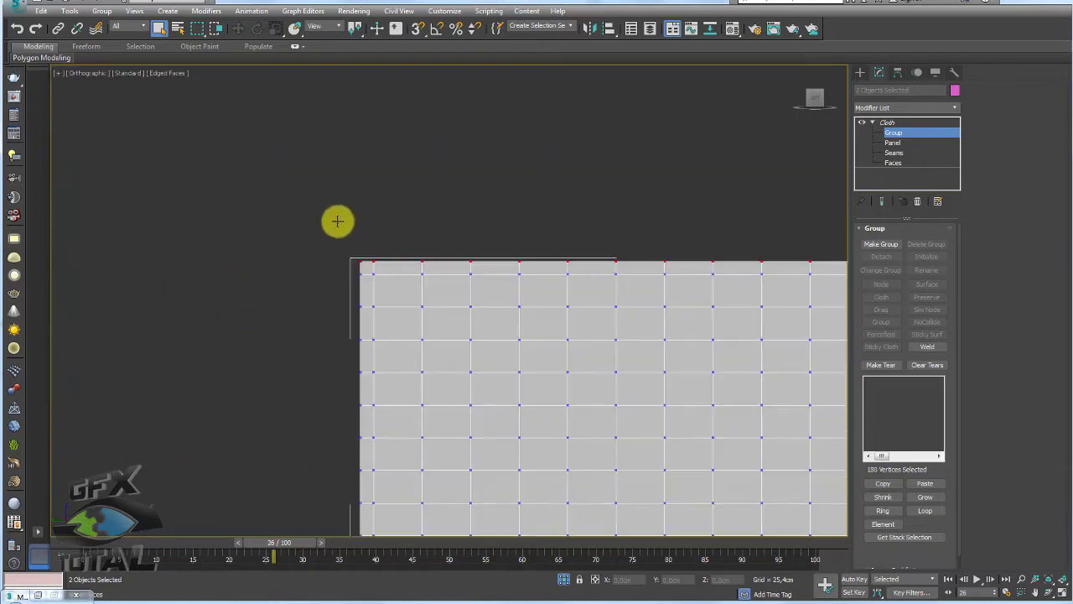
pyautogui.moveTo(383, 399); pyautogui.dragTo(337, 395, button='middle')
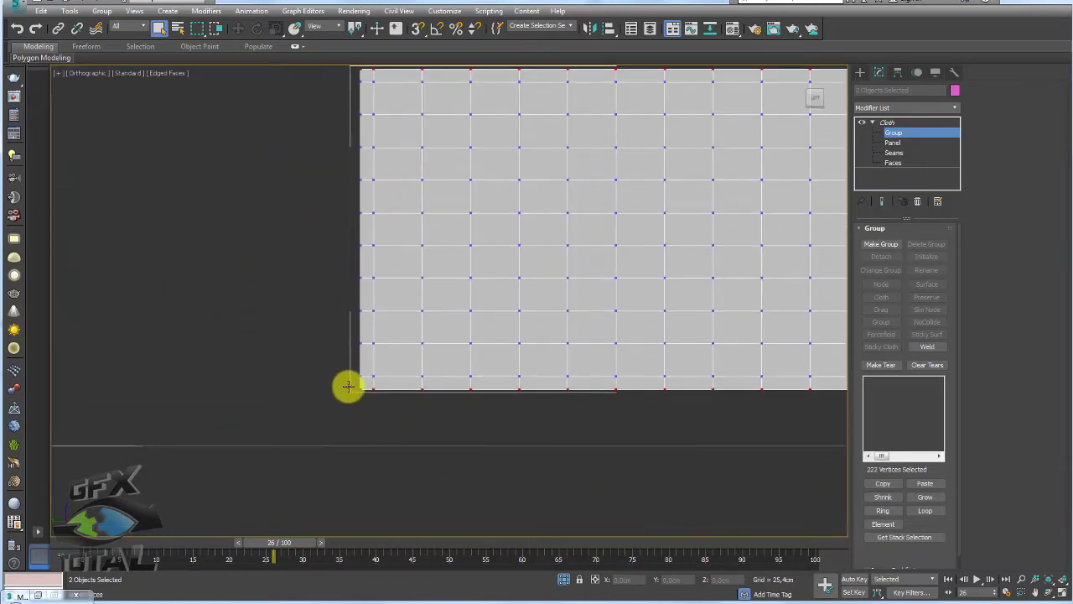
pyautogui.moveTo(849, 84); pyautogui.dragTo(562, 210, button='middle')
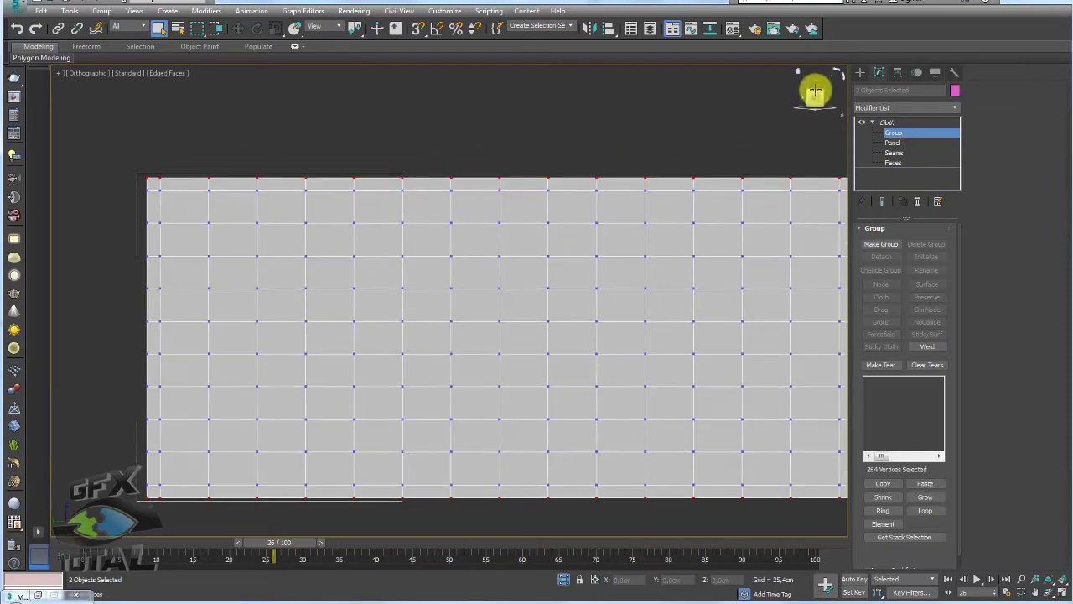
pyautogui.moveTo(817, 82)
pyautogui.mouseDown()
pyautogui.moveTo(388, 151)
pyautogui.moveTo(286, 243)
pyautogui.mouseUp()
pyautogui.scroll(-4, 372, 297)
pyautogui.scroll(10, 205, 224)
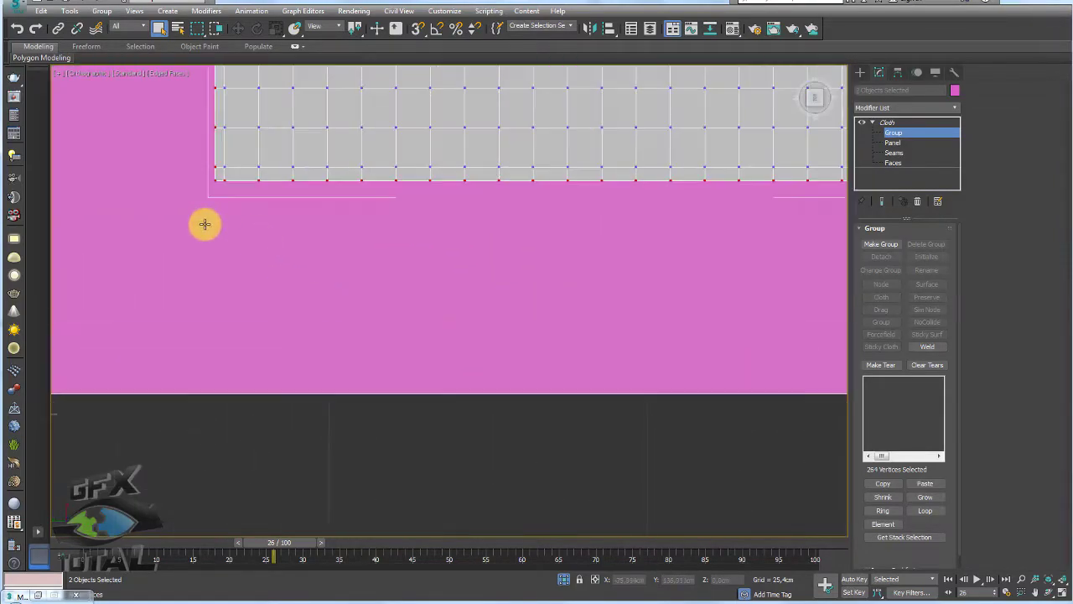
pyautogui.moveTo(671, 215); pyautogui.dragTo(535, 296, button='middle')
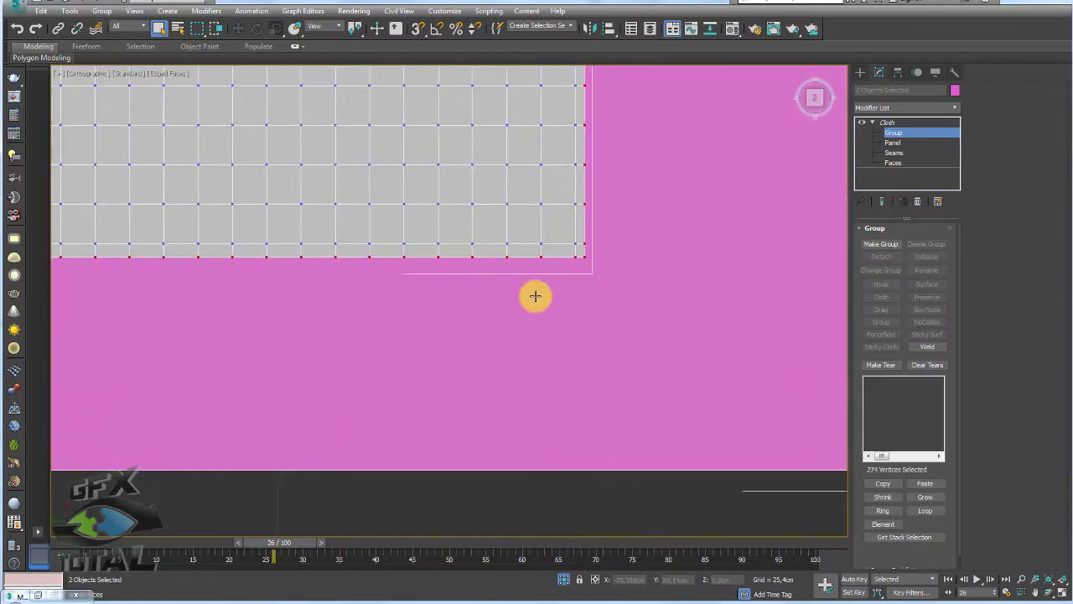
pyautogui.scroll(-5, 621, 151)
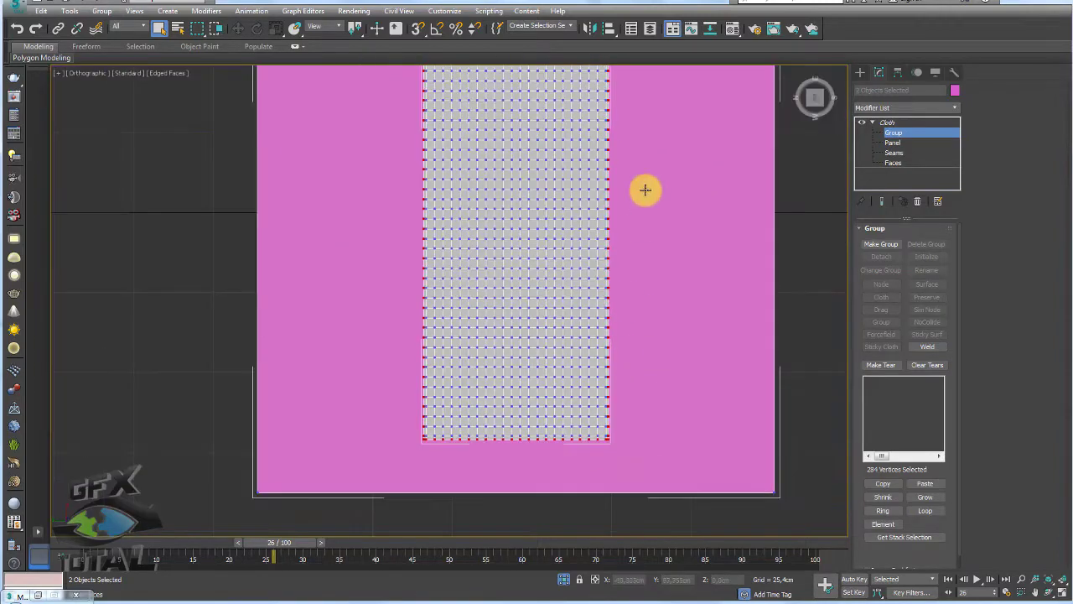
pyautogui.moveTo(642, 189); pyautogui.dragTo(608, 391, button='middle')
pyautogui.scroll(5, 613, 311)
pyautogui.scroll(3, 580, 195)
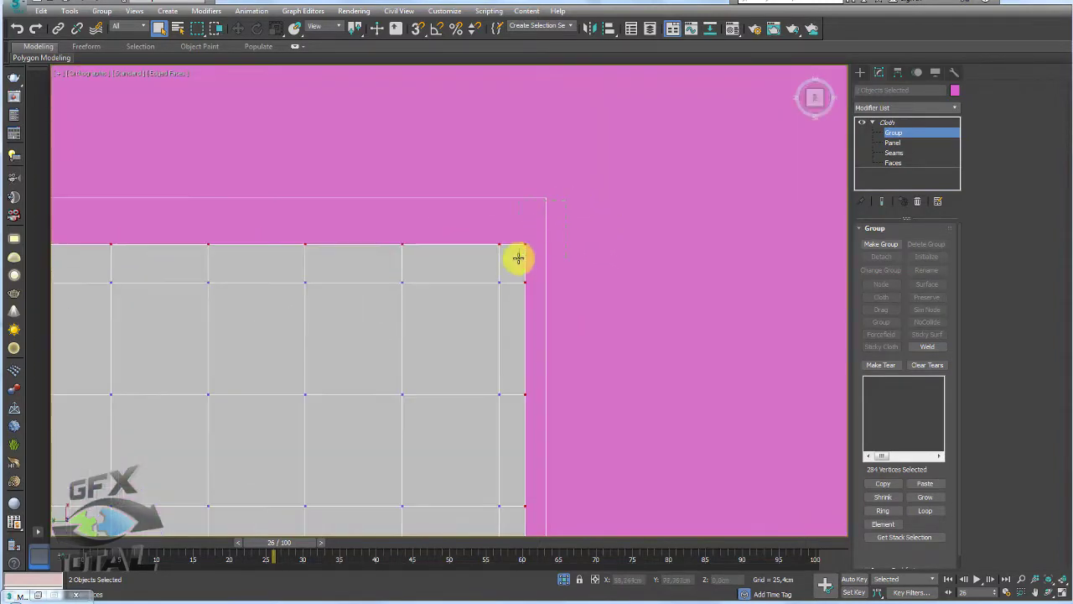
pyautogui.scroll(-3, 519, 258)
pyautogui.moveTo(307, 266); pyautogui.dragTo(401, 220, button='middle')
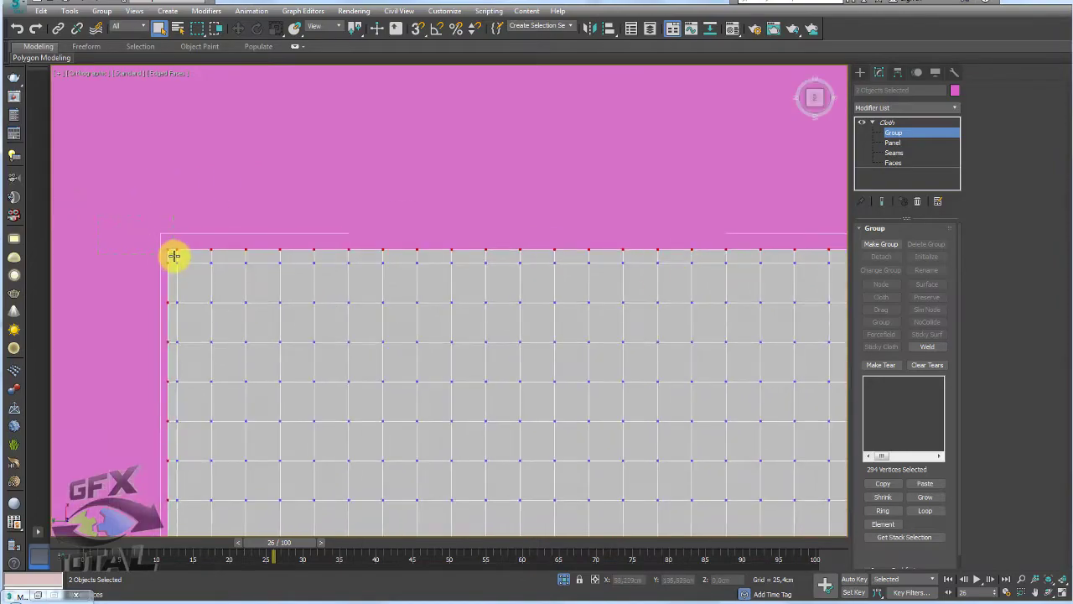
pyautogui.scroll(-3, 553, 420)
pyautogui.moveTo(683, 403)
pyautogui.keyDown('alt'); pyautogui.mouseDown(button='middle')
pyautogui.moveTo(665, 366)
pyautogui.moveTo(678, 383)
pyautogui.moveTo(667, 328)
pyautogui.moveTo(690, 187)
pyautogui.moveTo(548, 286)
pyautogui.mouseUp(button='middle'); pyautogui.keyUp('alt')
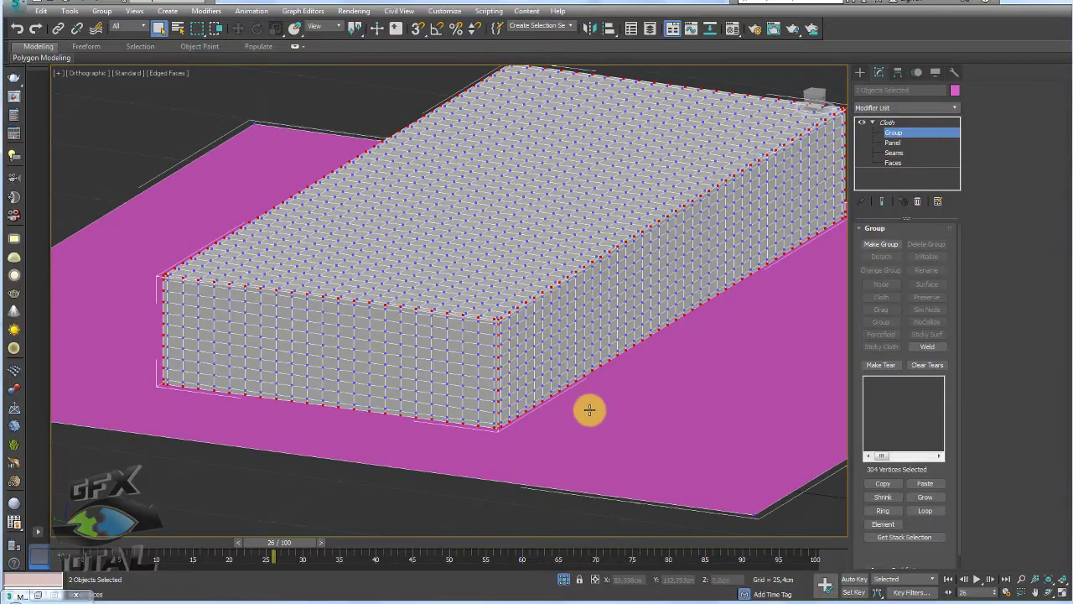
pyautogui.moveTo(710, 310)
pyautogui.keyDown('alt'); pyautogui.mouseDown(button='middle')
pyautogui.moveTo(709, 324)
pyautogui.moveTo(674, 327)
pyautogui.moveTo(647, 370)
pyautogui.mouseUp(button='middle'); pyautogui.keyUp('alt')
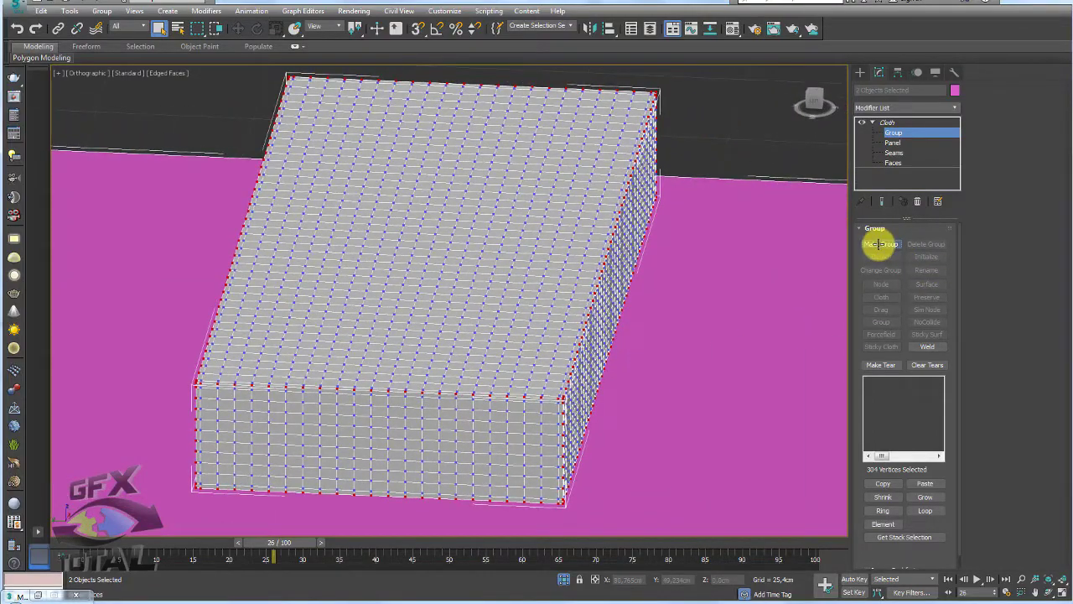
# Make a cloth group named Group001 from the 304 selected edge vertices and orbit to inspect it
pyautogui.click(877, 244)
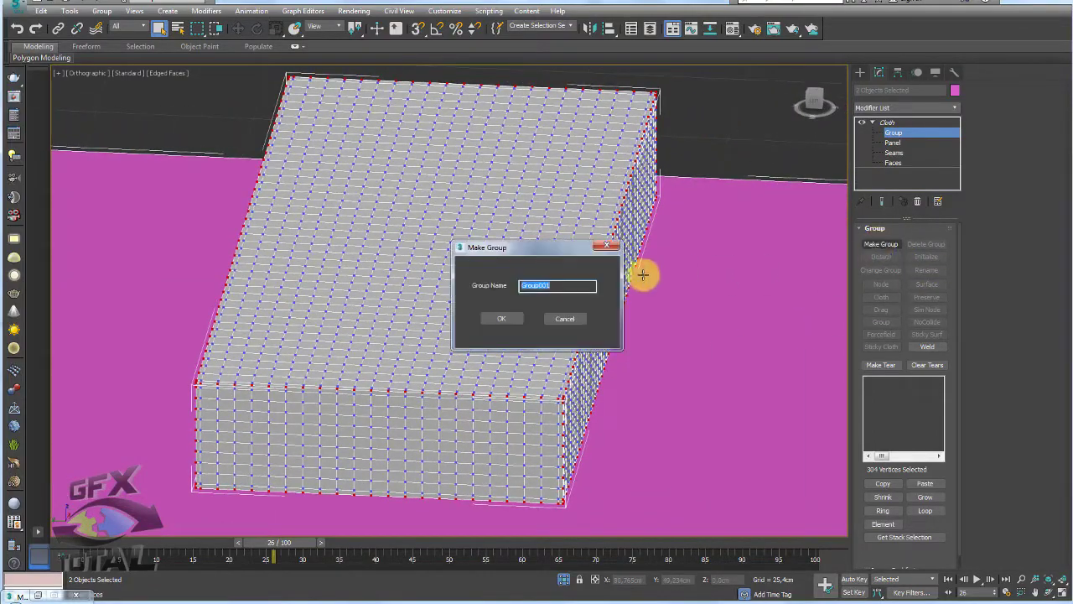
pyautogui.click(506, 316)
pyautogui.moveTo(721, 377)
pyautogui.keyDown('alt'); pyautogui.mouseDown(button='middle')
pyautogui.moveTo(699, 354)
pyautogui.moveTo(712, 355)
pyautogui.mouseUp(button='middle'); pyautogui.keyUp('alt')
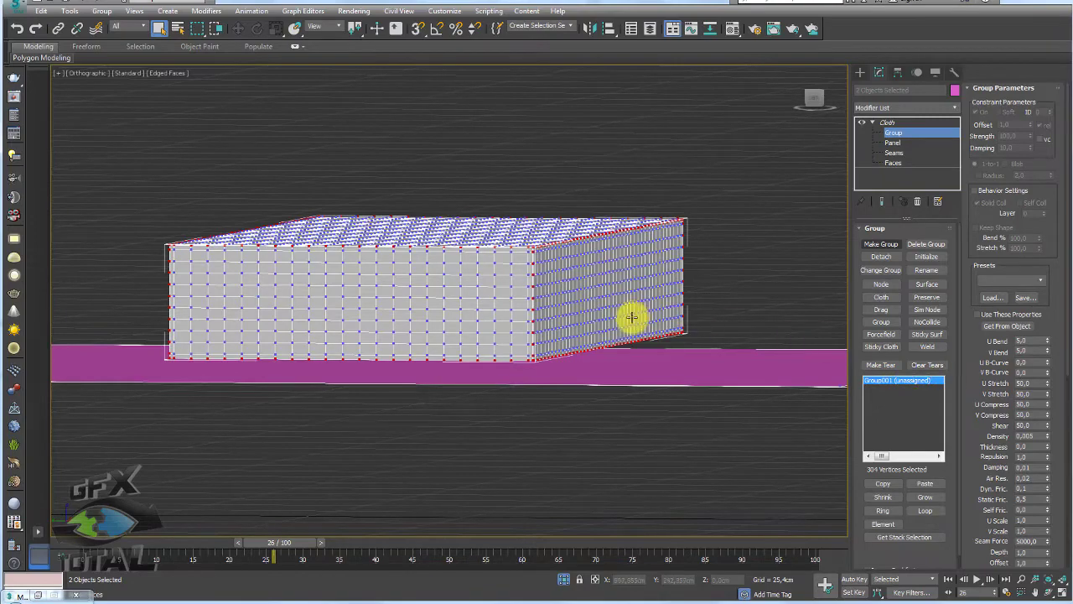
pyautogui.moveTo(630, 314)
pyautogui.keyDown('alt'); pyautogui.mouseDown(button='middle')
pyautogui.moveTo(646, 290)
pyautogui.moveTo(649, 304)
pyautogui.moveTo(669, 300)
pyautogui.mouseUp(button='middle'); pyautogui.keyUp('alt')
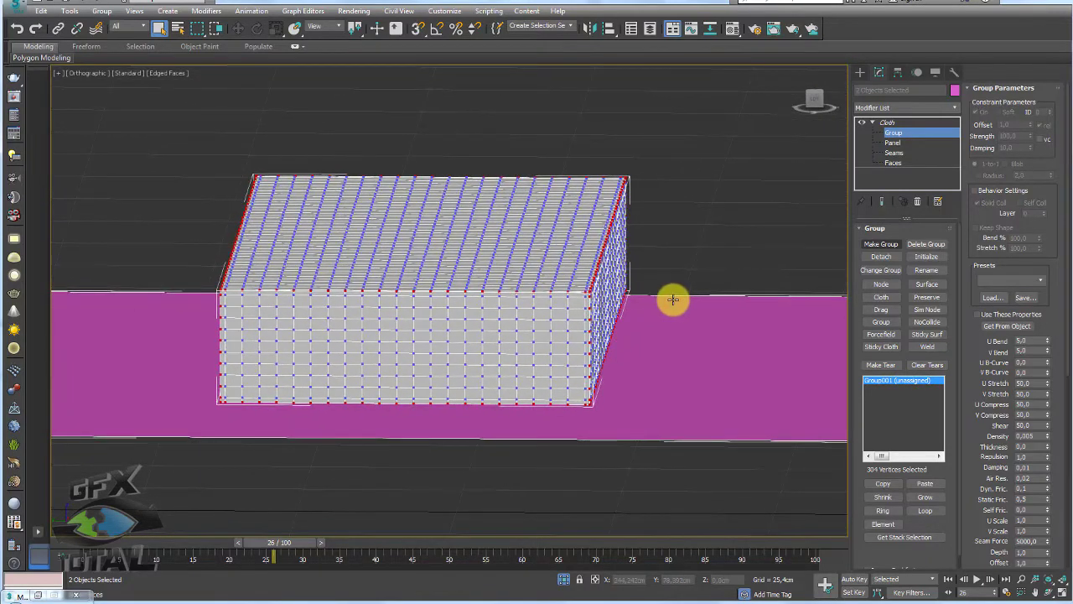
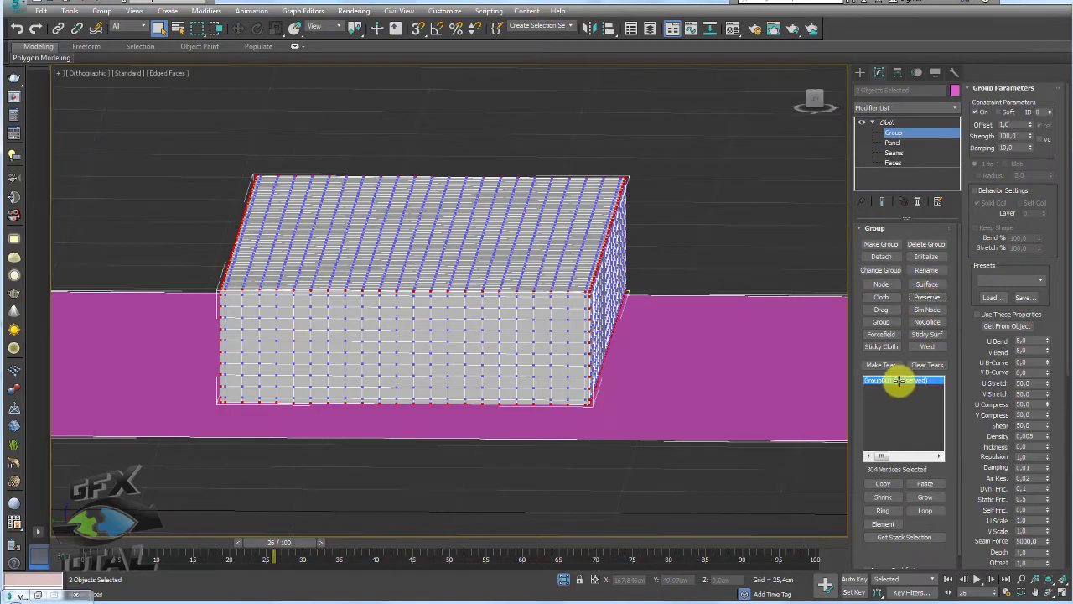
# Simulate the cloth to about frame 35, inspect the sagging cushion from above, and start Create Keys
pyautogui.click(889, 122)
pyautogui.click(885, 327)
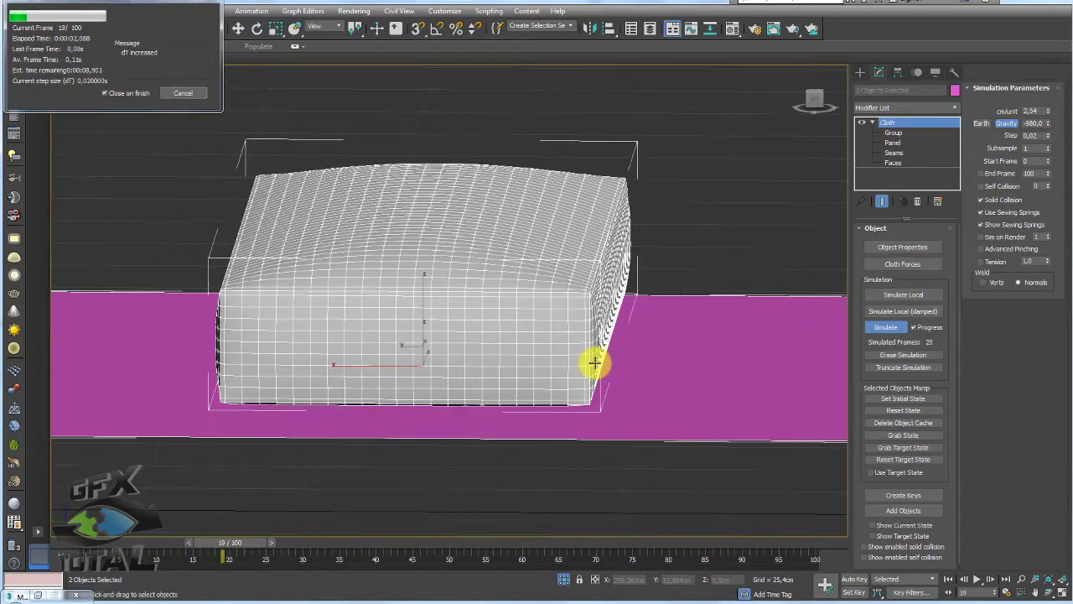
pyautogui.click(184, 93)
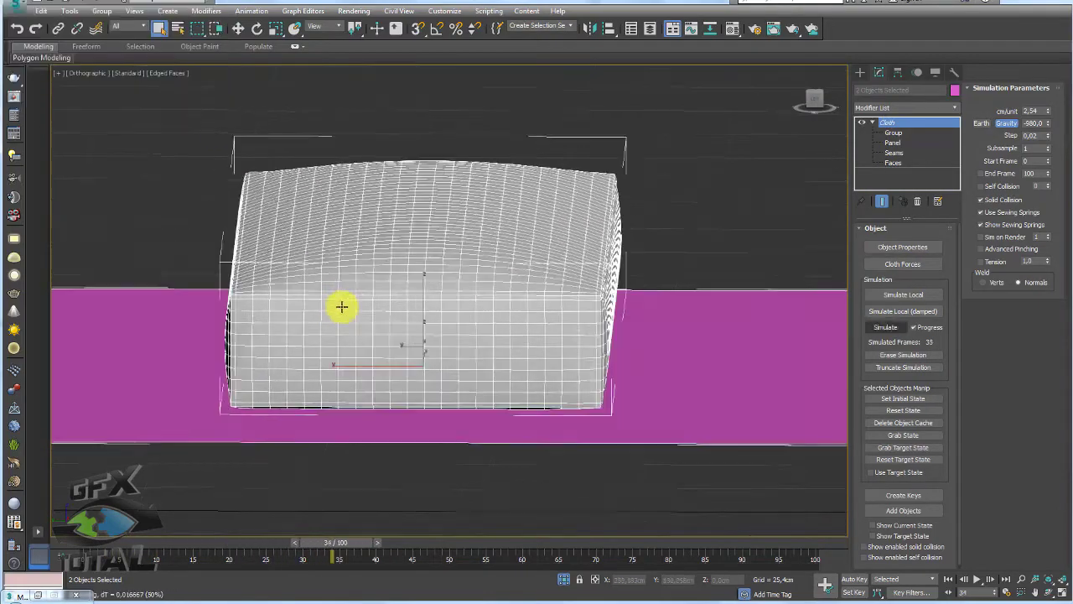
pyautogui.moveTo(412, 307)
pyautogui.keyDown('alt'); pyautogui.mouseDown(button='middle')
pyautogui.moveTo(503, 310)
pyautogui.moveTo(599, 288)
pyautogui.moveTo(675, 305)
pyautogui.moveTo(658, 231)
pyautogui.mouseUp(button='middle'); pyautogui.keyUp('alt')
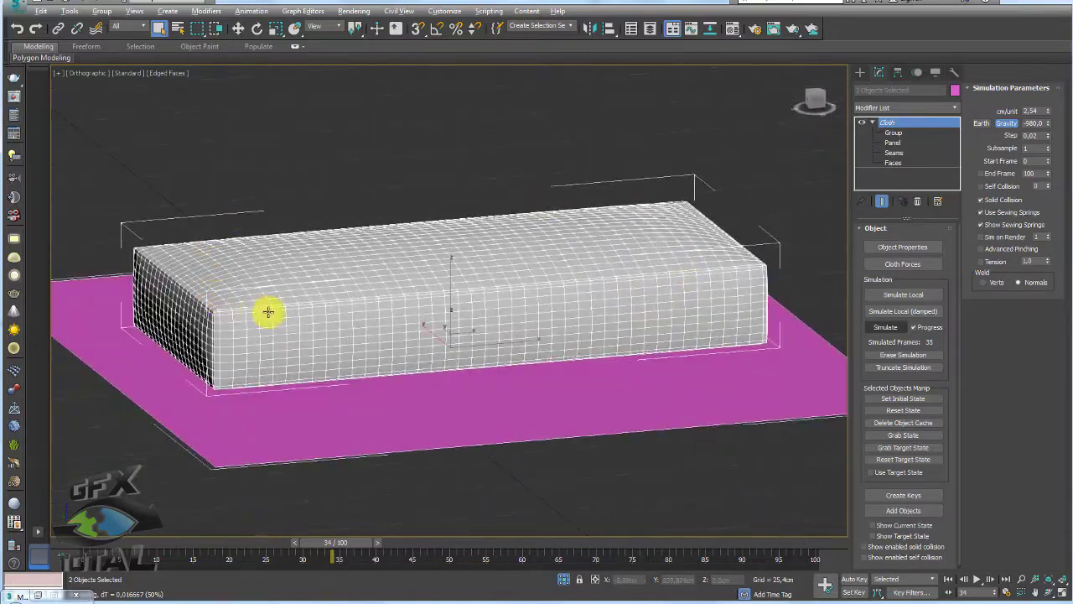
pyautogui.keyDown('alt'); pyautogui.moveTo(268, 312); pyautogui.dragTo(330, 316, button='middle'); pyautogui.keyUp('alt')
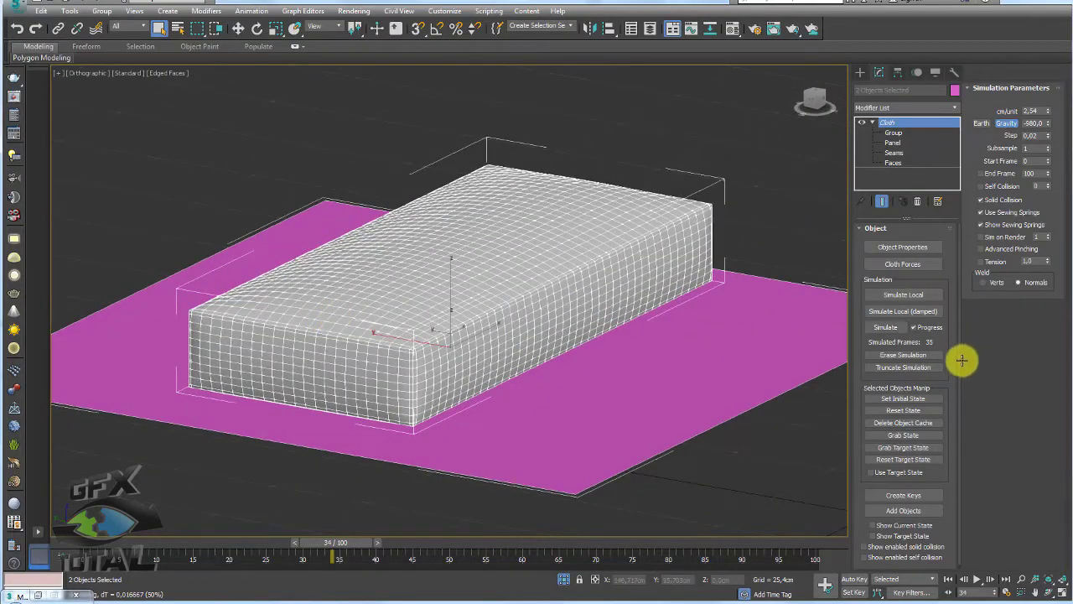
pyautogui.click(912, 493)
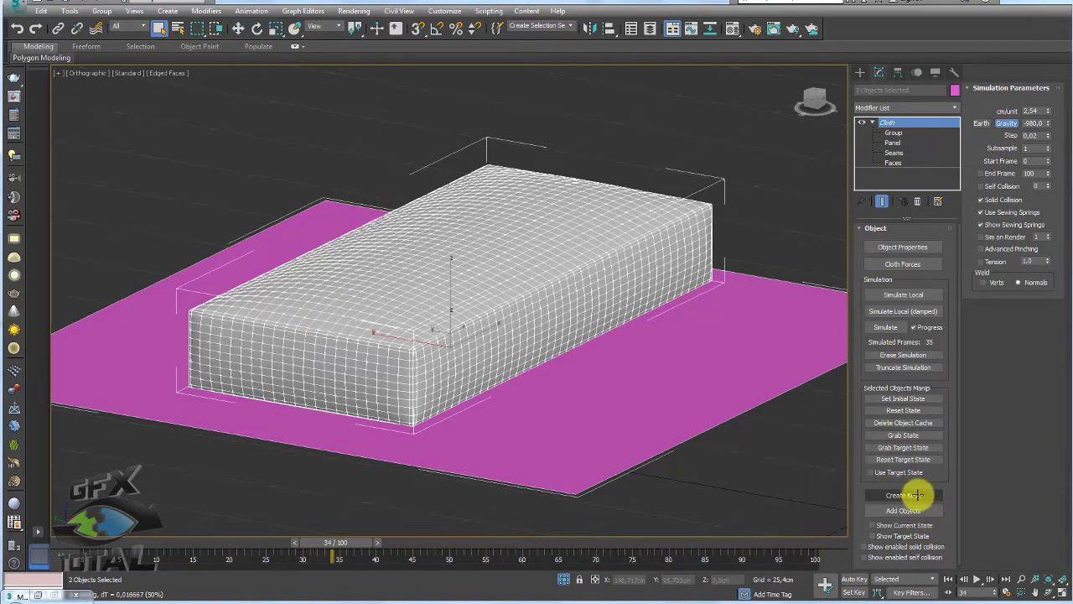
# Attempt to bake keys, which fails with a one-object-only error, then scrub to frame 31 to check deformation
pyautogui.moveTo(570, 273); pyautogui.dragTo(562, 168)
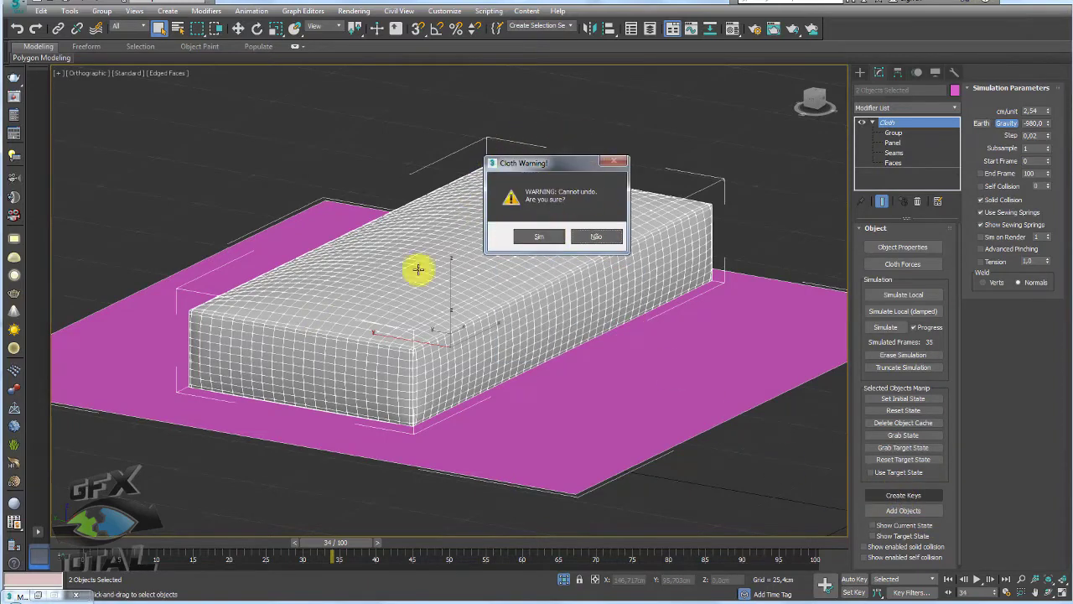
pyautogui.click(539, 236)
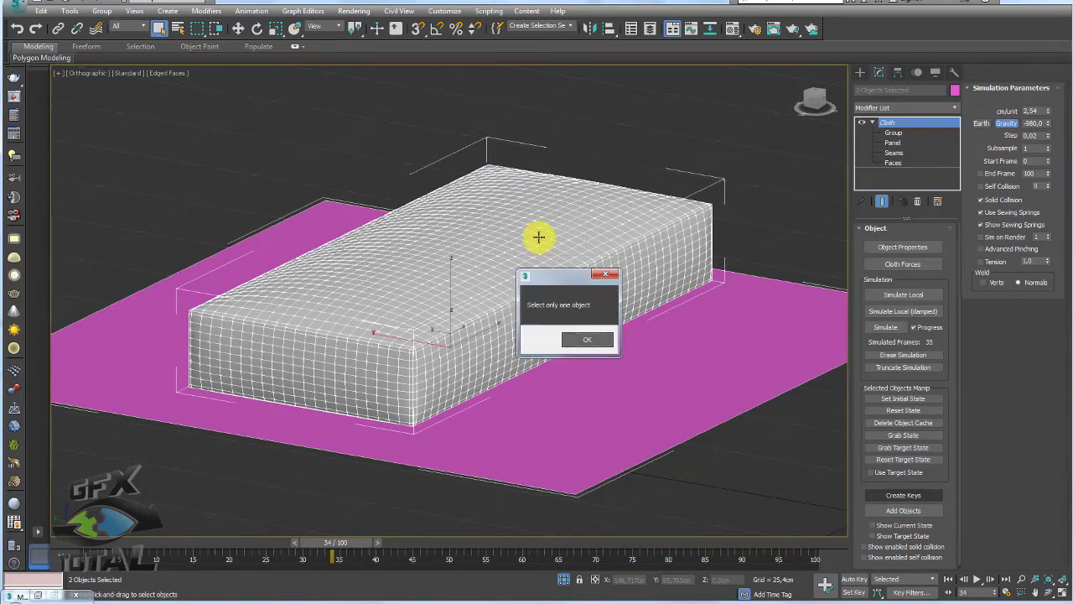
pyautogui.click(583, 337)
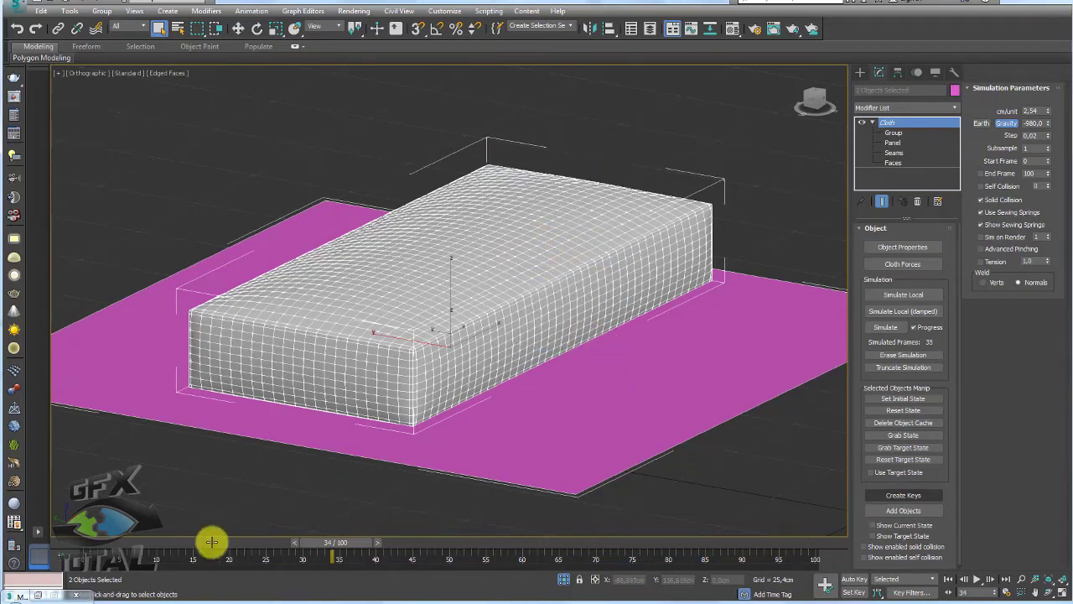
pyautogui.moveTo(331, 542)
pyautogui.mouseDown()
pyautogui.moveTo(33, 543)
pyautogui.moveTo(309, 545)
pyautogui.mouseUp()
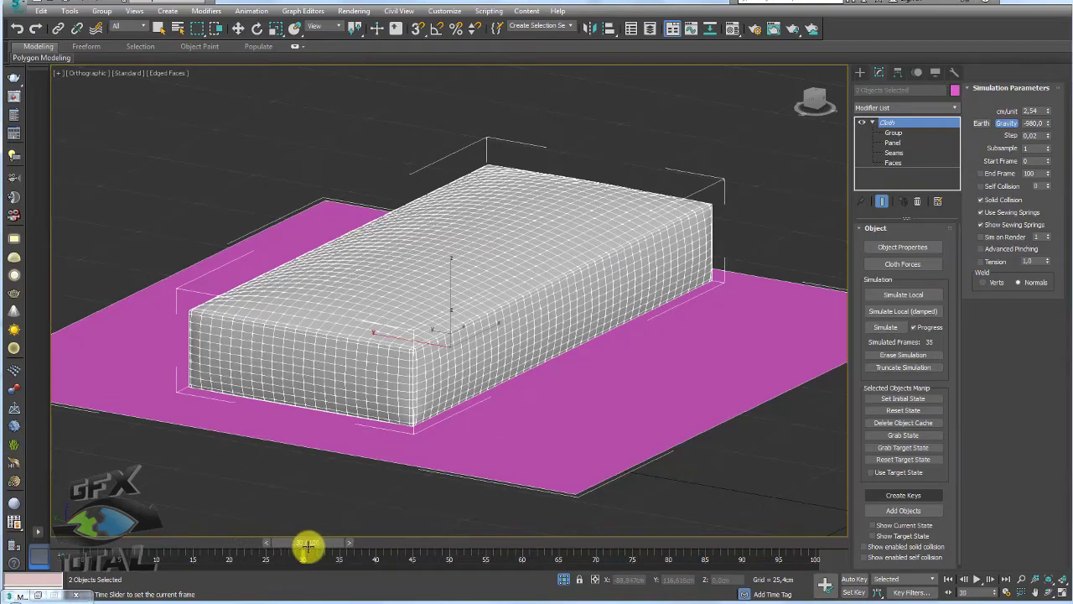
pyautogui.moveTo(680, 477)
pyautogui.keyDown('alt'); pyautogui.mouseDown(button='middle')
pyautogui.moveTo(653, 429)
pyautogui.moveTo(655, 466)
pyautogui.mouseUp(button='middle'); pyautogui.keyUp('alt')
# Retry baking the simulation into keys and hit the one-object-only error again
pyautogui.rightClick(653, 429)
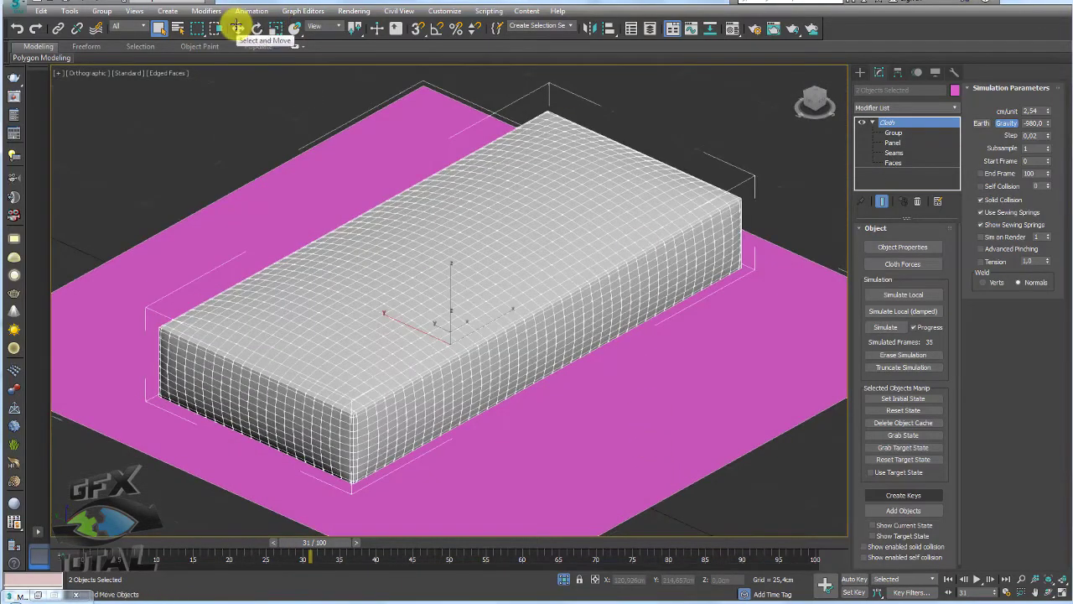
pyautogui.click(238, 28)
pyautogui.keyDown('alt'); pyautogui.moveTo(682, 242); pyautogui.dragTo(688, 201, button='middle'); pyautogui.keyUp('alt')
pyautogui.click(914, 495)
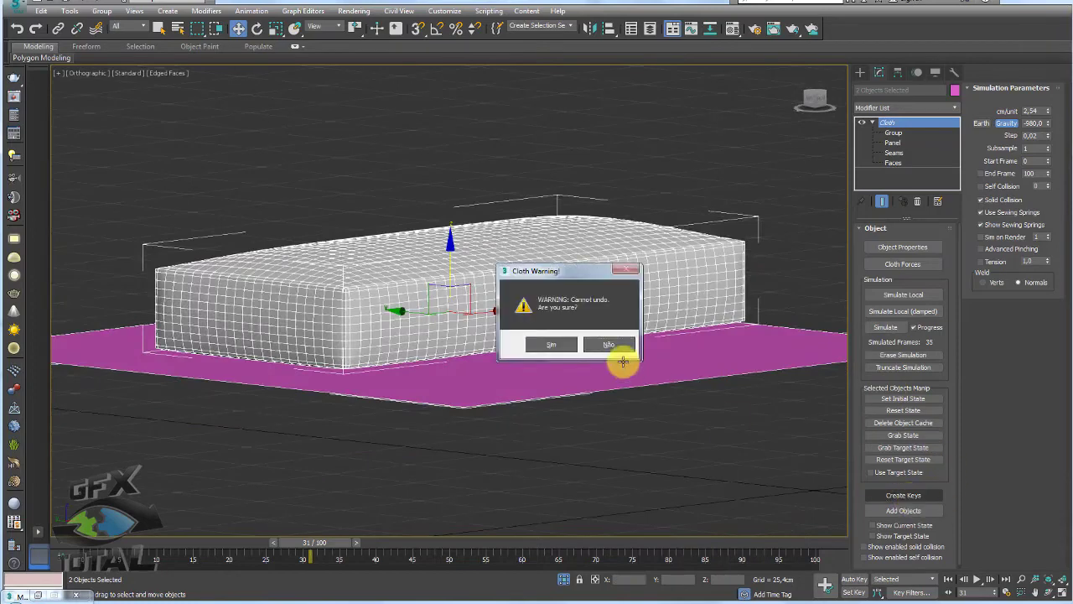
pyautogui.click(542, 342)
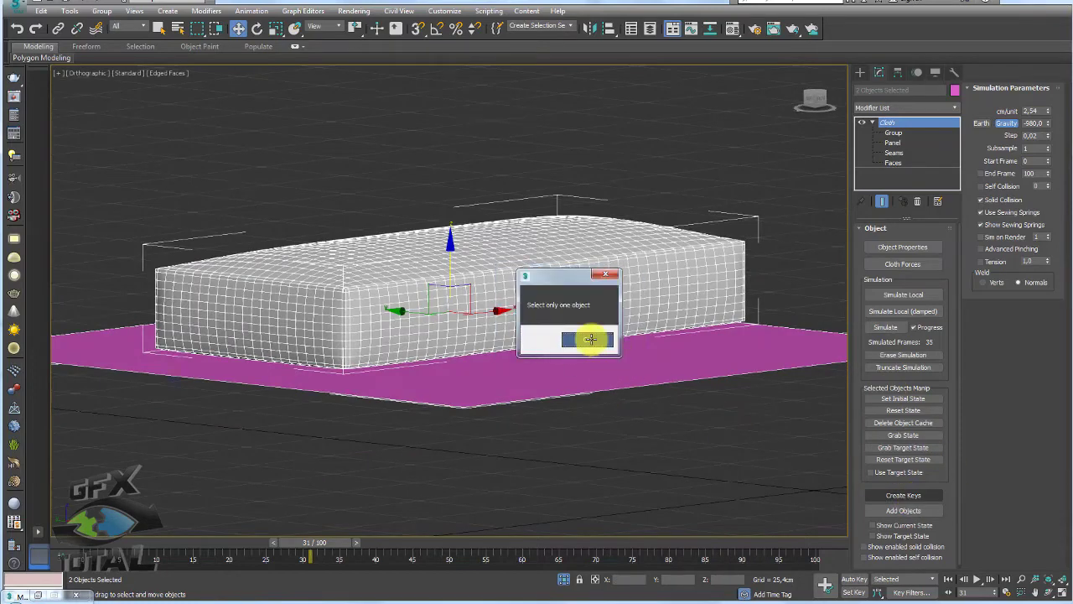
pyautogui.click(591, 338)
# Select only the cushion object and bake its cloth simulation into keyframes
pyautogui.click(652, 451)
pyautogui.click(599, 280)
pyautogui.moveTo(639, 345)
pyautogui.keyDown('alt'); pyautogui.mouseDown(button='middle')
pyautogui.moveTo(623, 331)
pyautogui.moveTo(628, 297)
pyautogui.mouseUp(button='middle'); pyautogui.keyUp('alt')
pyautogui.click(903, 494)
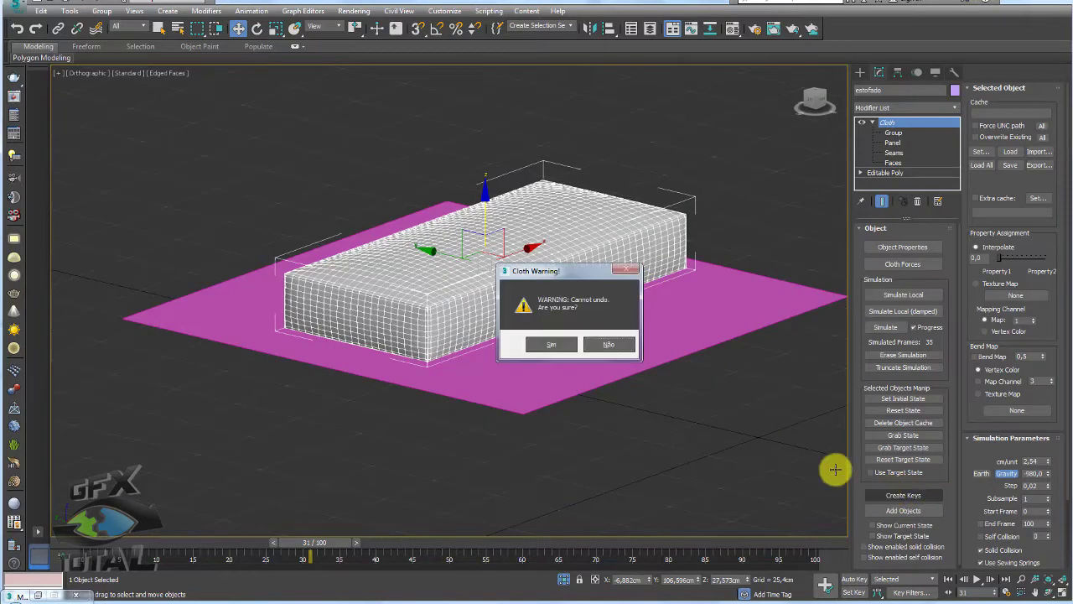
pyautogui.click(564, 344)
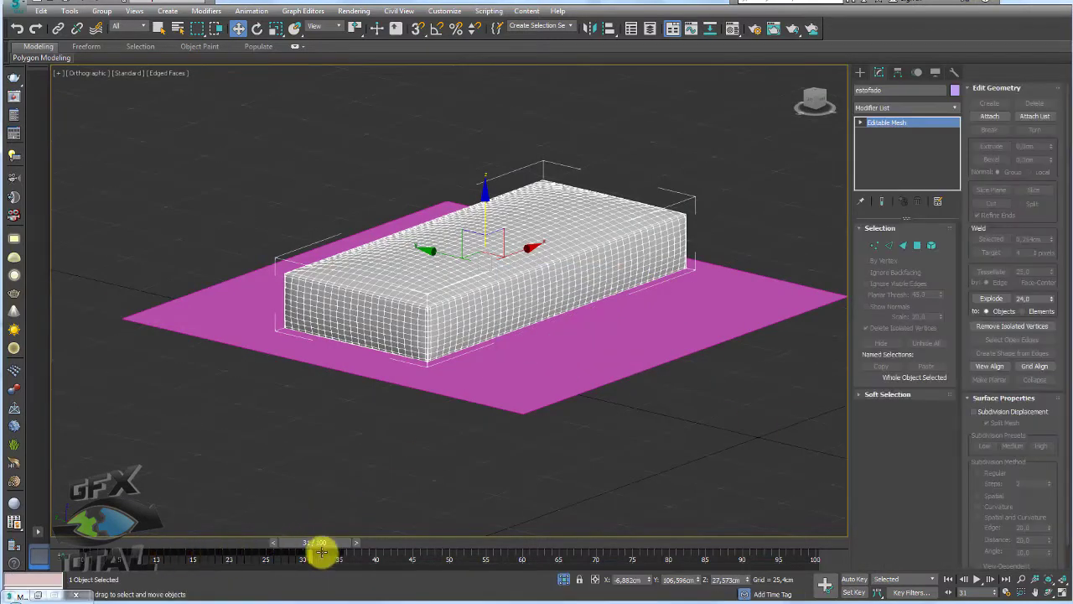
# Rewind to frame 0 and convert the baked cushion mesh to an Editable Poly
pyautogui.moveTo(295, 540)
pyautogui.mouseDown()
pyautogui.moveTo(410, 537)
pyautogui.moveTo(15, 541)
pyautogui.moveTo(345, 528)
pyautogui.mouseUp()
pyautogui.press('w')
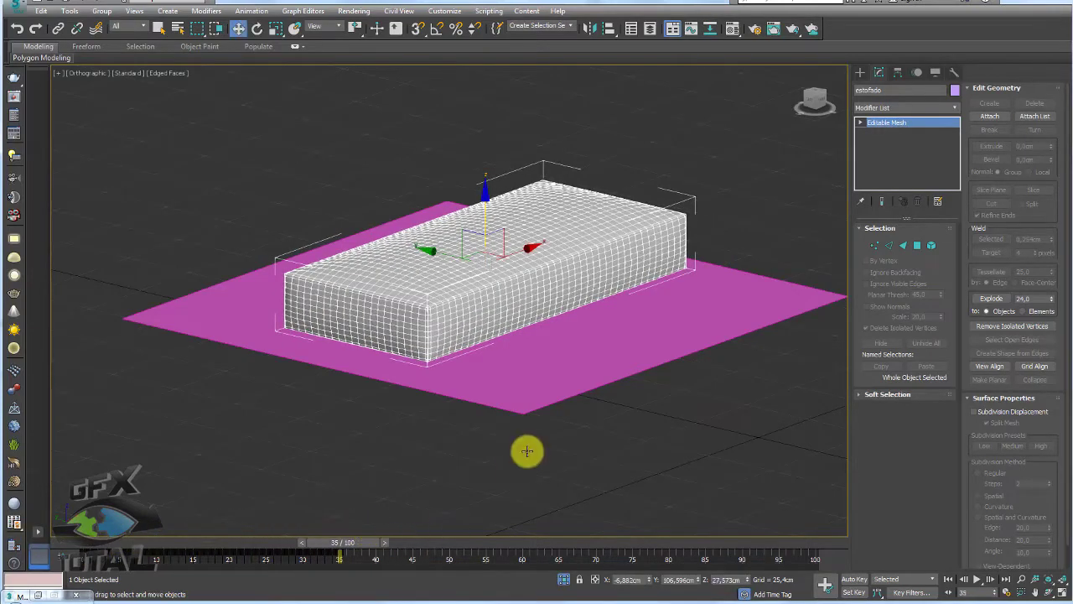
pyautogui.keyDown('alt'); pyautogui.moveTo(525, 450); pyautogui.dragTo(532, 450, button='middle'); pyautogui.keyUp('alt')
pyautogui.rightClick(519, 246)
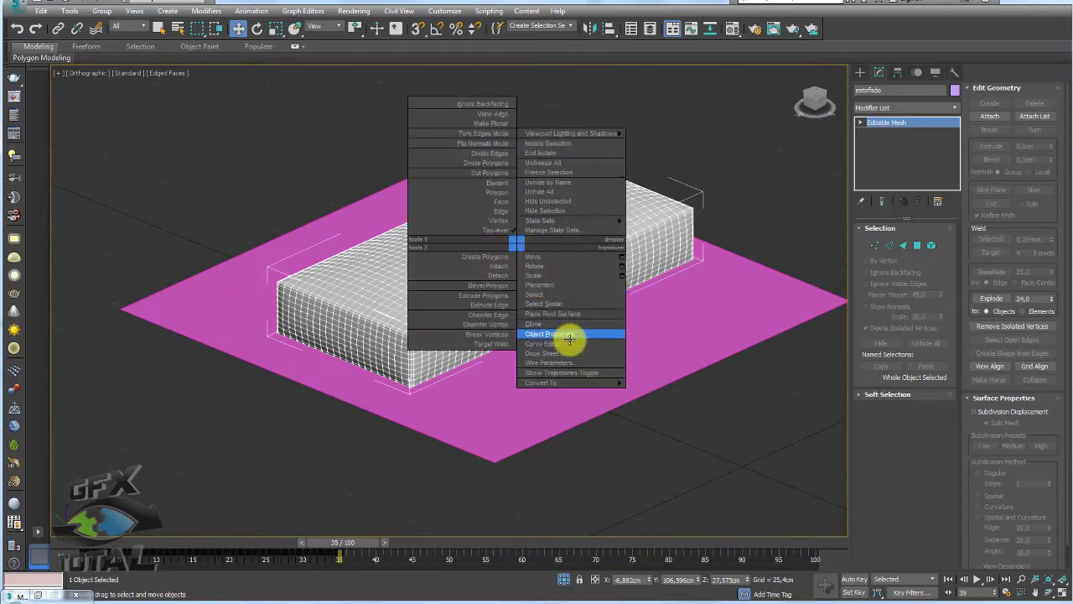
pyautogui.click(670, 386)
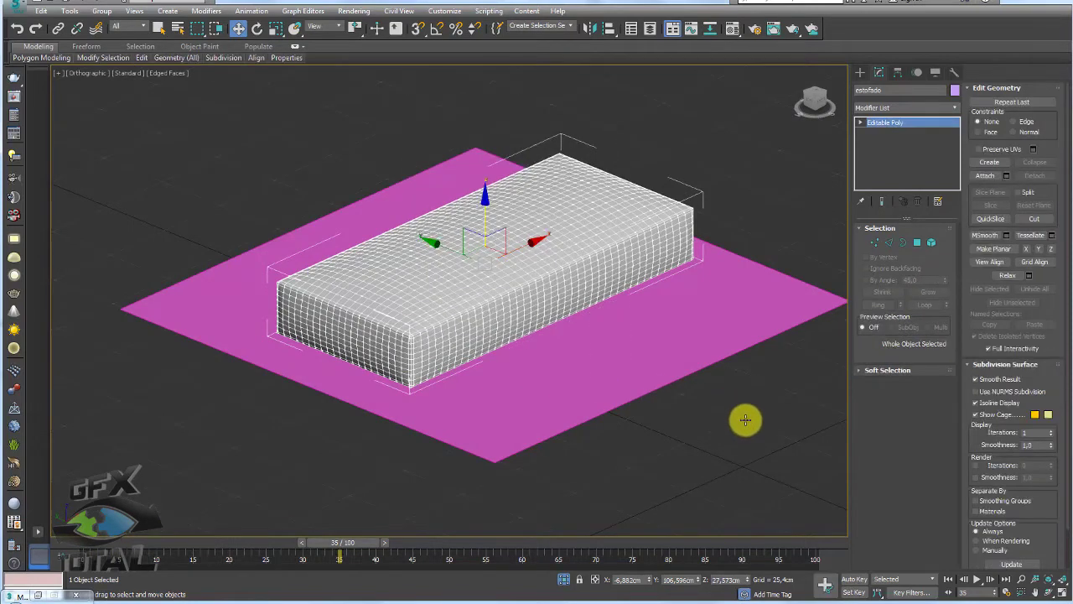
pyautogui.scroll(3, 490, 305)
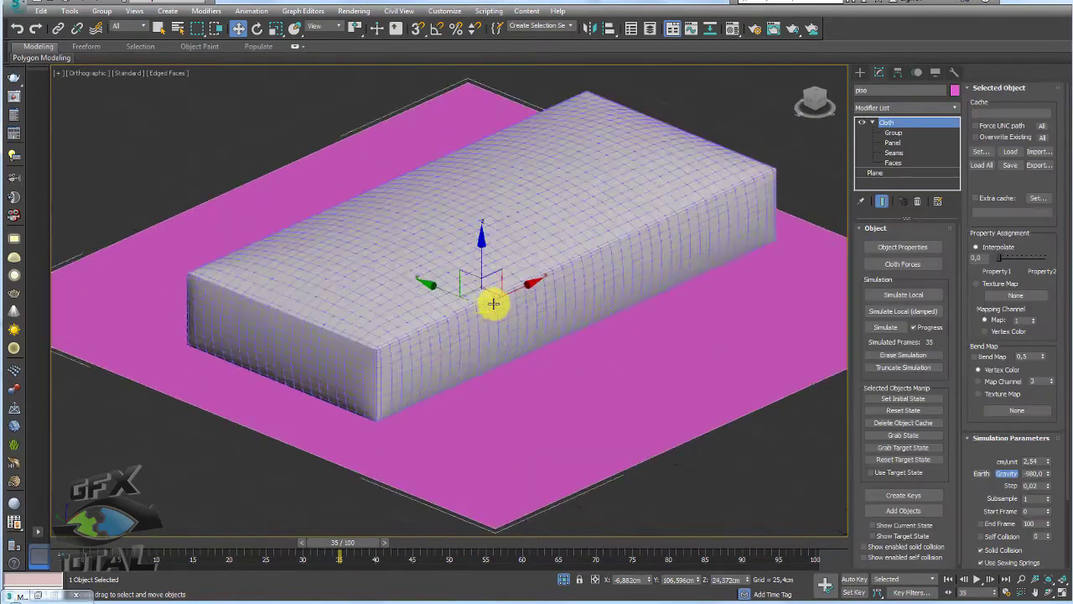
pyautogui.scroll(-5, 583, 319)
pyautogui.click(580, 280)
pyautogui.scroll(3, 632, 316)
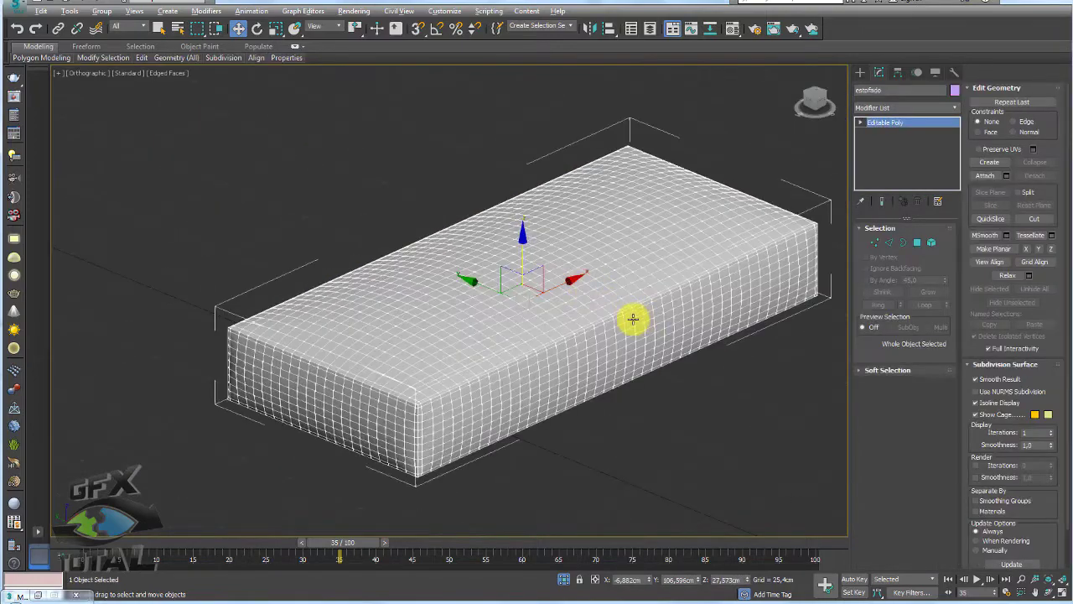
pyautogui.scroll(2, 632, 316)
# In Polygon mode, select the cushion's short end face
pyautogui.click(919, 242)
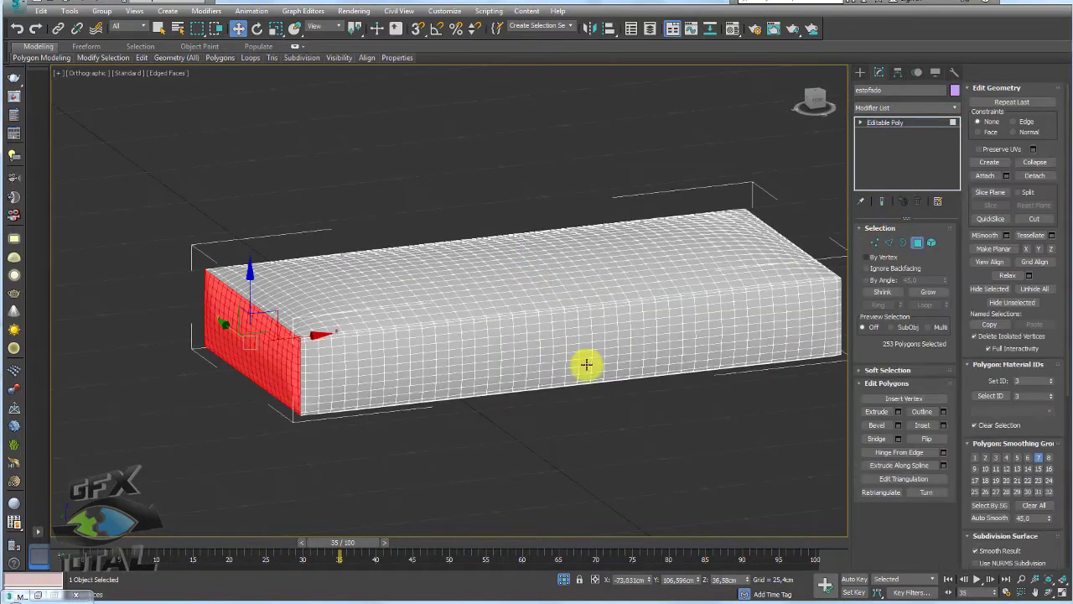
pyautogui.keyDown('alt'); pyautogui.moveTo(582, 364); pyautogui.dragTo(791, 372, button='middle'); pyautogui.keyUp('alt')
pyautogui.scroll(3, 592, 337)
pyautogui.moveTo(592, 338)
pyautogui.keyDown('alt'); pyautogui.mouseDown(button='middle')
pyautogui.moveTo(544, 347)
pyautogui.moveTo(559, 338)
pyautogui.mouseUp(button='middle'); pyautogui.keyUp('alt')
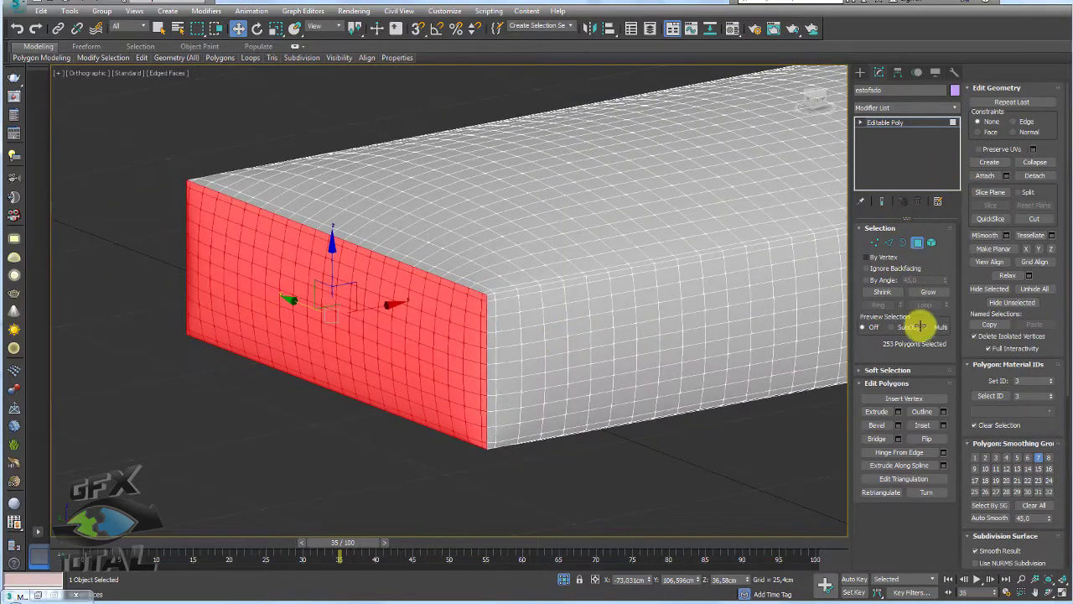
# Extrude the end face by a tiny 0.533 cm
pyautogui.click(898, 411)
pyautogui.rightClick(461, 327)
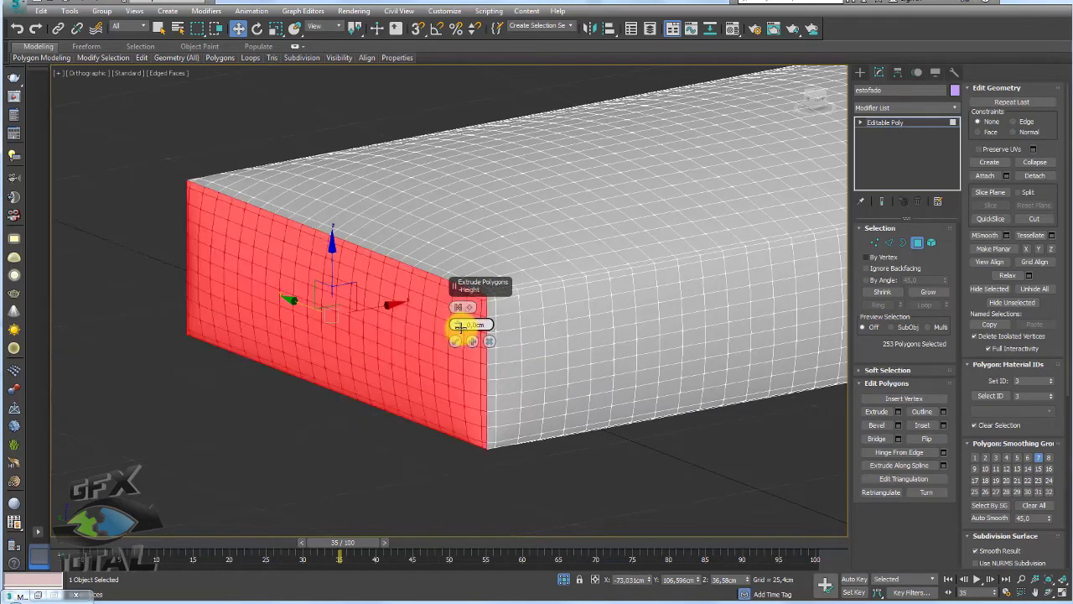
pyautogui.moveTo(461, 326); pyautogui.dragTo(457, 324)
pyautogui.click(490, 341)
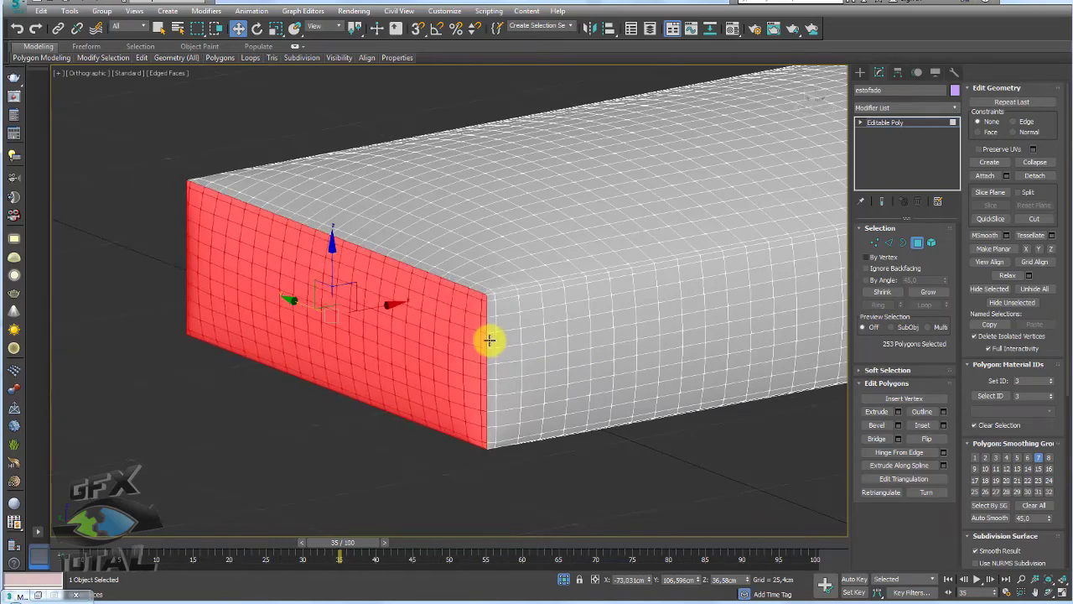
# Apply a small bevel with reduced height to the end face
pyautogui.click(898, 426)
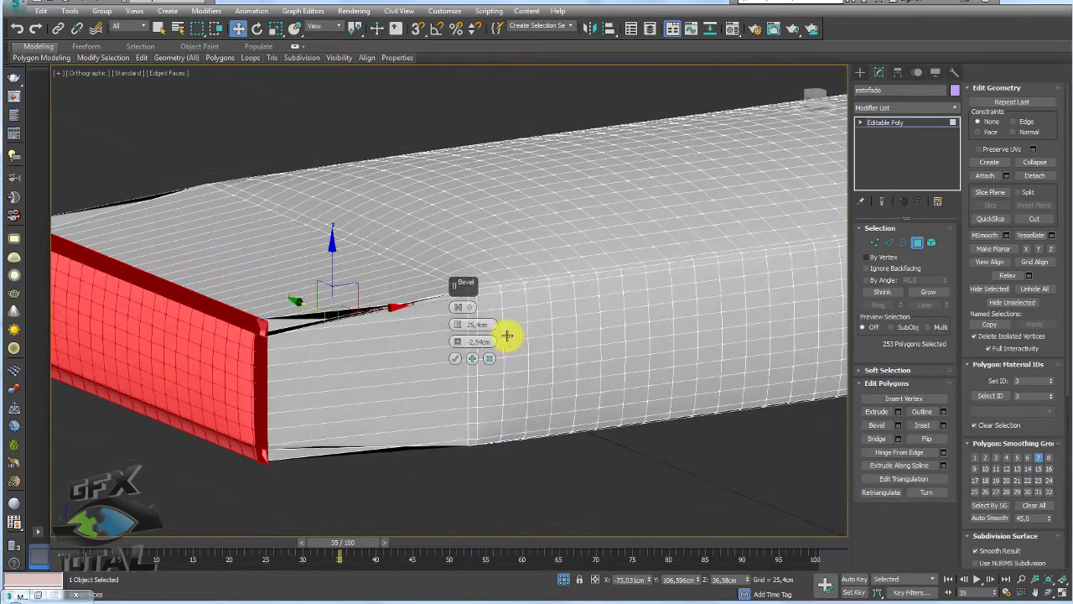
pyautogui.moveTo(454, 326)
pyautogui.mouseDown()
pyautogui.moveTo(464, 317)
pyautogui.moveTo(456, 310)
pyautogui.moveTo(458, 343)
pyautogui.moveTo(470, 301)
pyautogui.moveTo(465, 354)
pyautogui.moveTo(457, 328)
pyautogui.mouseUp()
pyautogui.scroll(3, 537, 322)
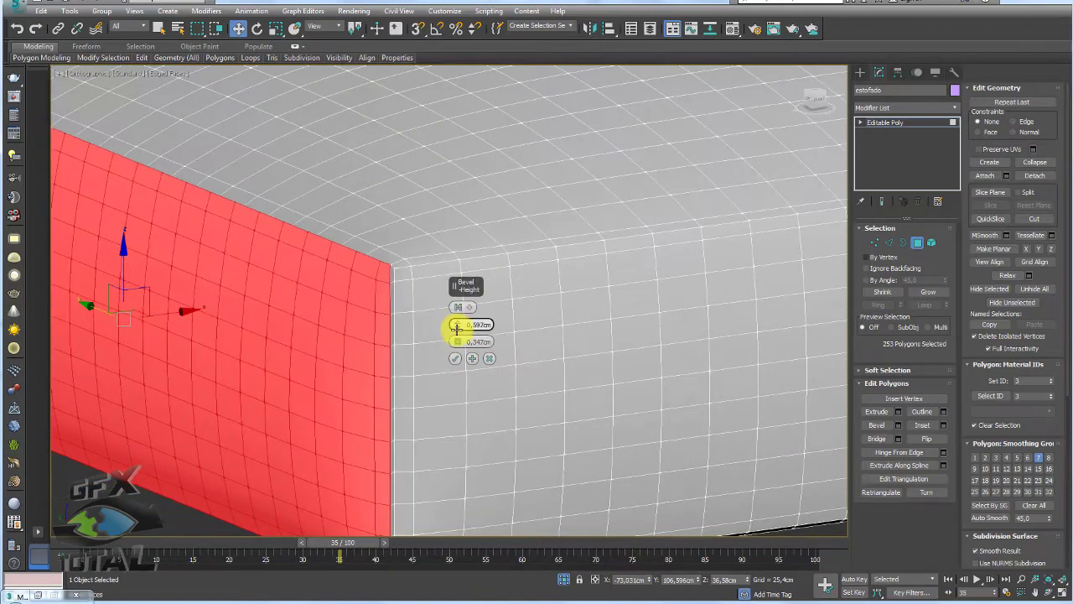
pyautogui.click(456, 358)
pyautogui.scroll(-10, 503, 348)
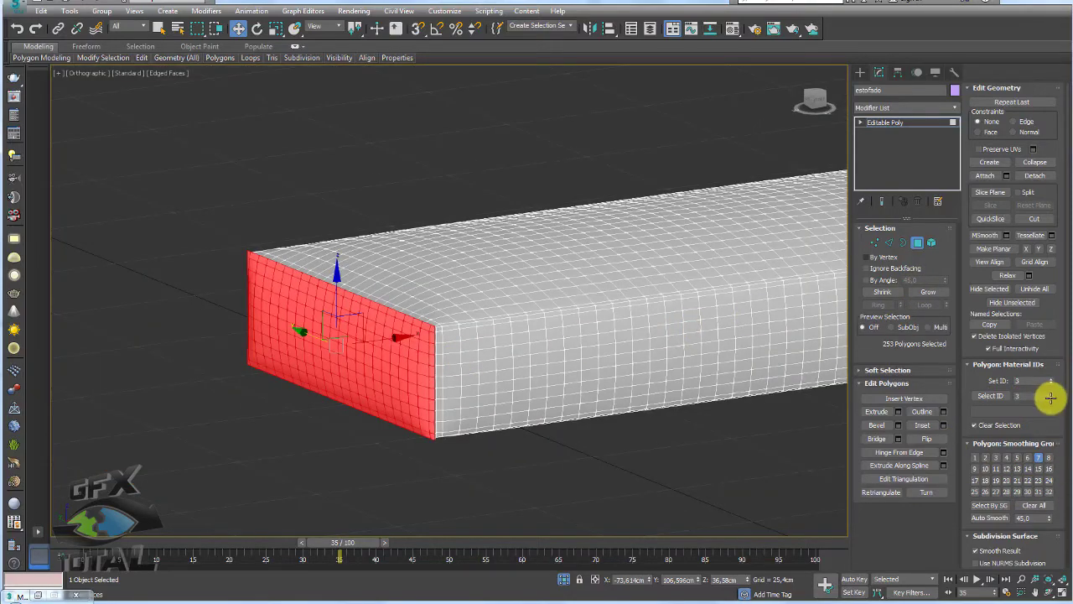
# Bevel the bottom and top face groups, selected by material ID, using 0.597/0.347 cm
pyautogui.click(996, 396)
pyautogui.moveTo(699, 366)
pyautogui.keyDown('alt'); pyautogui.mouseDown(button='middle')
pyautogui.moveTo(628, 367)
pyautogui.moveTo(468, 297)
pyautogui.moveTo(503, 351)
pyautogui.moveTo(536, 361)
pyautogui.mouseUp(button='middle'); pyautogui.keyUp('alt')
pyautogui.click(898, 425)
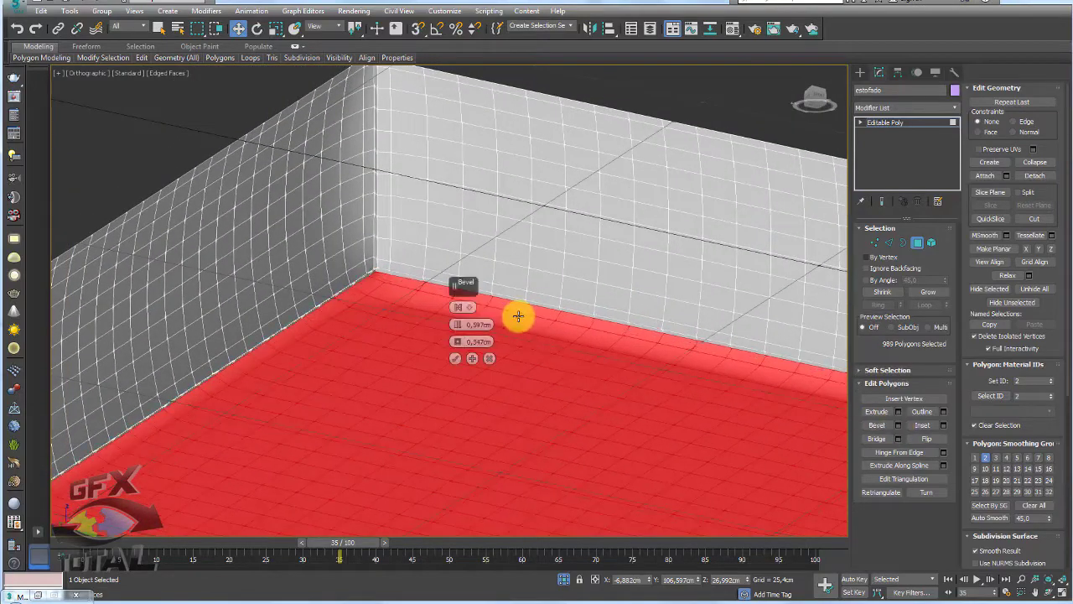
pyautogui.click(454, 359)
pyautogui.scroll(-4, 565, 345)
pyautogui.moveTo(564, 345)
pyautogui.keyDown('alt'); pyautogui.mouseDown(button='middle')
pyautogui.moveTo(545, 380)
pyautogui.moveTo(646, 412)
pyautogui.mouseUp(button='middle'); pyautogui.keyUp('alt')
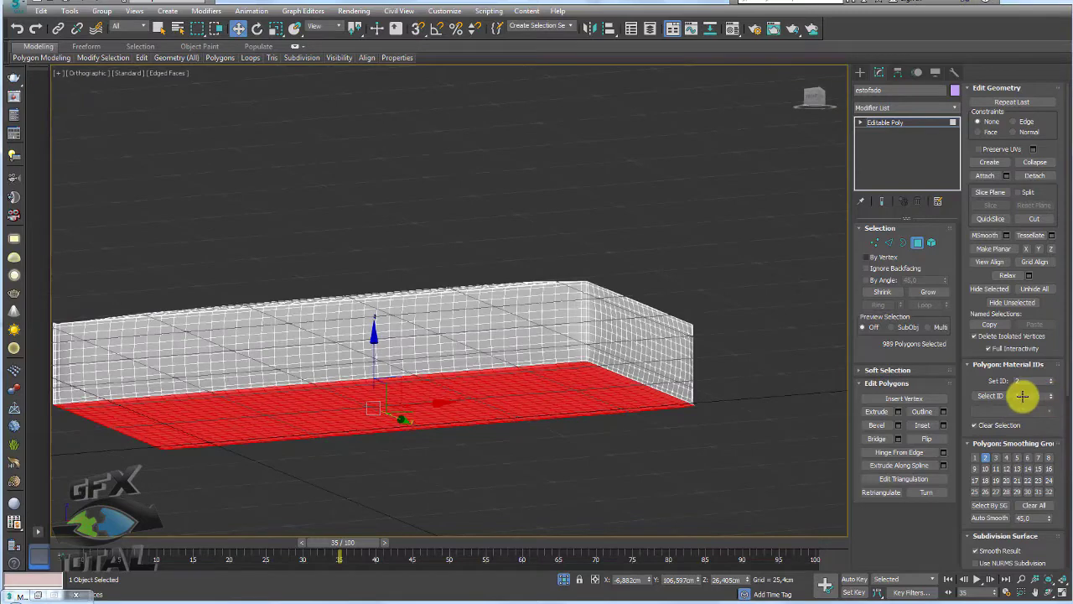
pyautogui.click(990, 395)
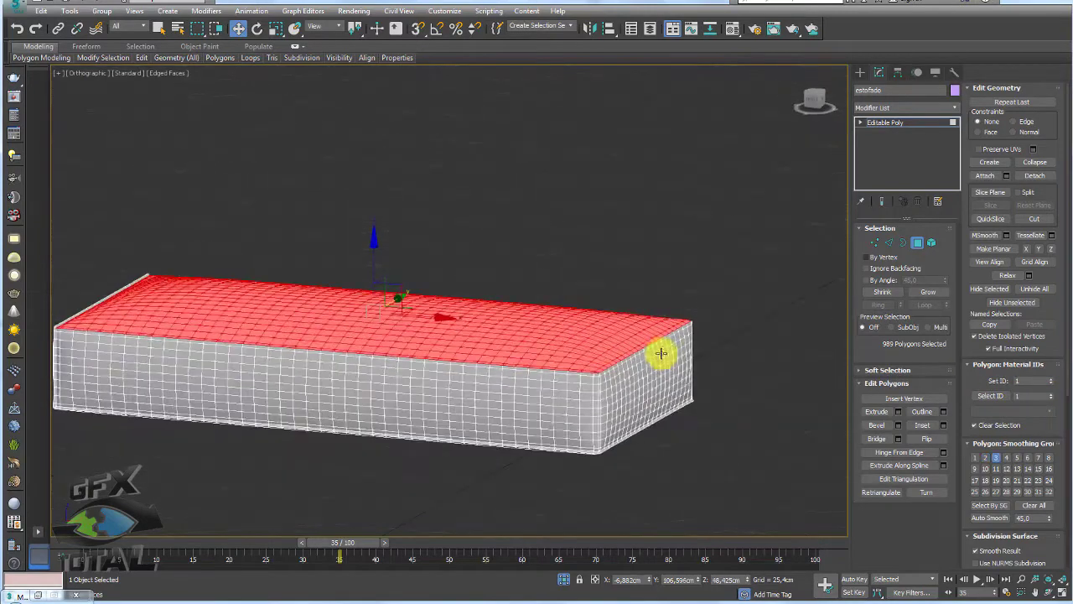
pyautogui.click(898, 424)
pyautogui.click(456, 358)
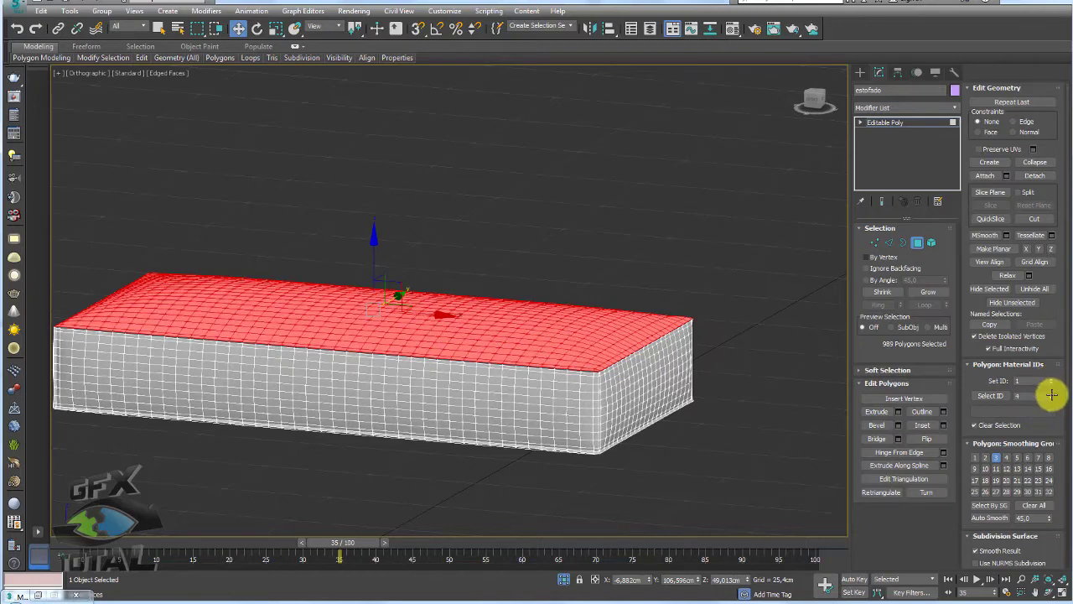
# Apply the same slight bevel to the end, front and back face groups
pyautogui.click(991, 396)
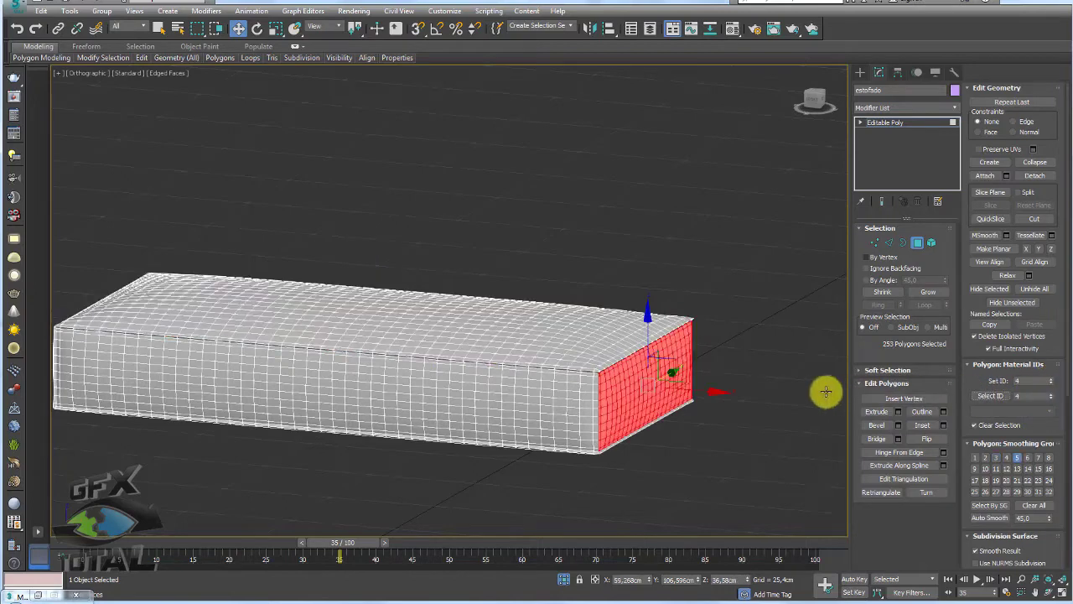
pyautogui.click(899, 424)
pyautogui.click(461, 355)
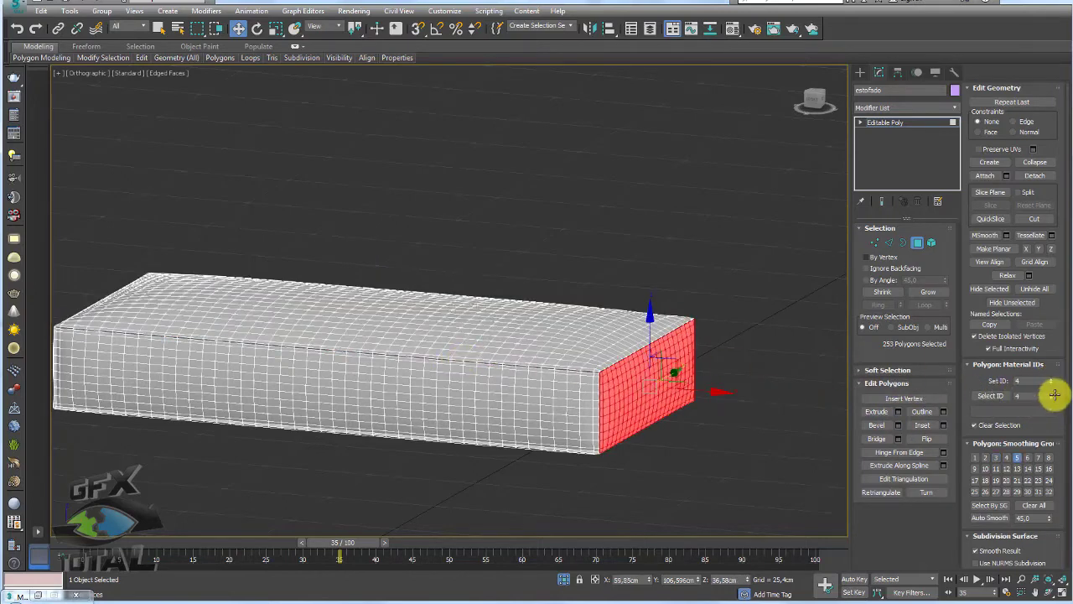
pyautogui.click(1012, 394)
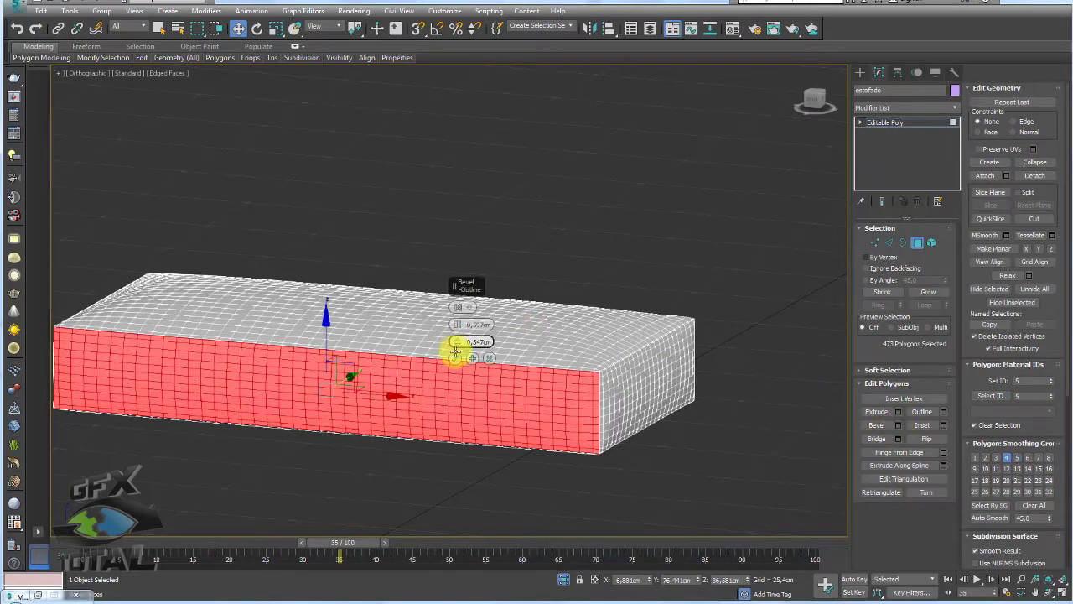
pyautogui.click(455, 355)
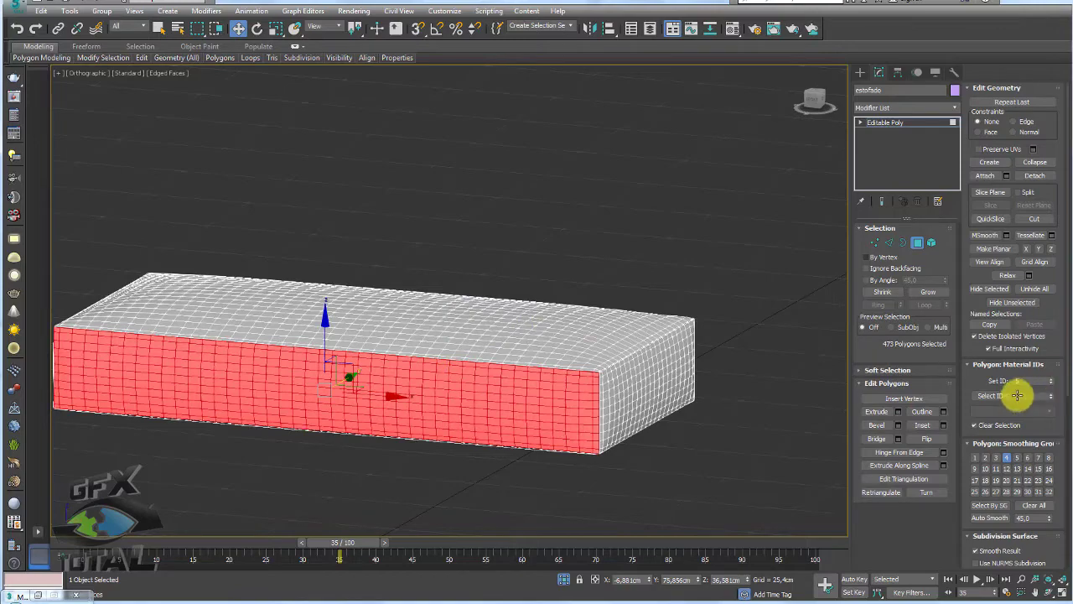
pyautogui.click(991, 395)
pyautogui.keyDown('alt'); pyautogui.moveTo(718, 354); pyautogui.dragTo(592, 352, button='middle'); pyautogui.keyUp('alt')
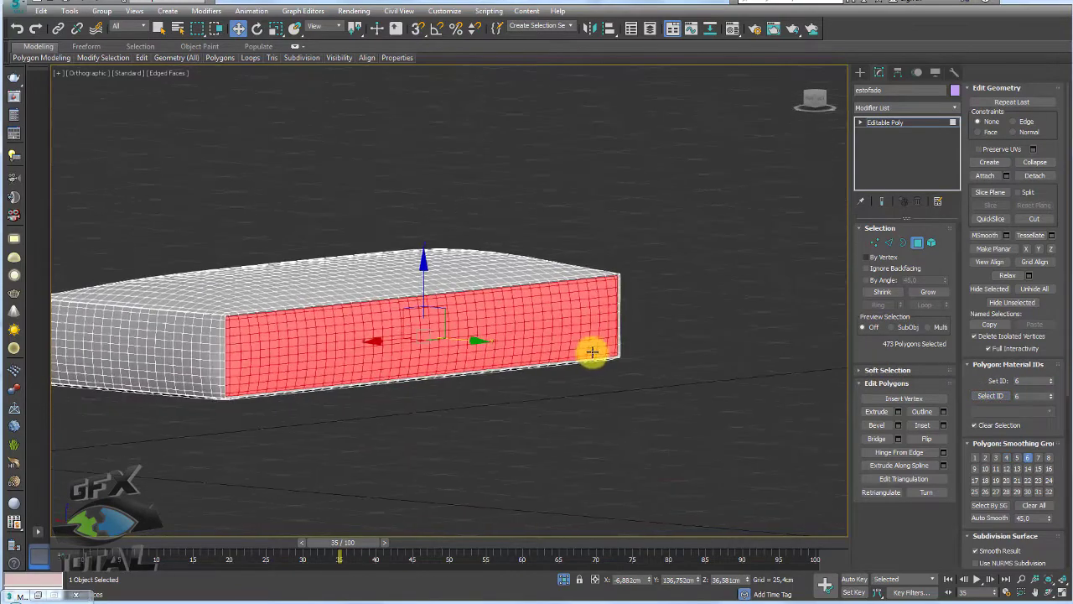
pyautogui.click(897, 425)
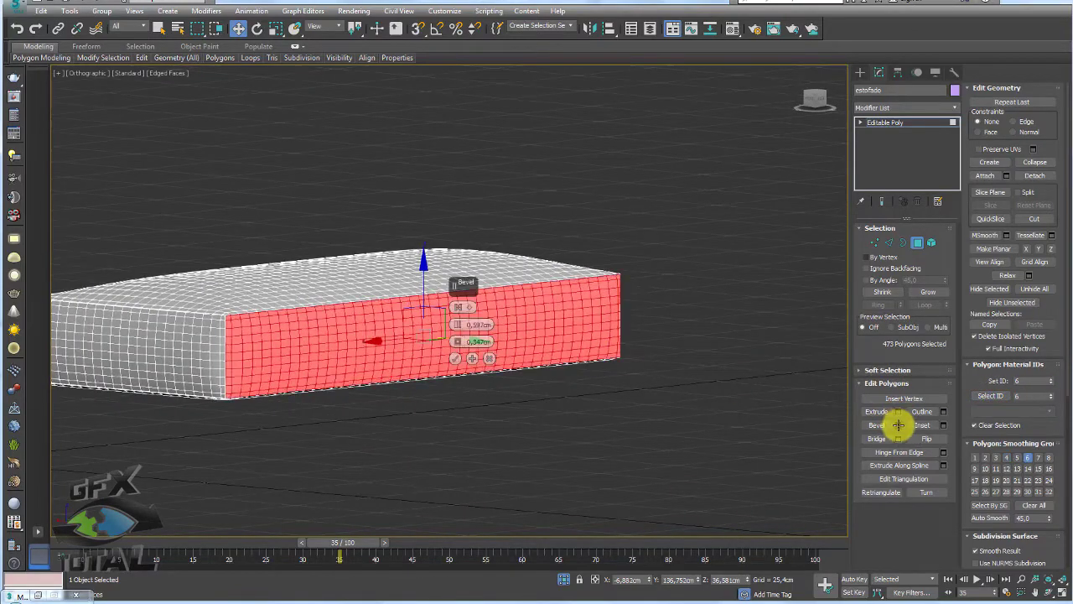
pyautogui.click(456, 358)
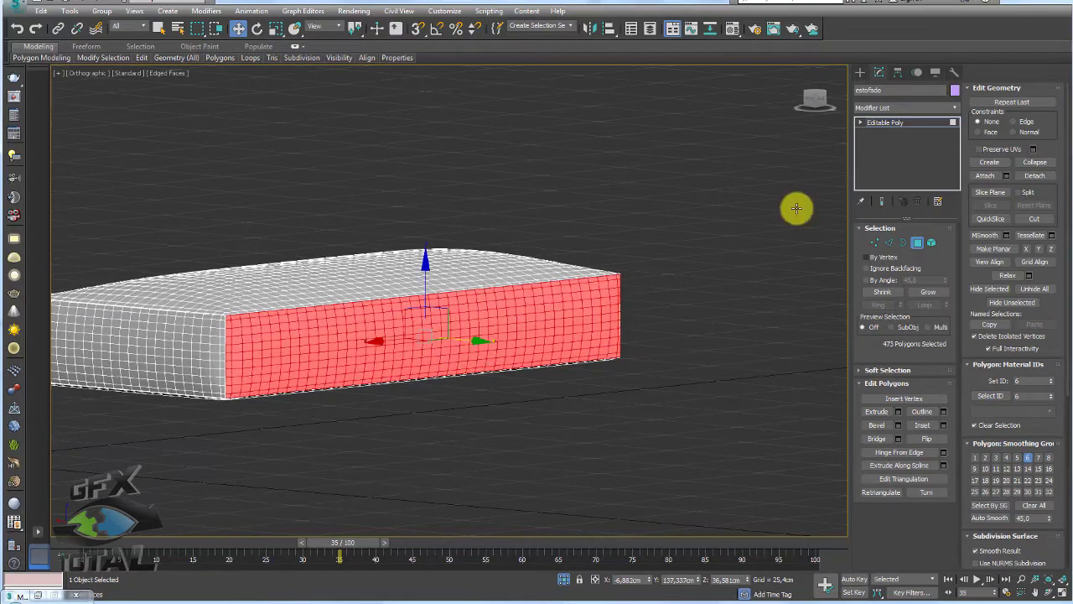
# Exit Editable Poly, end isolation to reveal the sofa, and select the reference image plane
pyautogui.click(893, 122)
pyautogui.moveTo(495, 196)
pyautogui.keyDown('alt'); pyautogui.mouseDown(button='middle')
pyautogui.moveTo(503, 297)
pyautogui.moveTo(556, 385)
pyautogui.moveTo(561, 416)
pyautogui.moveTo(577, 426)
pyautogui.mouseUp(button='middle'); pyautogui.keyUp('alt')
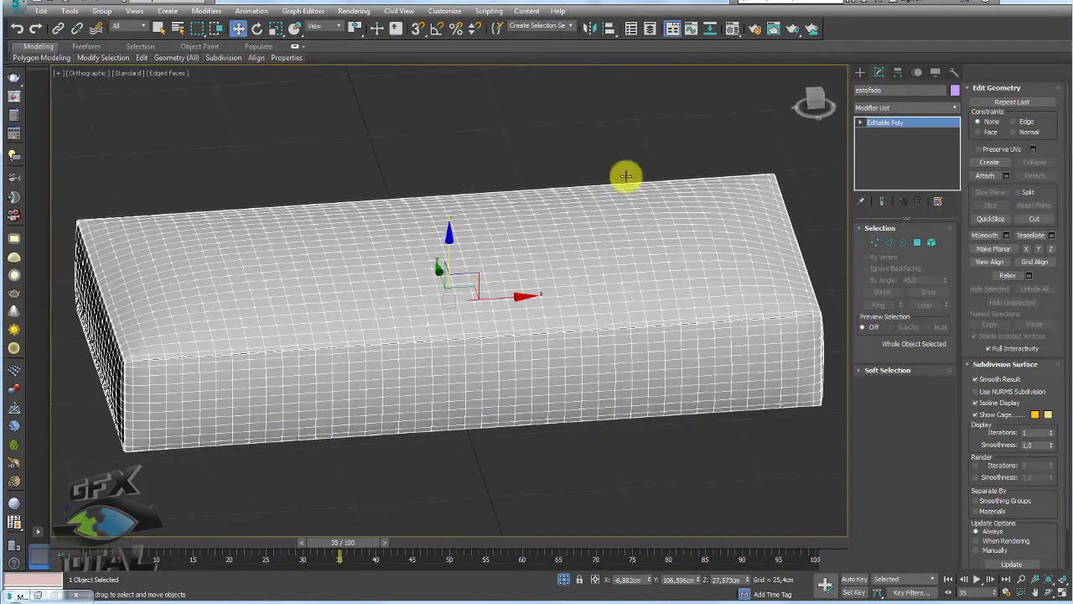
pyautogui.click(568, 579)
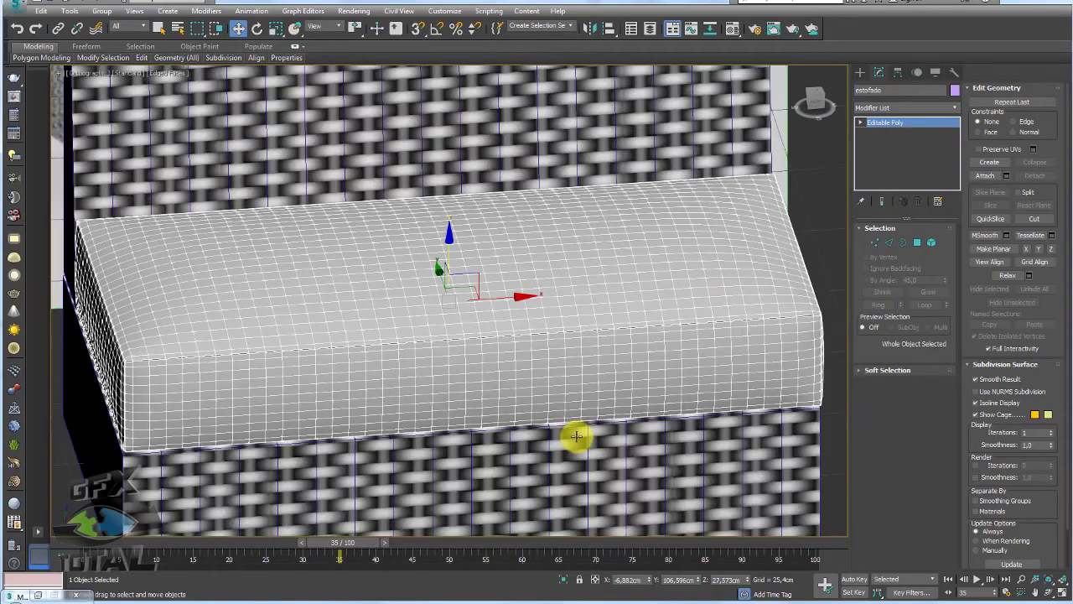
pyautogui.scroll(-5, 575, 434)
pyautogui.moveTo(661, 408)
pyautogui.keyDown('alt'); pyautogui.mouseDown(button='middle')
pyautogui.moveTo(575, 403)
pyautogui.moveTo(668, 391)
pyautogui.moveTo(613, 211)
pyautogui.mouseUp(button='middle'); pyautogui.keyUp('alt')
pyautogui.scroll(-3, 506, 184)
pyautogui.moveTo(506, 184)
pyautogui.keyDown('alt'); pyautogui.mouseDown(button='middle')
pyautogui.moveTo(556, 187)
pyautogui.moveTo(361, 176)
pyautogui.mouseUp(button='middle'); pyautogui.keyUp('alt')
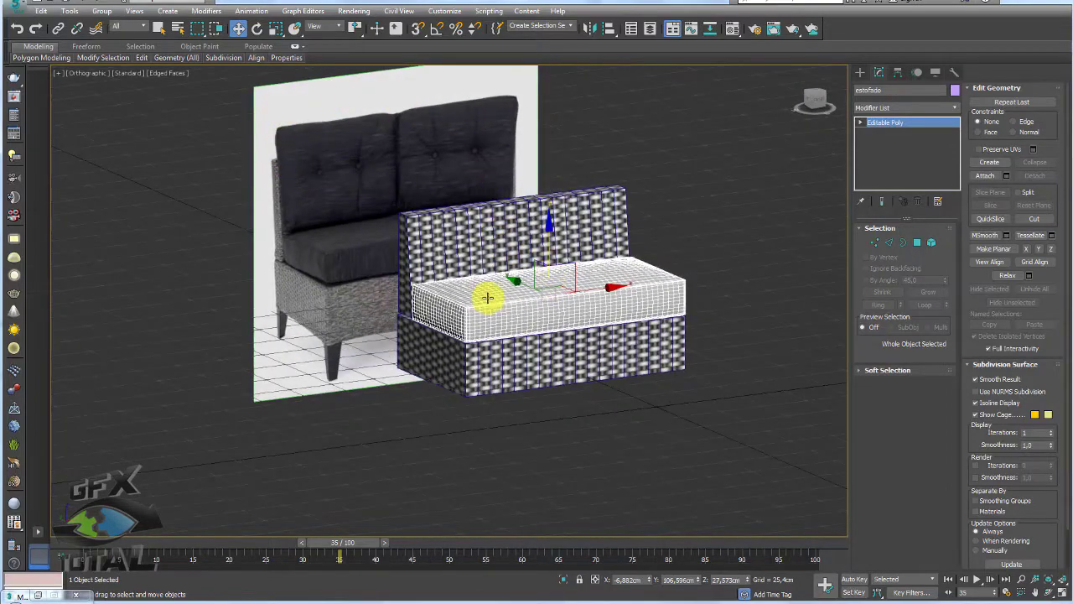
pyautogui.moveTo(458, 296)
pyautogui.keyDown('alt'); pyautogui.mouseDown(button='middle')
pyautogui.moveTo(419, 271)
pyautogui.moveTo(335, 271)
pyautogui.mouseUp(button='middle'); pyautogui.keyUp('alt')
pyautogui.scroll(-3, 407, 280)
pyautogui.click(361, 292)
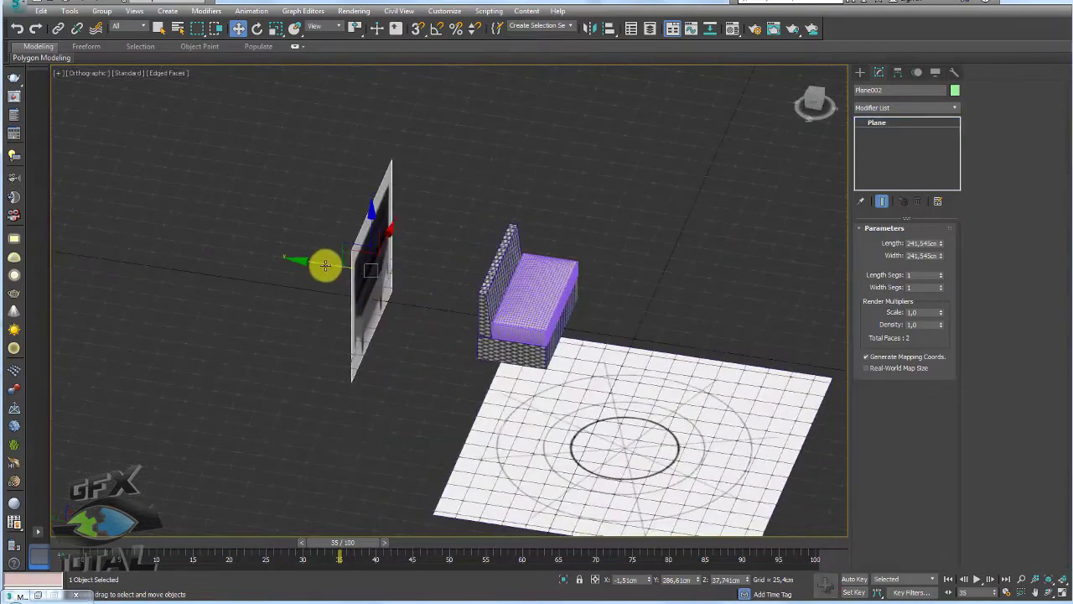
# Copy the reference image plane, rotate it flat with angle snap, and slide it over the sofa
pyautogui.keyDown('shift'); pyautogui.moveTo(319, 264); pyautogui.dragTo(591, 335); pyautogui.keyUp('shift')
pyautogui.click(555, 343)
pyautogui.press('e')
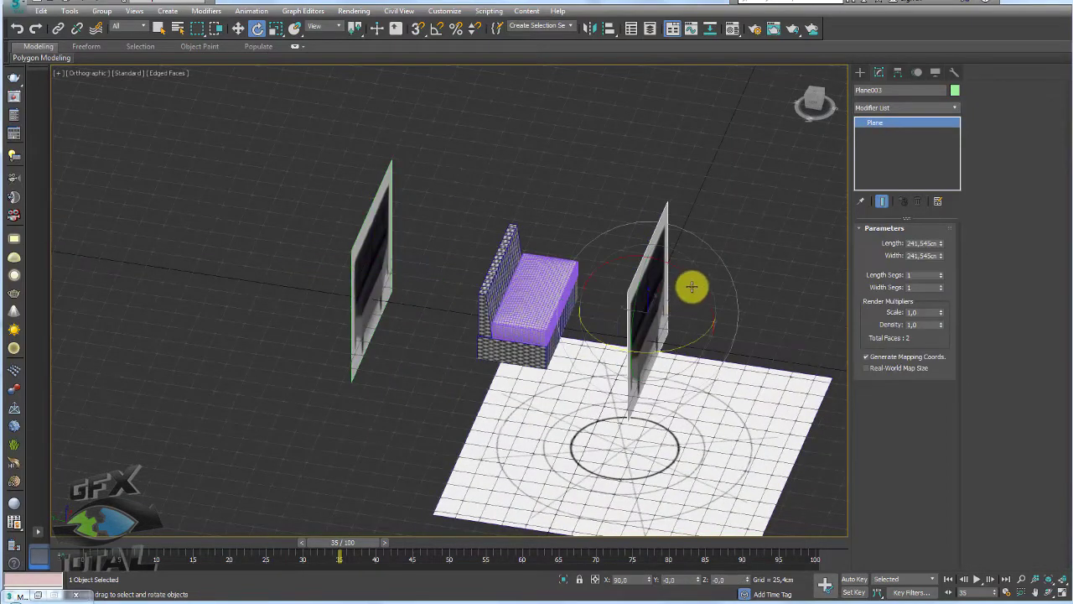
pyautogui.moveTo(693, 285)
pyautogui.mouseDown()
pyautogui.moveTo(652, 267)
pyautogui.moveTo(724, 274)
pyautogui.moveTo(629, 256)
pyautogui.mouseUp()
pyautogui.press('a')
pyautogui.moveTo(630, 256)
pyautogui.keyDown('alt'); pyautogui.mouseDown(button='middle')
pyautogui.moveTo(659, 311)
pyautogui.moveTo(710, 283)
pyautogui.moveTo(688, 319)
pyautogui.mouseUp(button='middle'); pyautogui.keyUp('alt')
pyautogui.press('w')
pyautogui.moveTo(605, 314)
pyautogui.mouseDown()
pyautogui.moveTo(552, 319)
pyautogui.moveTo(587, 259)
pyautogui.mouseUp()
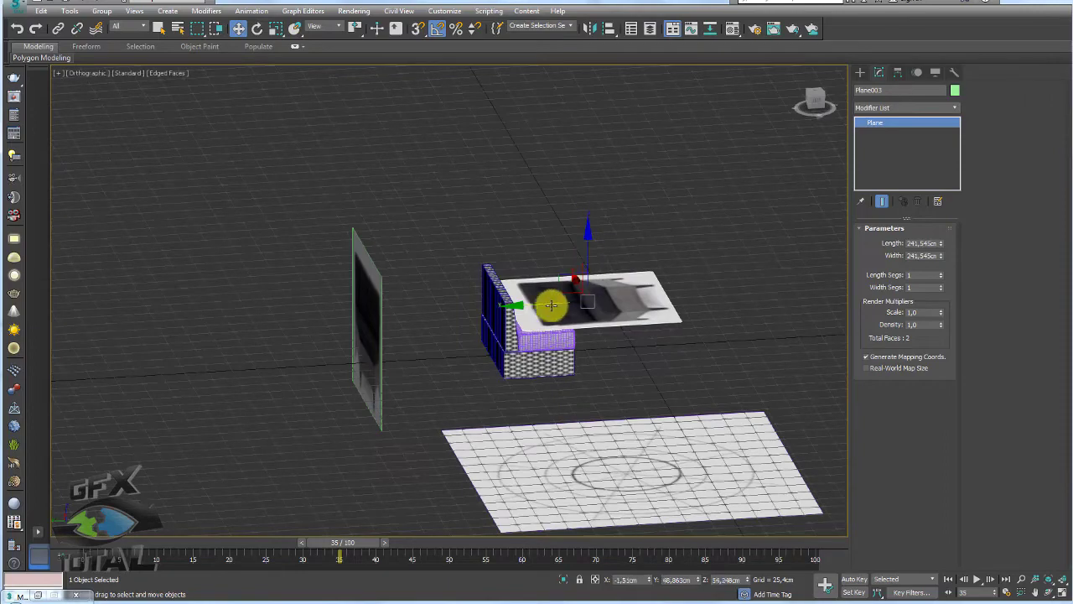
pyautogui.moveTo(552, 305); pyautogui.dragTo(512, 311)
pyautogui.moveTo(513, 311)
pyautogui.keyDown('alt'); pyautogui.mouseDown(button='middle')
pyautogui.moveTo(556, 336)
pyautogui.moveTo(594, 383)
pyautogui.mouseUp(button='middle'); pyautogui.keyUp('alt')
# Draw a new box beside the sofa image
pyautogui.scroll(3, 553, 354)
pyautogui.scroll(-3, 595, 383)
pyautogui.click(860, 72)
pyautogui.scroll(2, 665, 223)
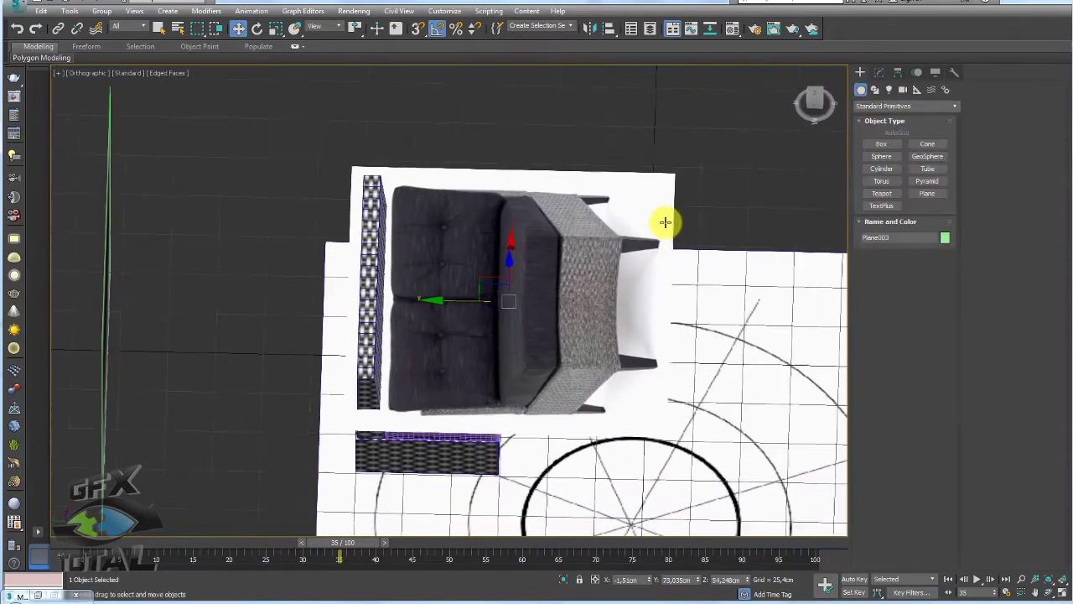
pyautogui.click(881, 144)
pyautogui.moveTo(726, 356); pyautogui.dragTo(794, 430)
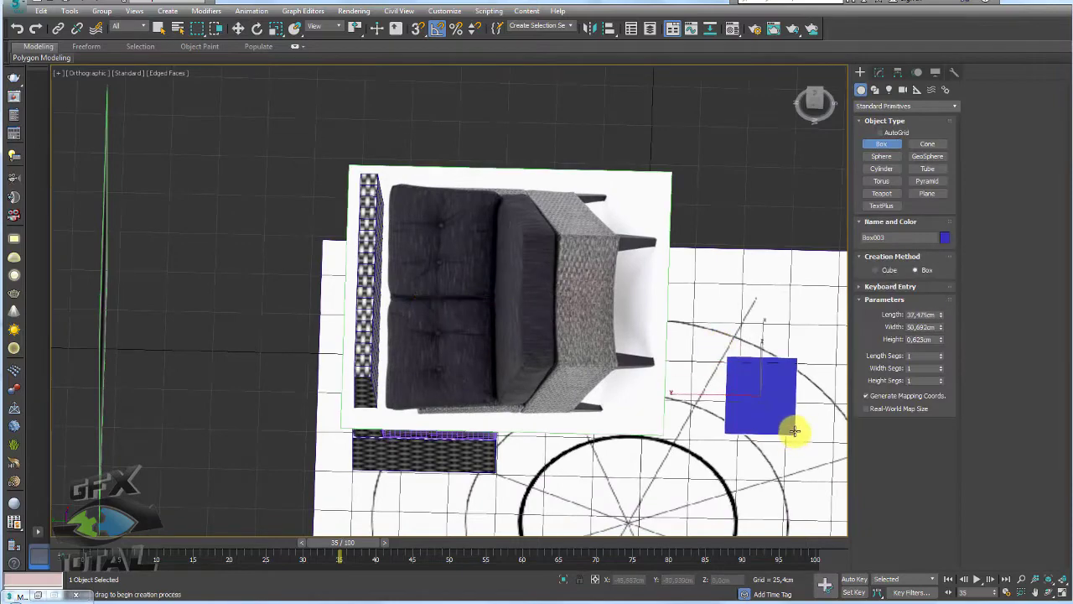
pyautogui.click(802, 408)
# Align the box to the centre of the image plane and move it over the left back cushion
pyautogui.press('w')
pyautogui.hotkey('alt', 'a')
pyautogui.click(522, 347)
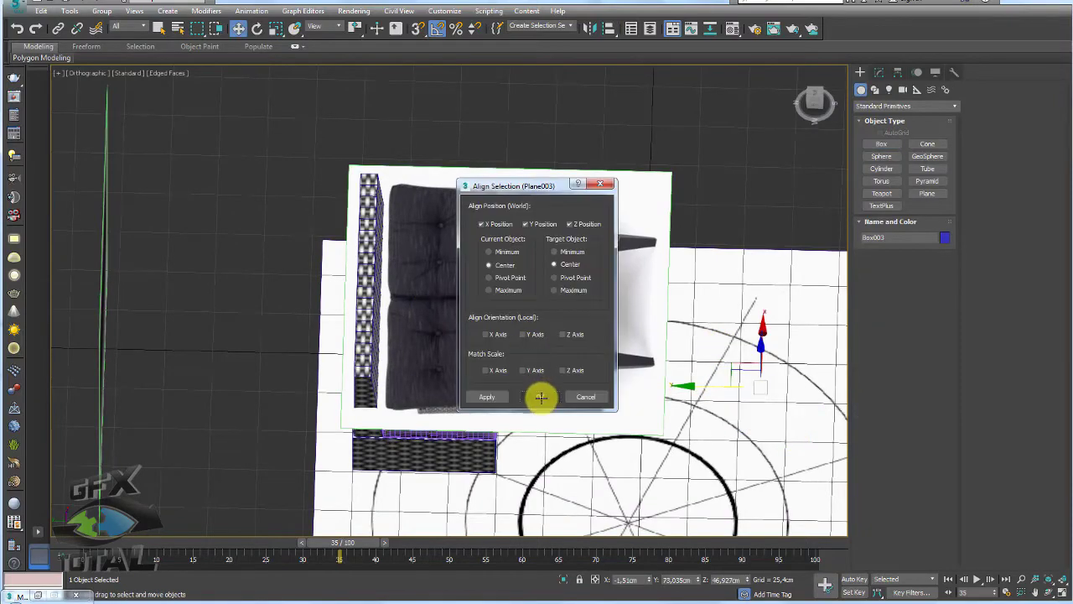
pyautogui.click(541, 398)
pyautogui.moveTo(541, 397)
pyautogui.keyDown('alt'); pyautogui.mouseDown(button='middle')
pyautogui.moveTo(565, 376)
pyautogui.moveTo(498, 327)
pyautogui.moveTo(508, 278)
pyautogui.mouseUp(button='middle'); pyautogui.keyUp('alt')
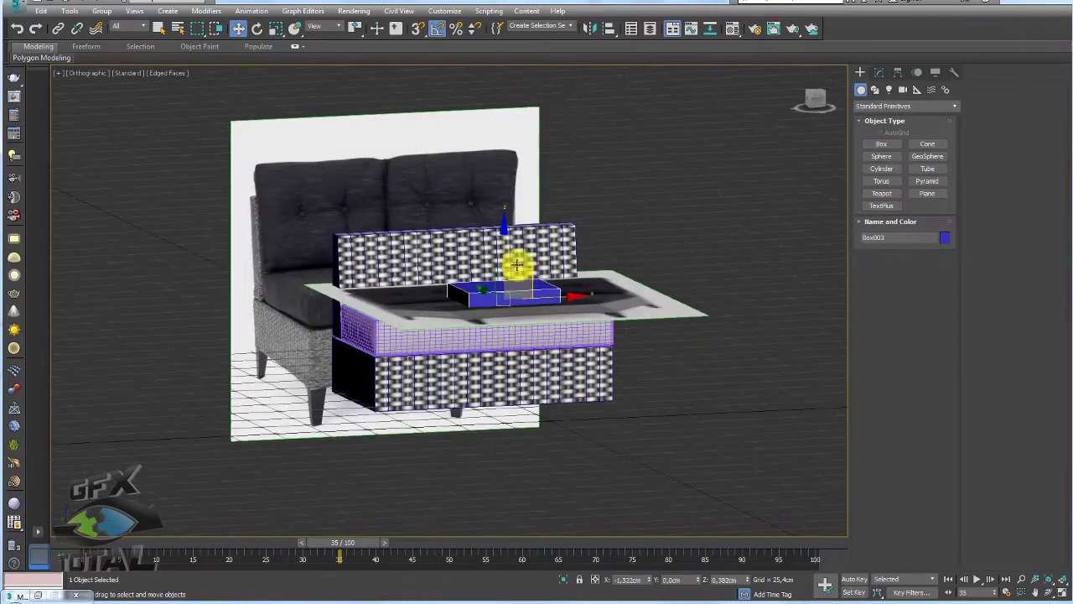
pyautogui.moveTo(518, 265); pyautogui.dragTo(443, 246)
pyautogui.moveTo(443, 246)
pyautogui.keyDown('alt'); pyautogui.mouseDown(button='middle')
pyautogui.moveTo(450, 323)
pyautogui.moveTo(456, 246)
pyautogui.mouseUp(button='middle'); pyautogui.keyUp('alt')
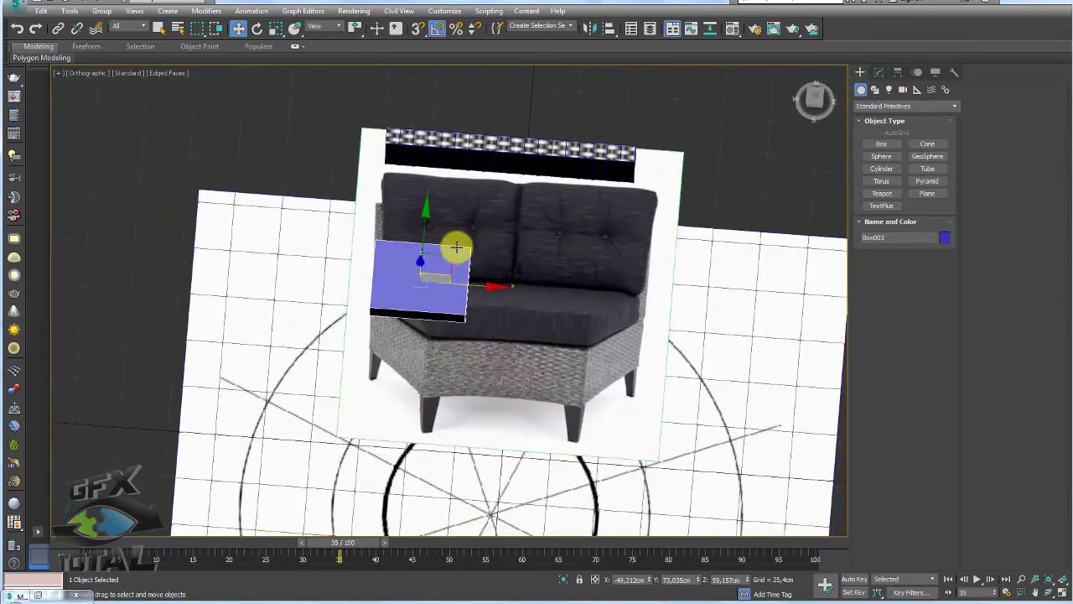
pyautogui.scroll(2, 602, 320)
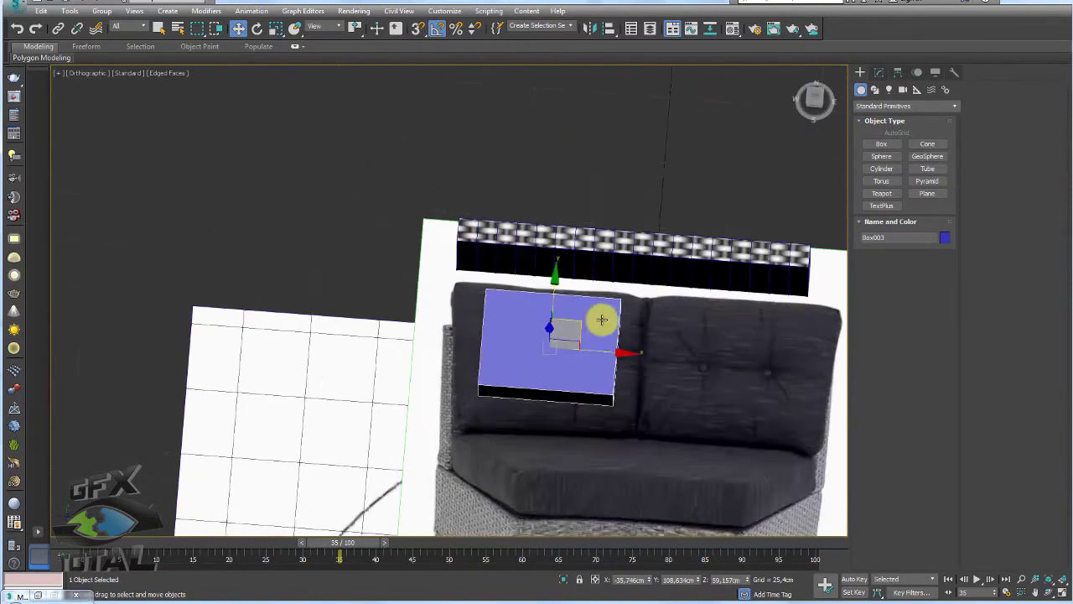
# Resize the box to 46.843 × 66.913 cm with a height of 17.13 cm
pyautogui.click(877, 73)
pyautogui.keyDown('alt'); pyautogui.moveTo(735, 402); pyautogui.dragTo(718, 341, button='middle'); pyautogui.keyUp('alt')
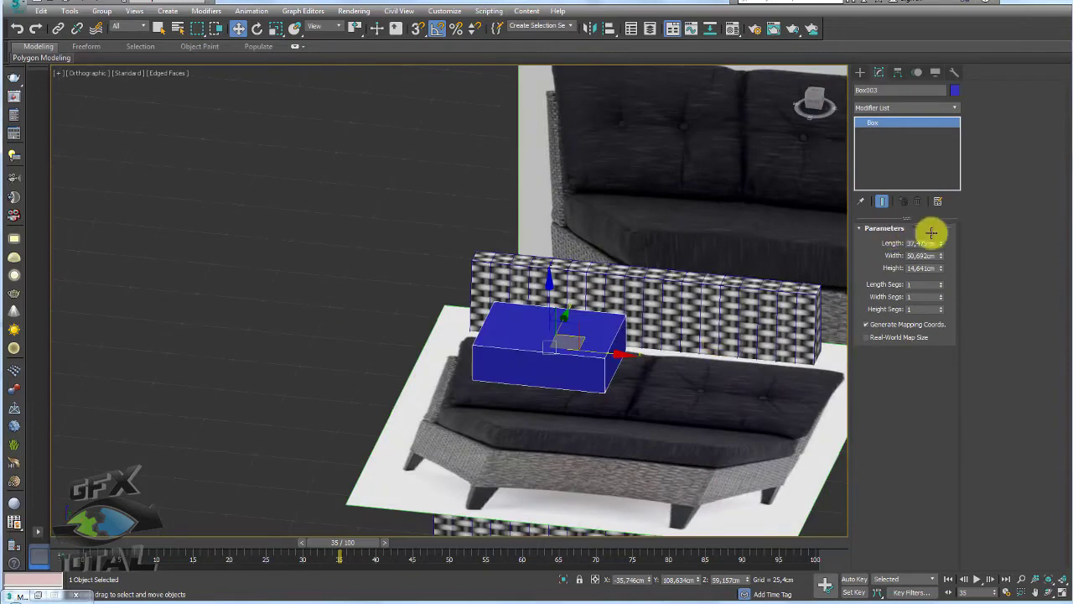
pyautogui.moveTo(942, 244)
pyautogui.mouseDown()
pyautogui.moveTo(950, 228)
pyautogui.moveTo(942, 244)
pyautogui.mouseUp()
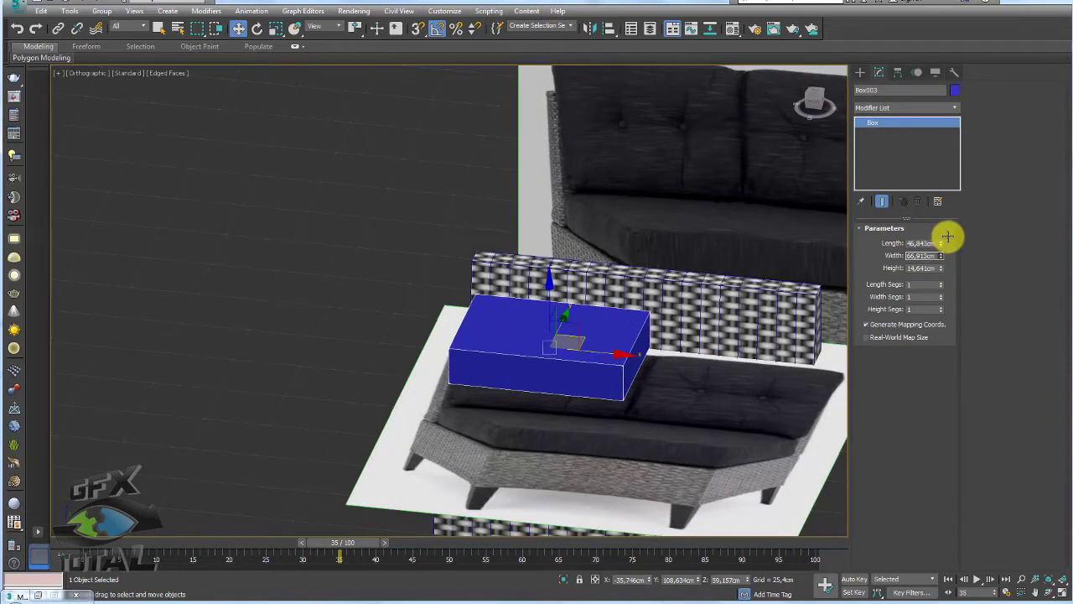
pyautogui.keyDown('alt'); pyautogui.moveTo(633, 417); pyautogui.dragTo(546, 400, button='middle'); pyautogui.keyUp('alt')
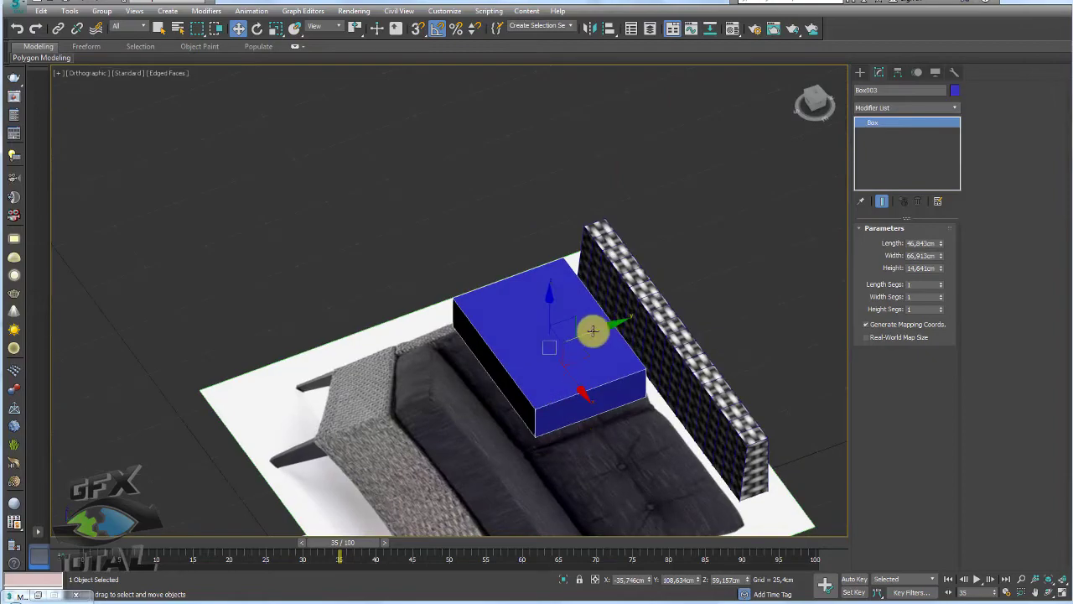
pyautogui.scroll(2, 598, 326)
pyautogui.scroll(2, 618, 364)
pyautogui.scroll(2, 706, 342)
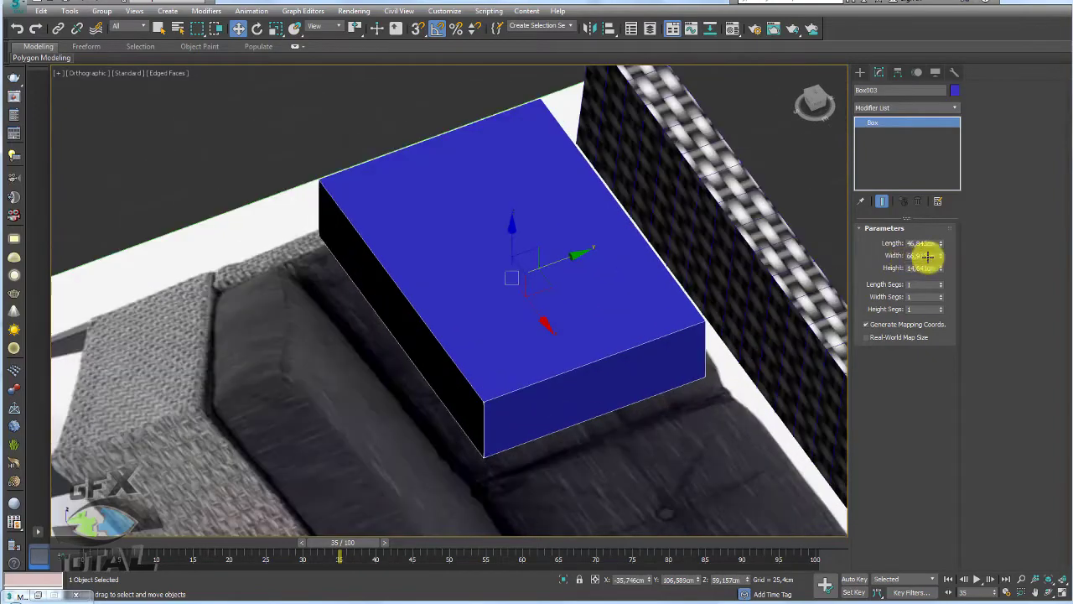
pyautogui.keyDown('alt'); pyautogui.moveTo(693, 365); pyautogui.dragTo(626, 246, button='middle'); pyautogui.keyUp('alt')
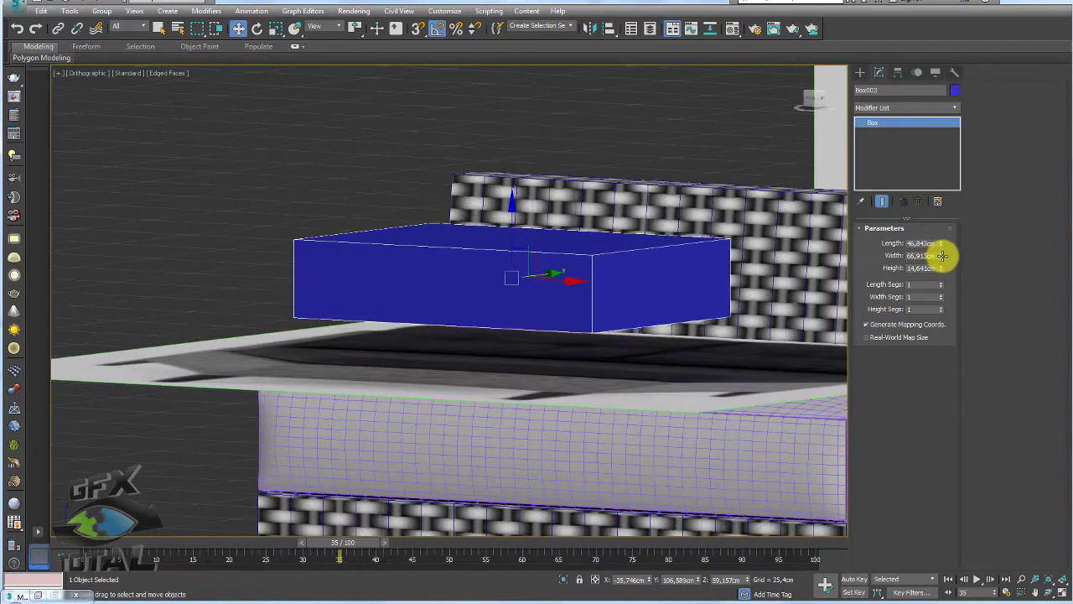
pyautogui.moveTo(942, 255)
pyautogui.mouseDown()
pyautogui.moveTo(942, 235)
pyautogui.moveTo(943, 258)
pyautogui.mouseUp()
pyautogui.keyDown('alt'); pyautogui.moveTo(703, 242); pyautogui.dragTo(871, 273, button='middle'); pyautogui.keyUp('alt')
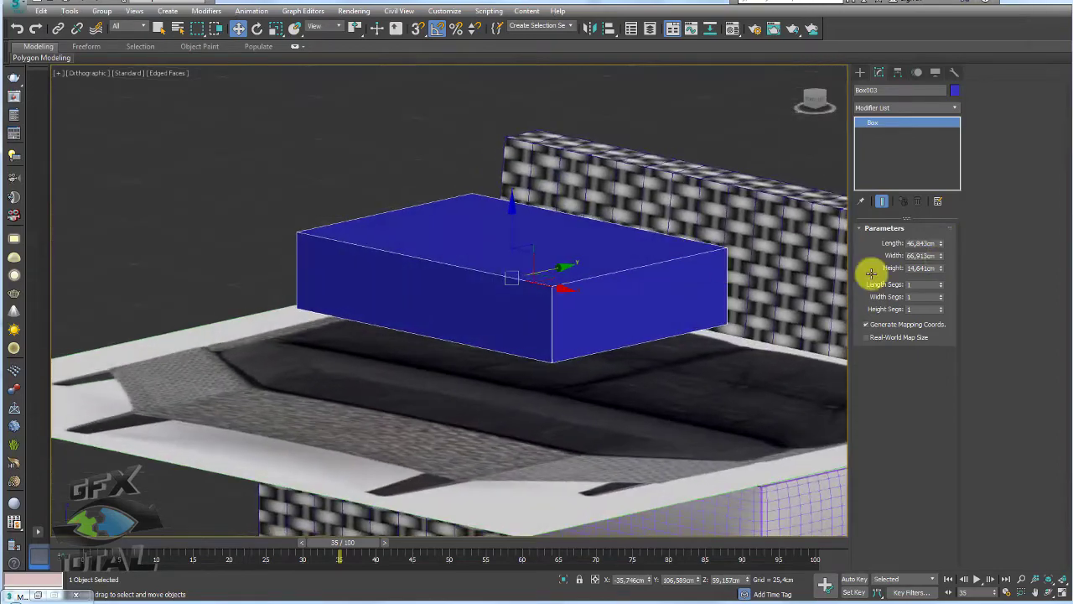
pyautogui.moveTo(943, 268); pyautogui.dragTo(946, 252)
pyautogui.moveTo(620, 299)
pyautogui.keyDown('alt'); pyautogui.mouseDown(button='middle')
pyautogui.moveTo(666, 348)
pyautogui.moveTo(682, 408)
pyautogui.moveTo(658, 398)
pyautogui.mouseUp(button='middle'); pyautogui.keyUp('alt')
pyautogui.scroll(-2, 661, 348)
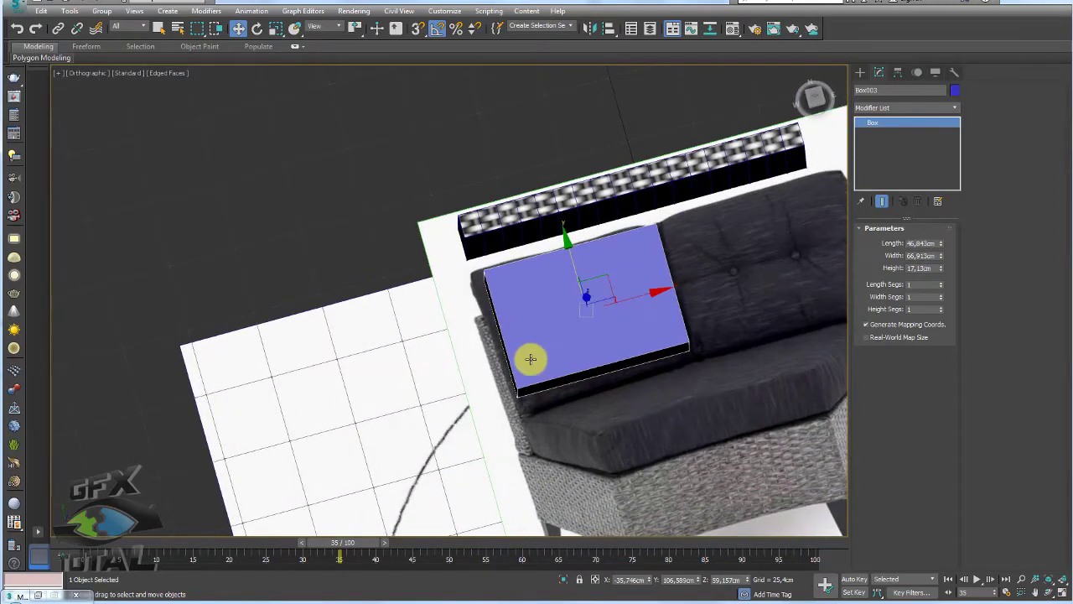
pyautogui.scroll(-5, 638, 368)
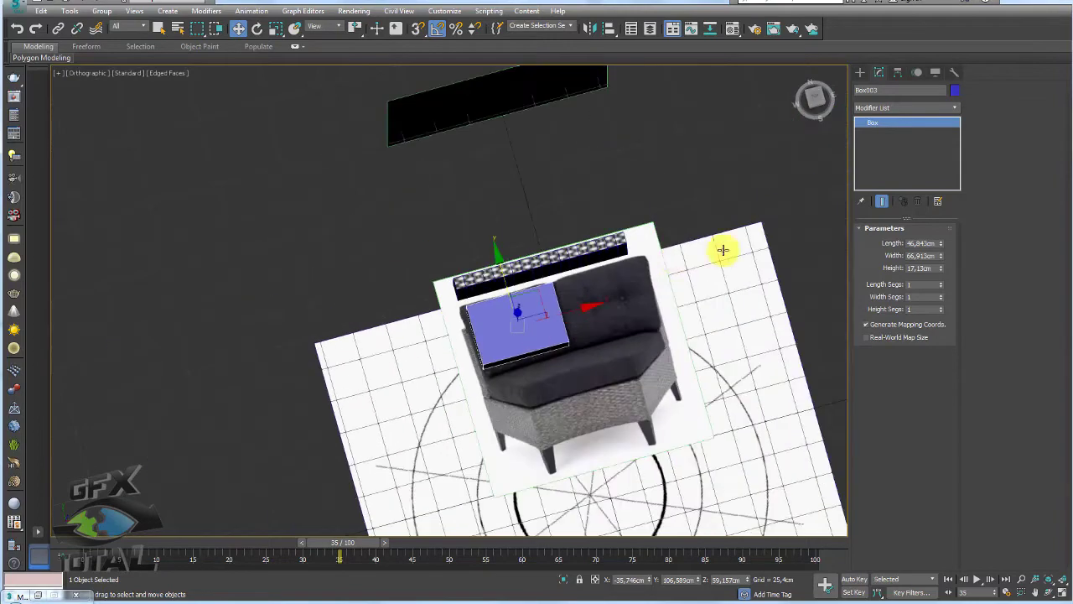
# Isolate the blue box together with the sofa reference plane and inspect them
pyautogui.moveTo(723, 247)
pyautogui.keyDown('alt'); pyautogui.mouseDown(button='middle')
pyautogui.moveTo(682, 291)
pyautogui.moveTo(700, 285)
pyautogui.mouseUp(button='middle'); pyautogui.keyUp('alt')
pyautogui.rightClick(700, 285)
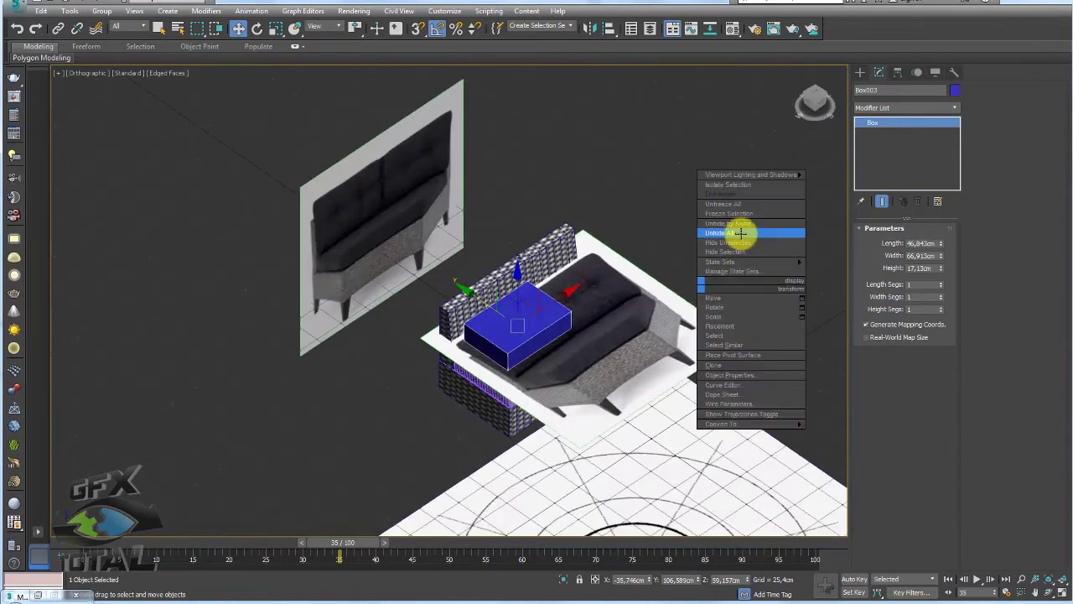
pyautogui.press('Escape')
pyautogui.click(659, 324)
pyautogui.keyDown('ctrl'); pyautogui.click(525, 328); pyautogui.keyUp('ctrl')
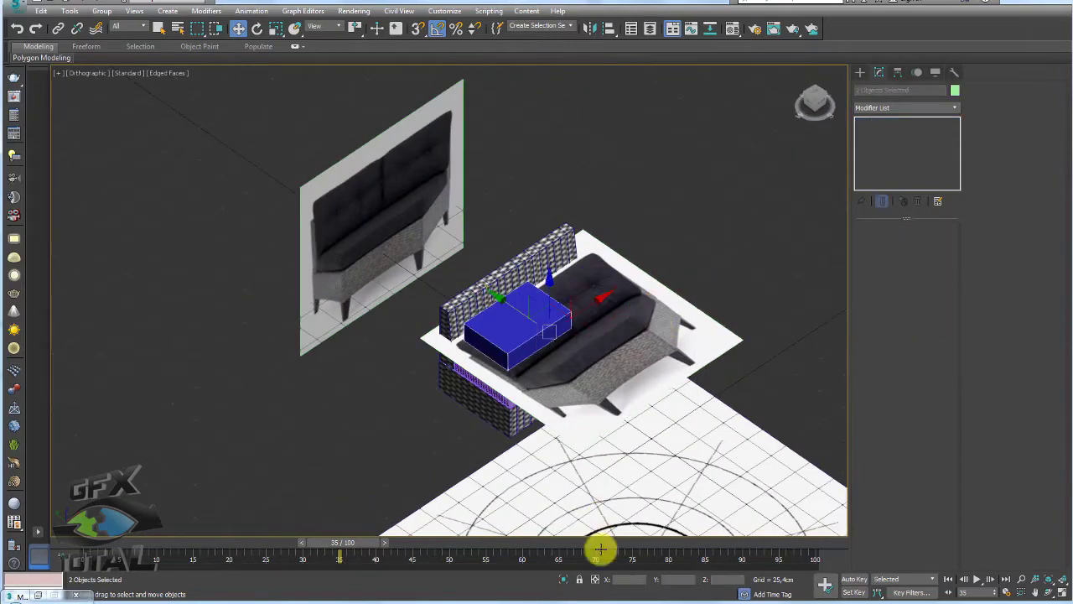
pyautogui.click(562, 579)
pyautogui.moveTo(545, 342)
pyautogui.keyDown('alt'); pyautogui.mouseDown(button='middle')
pyautogui.moveTo(613, 307)
pyautogui.moveTo(505, 299)
pyautogui.mouseUp(button='middle'); pyautogui.keyUp('alt')
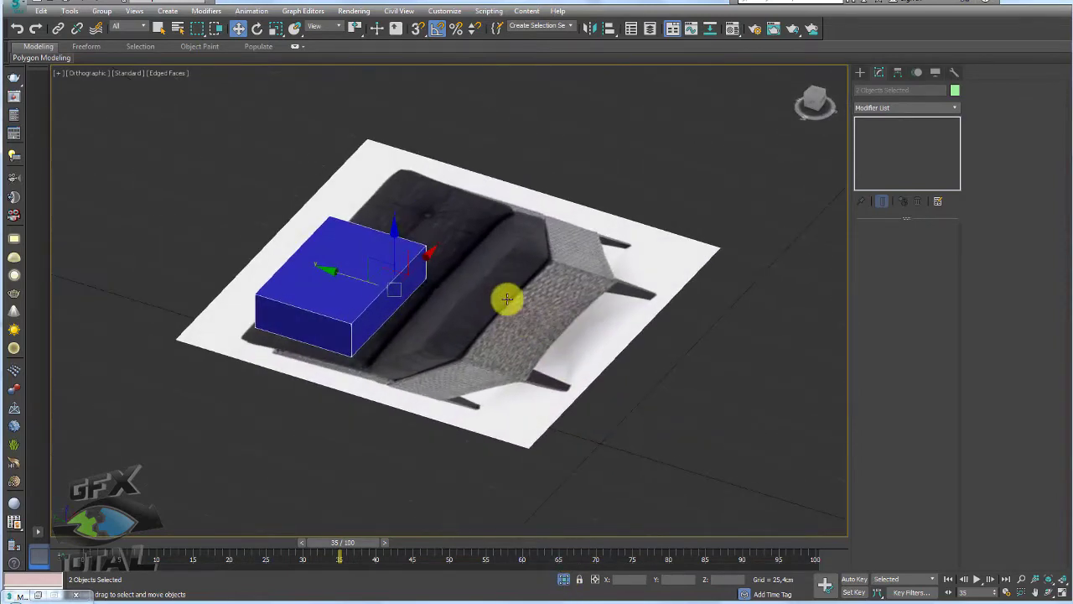
pyautogui.keyDown('alt'); pyautogui.click(392, 285); pyautogui.keyUp('alt')
pyautogui.click(344, 289)
pyautogui.scroll(3, 610, 328)
pyautogui.keyDown('alt'); pyautogui.moveTo(611, 328); pyautogui.dragTo(613, 307, button='middle'); pyautogui.keyUp('alt')
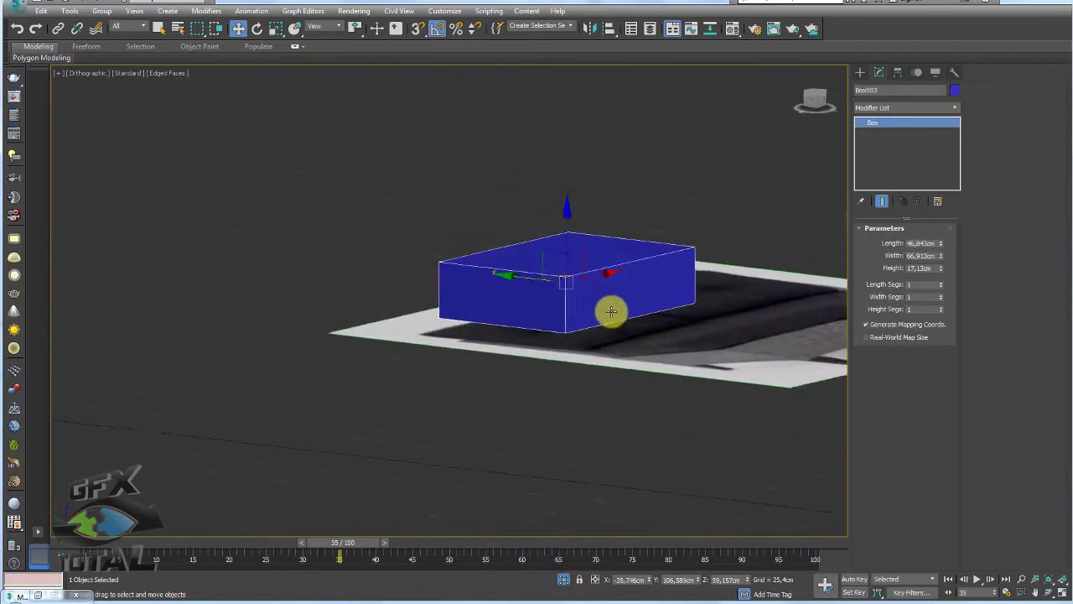
pyautogui.scroll(2, 620, 286)
pyautogui.moveTo(704, 290)
pyautogui.keyDown('alt'); pyautogui.mouseDown(button='middle')
pyautogui.moveTo(582, 347)
pyautogui.moveTo(696, 297)
pyautogui.mouseUp(button='middle'); pyautogui.keyUp('alt')
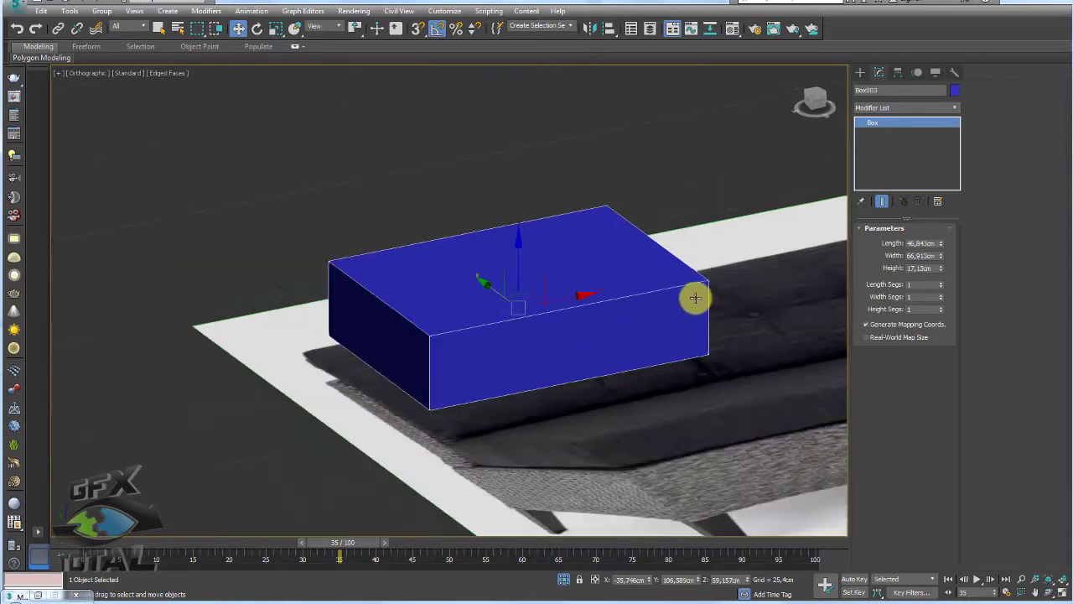
# Apply the rattan-cinza-bump.jpg texture to the back-cushion box
pyautogui.hotkey('alt', 'Tab')
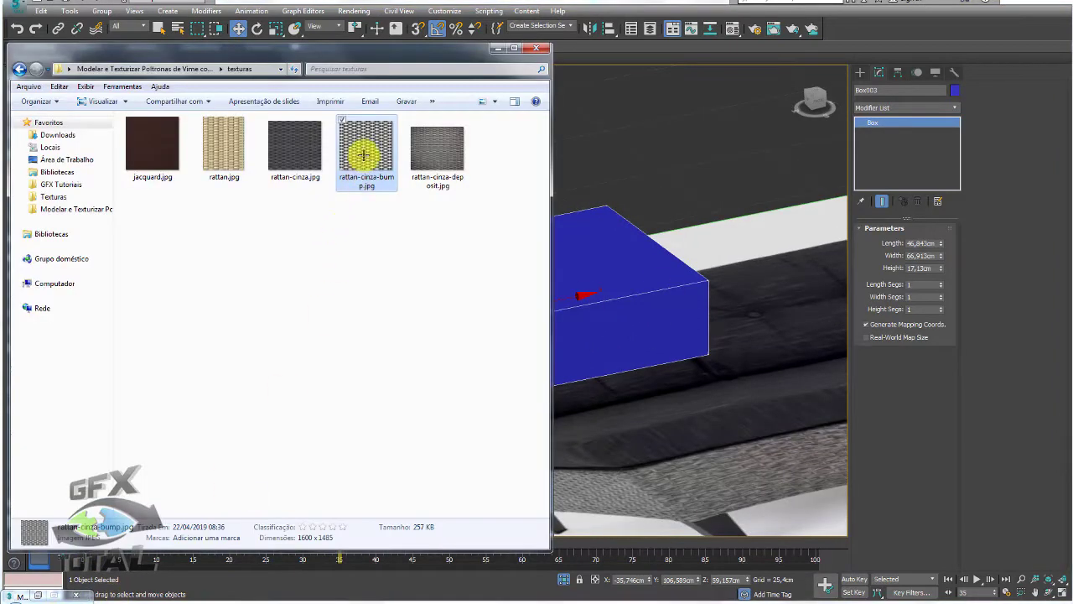
pyautogui.moveTo(363, 153); pyautogui.dragTo(604, 263)
pyautogui.moveTo(599, 151)
pyautogui.keyDown('alt'); pyautogui.mouseDown(button='middle')
pyautogui.moveTo(580, 180)
pyautogui.moveTo(640, 234)
pyautogui.mouseUp(button='middle'); pyautogui.keyUp('alt')
# Add a UVW Map modifier with Box projection at 50 cm length, width and height
pyautogui.click(955, 110)
pyautogui.moveTo(956, 193); pyautogui.dragTo(951, 515)
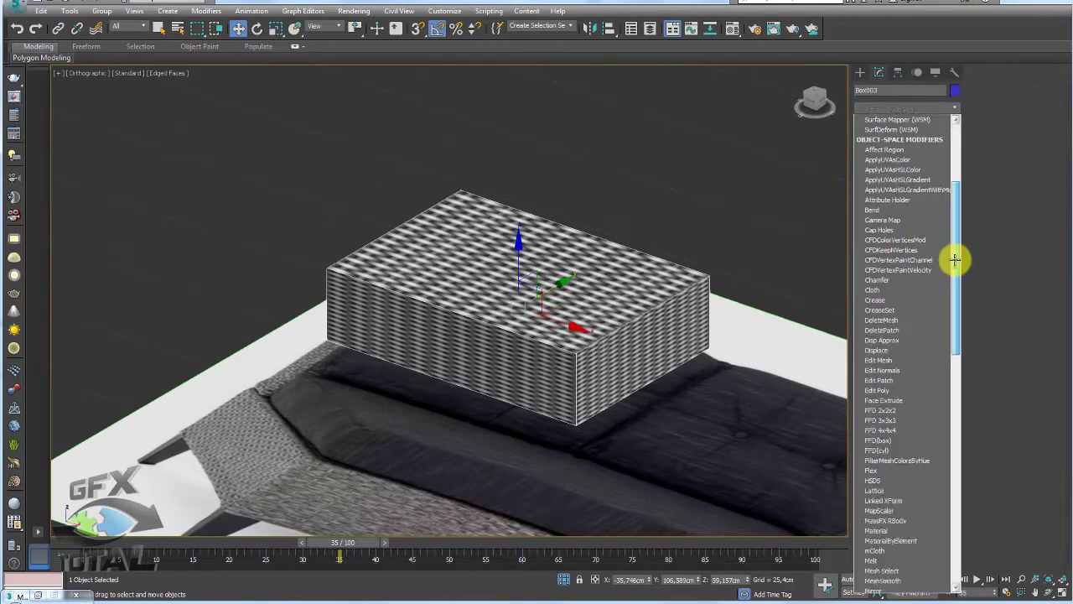
pyautogui.click(903, 471)
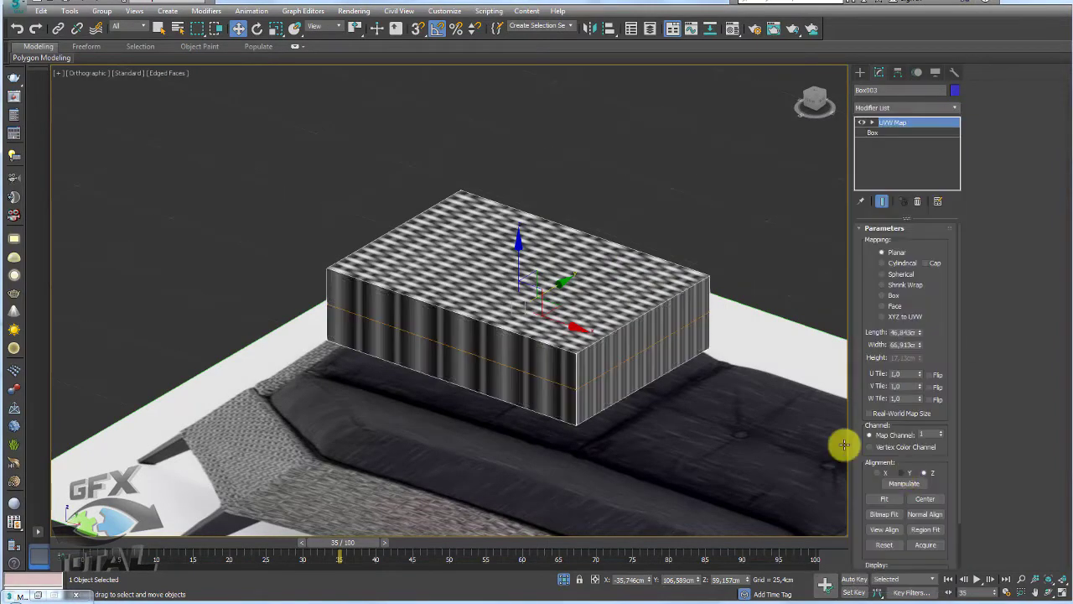
pyautogui.keyDown('alt'); pyautogui.moveTo(712, 403); pyautogui.dragTo(773, 429, button='middle'); pyautogui.keyUp('alt')
pyautogui.click(886, 295)
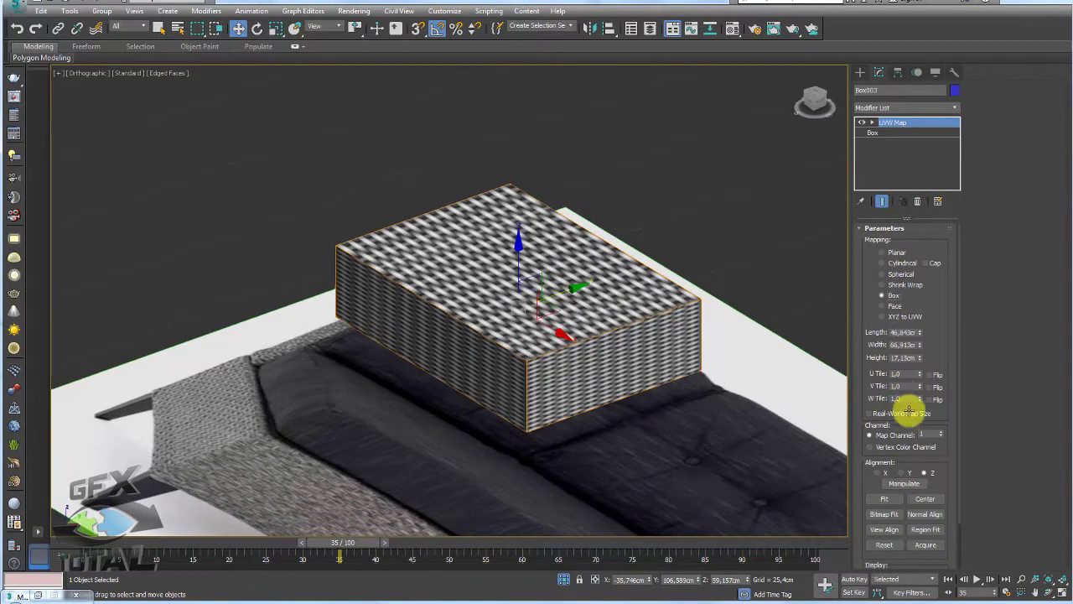
pyautogui.click(904, 344)
pyautogui.click(904, 355)
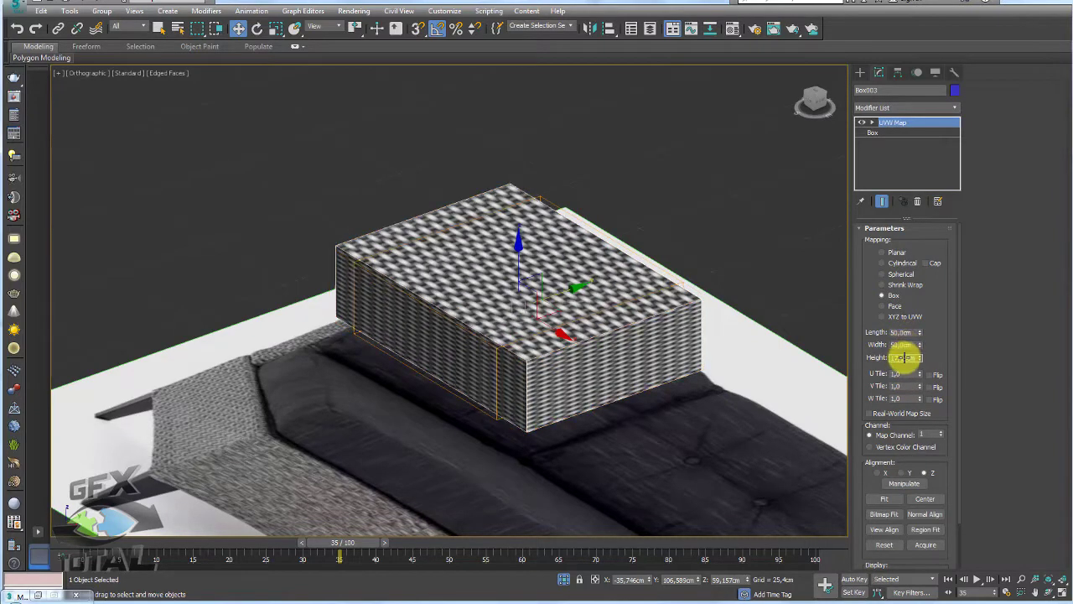
pyautogui.press('Return')
# Switch the box to edge editing and give it a plain grey default material
pyautogui.moveTo(665, 347)
pyautogui.keyDown('alt'); pyautogui.mouseDown(button='middle')
pyautogui.moveTo(625, 316)
pyautogui.moveTo(702, 360)
pyautogui.moveTo(726, 359)
pyautogui.mouseUp(button='middle'); pyautogui.keyUp('alt')
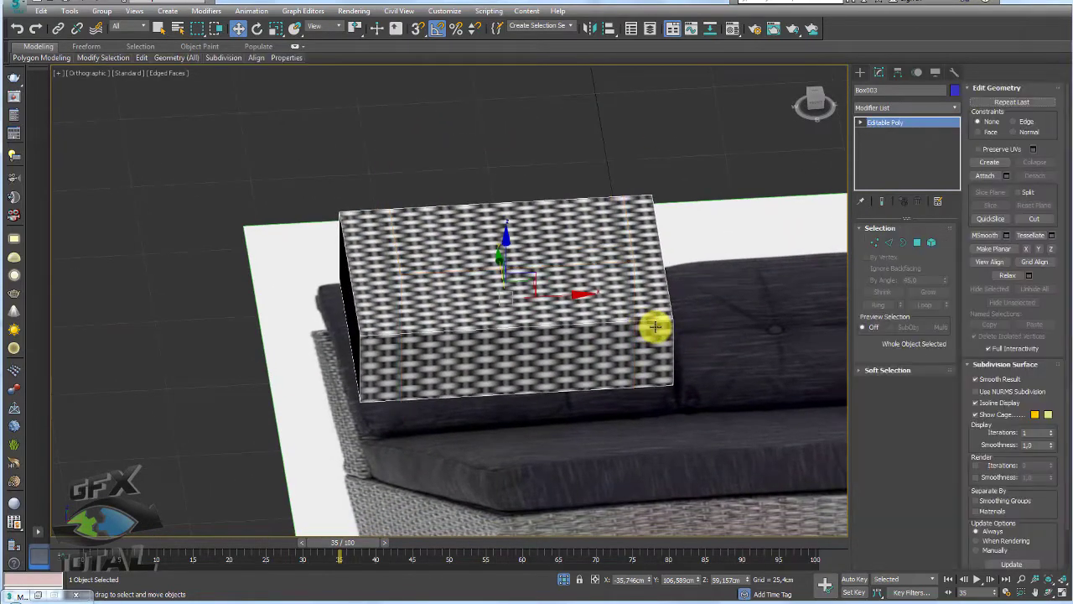
pyautogui.keyDown('alt'); pyautogui.moveTo(797, 333); pyautogui.dragTo(847, 285, button='middle'); pyautogui.keyUp('alt')
pyautogui.click(889, 243)
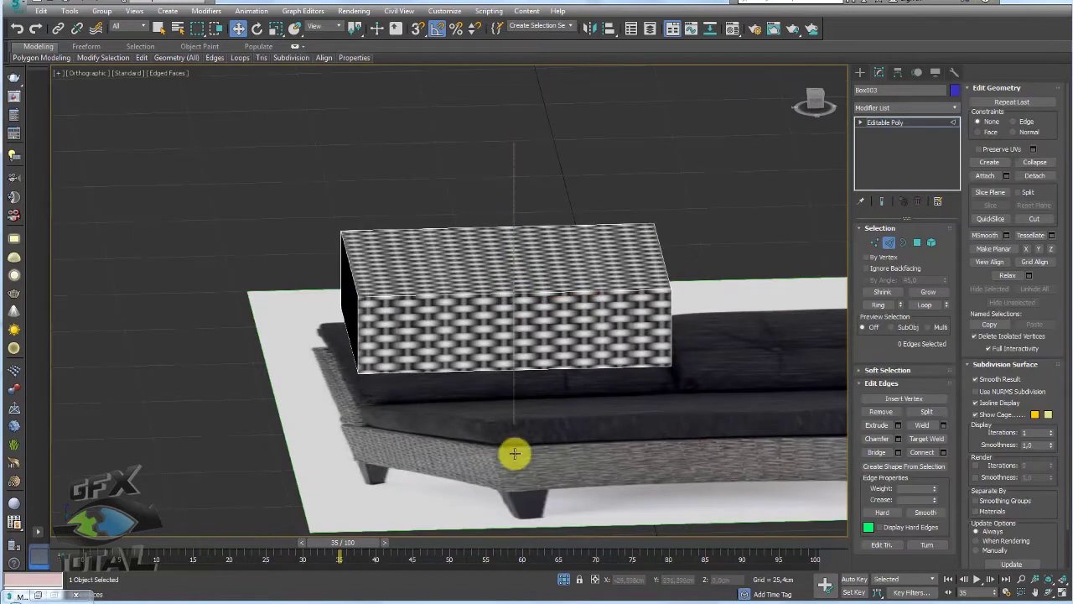
pyautogui.click(728, 29)
pyautogui.moveTo(719, 110); pyautogui.dragTo(565, 280)
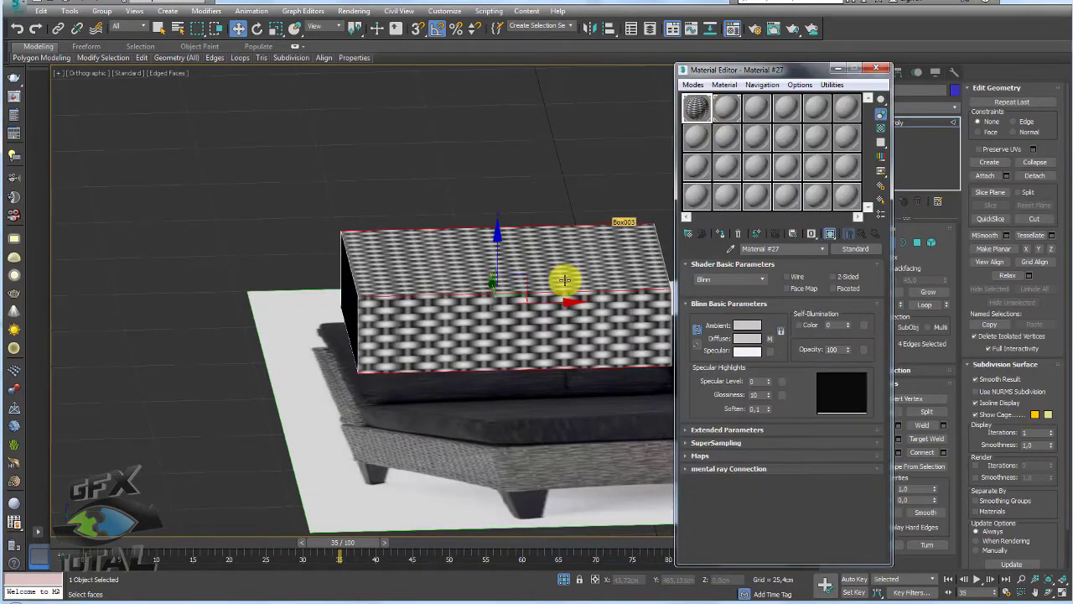
pyautogui.scroll(2, 581, 280)
pyautogui.click(831, 68)
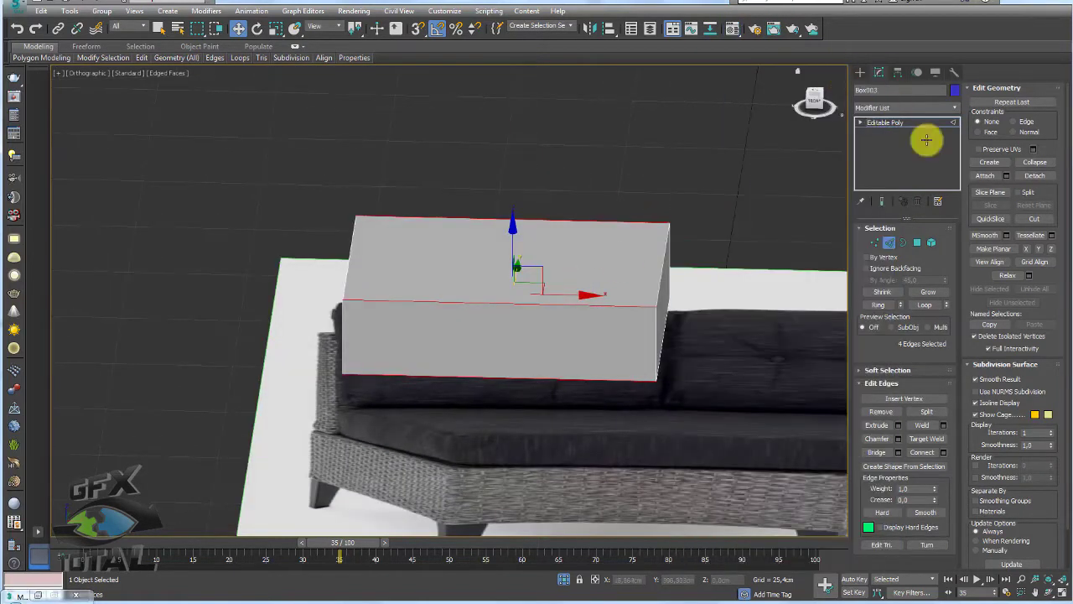
# Connect the selected edges, then the edge ring across the top face, with new edge loops
pyautogui.click(942, 451)
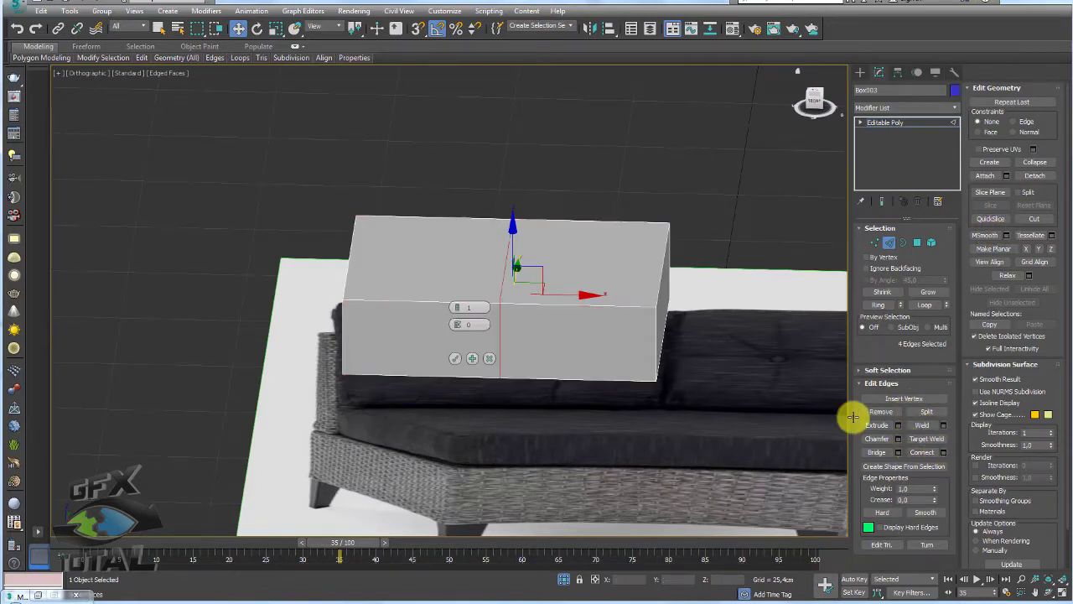
pyautogui.moveTo(462, 325)
pyautogui.mouseDown()
pyautogui.moveTo(462, 163)
pyautogui.moveTo(478, 95)
pyautogui.mouseUp()
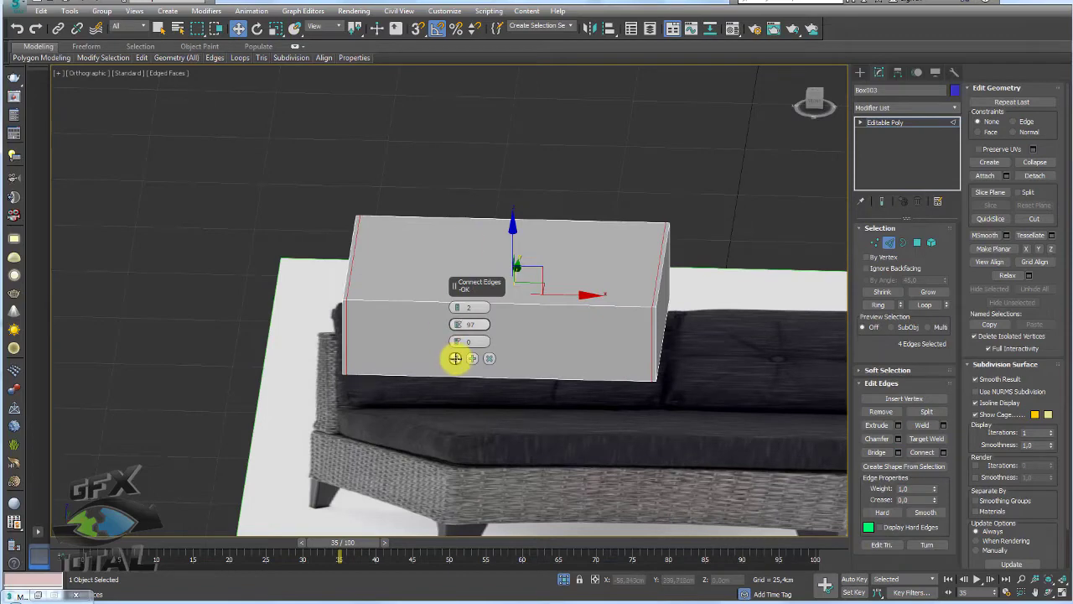
pyautogui.click(456, 358)
pyautogui.moveTo(391, 277)
pyautogui.keyDown('alt'); pyautogui.mouseDown(button='middle')
pyautogui.moveTo(347, 336)
pyautogui.moveTo(434, 353)
pyautogui.mouseUp(button='middle'); pyautogui.keyUp('alt')
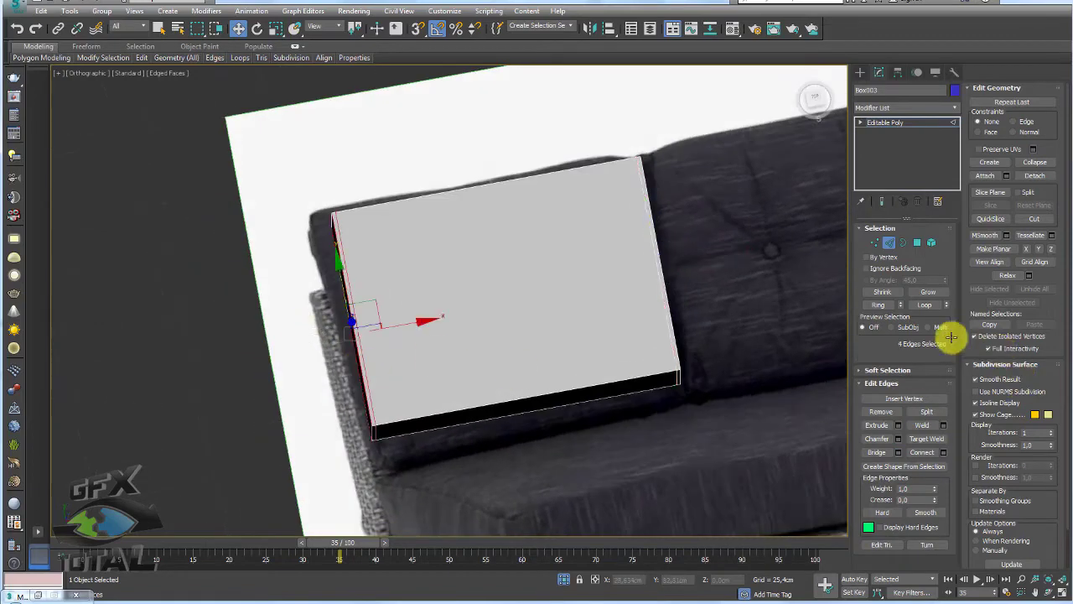
pyautogui.click(882, 304)
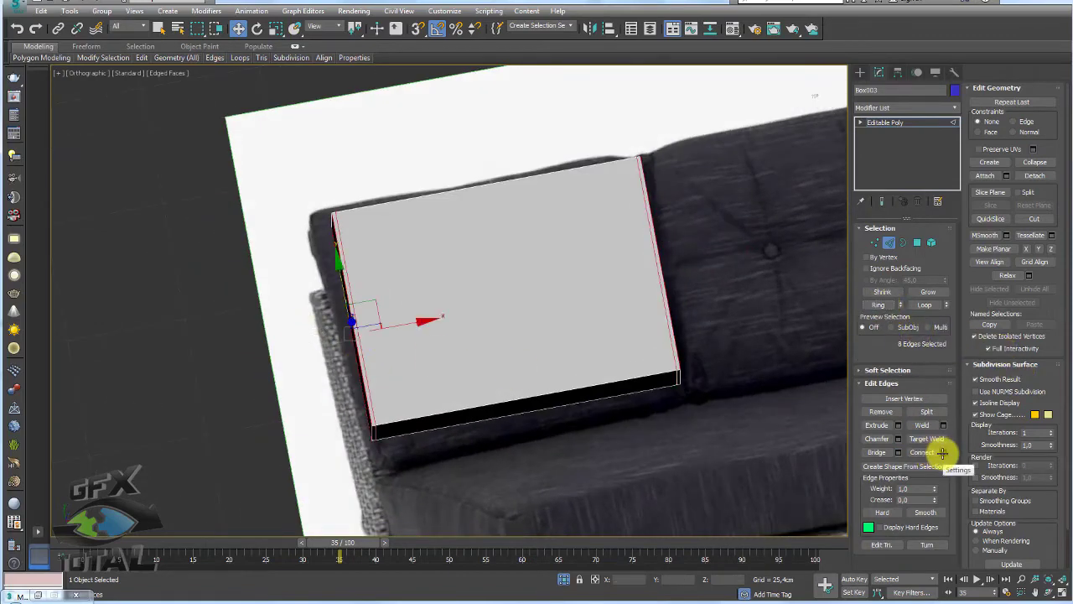
pyautogui.click(943, 453)
pyautogui.click(459, 357)
# Connect the edge ring running around the box's right end with new edges
pyautogui.moveTo(448, 369)
pyautogui.keyDown('alt'); pyautogui.mouseDown(button='middle')
pyautogui.moveTo(498, 336)
pyautogui.moveTo(611, 292)
pyautogui.mouseUp(button='middle'); pyautogui.keyUp('alt')
pyautogui.click(610, 292)
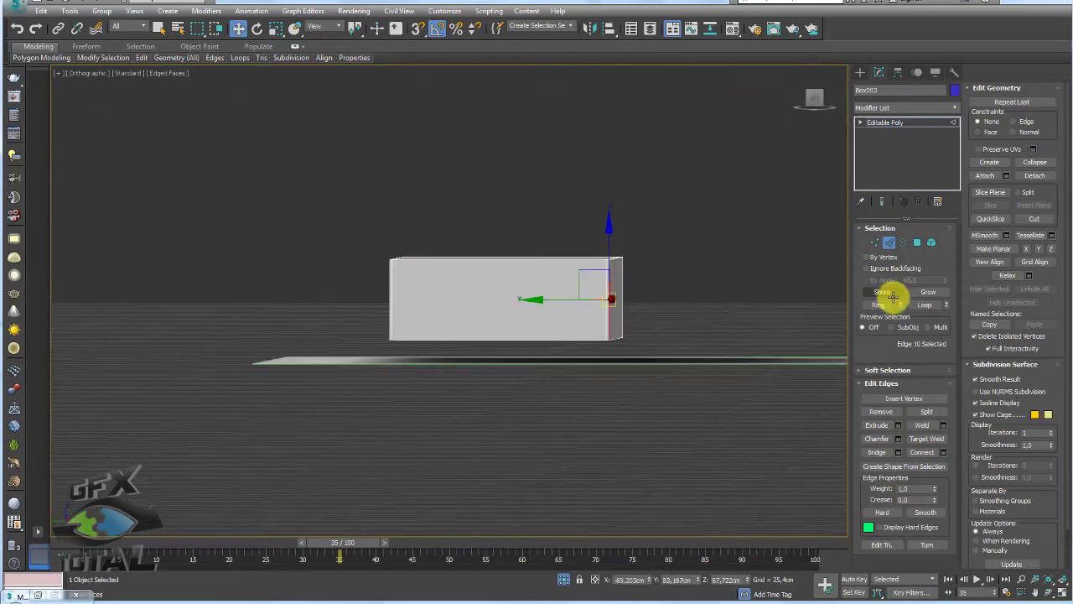
pyautogui.click(880, 303)
pyautogui.click(941, 453)
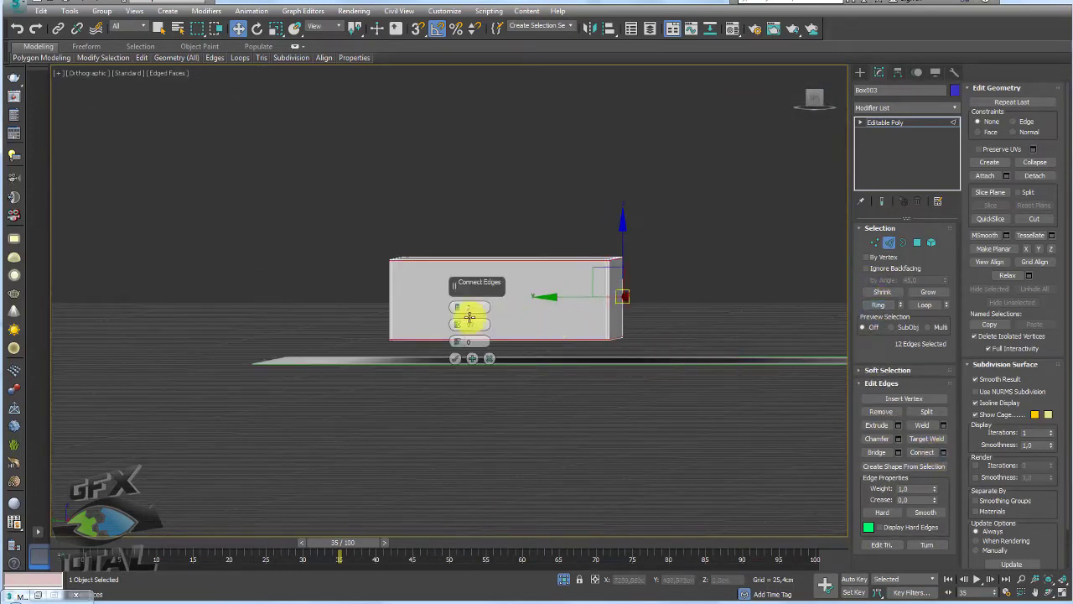
pyautogui.click(457, 359)
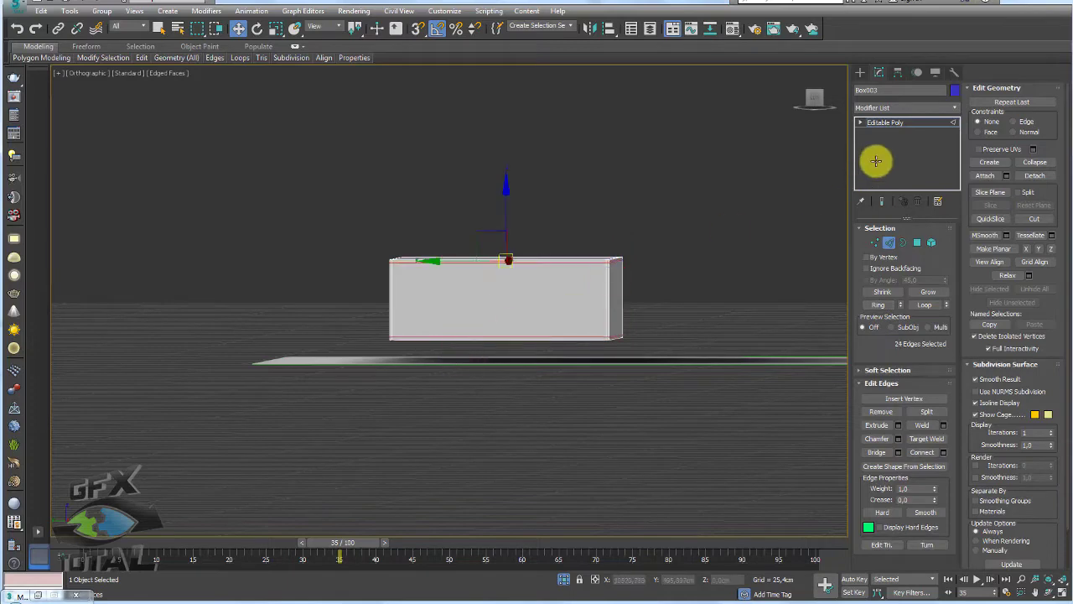
pyautogui.click(887, 123)
pyautogui.keyDown('alt'); pyautogui.moveTo(827, 159); pyautogui.dragTo(946, 295, button='middle'); pyautogui.keyUp('alt')
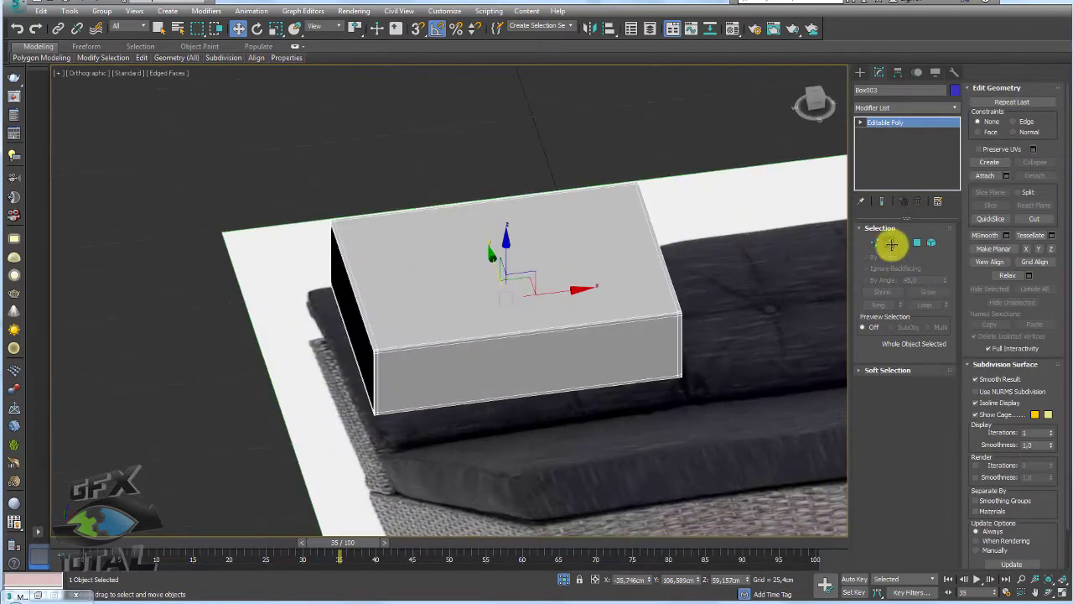
pyautogui.click(891, 242)
# Connect the selected edges with 11 segments
pyautogui.keyDown('alt'); pyautogui.moveTo(671, 240); pyautogui.dragTo(515, 377, button='middle'); pyautogui.keyUp('alt')
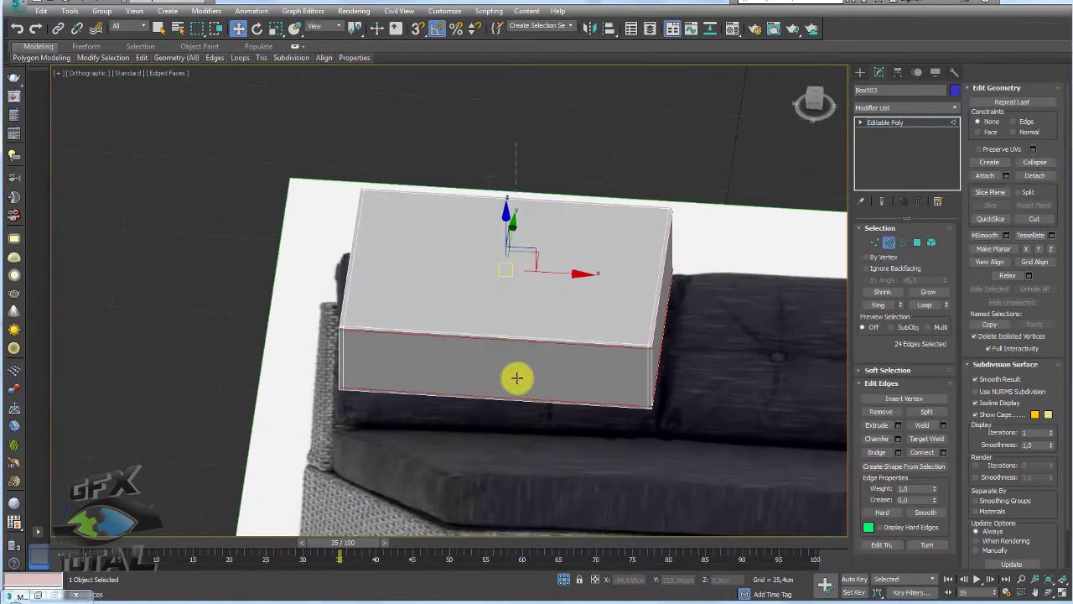
pyautogui.click(944, 452)
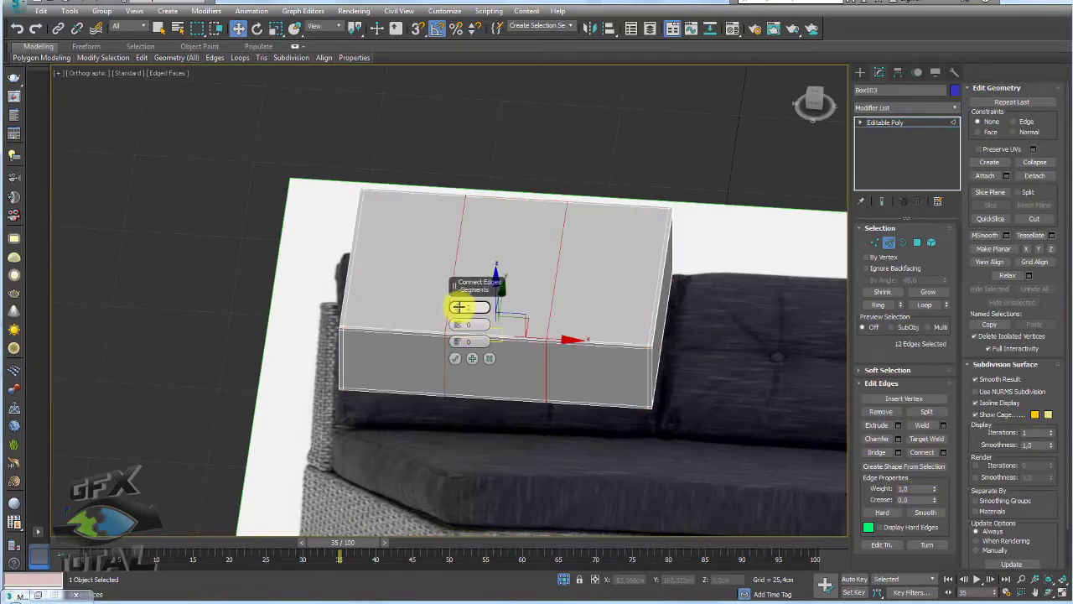
pyautogui.moveTo(459, 307)
pyautogui.mouseDown()
pyautogui.moveTo(456, 282)
pyautogui.moveTo(469, 280)
pyautogui.moveTo(457, 308)
pyautogui.mouseUp()
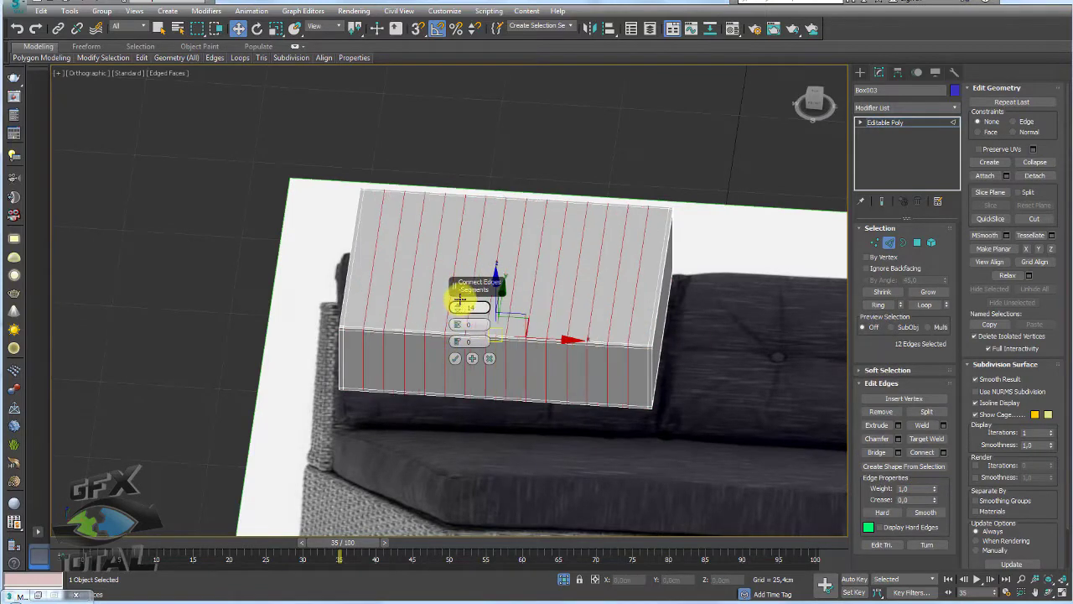
pyautogui.click(453, 358)
# Add 5 horizontal connecting edges across the box's vertical side edges
pyautogui.keyDown('alt'); pyautogui.moveTo(457, 359); pyautogui.dragTo(719, 297, button='middle'); pyautogui.keyUp('alt')
pyautogui.doubleClick(708, 307)
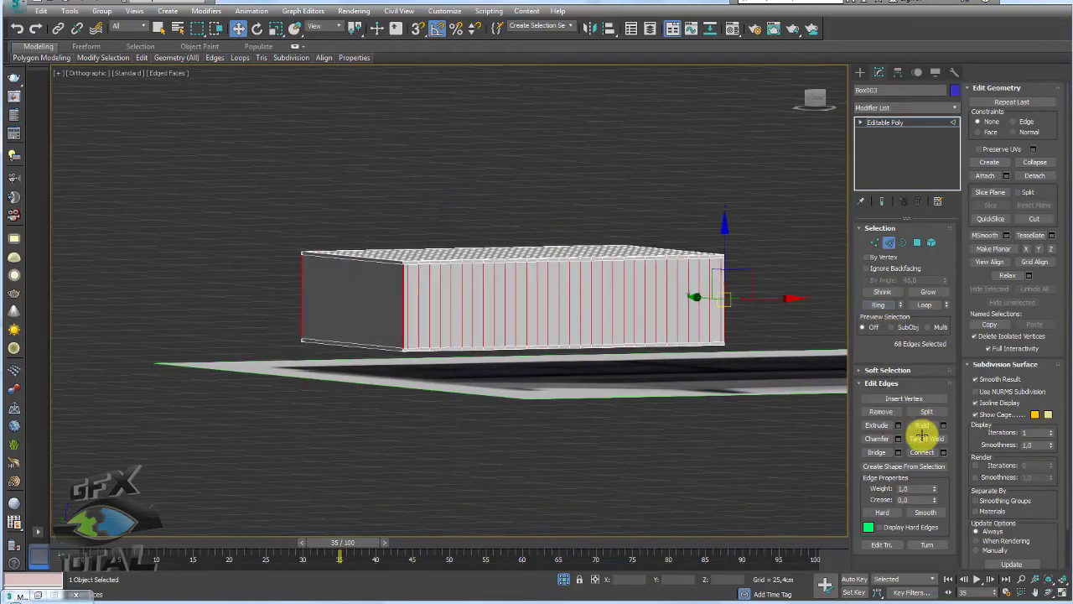
pyautogui.click(942, 452)
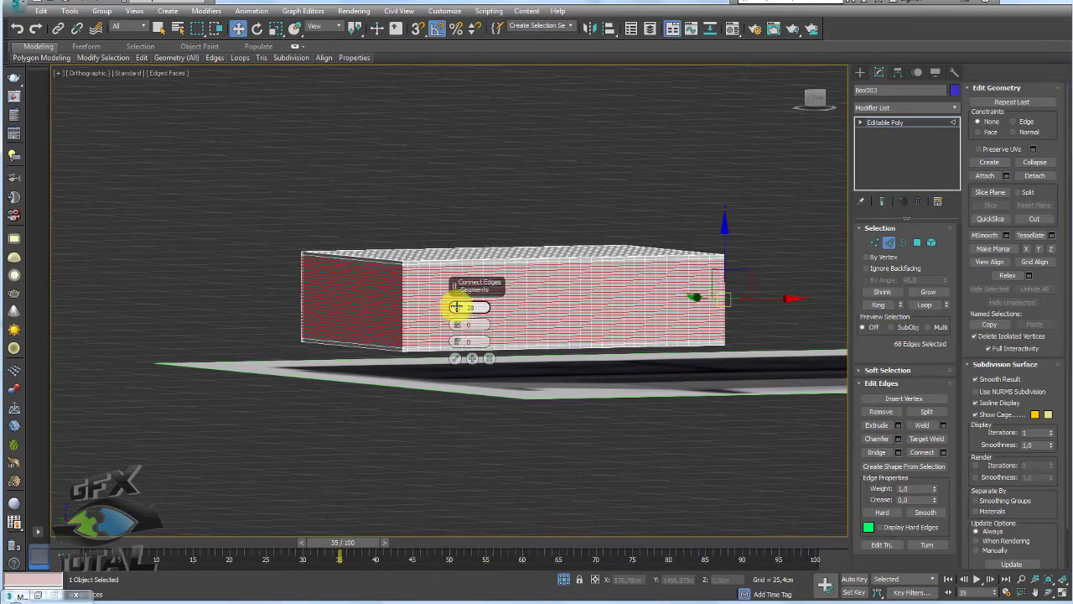
pyautogui.moveTo(456, 307); pyautogui.dragTo(462, 293)
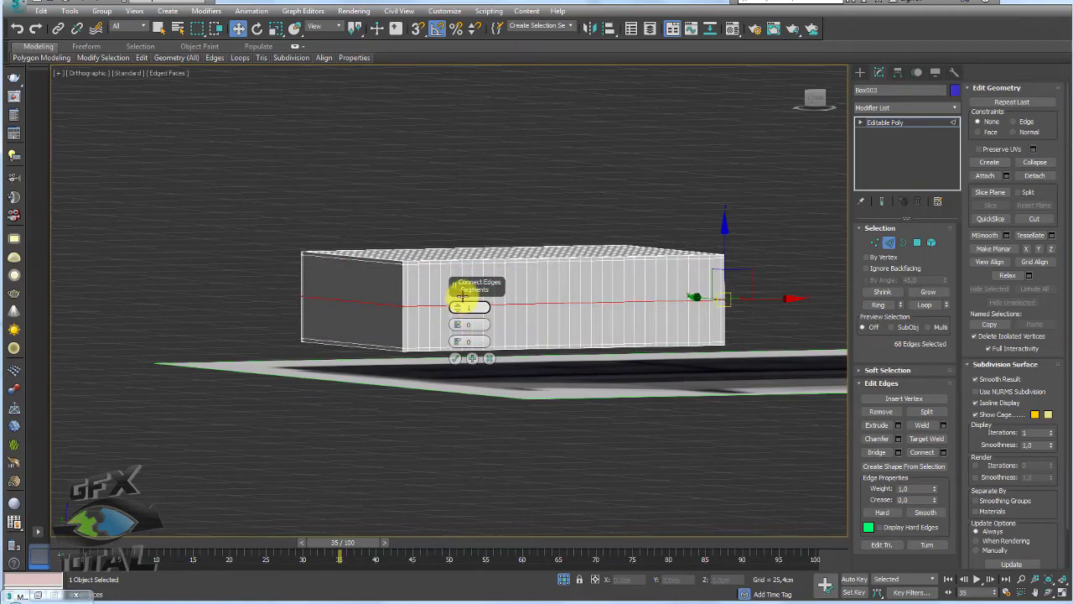
pyautogui.click(457, 357)
# Connect the edge ring across the top with 20 segments and return to object level
pyautogui.keyDown('alt'); pyautogui.moveTo(479, 330); pyautogui.dragTo(454, 123, button='middle'); pyautogui.keyUp('alt')
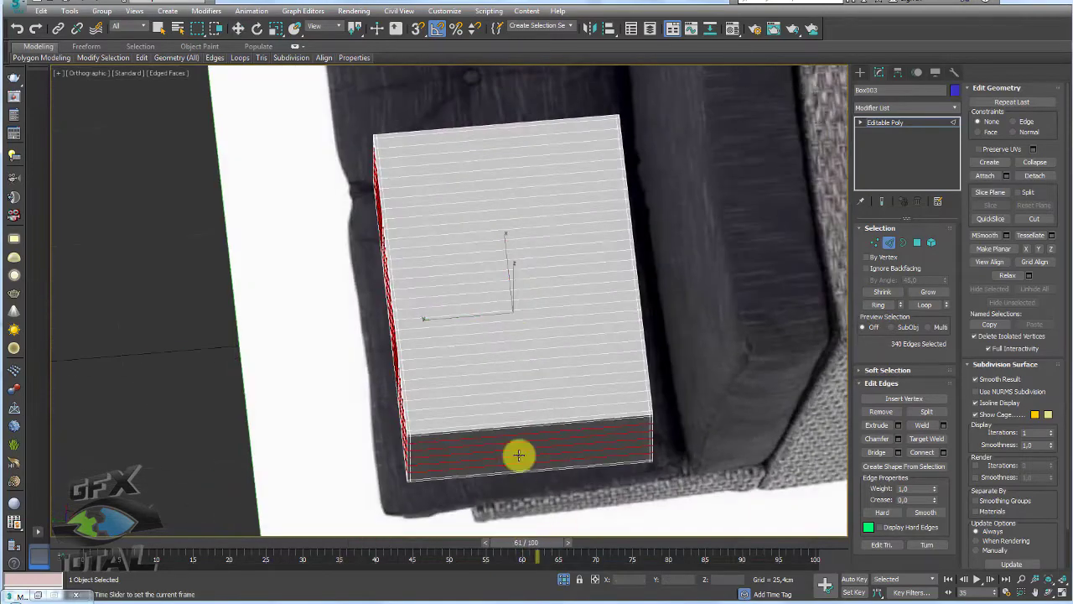
pyautogui.press('w')
pyautogui.doubleClick(513, 398)
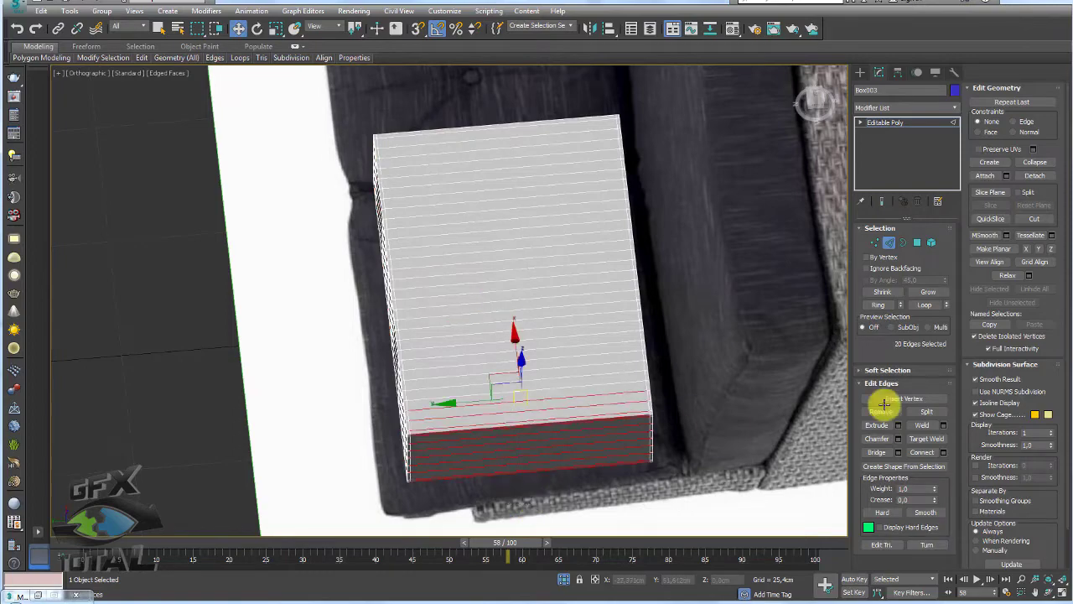
pyautogui.click(879, 306)
pyautogui.click(944, 453)
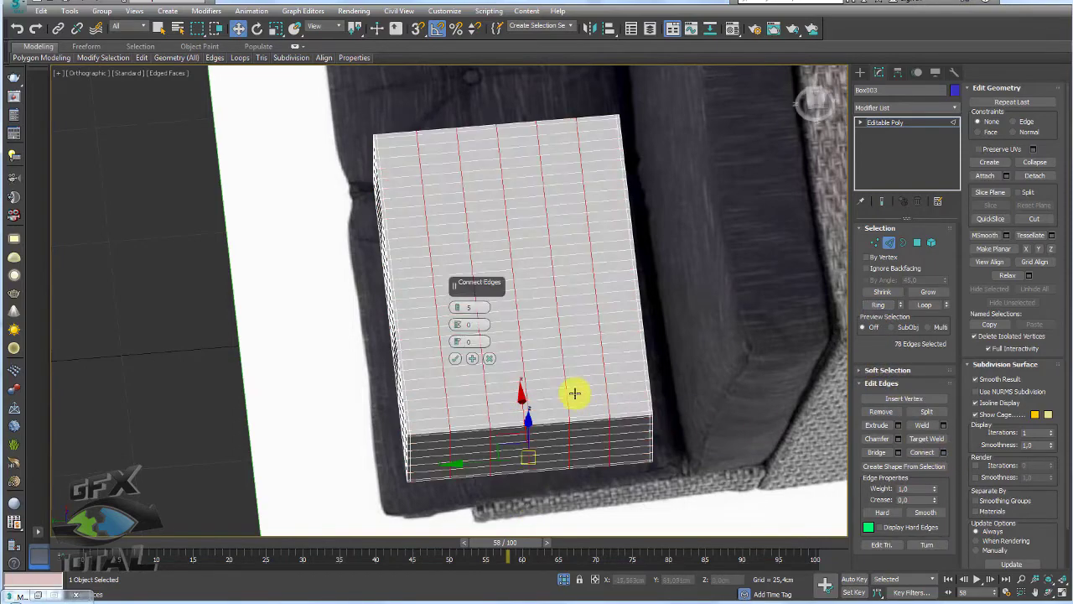
pyautogui.moveTo(457, 307); pyautogui.dragTo(473, 268)
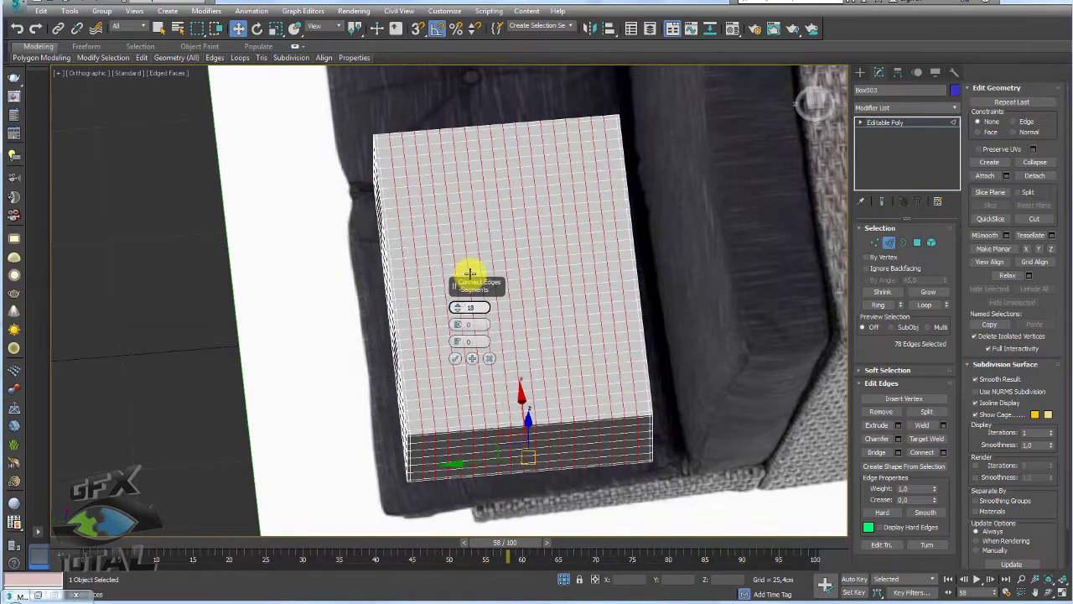
pyautogui.click(455, 358)
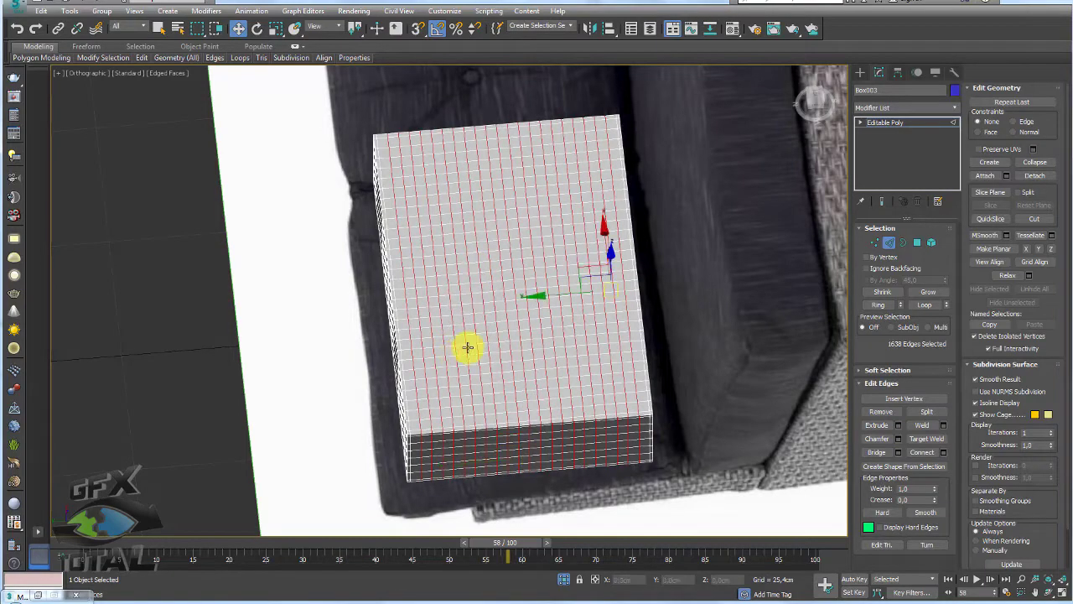
pyautogui.click(887, 128)
pyautogui.keyDown('alt'); pyautogui.moveTo(738, 307); pyautogui.dragTo(914, 243, button='middle'); pyautogui.keyUp('alt')
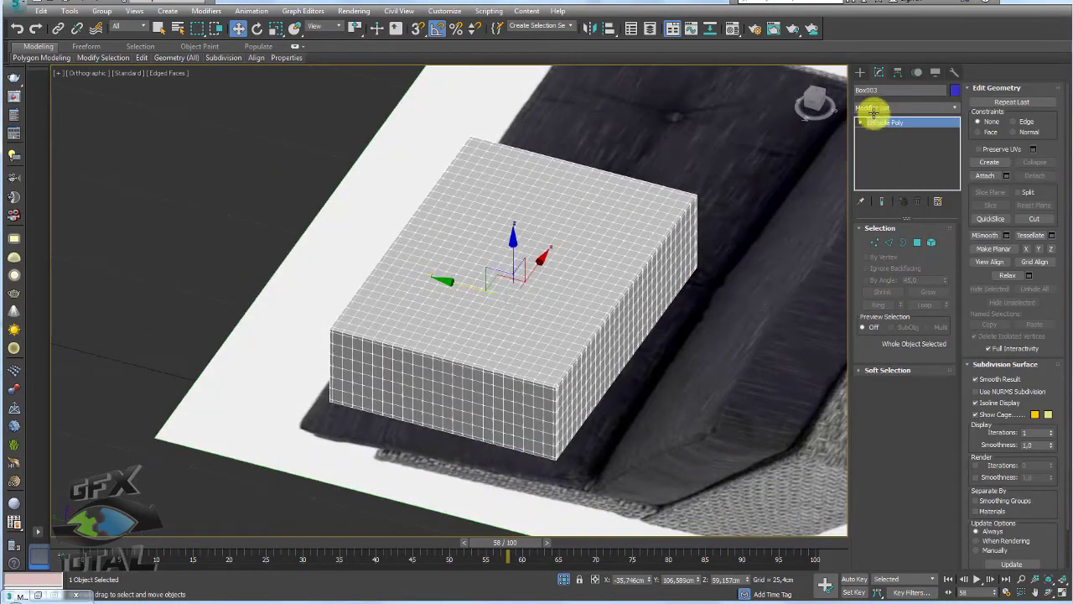
# Rename the box to estofado and the floor plane to piso
pyautogui.scroll(-4, 688, 223)
pyautogui.keyDown('ctrl'); pyautogui.click(642, 235); pyautogui.keyUp('ctrl')
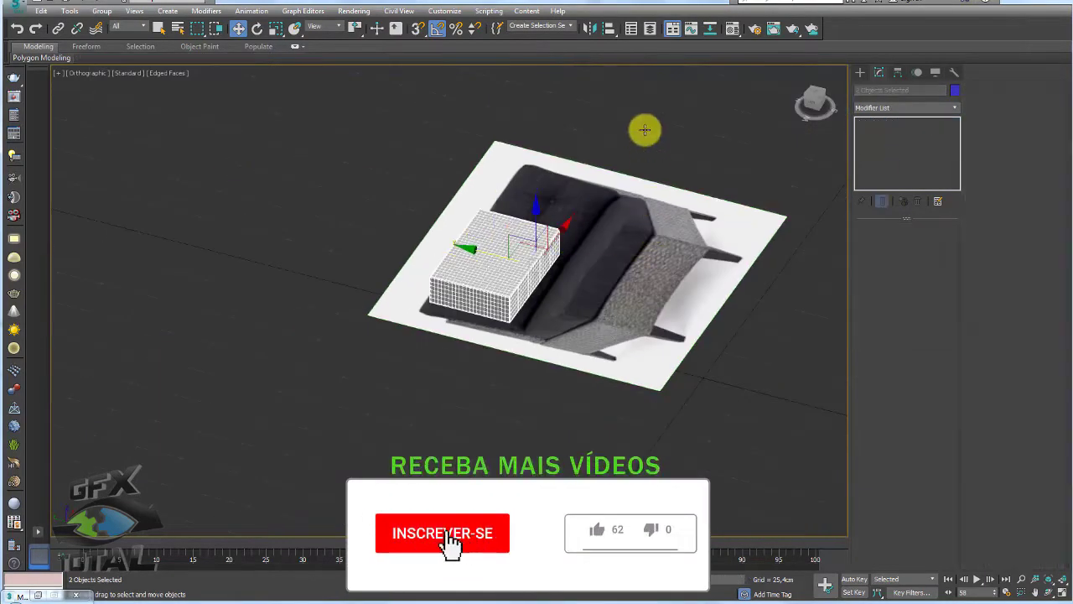
pyautogui.click(486, 295)
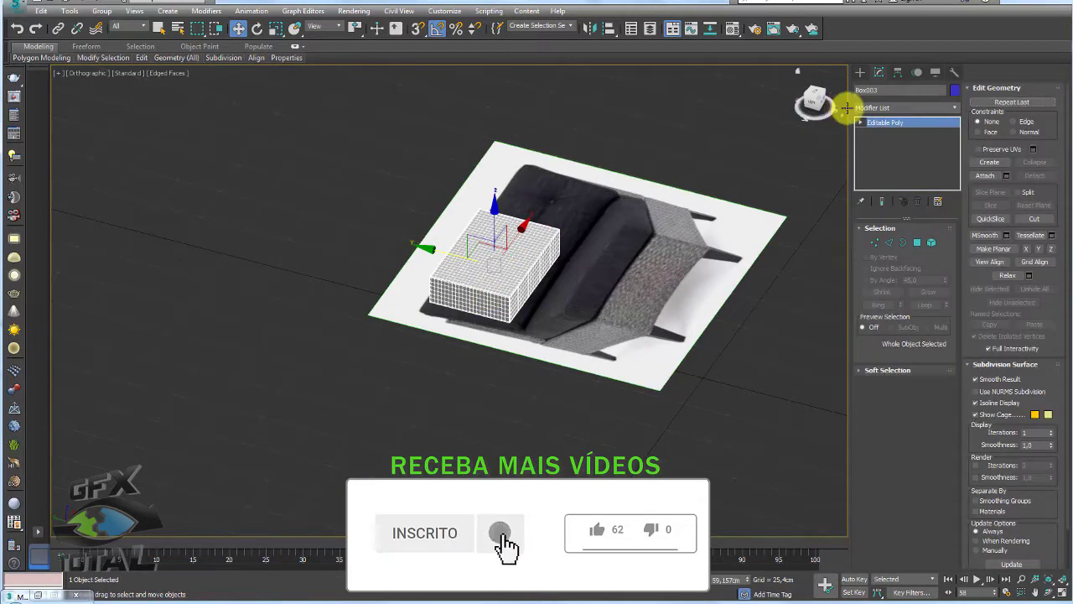
pyautogui.doubleClick(887, 89)
pyautogui.write('est')
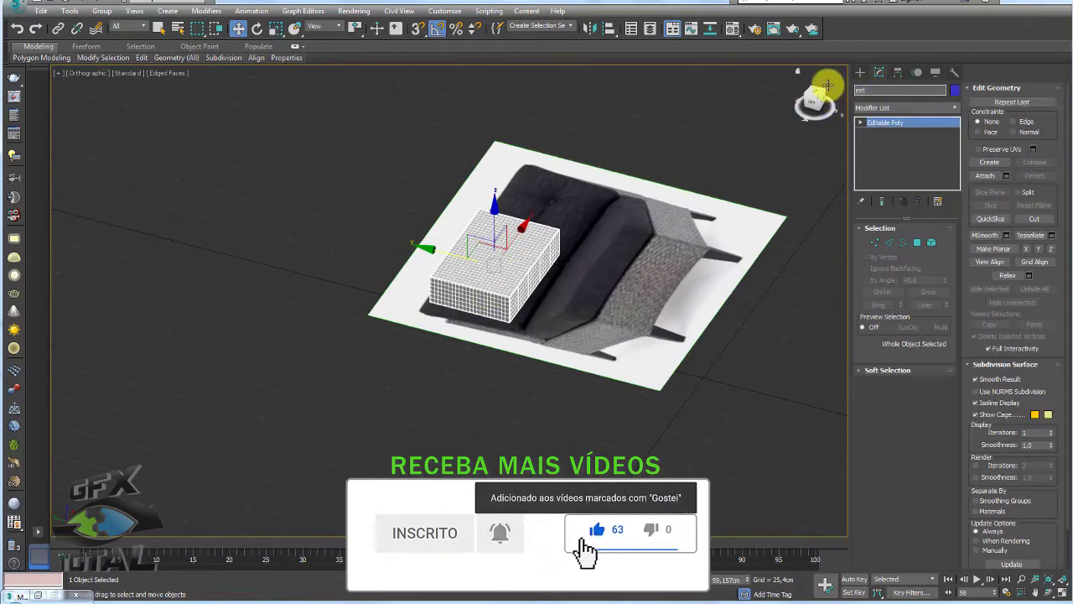
pyautogui.write('ofado')
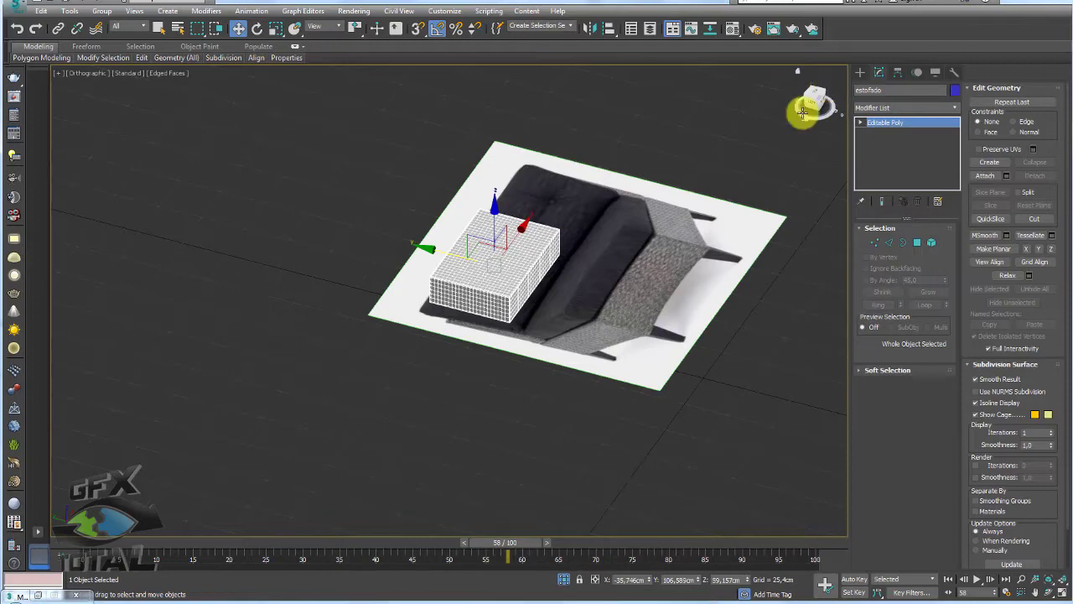
pyautogui.click(734, 214)
pyautogui.doubleClick(890, 89)
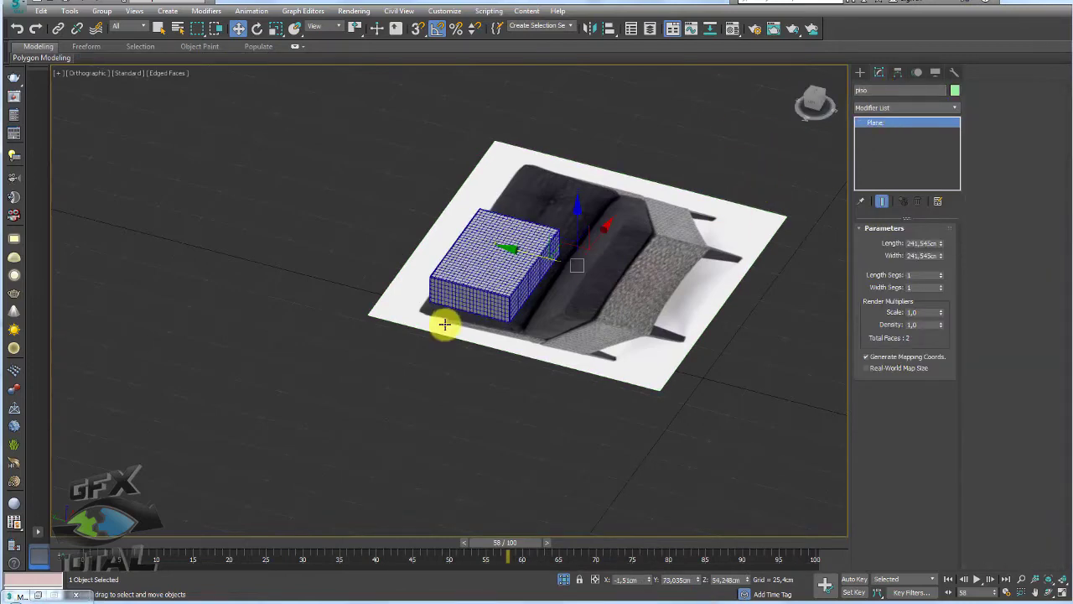
pyautogui.moveTo(444, 319)
pyautogui.keyDown('alt'); pyautogui.mouseDown(button='middle')
pyautogui.moveTo(506, 314)
pyautogui.moveTo(498, 364)
pyautogui.moveTo(596, 431)
pyautogui.mouseUp(button='middle'); pyautogui.keyUp('alt')
pyautogui.scroll(3, 474, 271)
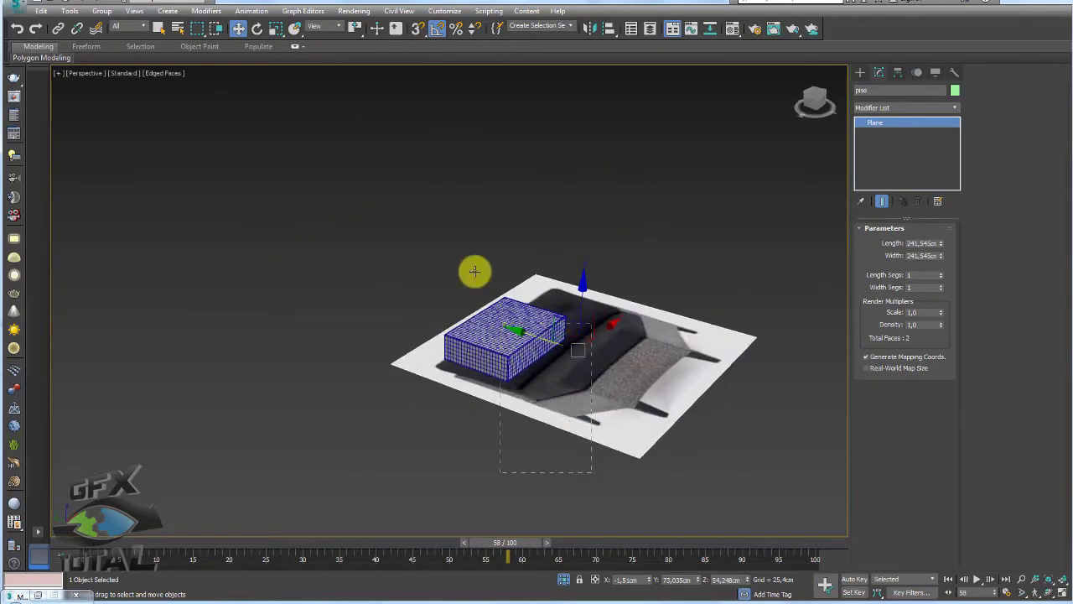
# Select estofado together with piso and add a Cloth modifier to both
pyautogui.keyDown('ctrl'); pyautogui.click(499, 323); pyautogui.keyUp('ctrl')
pyautogui.click(952, 107)
pyautogui.scroll(-5, 953, 163)
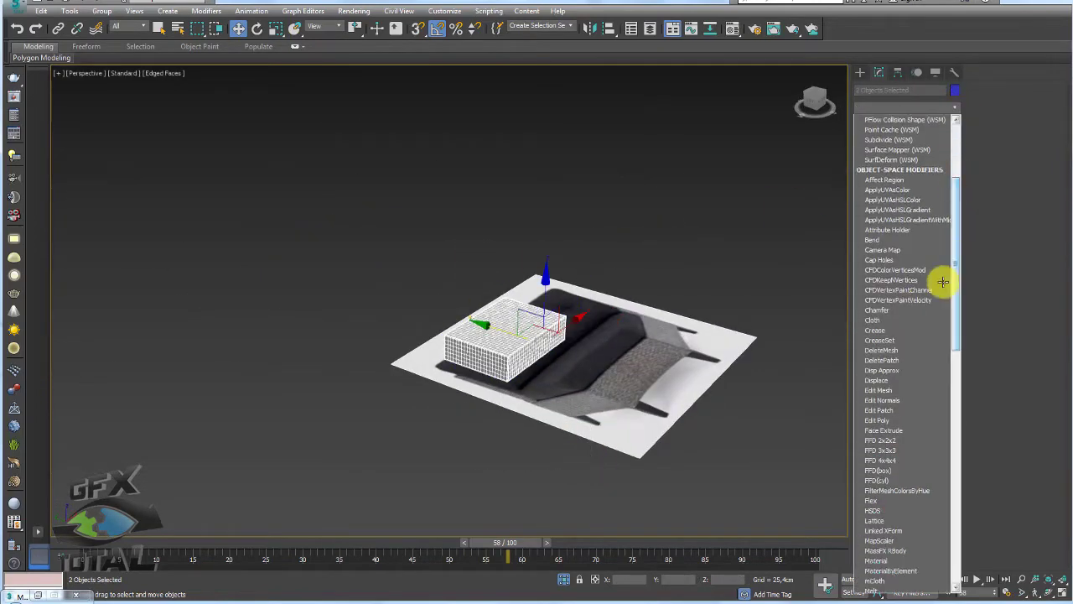
pyautogui.click(888, 318)
pyautogui.moveTo(707, 358)
pyautogui.keyDown('alt'); pyautogui.mouseDown(button='middle')
pyautogui.moveTo(628, 384)
pyautogui.moveTo(683, 328)
pyautogui.mouseUp(button='middle'); pyautogui.keyUp('alt')
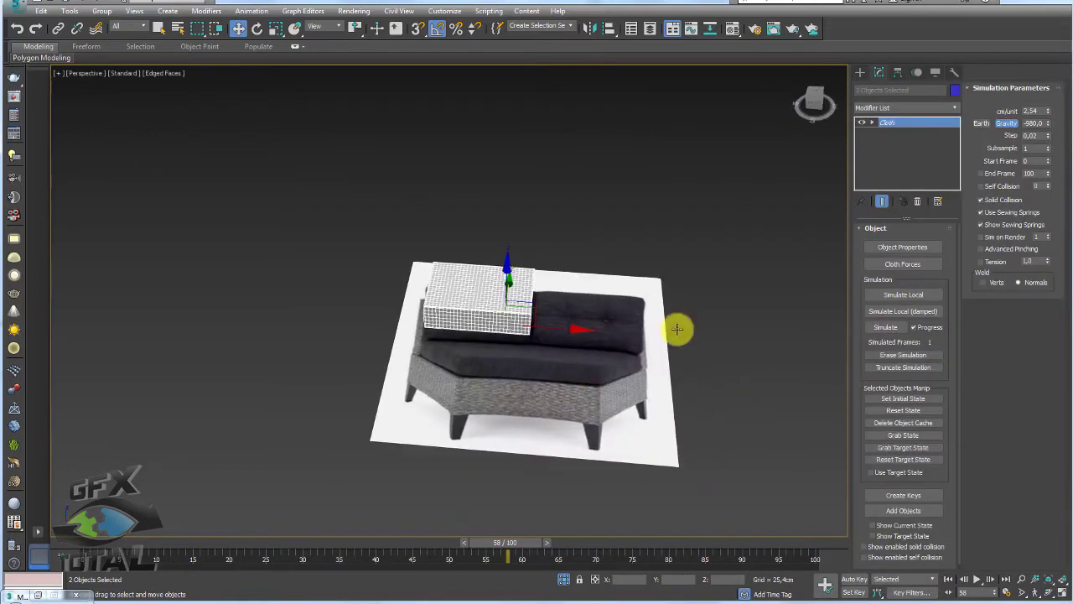
# In Cloth Object Properties, make estofado a cloth object
pyautogui.click(897, 246)
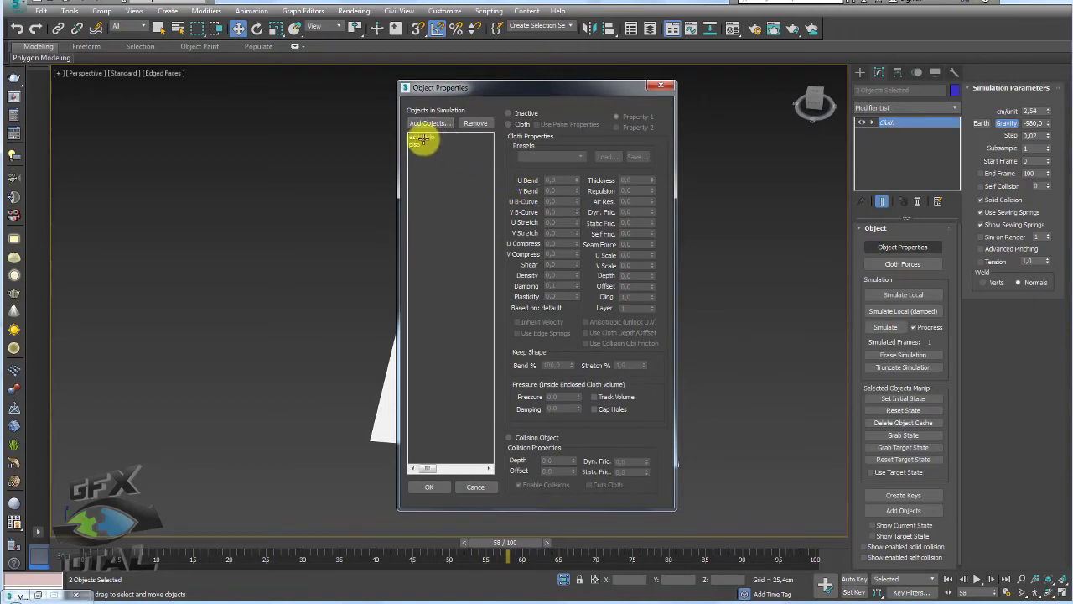
pyautogui.click(419, 143)
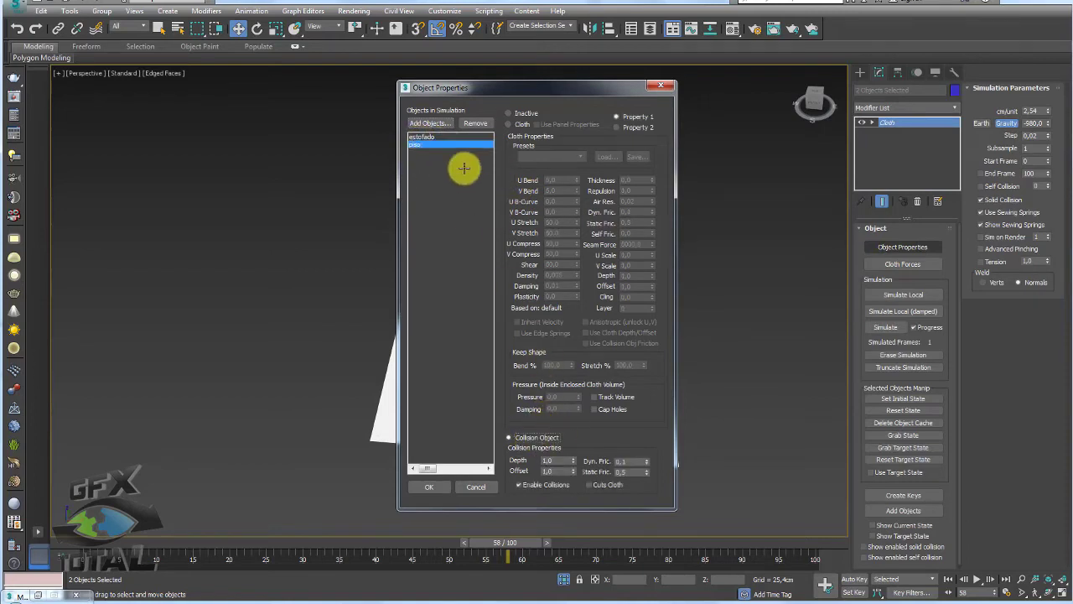
pyautogui.click(419, 136)
pyautogui.click(506, 124)
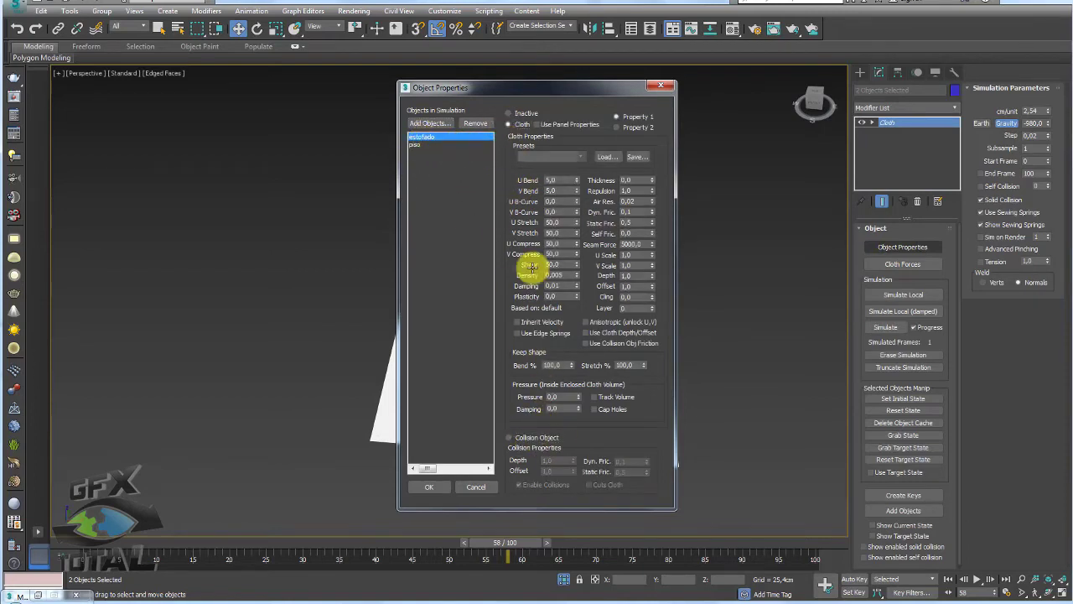
# Set estofado's Pressure to 5 and accept the cloth properties
pyautogui.moveTo(570, 397); pyautogui.dragTo(523, 398)
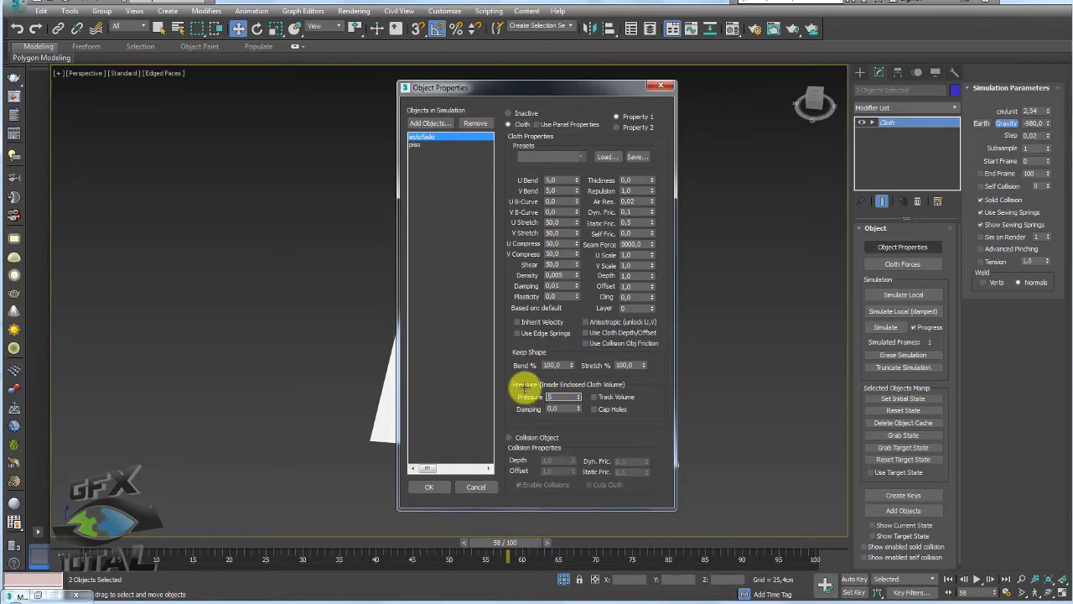
pyautogui.write('5')
pyautogui.press('Return')
pyautogui.click(433, 487)
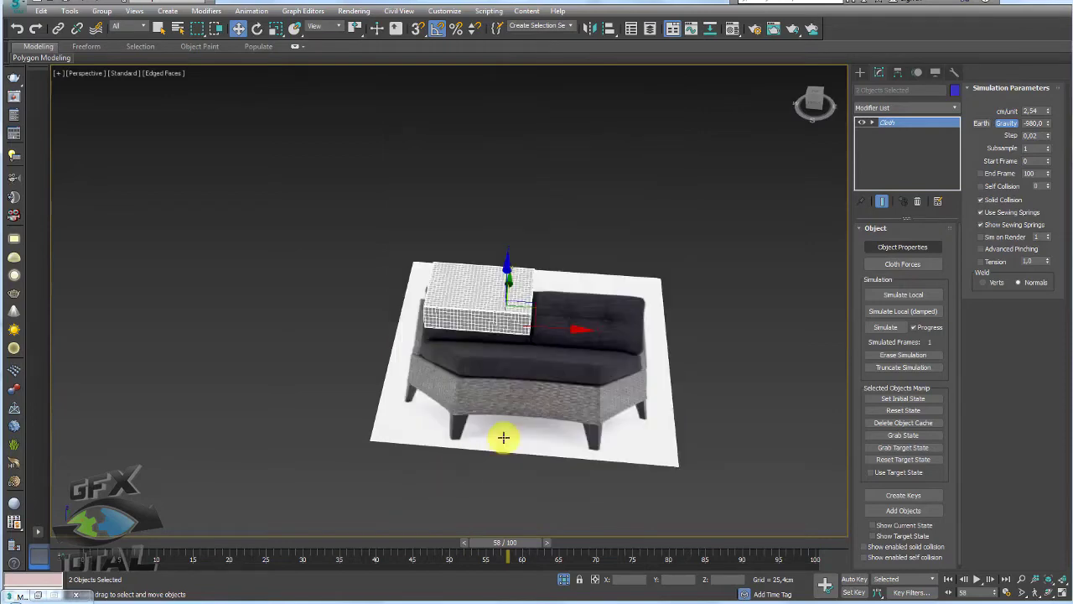
pyautogui.moveTo(598, 350)
pyautogui.keyDown('alt'); pyautogui.mouseDown(button='middle')
pyautogui.moveTo(616, 445)
pyautogui.moveTo(627, 396)
pyautogui.moveTo(663, 336)
pyautogui.moveTo(503, 371)
pyautogui.moveTo(487, 319)
pyautogui.moveTo(576, 285)
pyautogui.moveTo(582, 259)
pyautogui.mouseUp(button='middle'); pyautogui.keyUp('alt')
pyautogui.scroll(3, 582, 260)
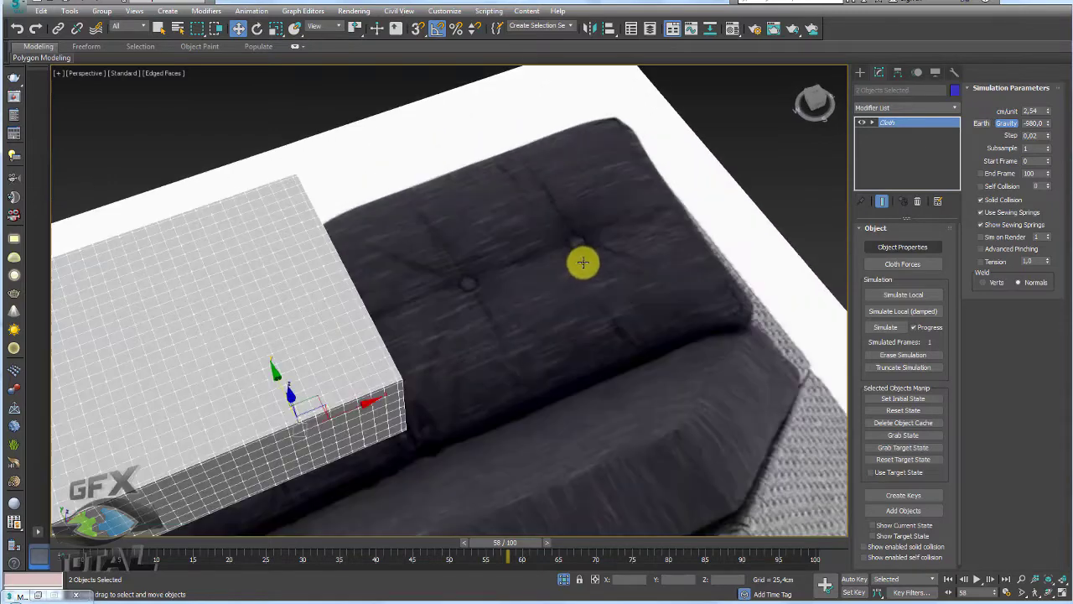
pyautogui.scroll(2, 568, 288)
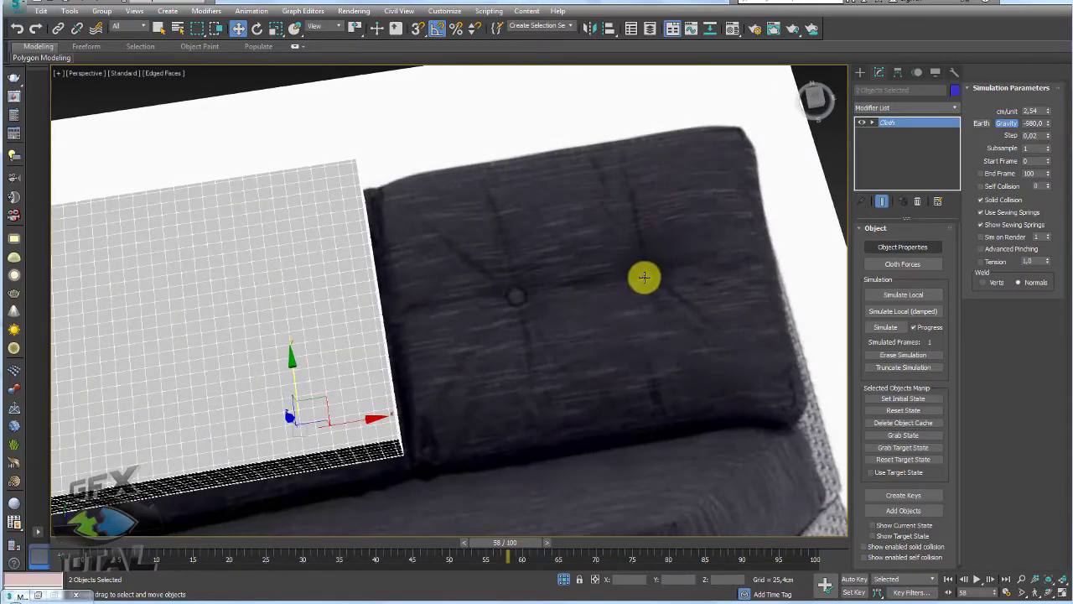